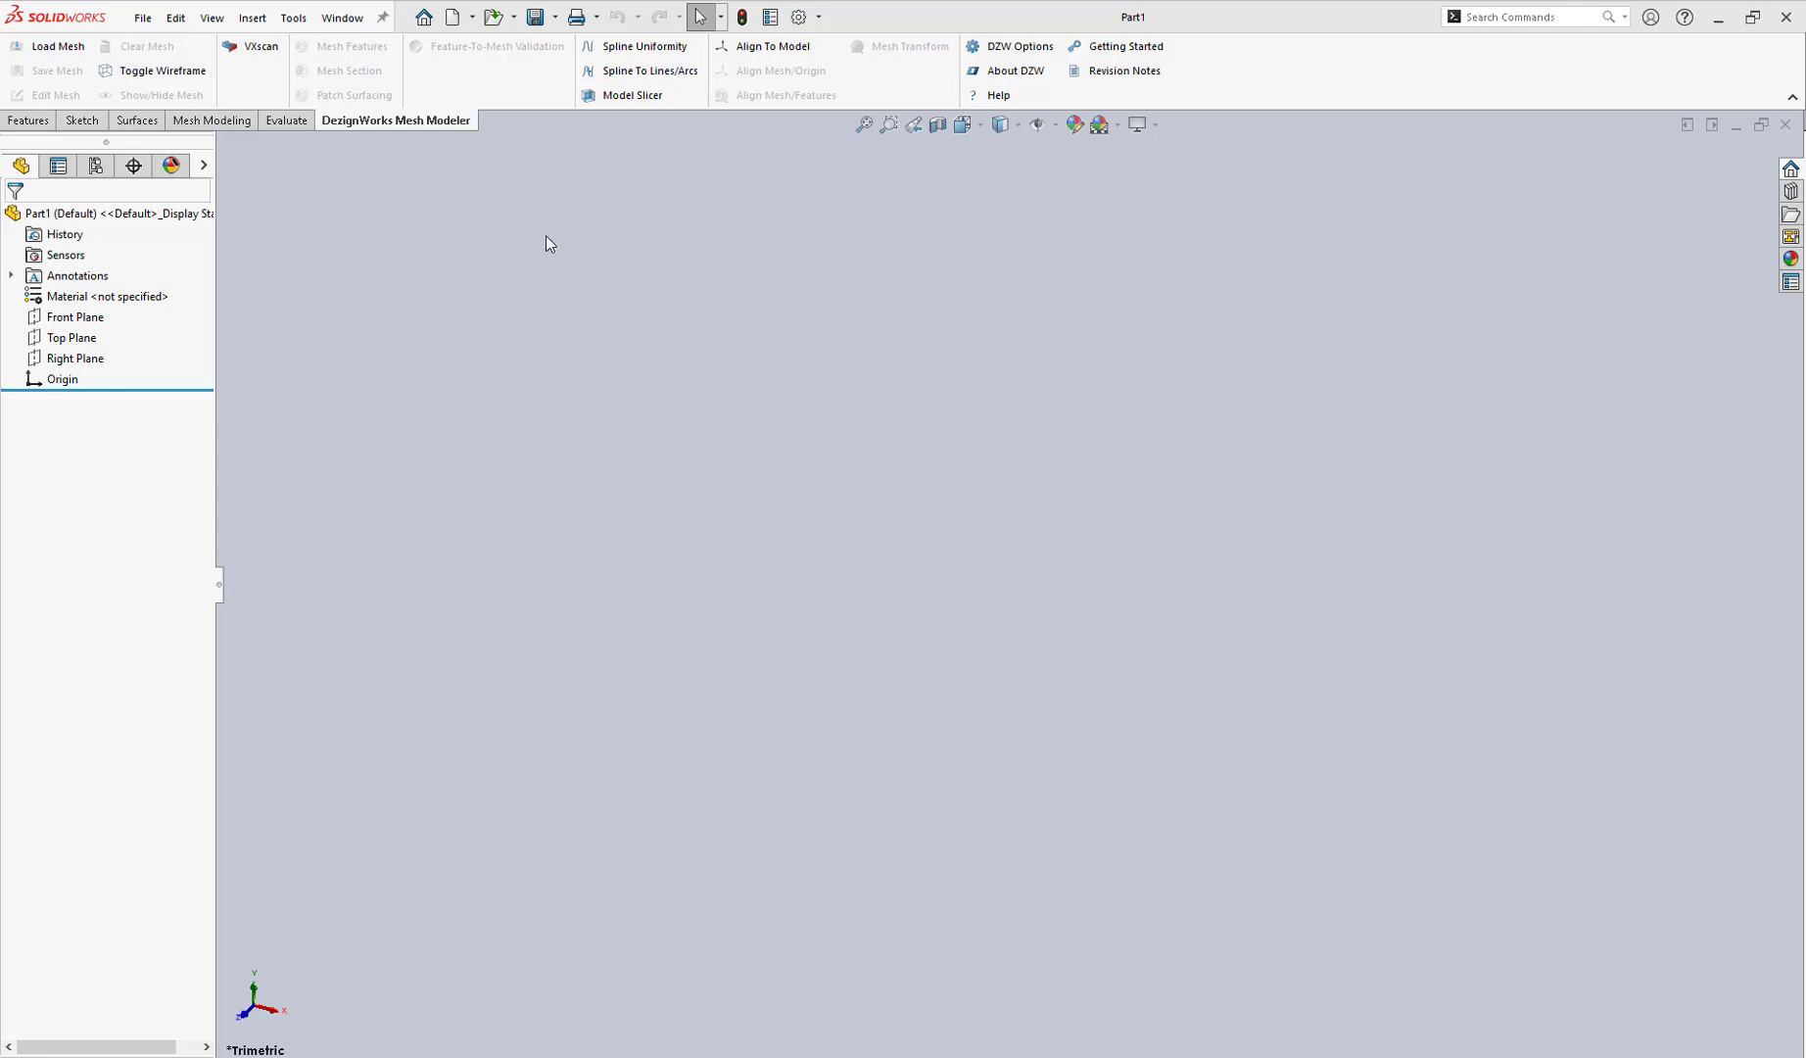
- Load the mesh file complex motorcycle cover aligned.stl from the Prismatic folder of DZW 2024 Demo Files STL on drive D
{"action": "left_click", "coordinate": [74, 47]}
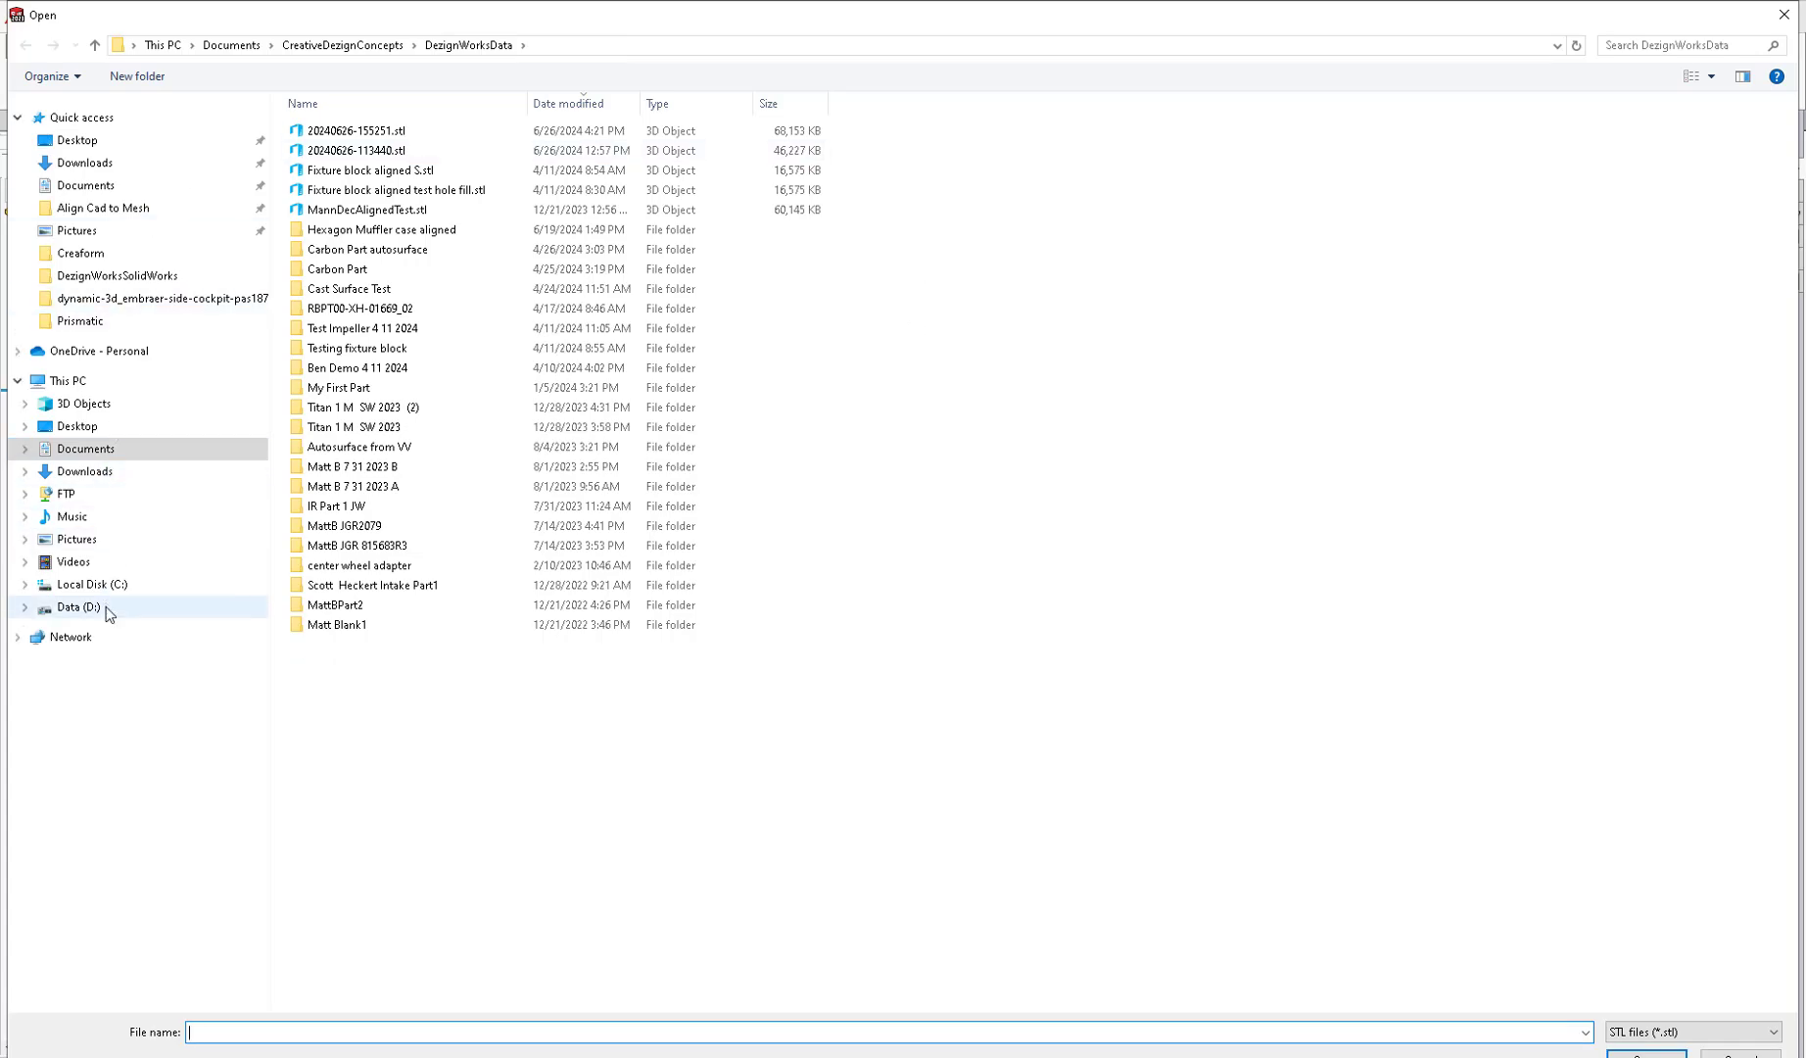
{"action": "left_click", "coordinate": [98, 607]}
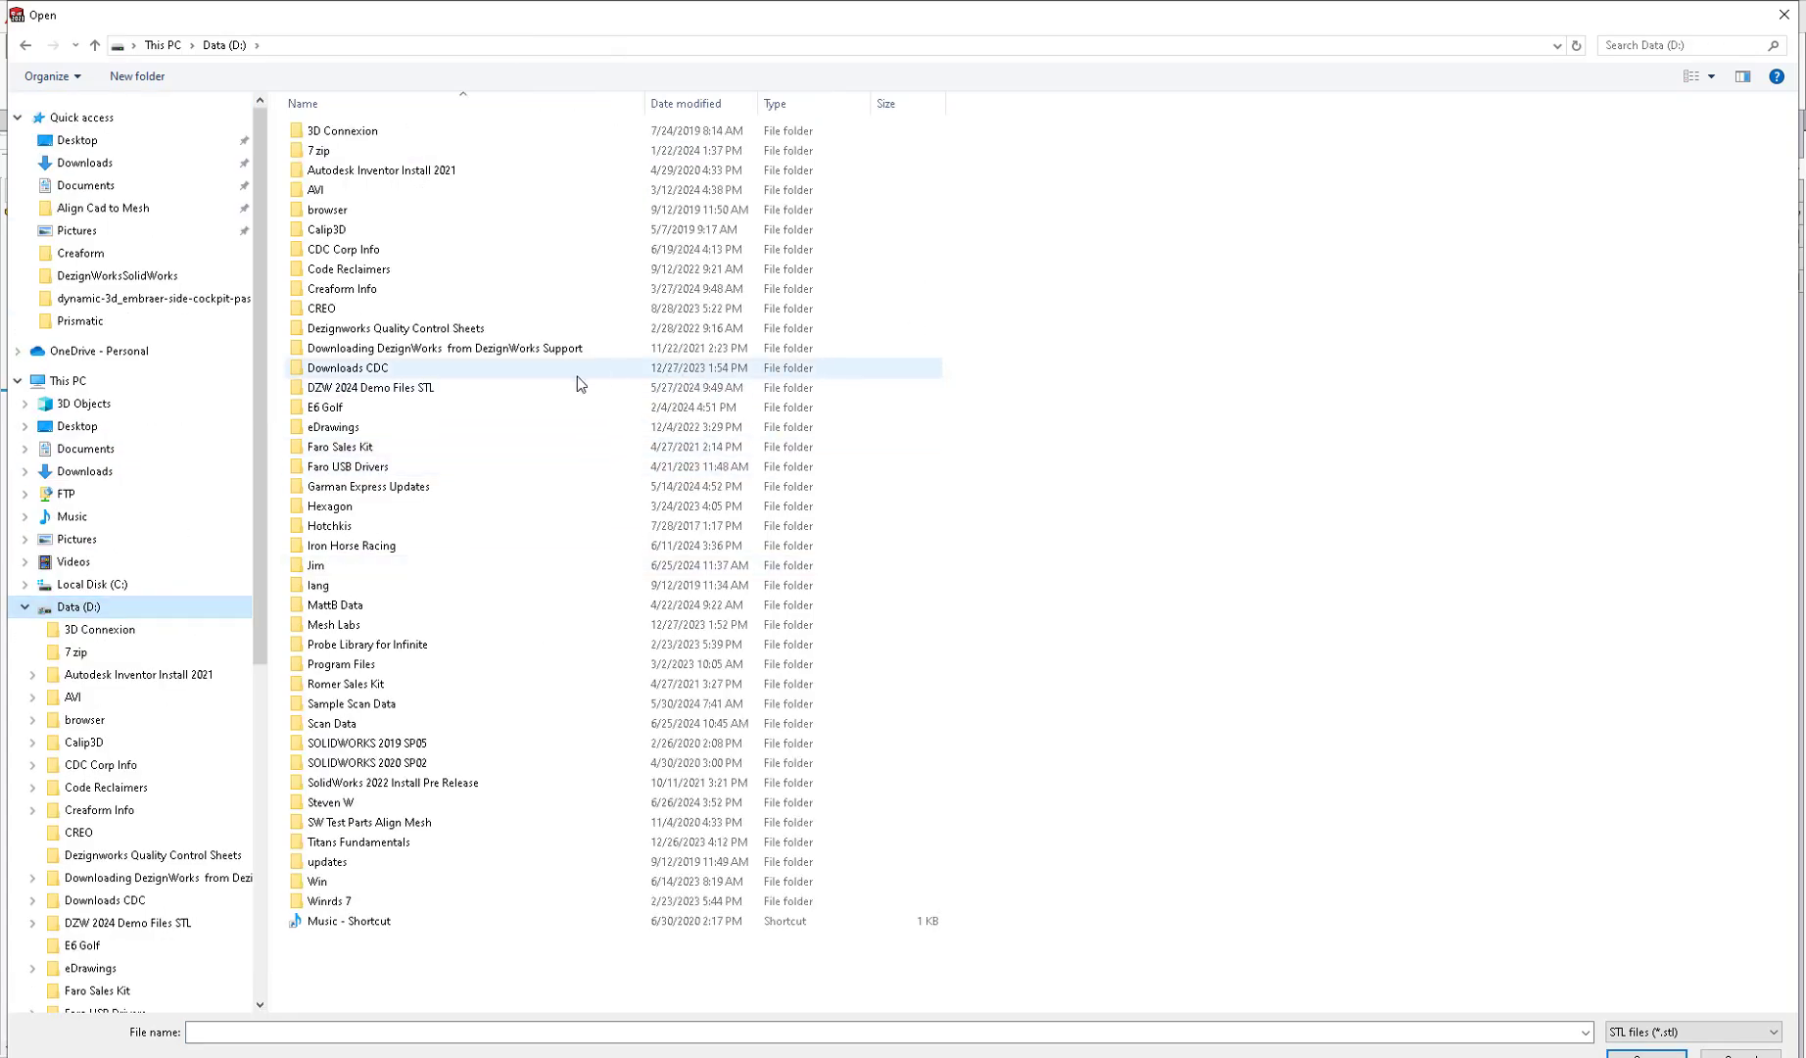
{"action": "double_click", "coordinate": [421, 385]}
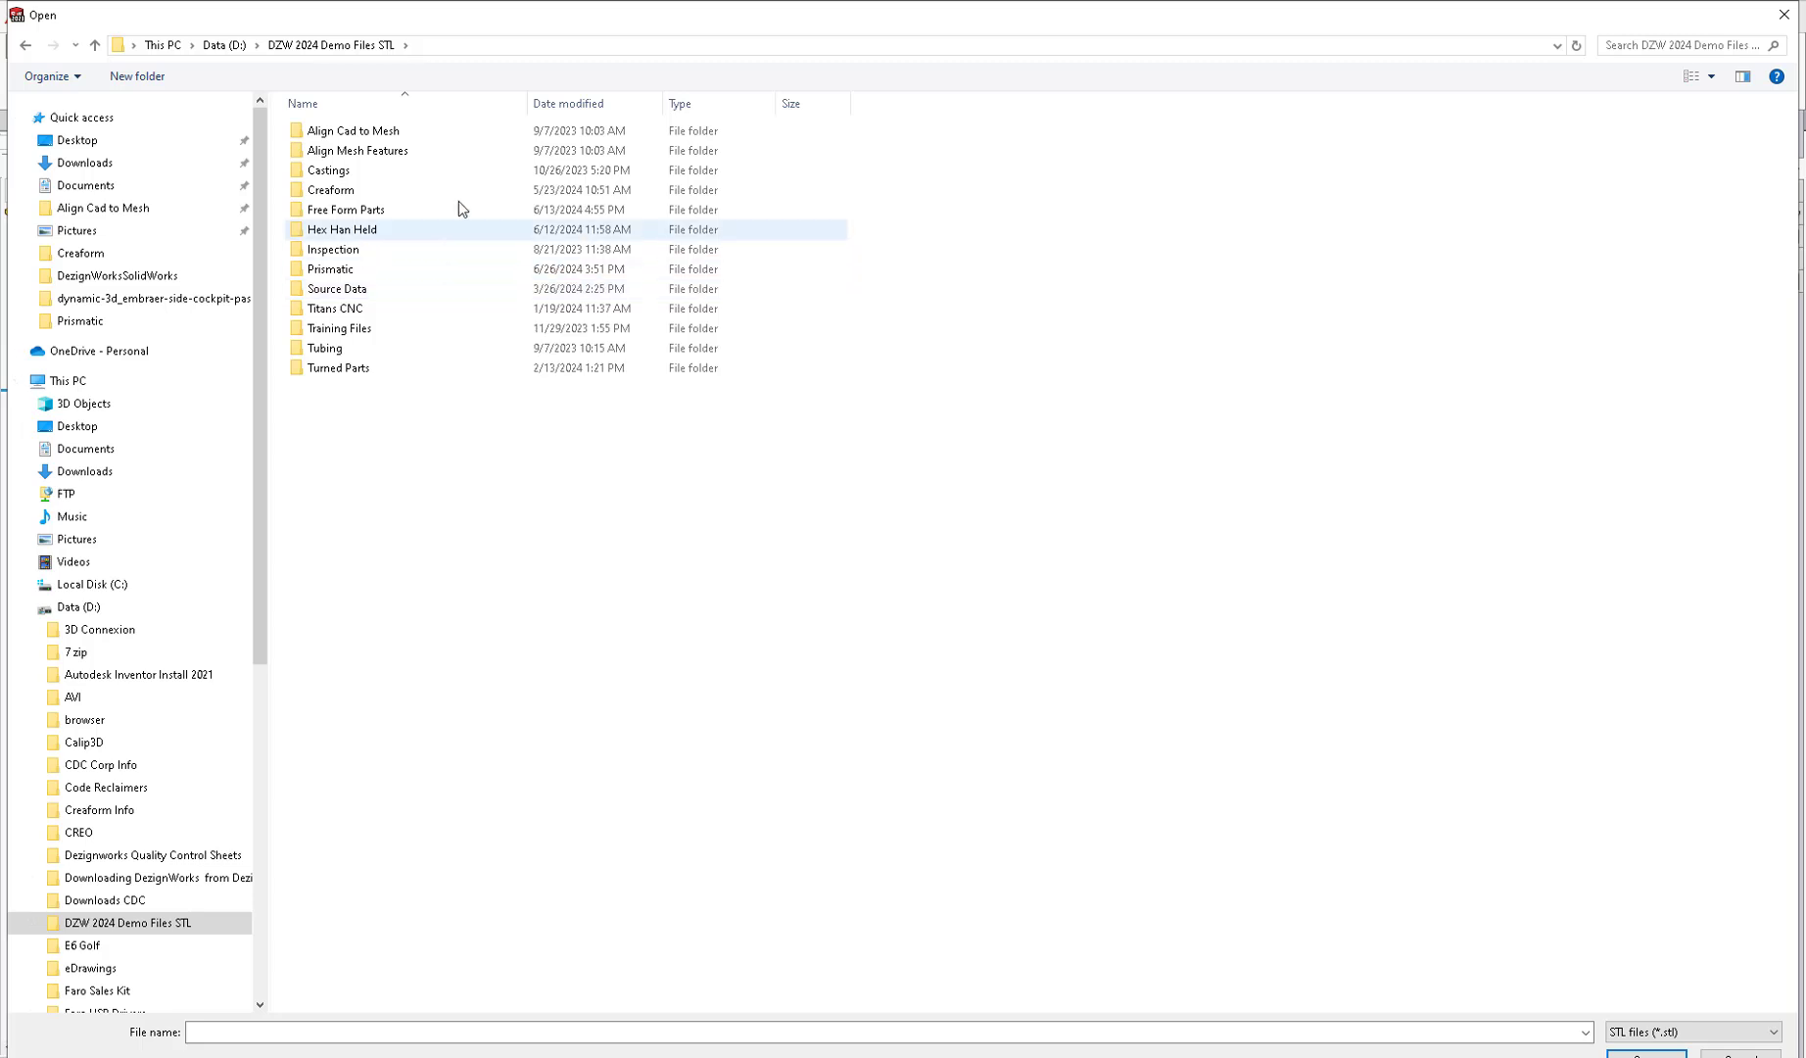
{"action": "left_click", "coordinate": [362, 273]}
{"action": "double_click", "coordinate": [362, 272]}
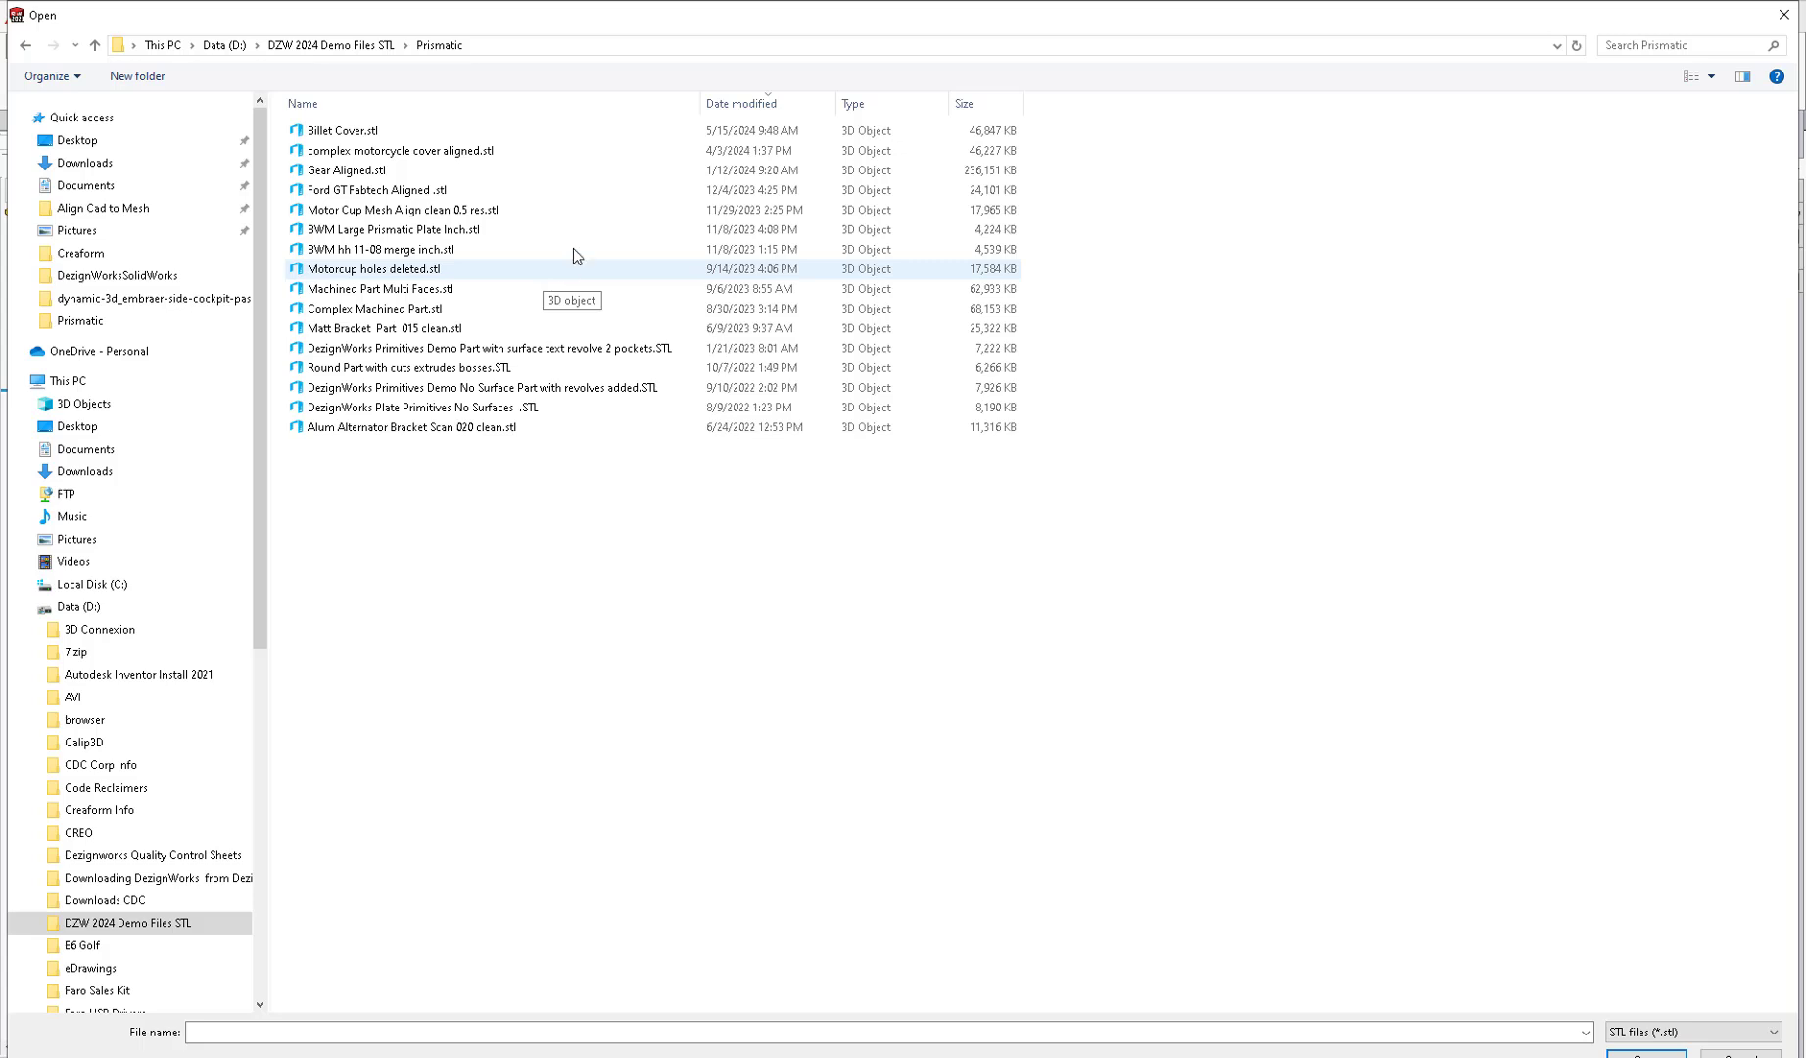
{"action": "left_click", "coordinate": [480, 151]}
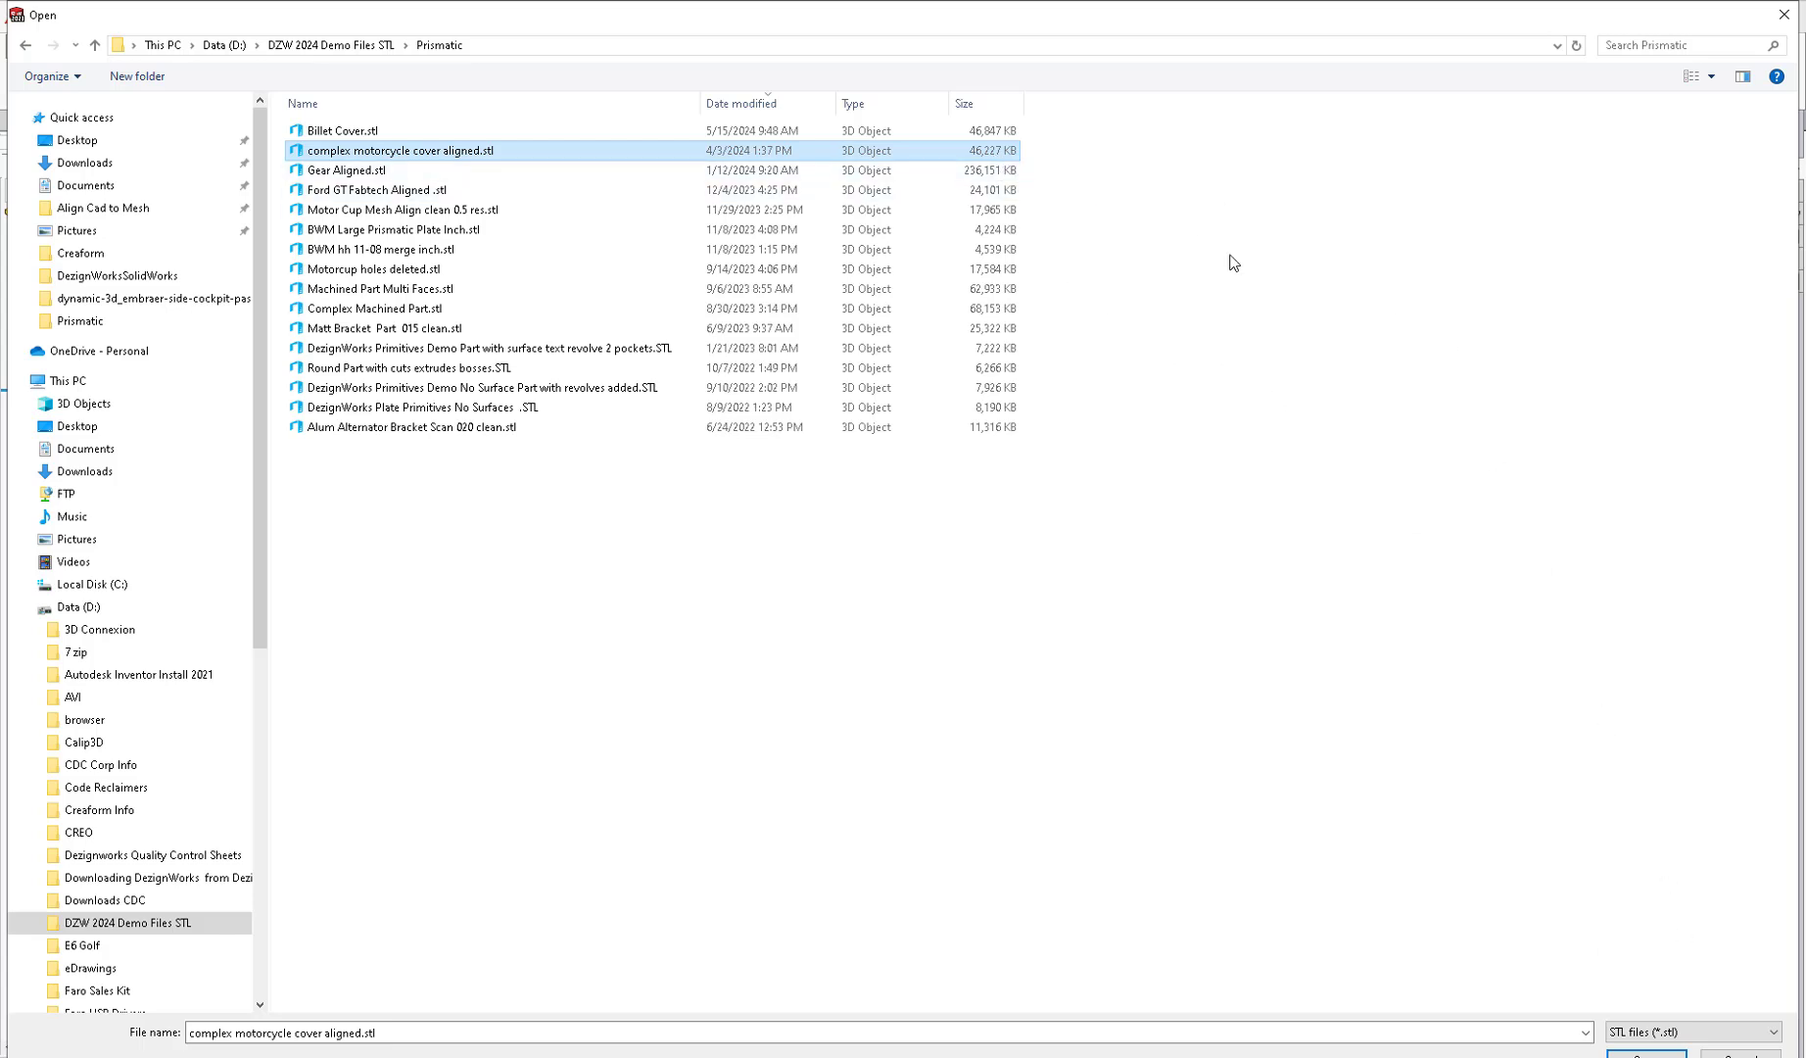
{"action": "left_click", "coordinate": [1645, 1040]}
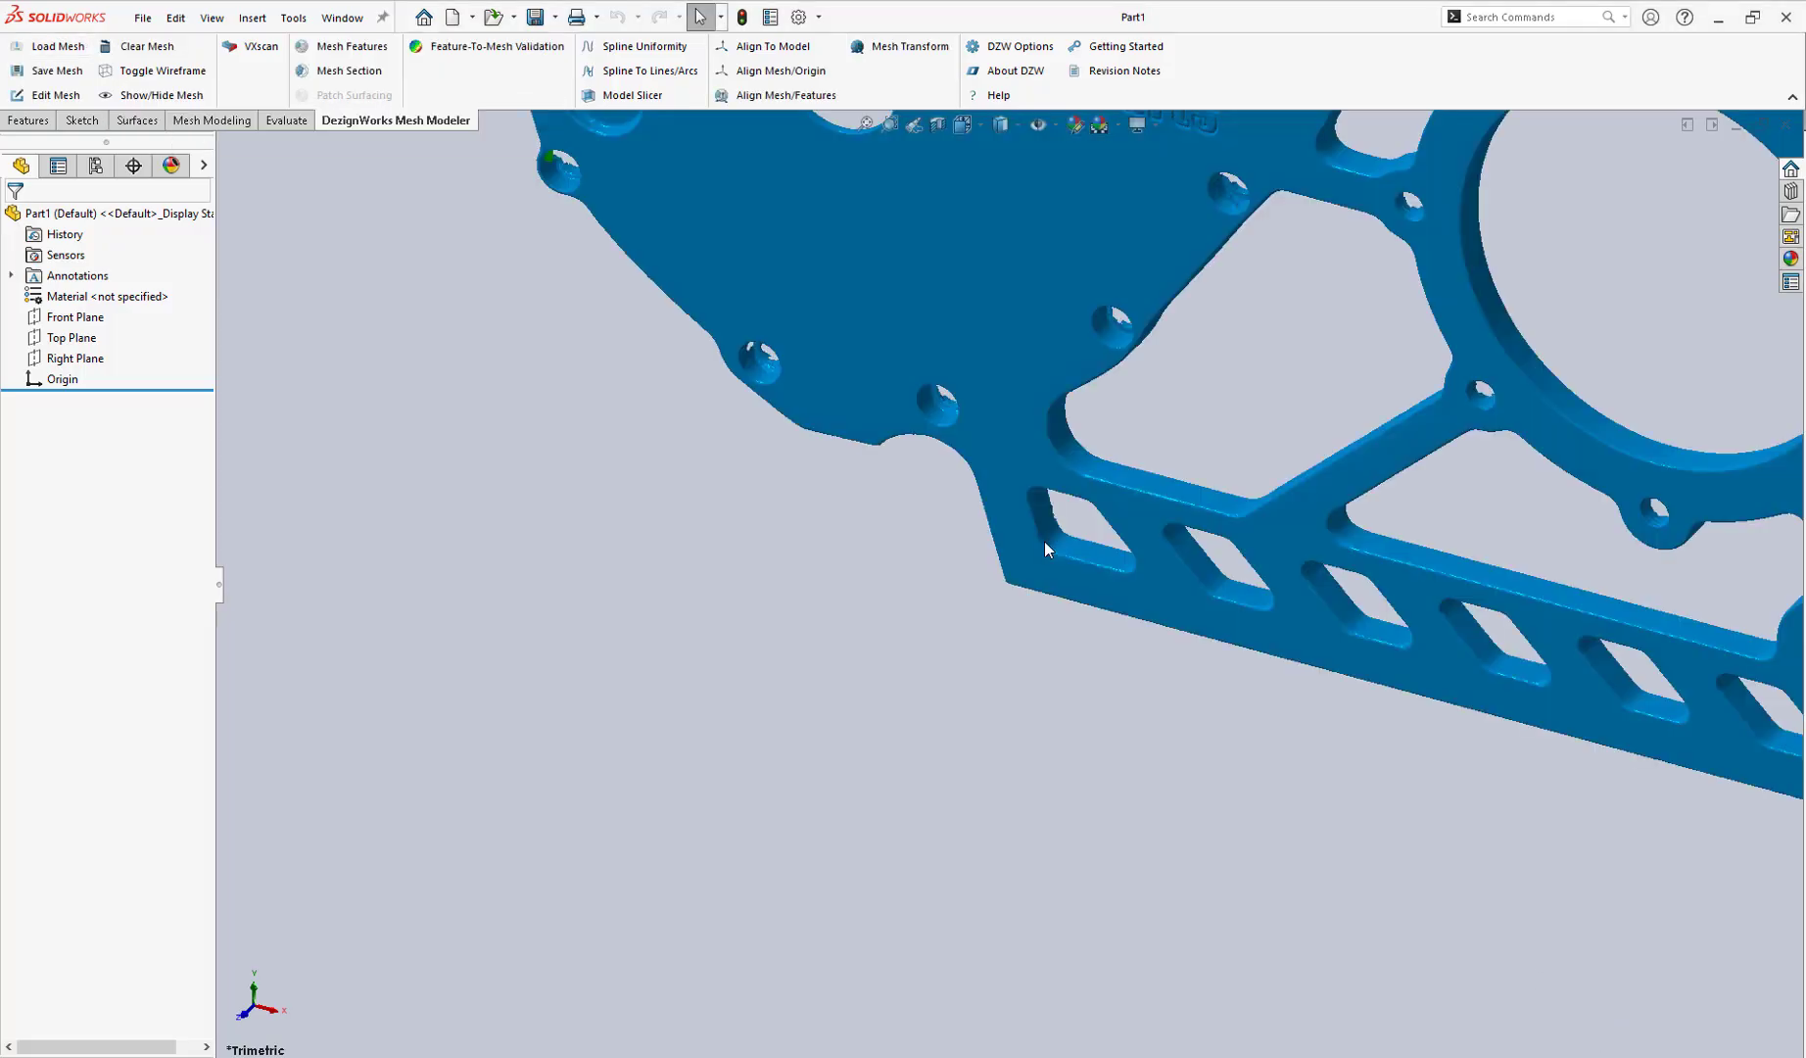
{"action": "scroll", "coordinate": [1061, 355], "scroll_direction": "up", "scroll_amount": 6}
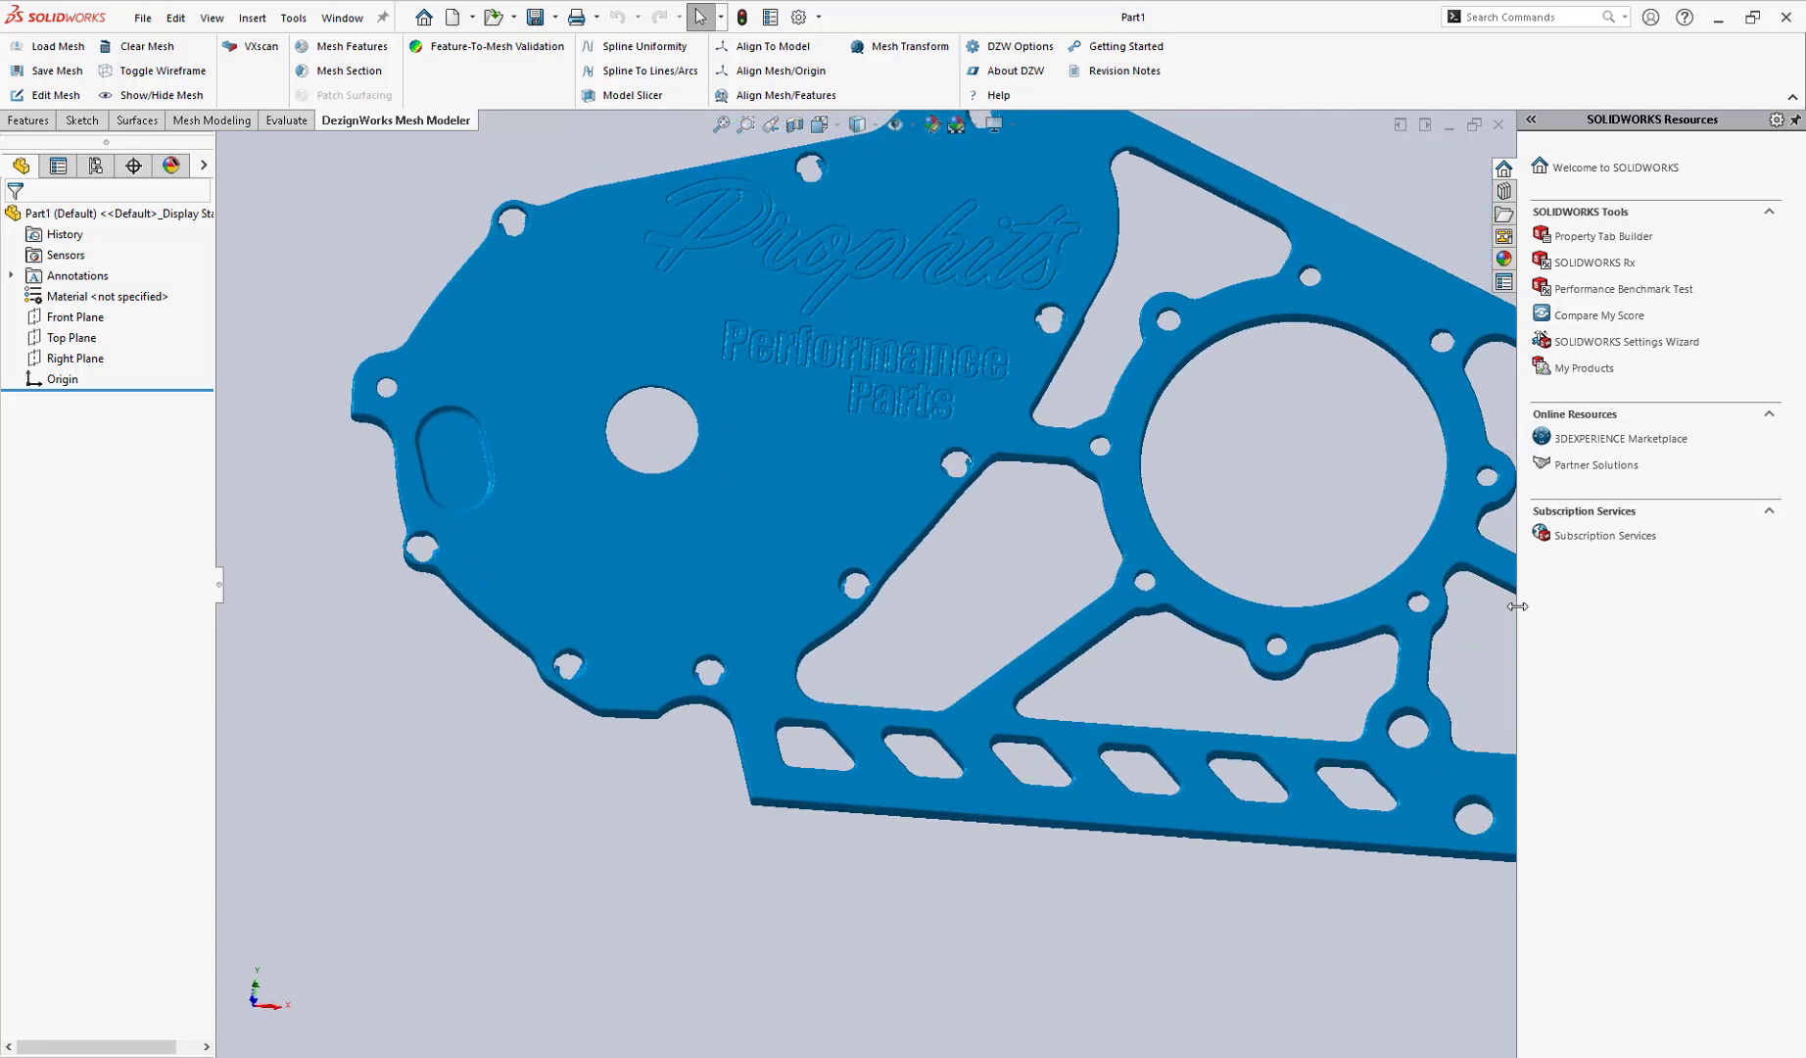
{"action": "left_click_drag", "start_coordinate": [1519, 608], "coordinate": [1802, 585]}
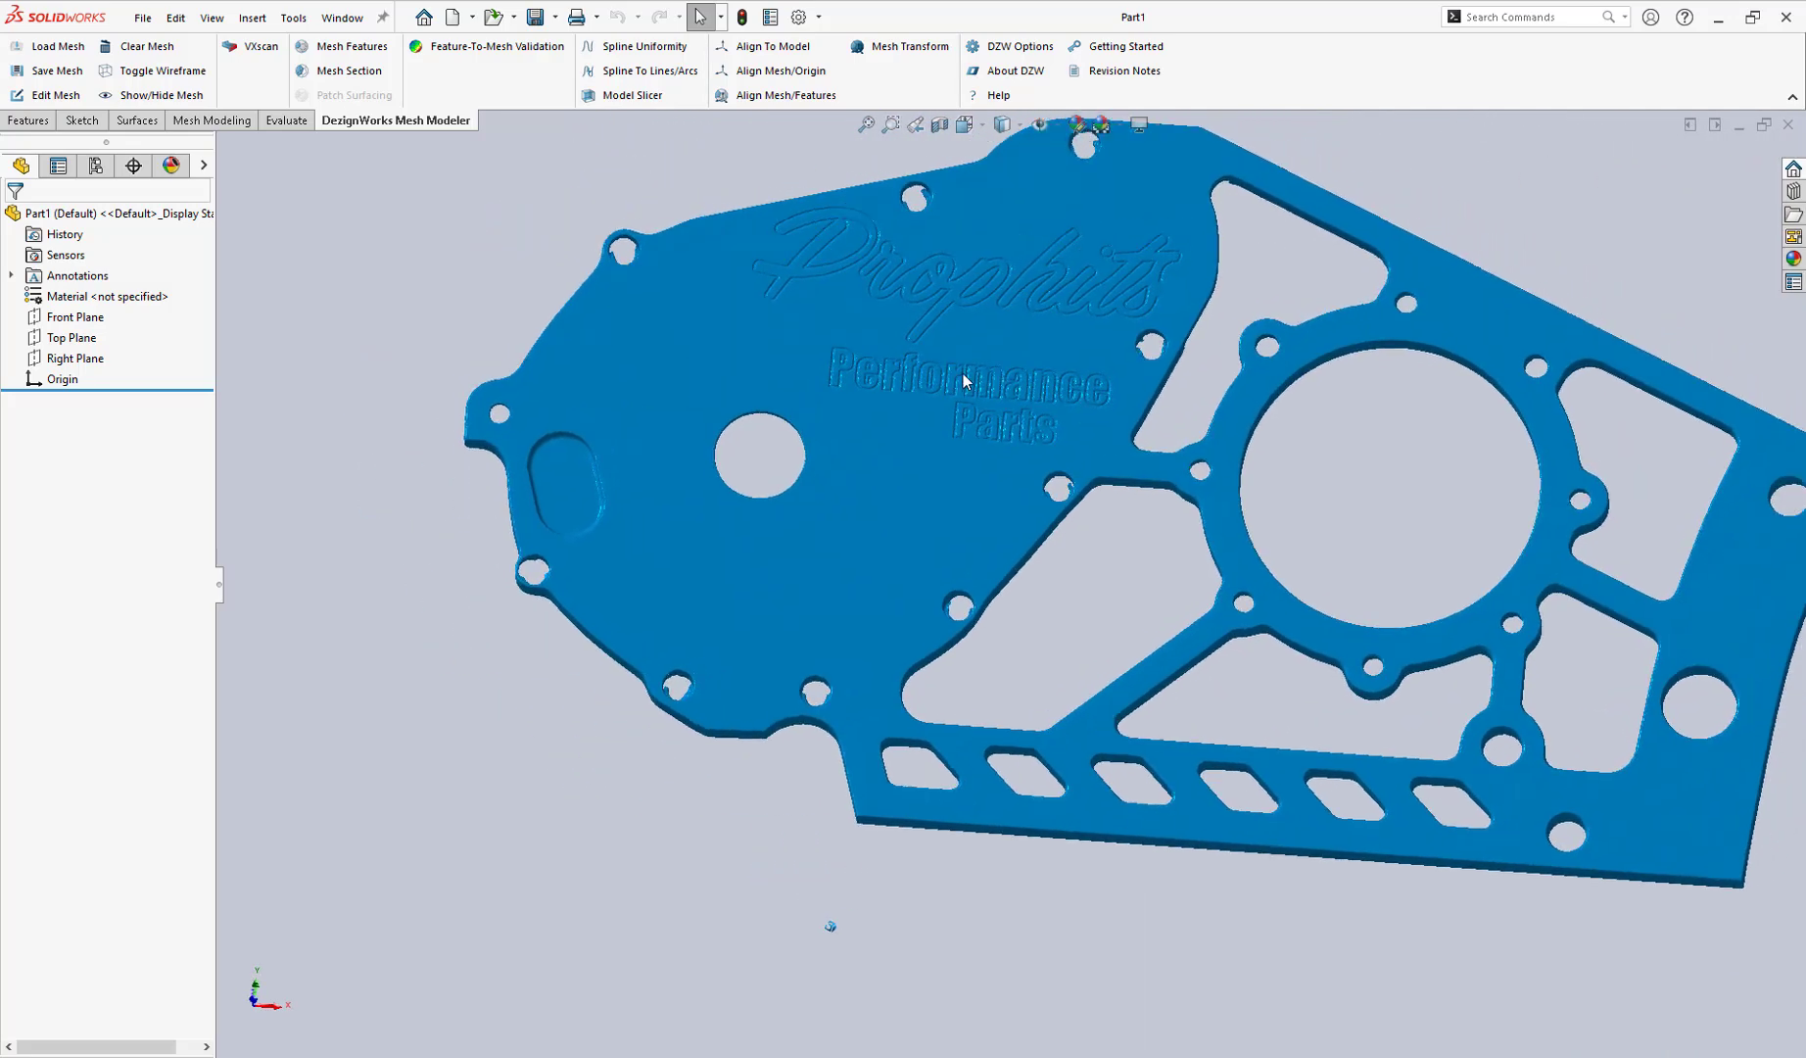
{"action": "middle_click_drag", "start_coordinate": [823, 346], "coordinate": [663, 308]}
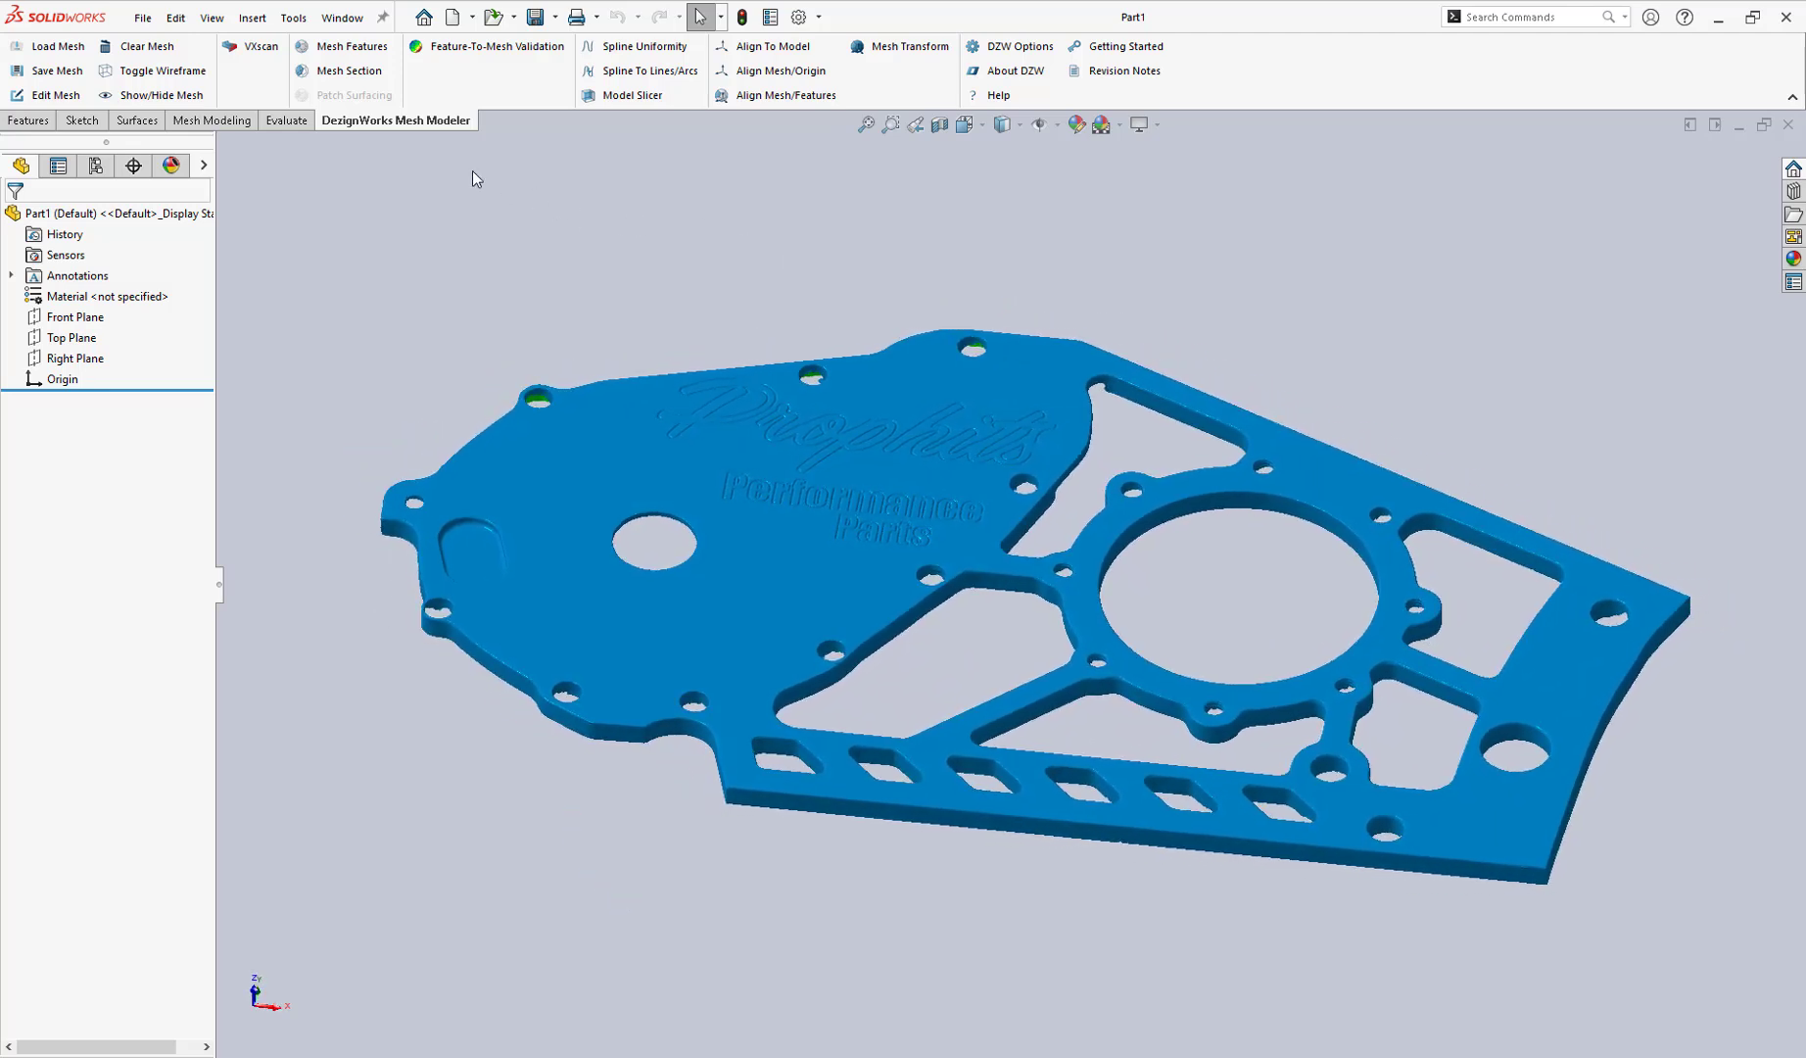
{"action": "left_click", "coordinate": [348, 46]}
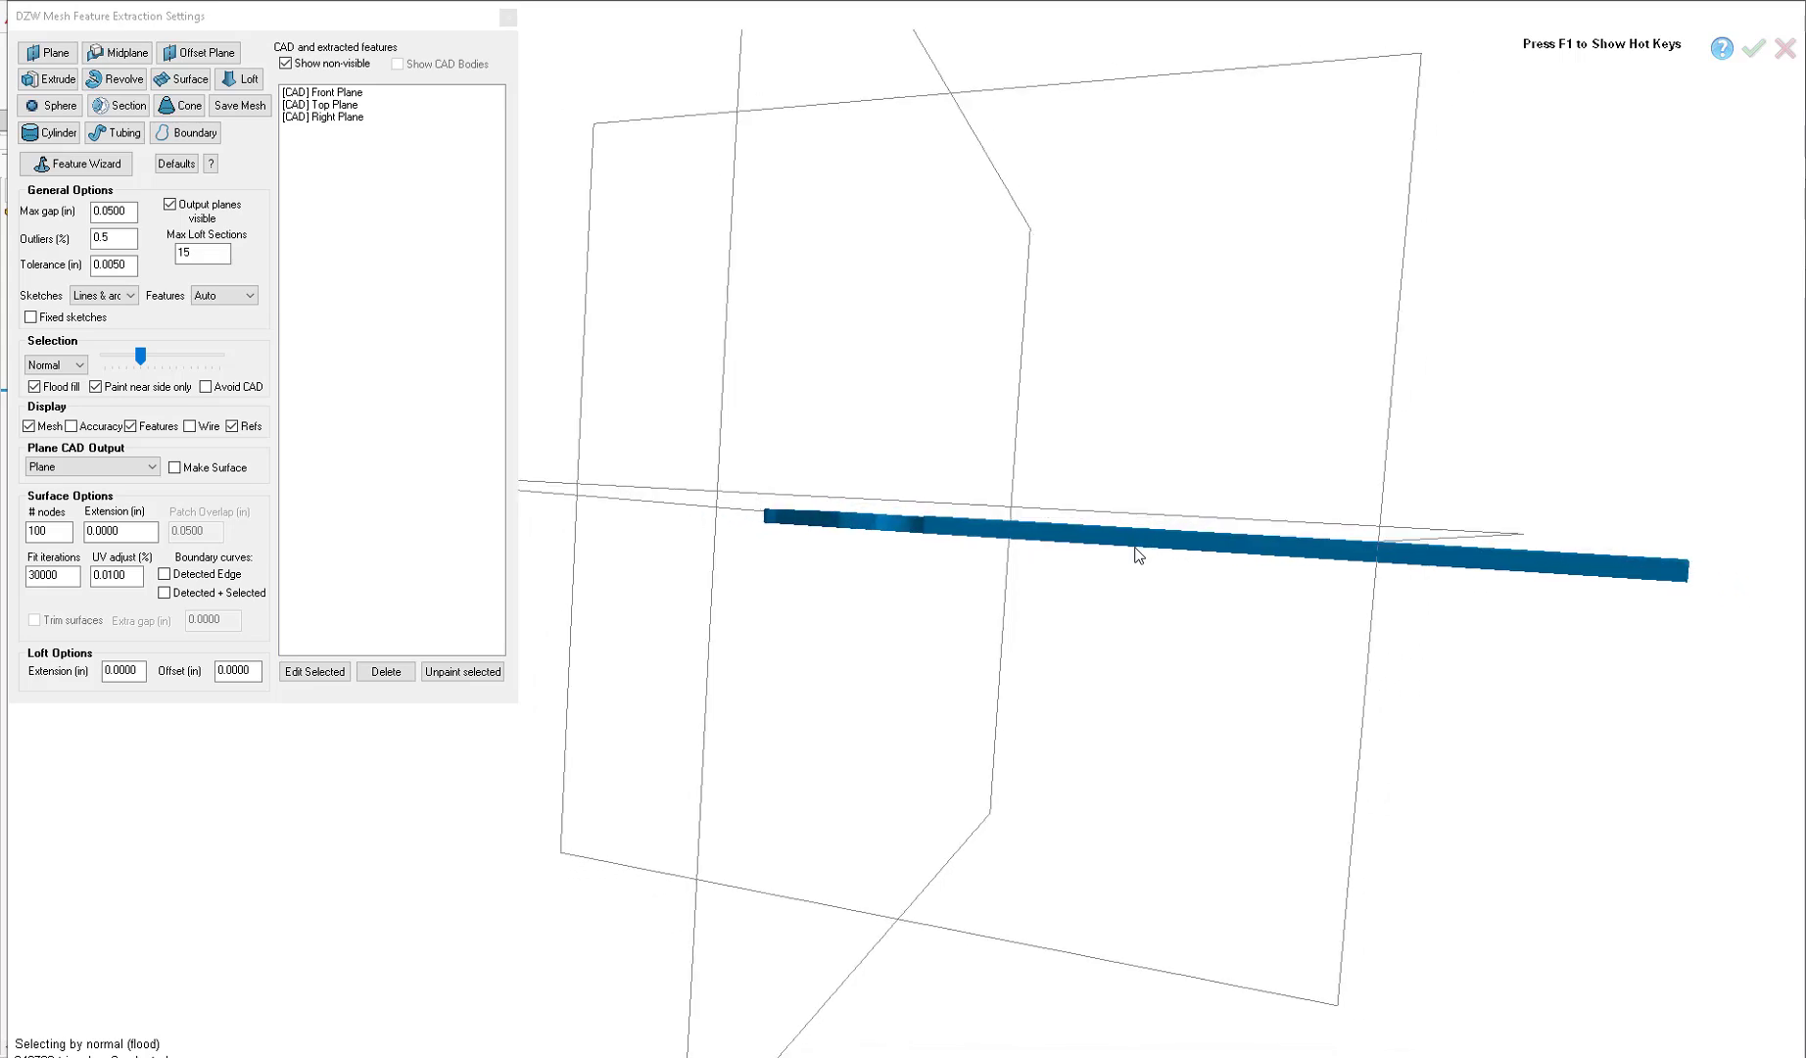
{"action": "left_click", "coordinate": [1784, 48]}
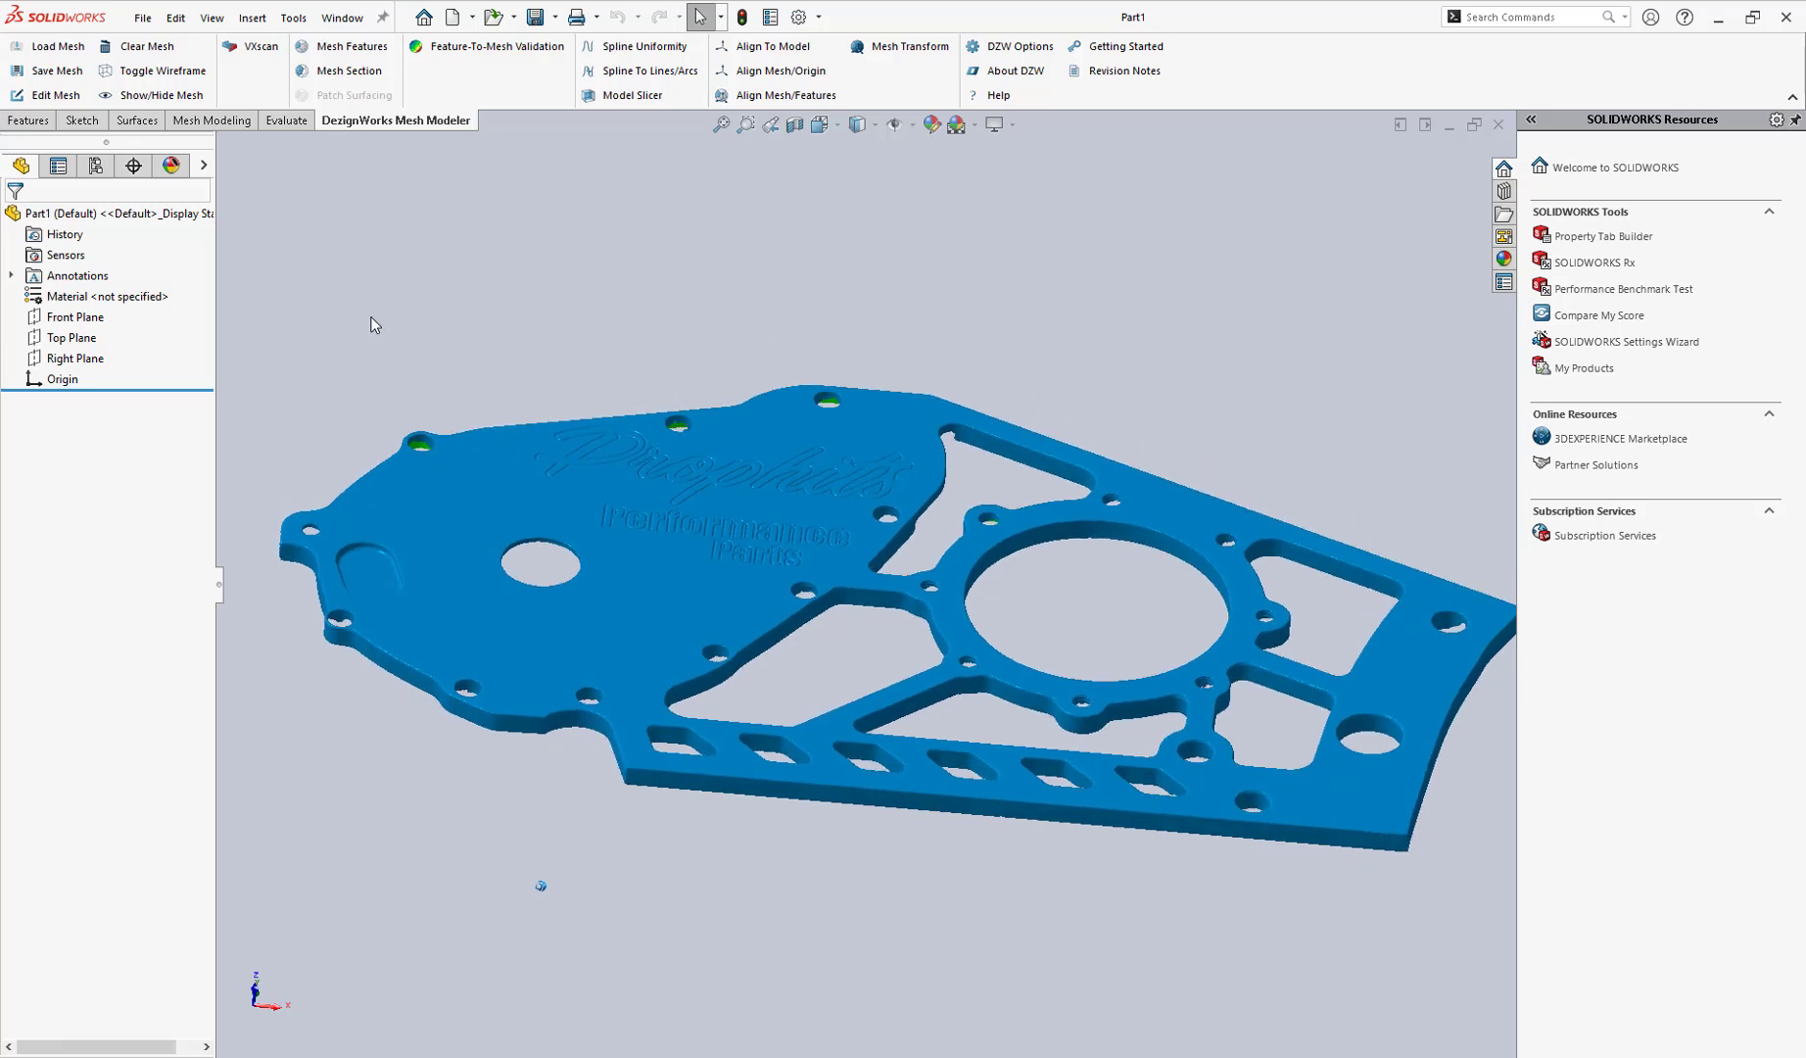
- Create a reference plane offset about 0.387 in from the Front Plane, with the offset flipped into the plate's thickness
{"action": "left_click", "coordinate": [88, 317]}
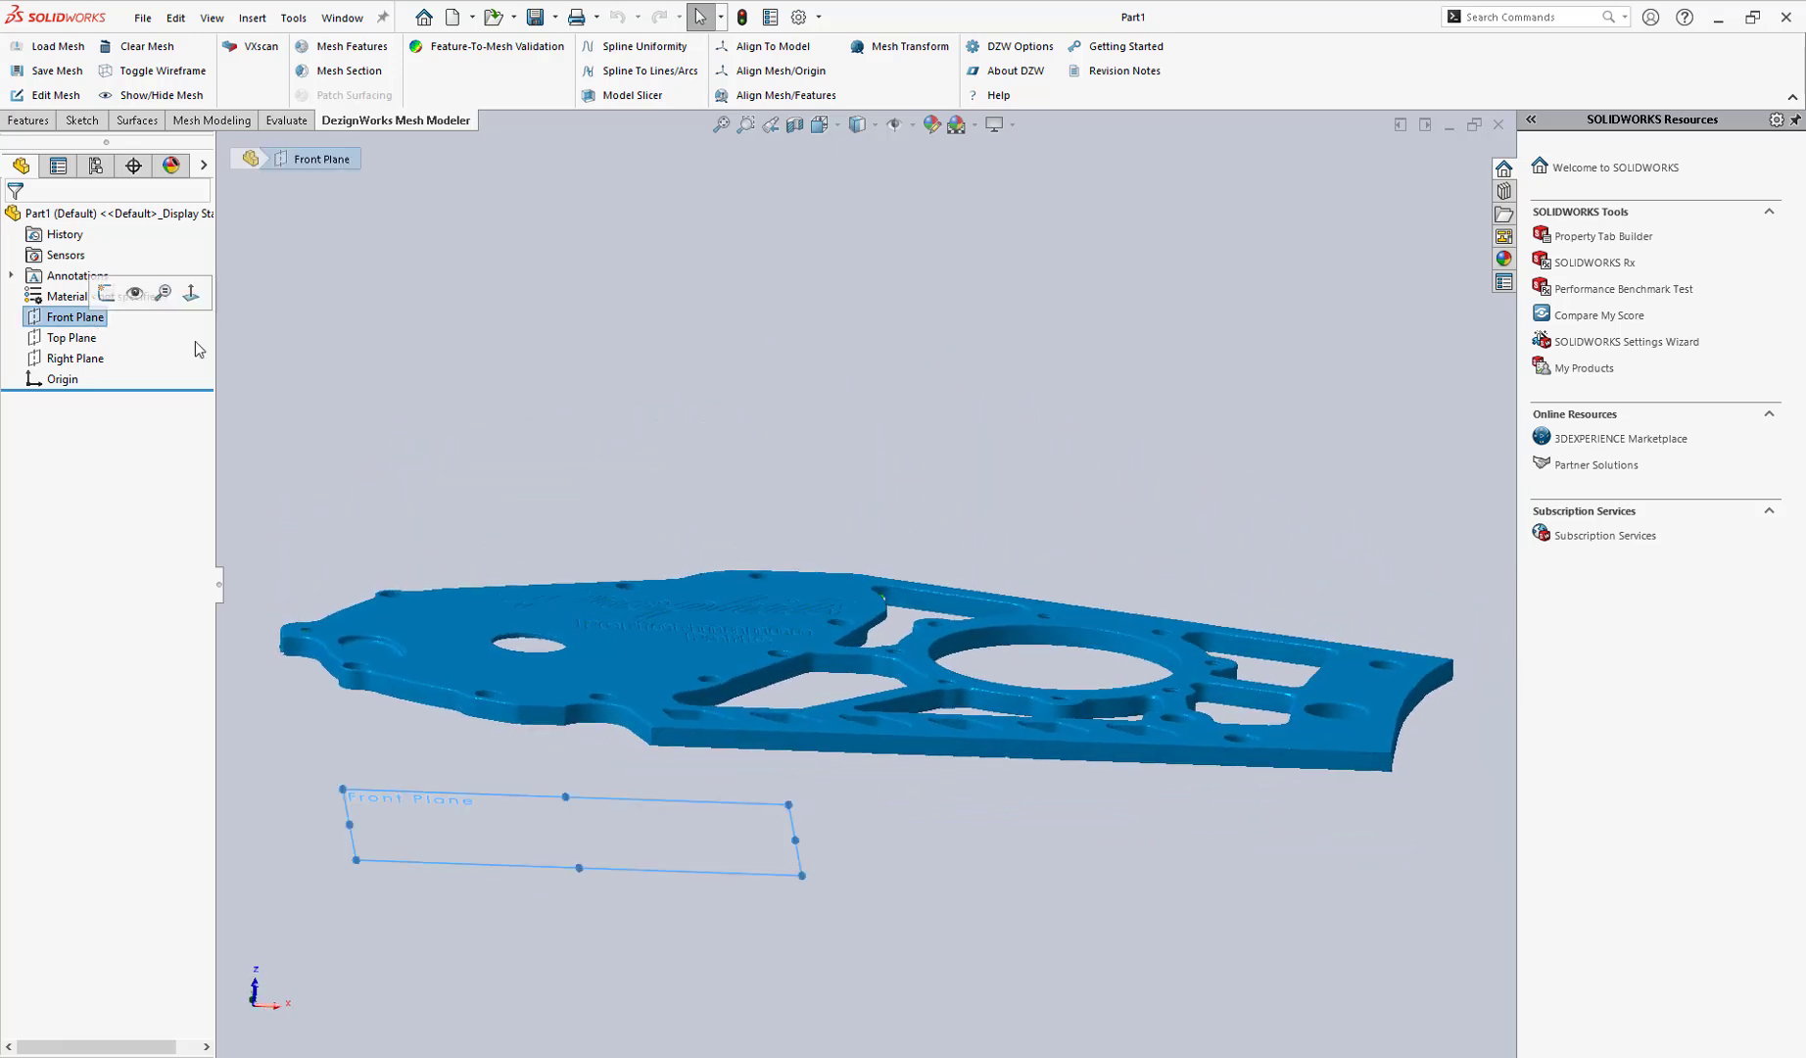
{"action": "middle_click_drag", "start_coordinate": [590, 549], "coordinate": [609, 482]}
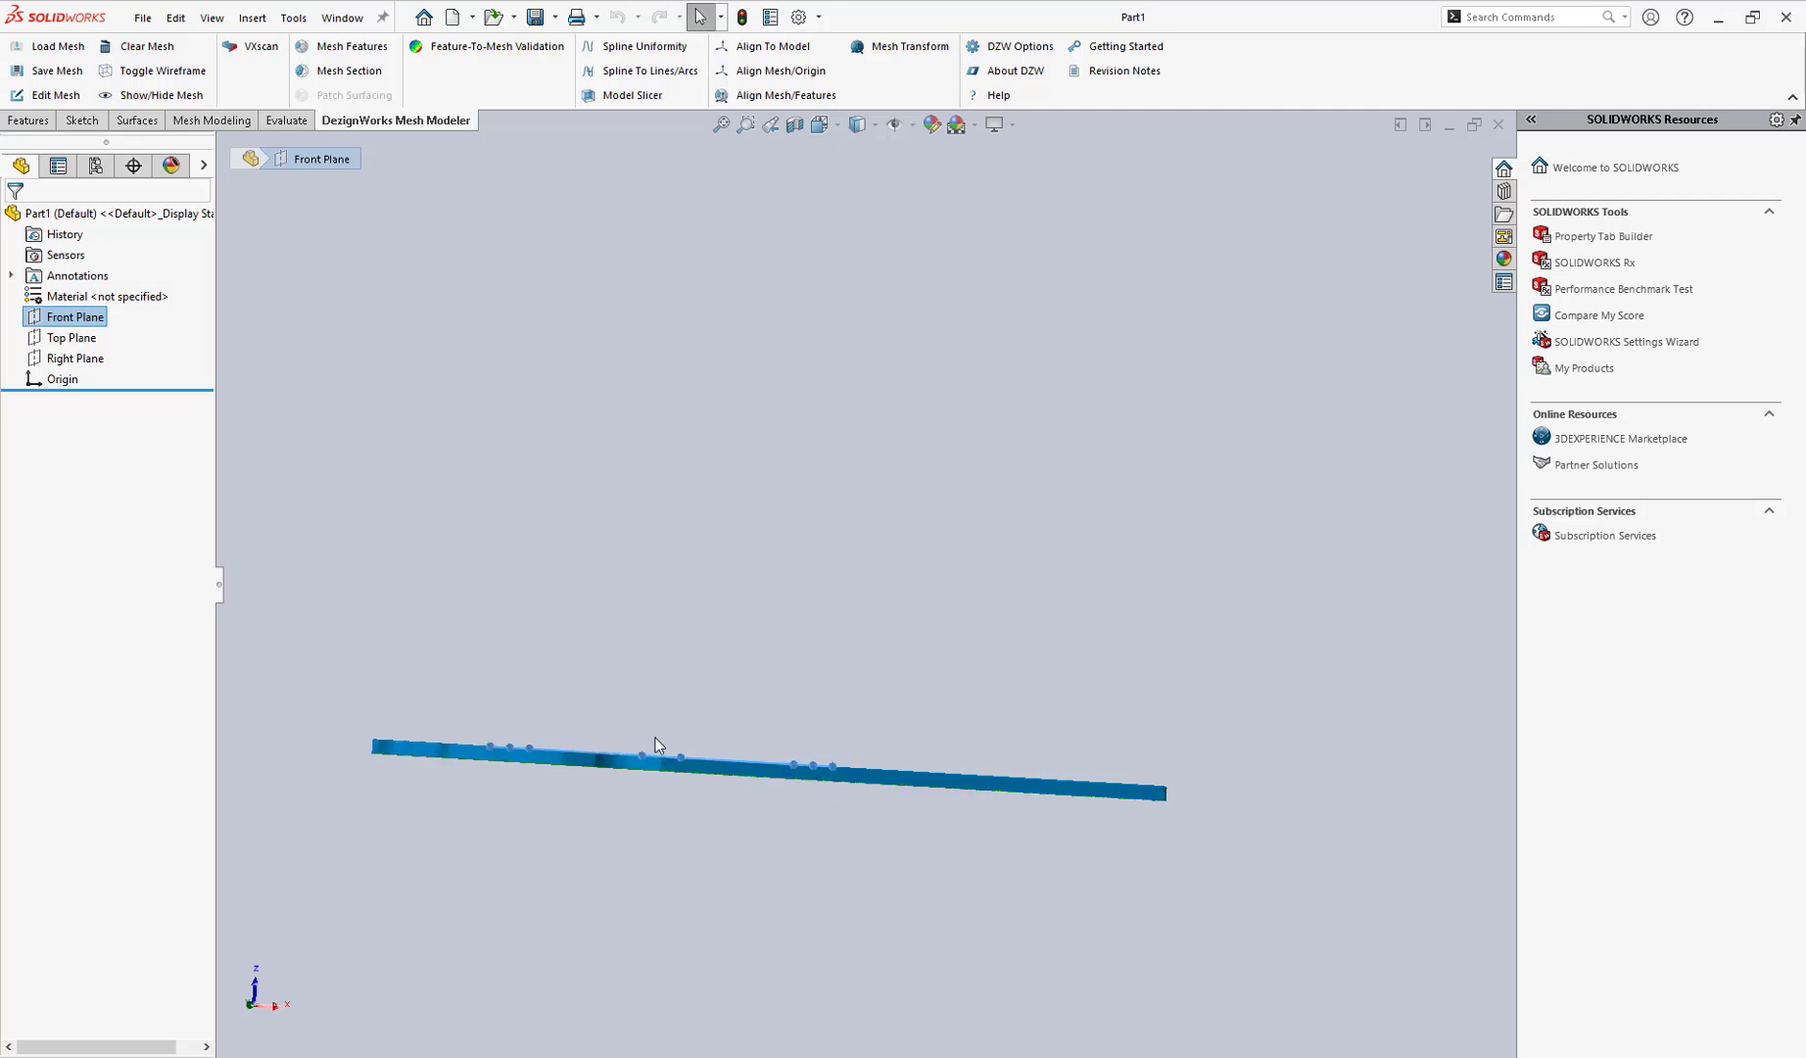
{"action": "left_click_drag", "start_coordinate": [716, 760], "coordinate": [722, 785], "text": "ctrl"}
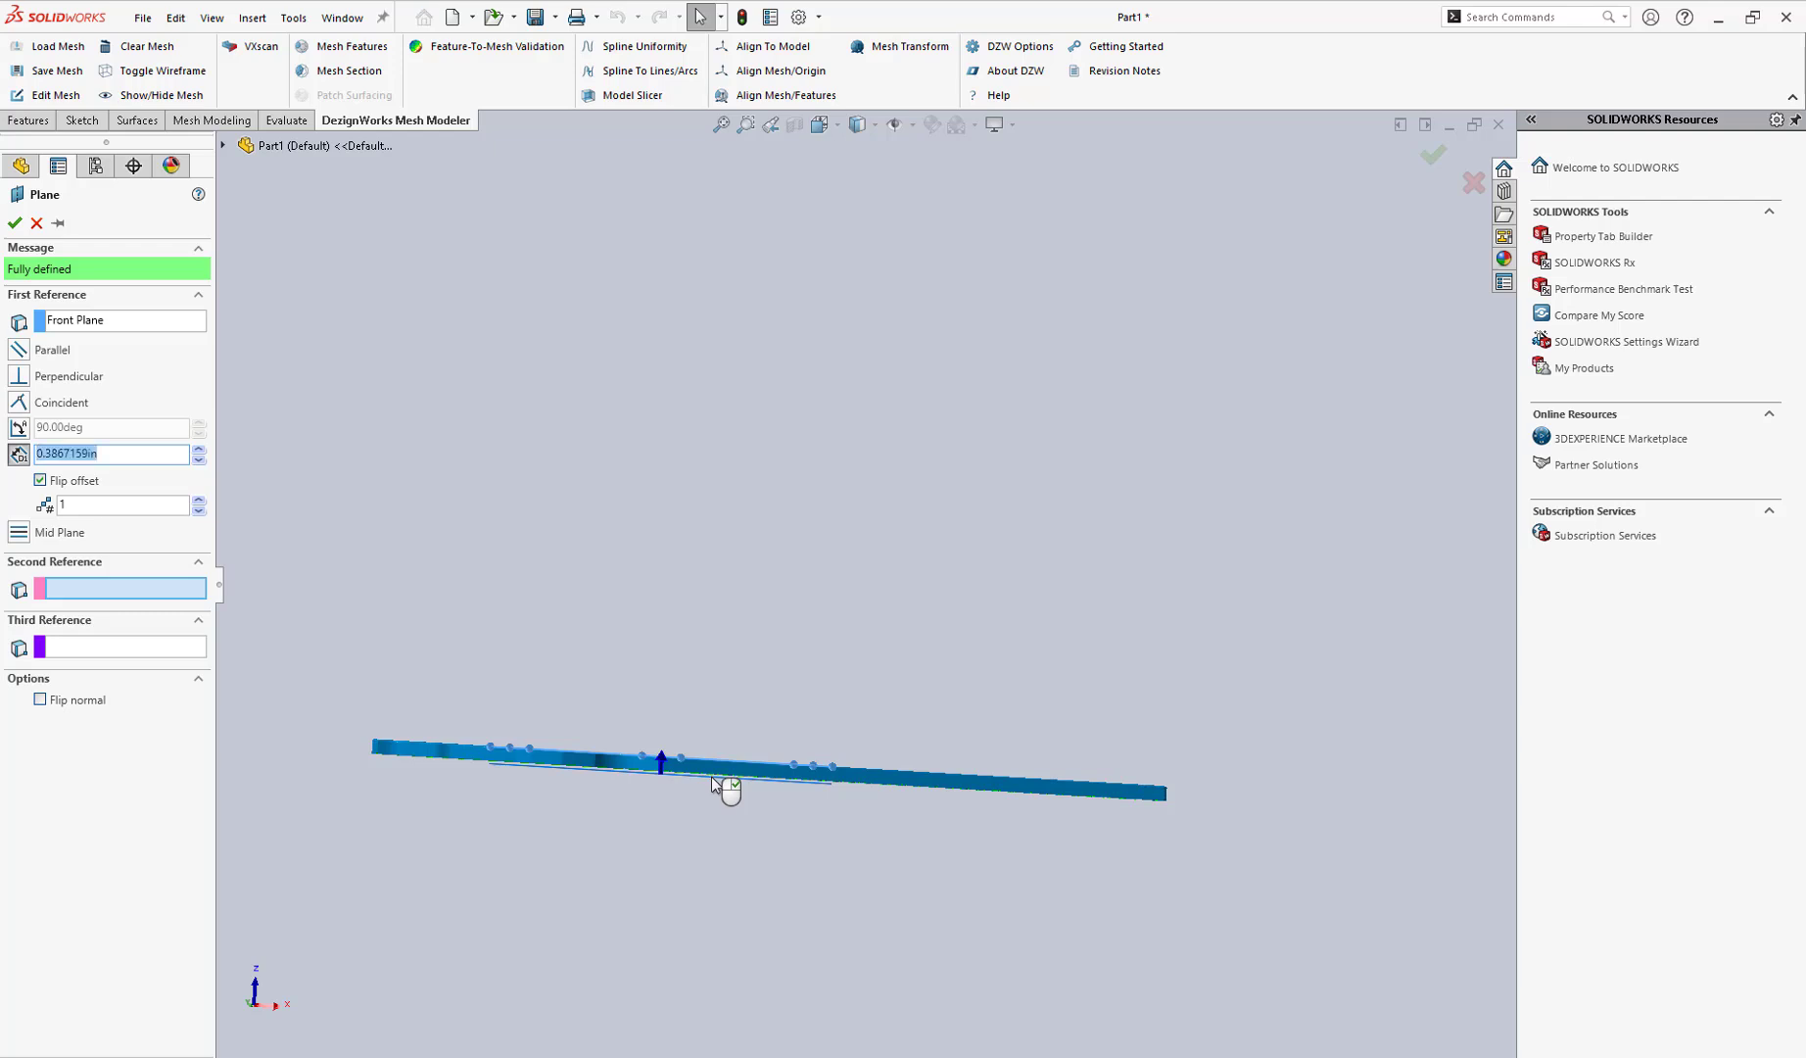
{"action": "left_click", "coordinate": [14, 224]}
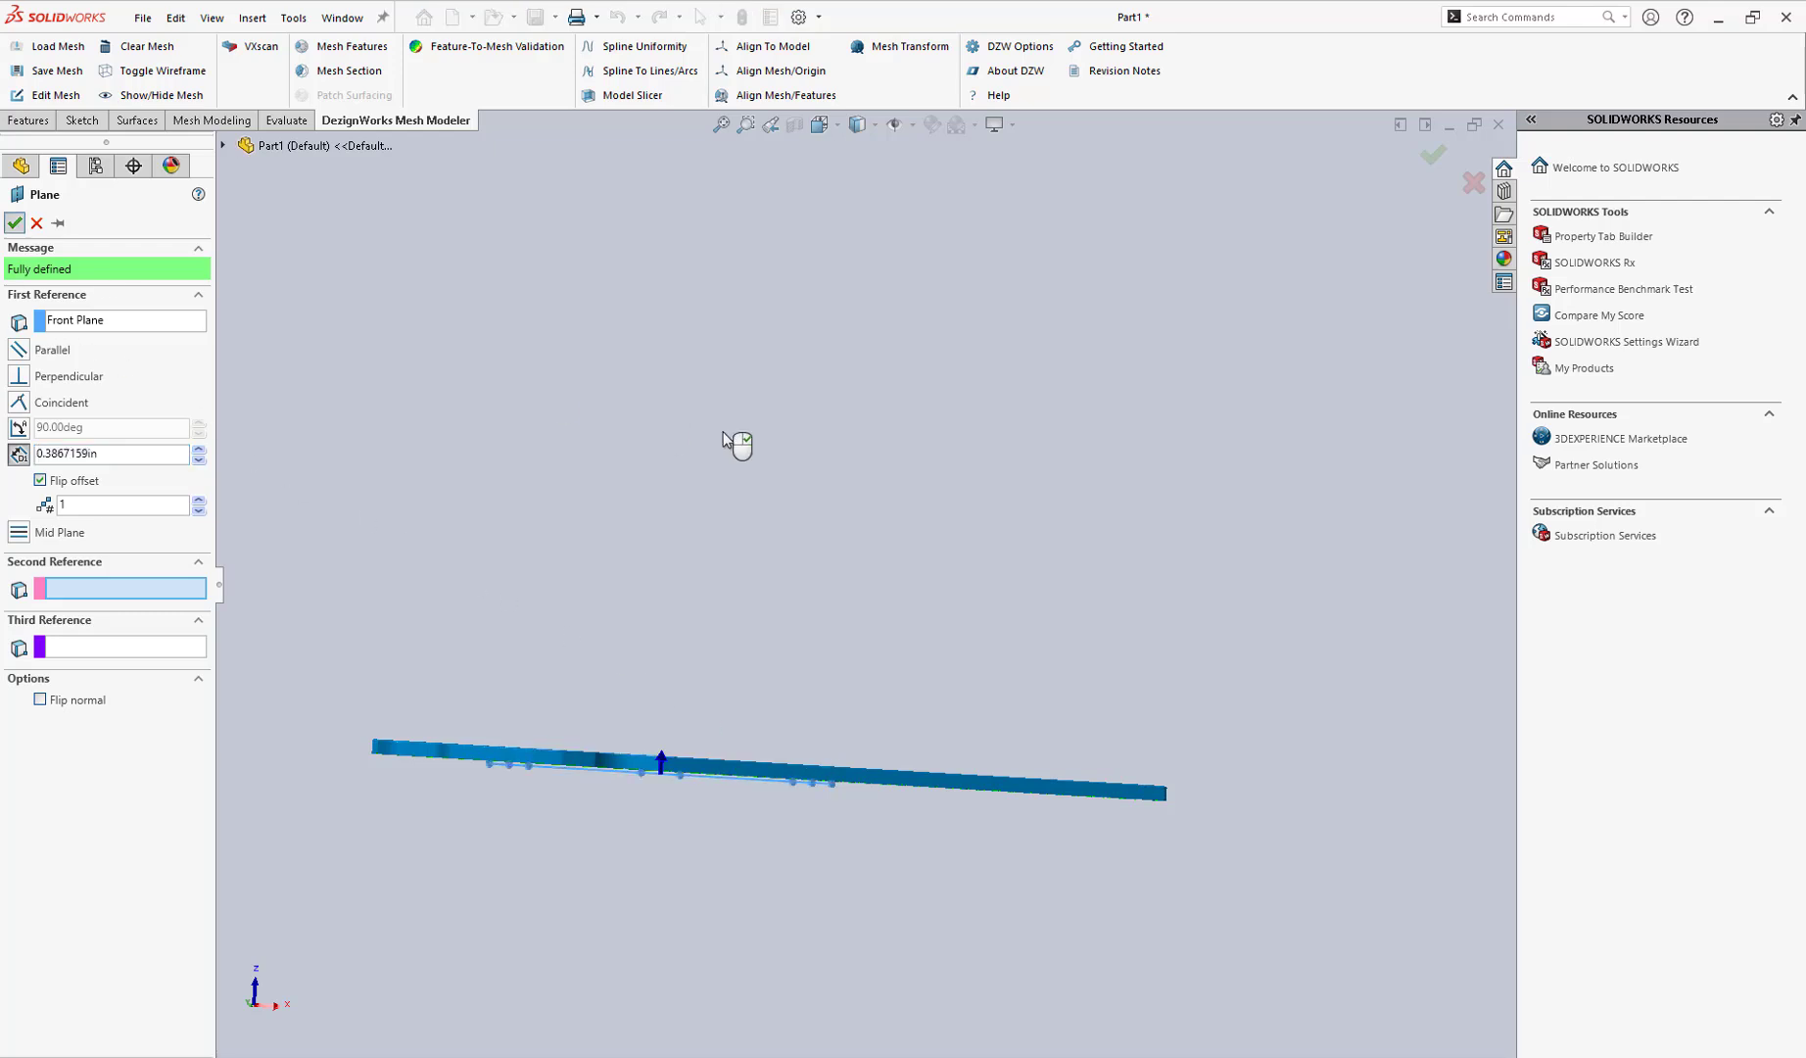
{"action": "middle_click_drag", "start_coordinate": [750, 448], "coordinate": [636, 352]}
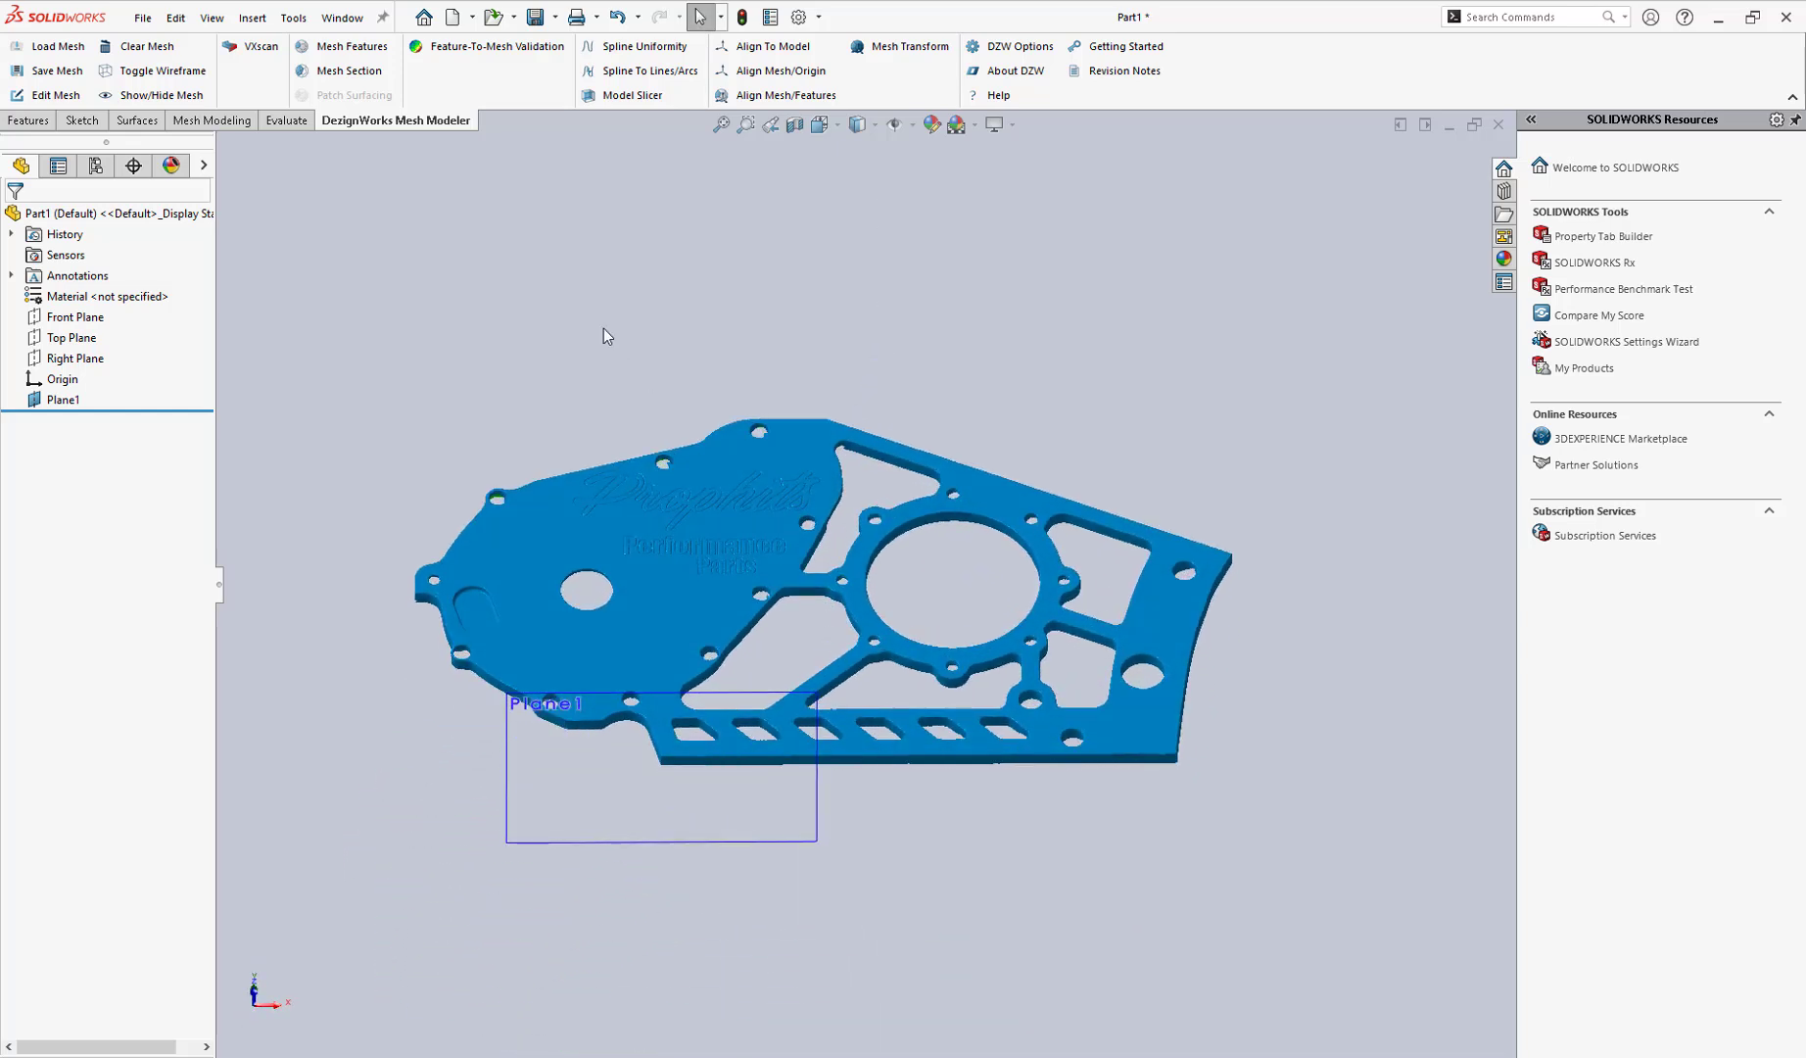
- Start mesh feature extraction and run the Feature Wizard search on the mesh with Plane1 as the reference plane
{"action": "left_click", "coordinate": [360, 51]}
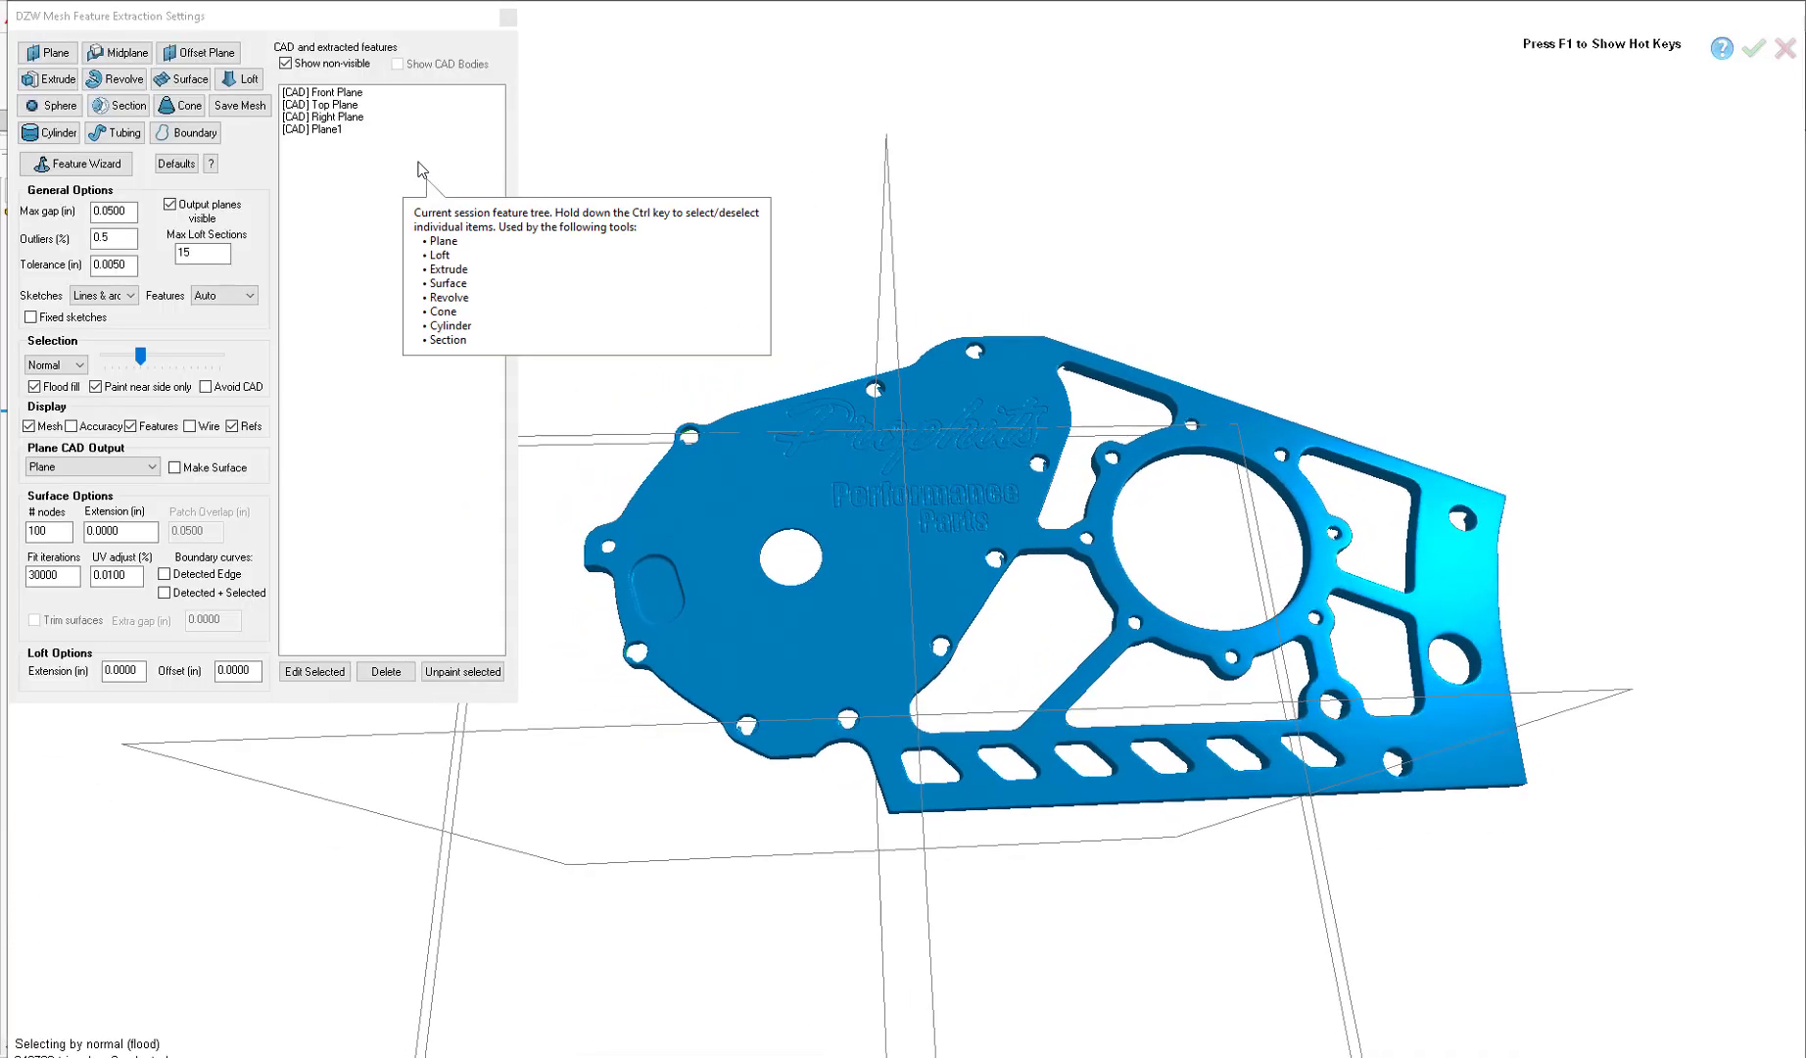
{"action": "left_click", "coordinate": [321, 130]}
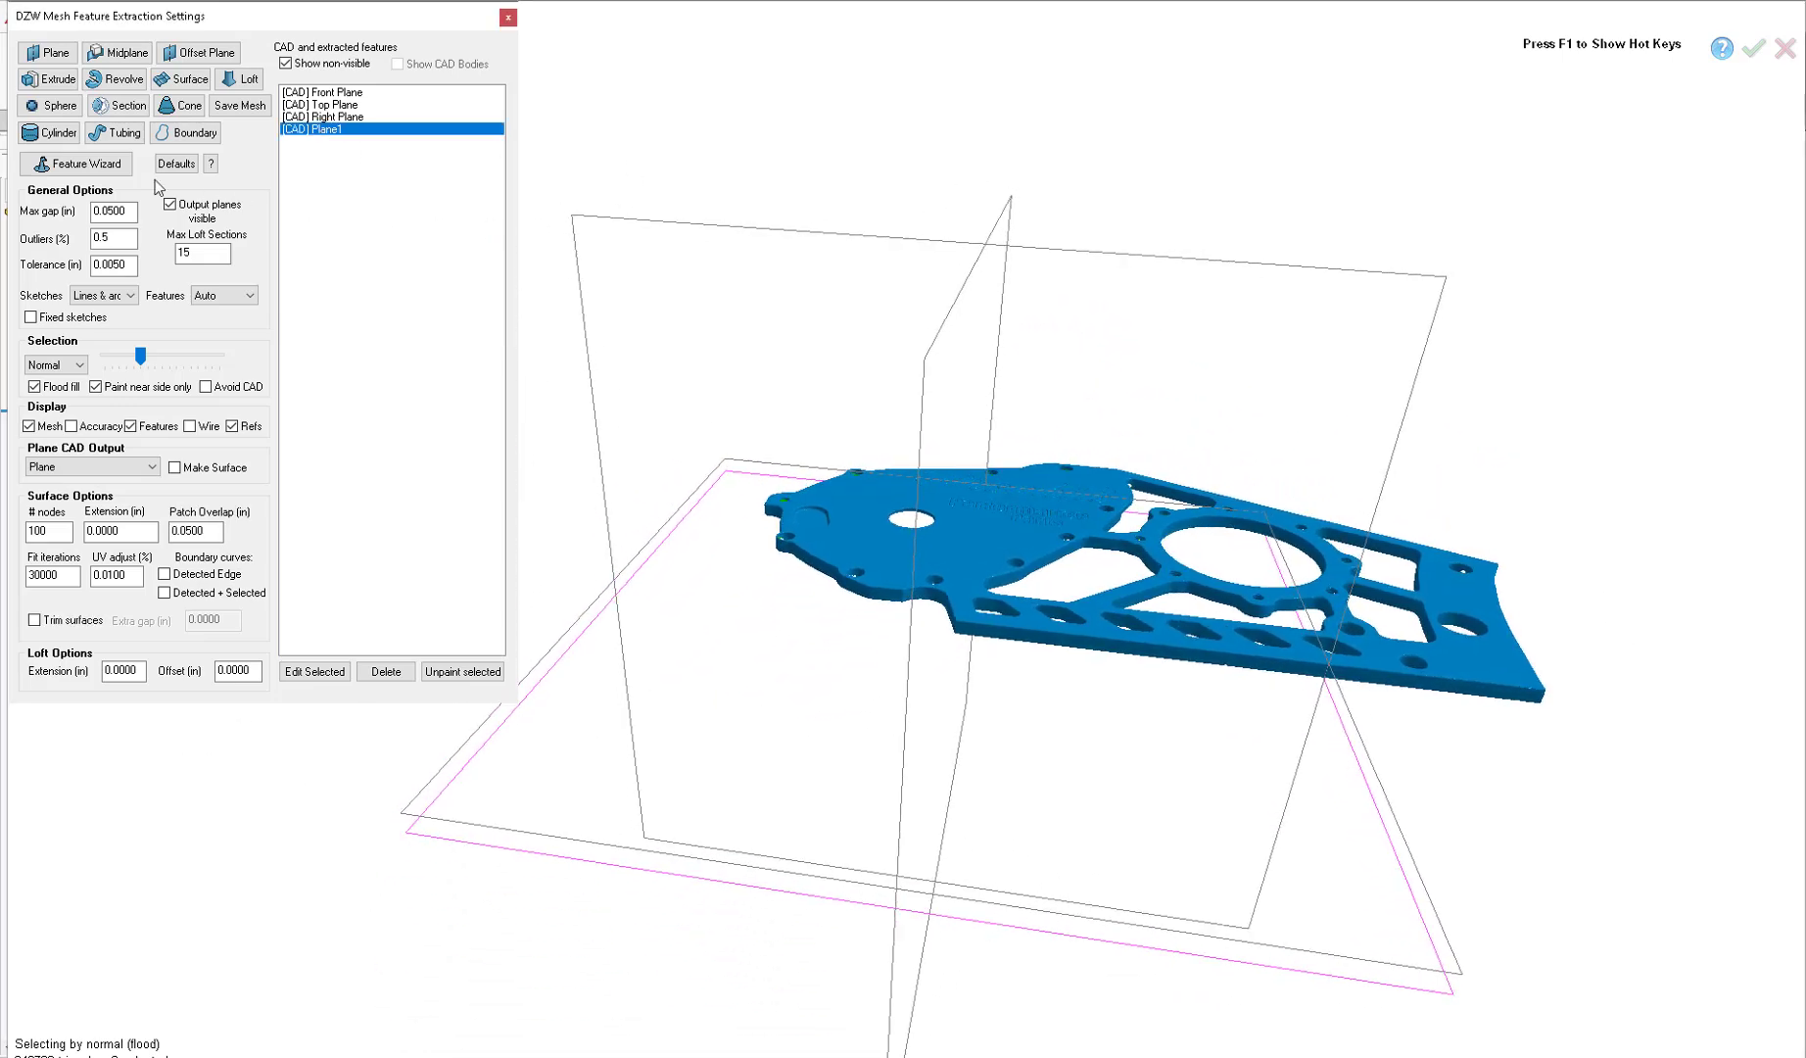
{"action": "left_click", "coordinate": [114, 165]}
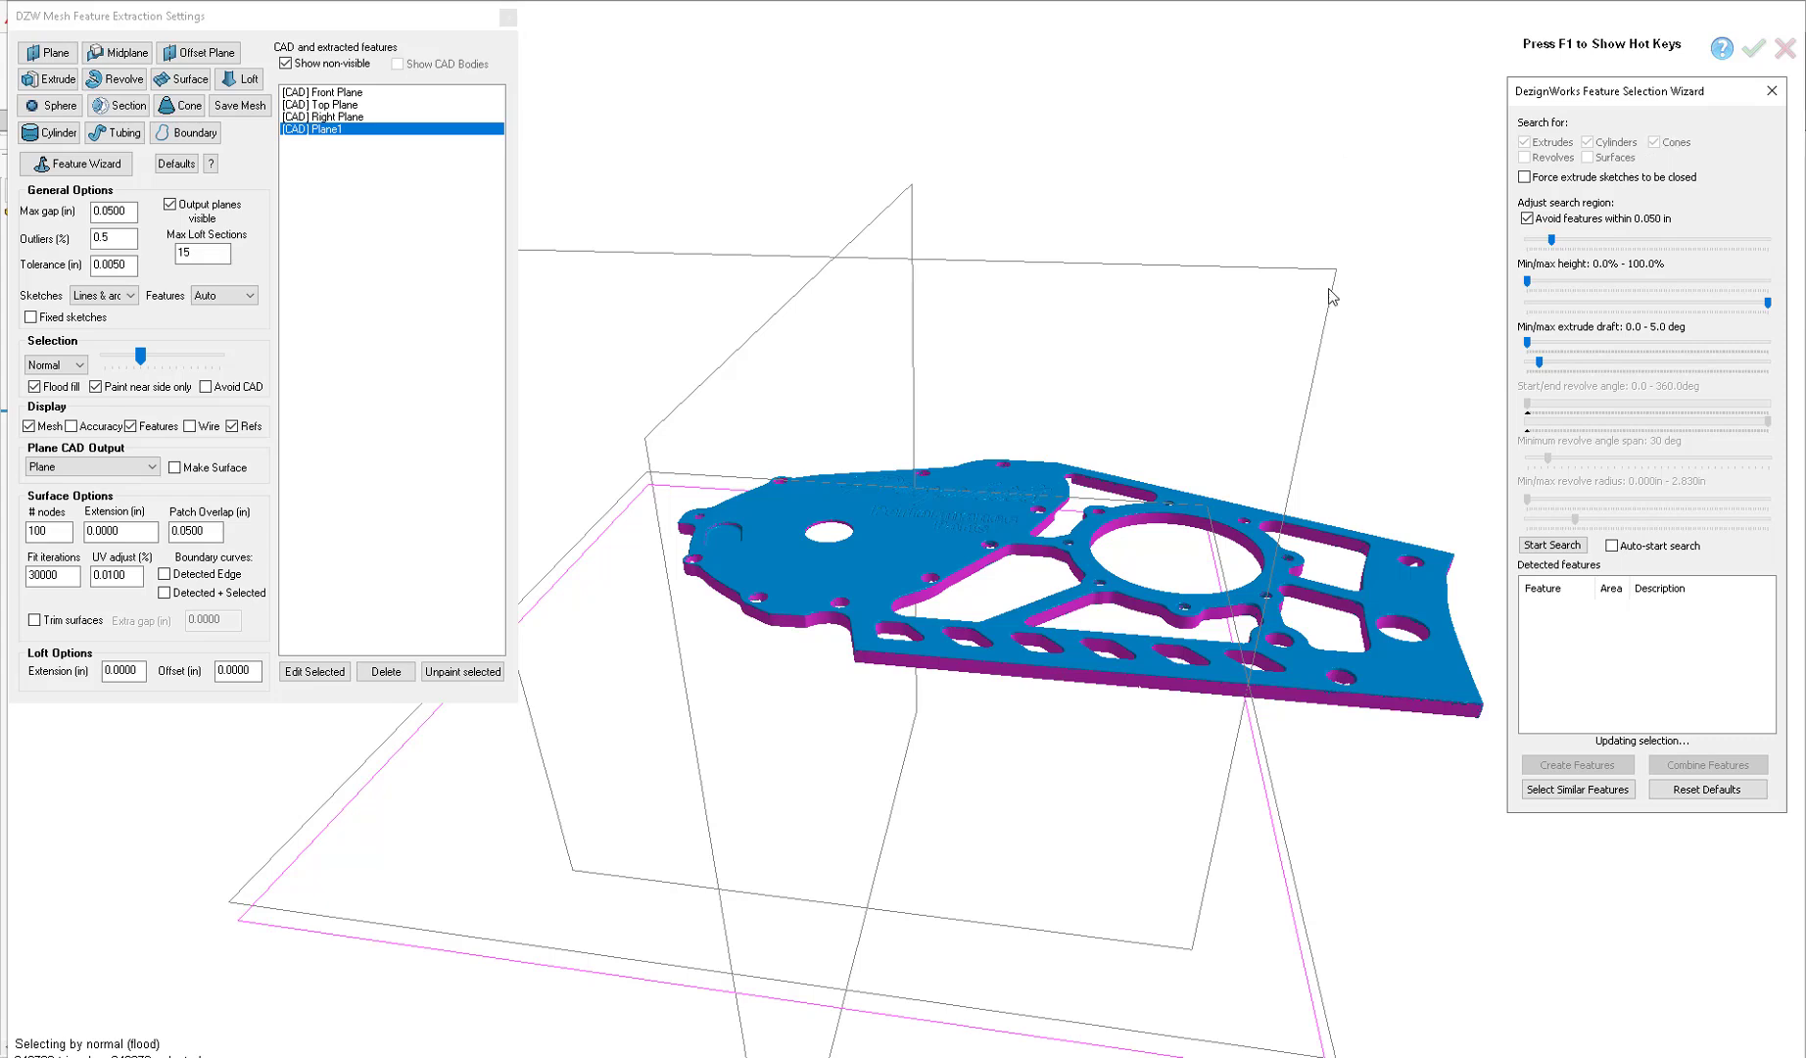
{"action": "middle_click_drag", "start_coordinate": [1383, 453], "coordinate": [1373, 529]}
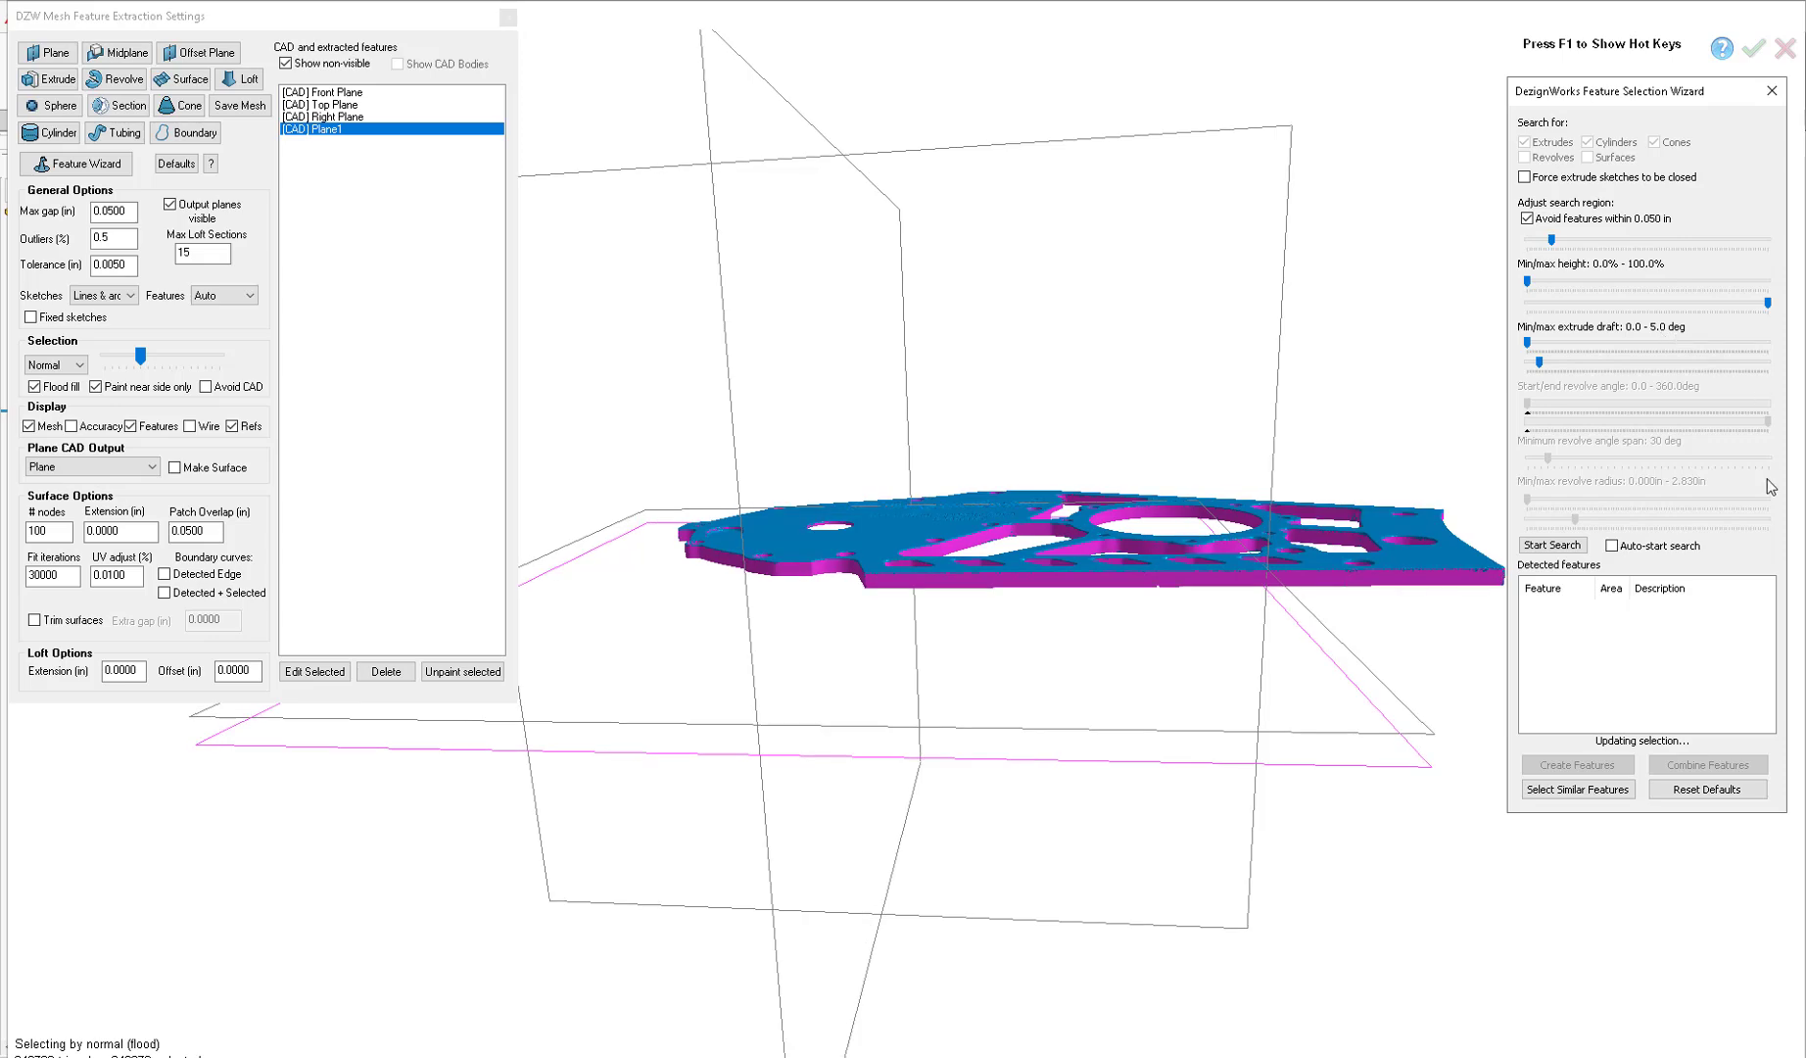
{"action": "left_click", "coordinate": [1548, 545]}
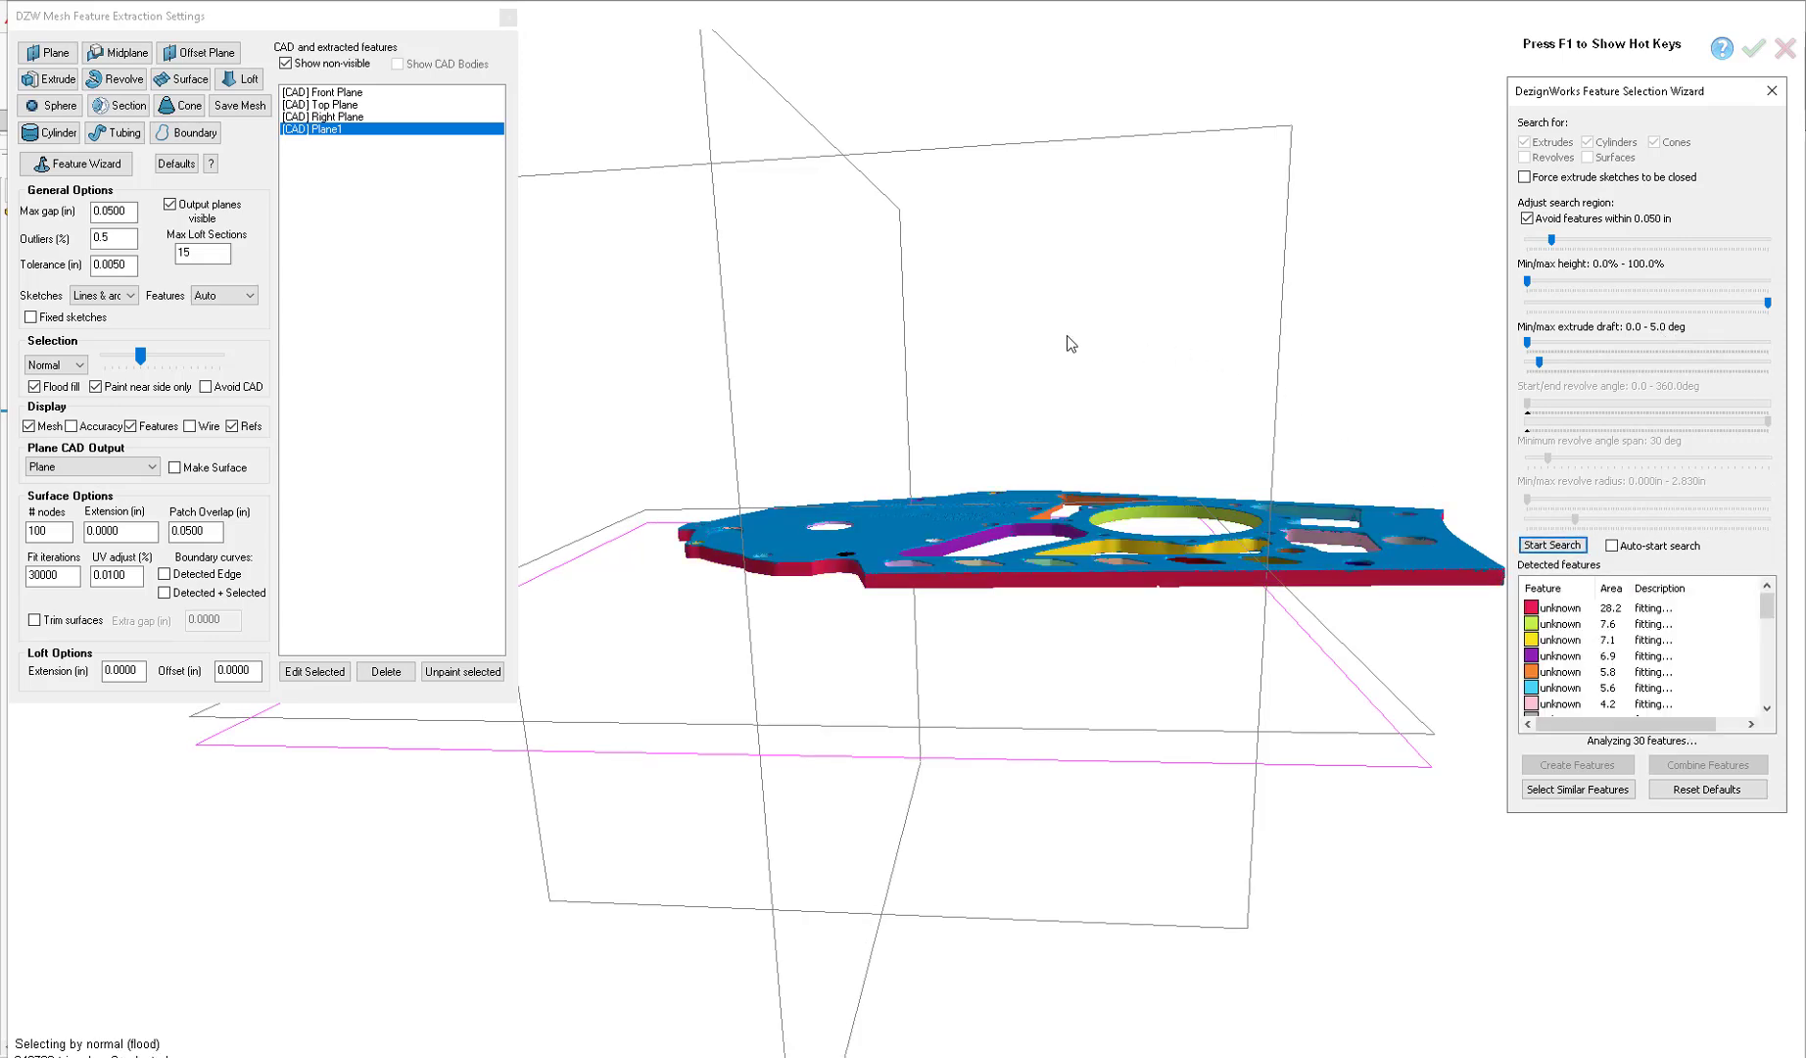
{"action": "middle_click_drag", "start_coordinate": [1067, 334], "coordinate": [1076, 550]}
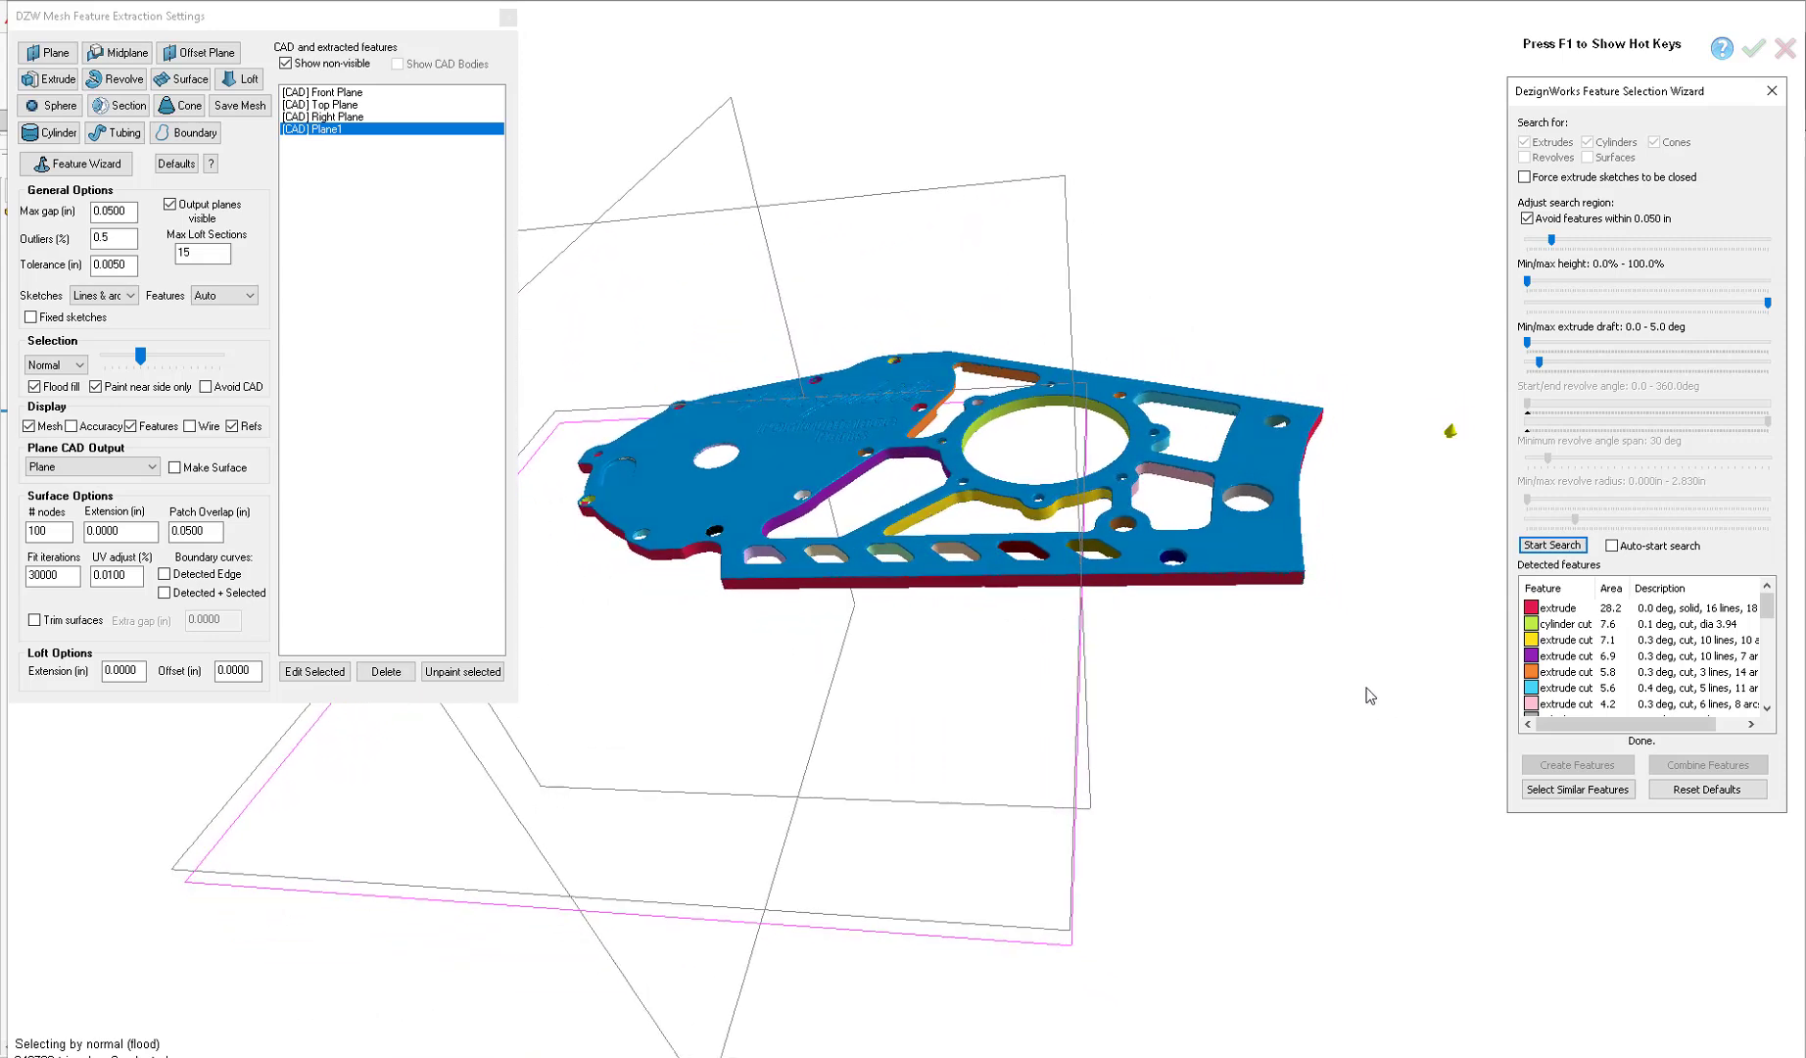
- Create the plate's outer solid extrude and the large 3.94 in diameter cylinder cut from the detected features
{"action": "left_click", "coordinate": [1533, 609]}
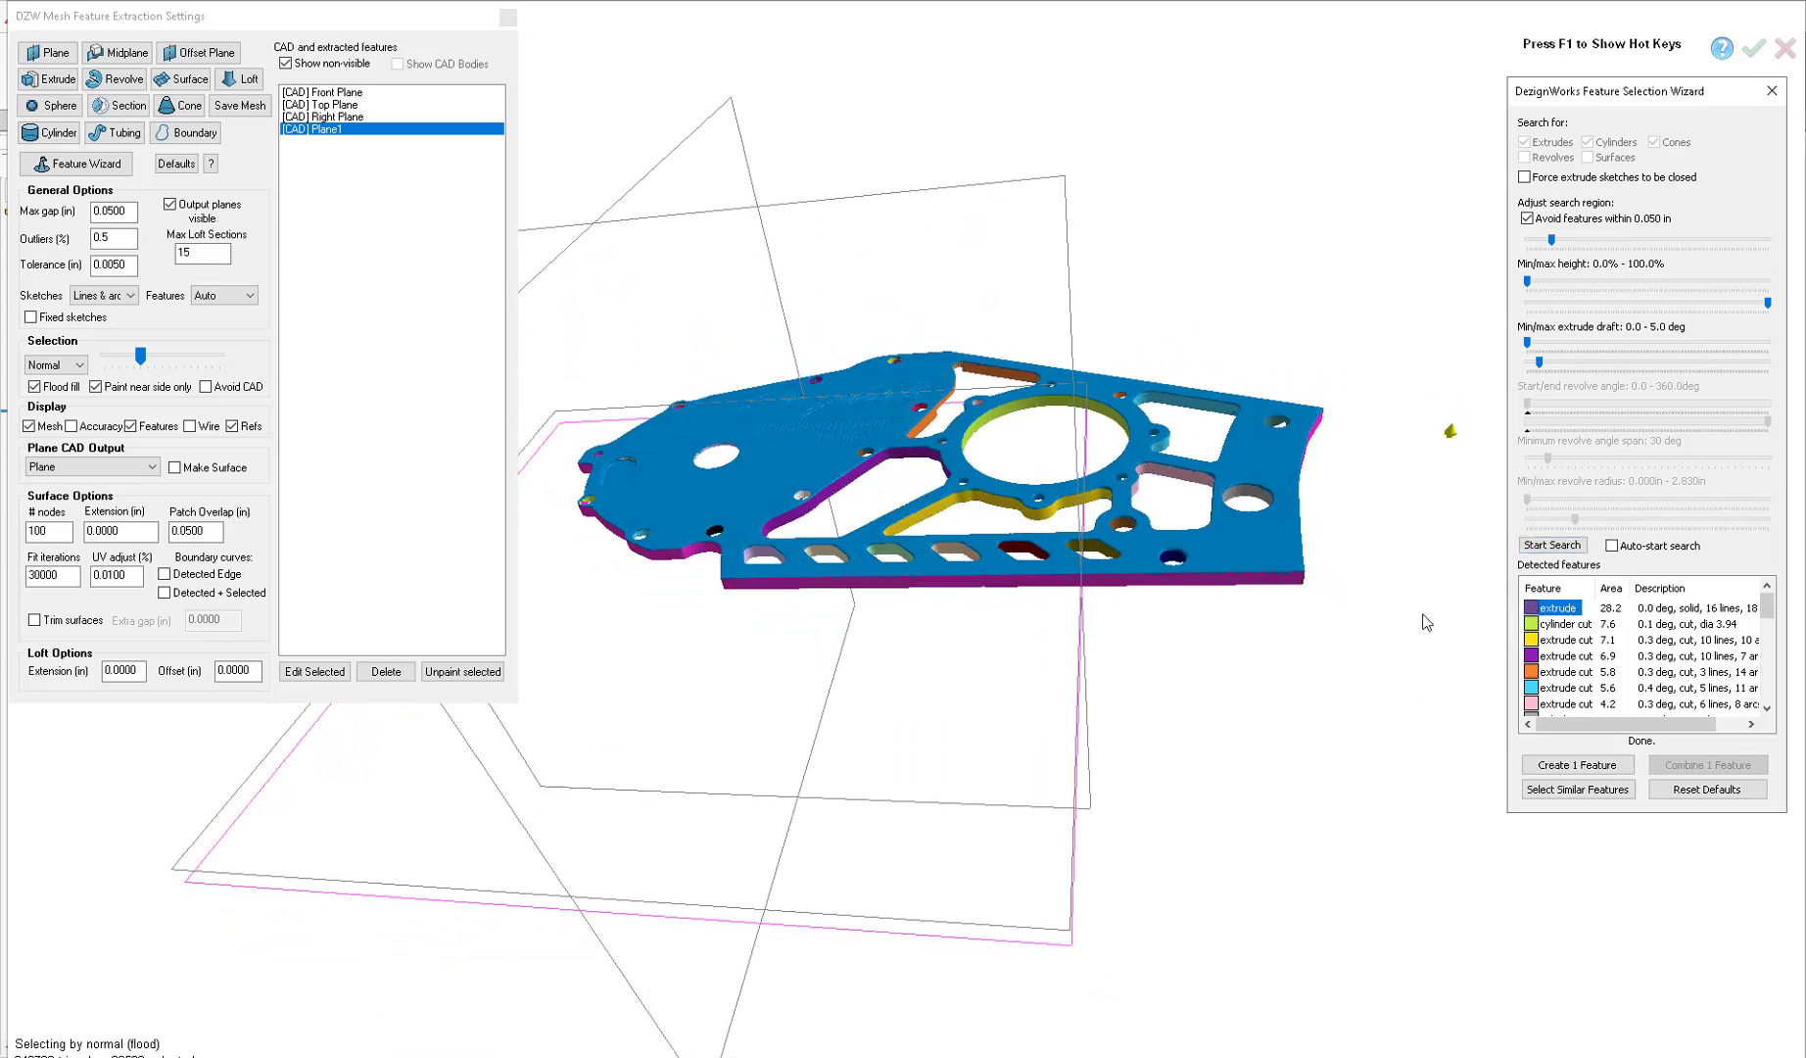
{"action": "left_click", "coordinate": [1579, 765]}
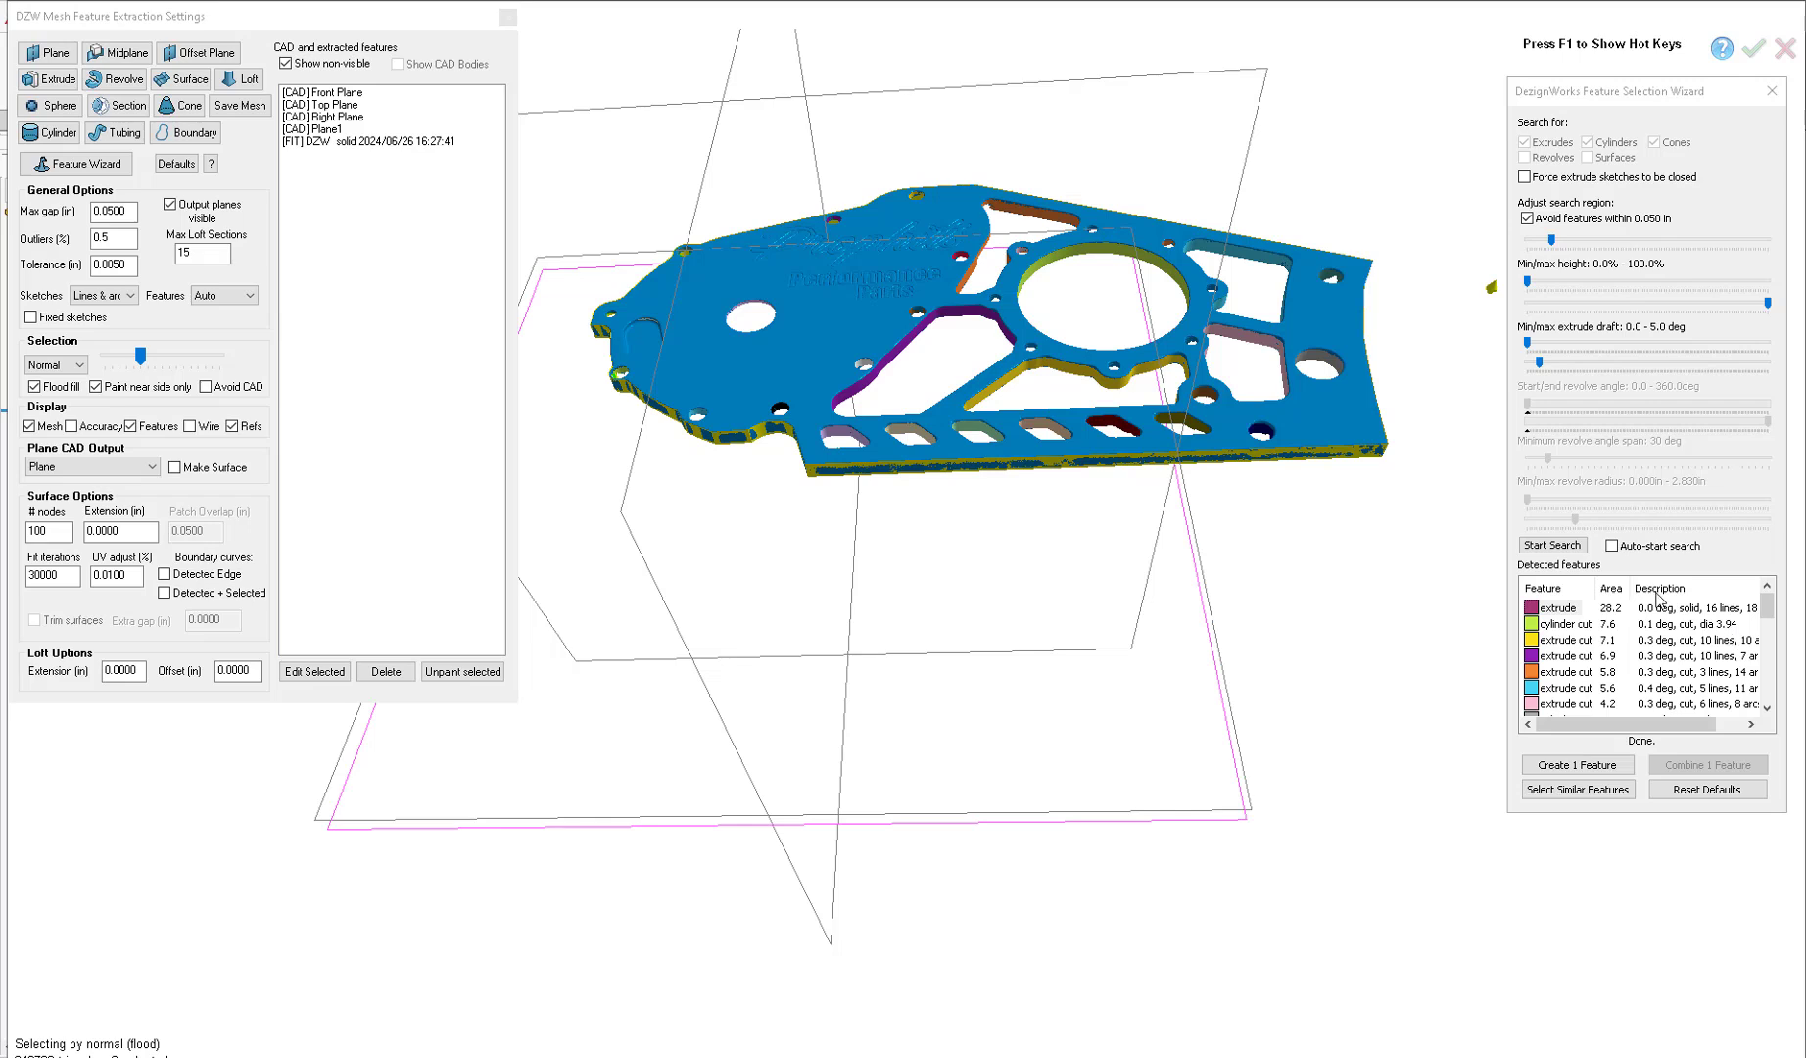
{"action": "left_click", "coordinate": [1532, 624]}
{"action": "left_click", "coordinate": [1594, 763]}
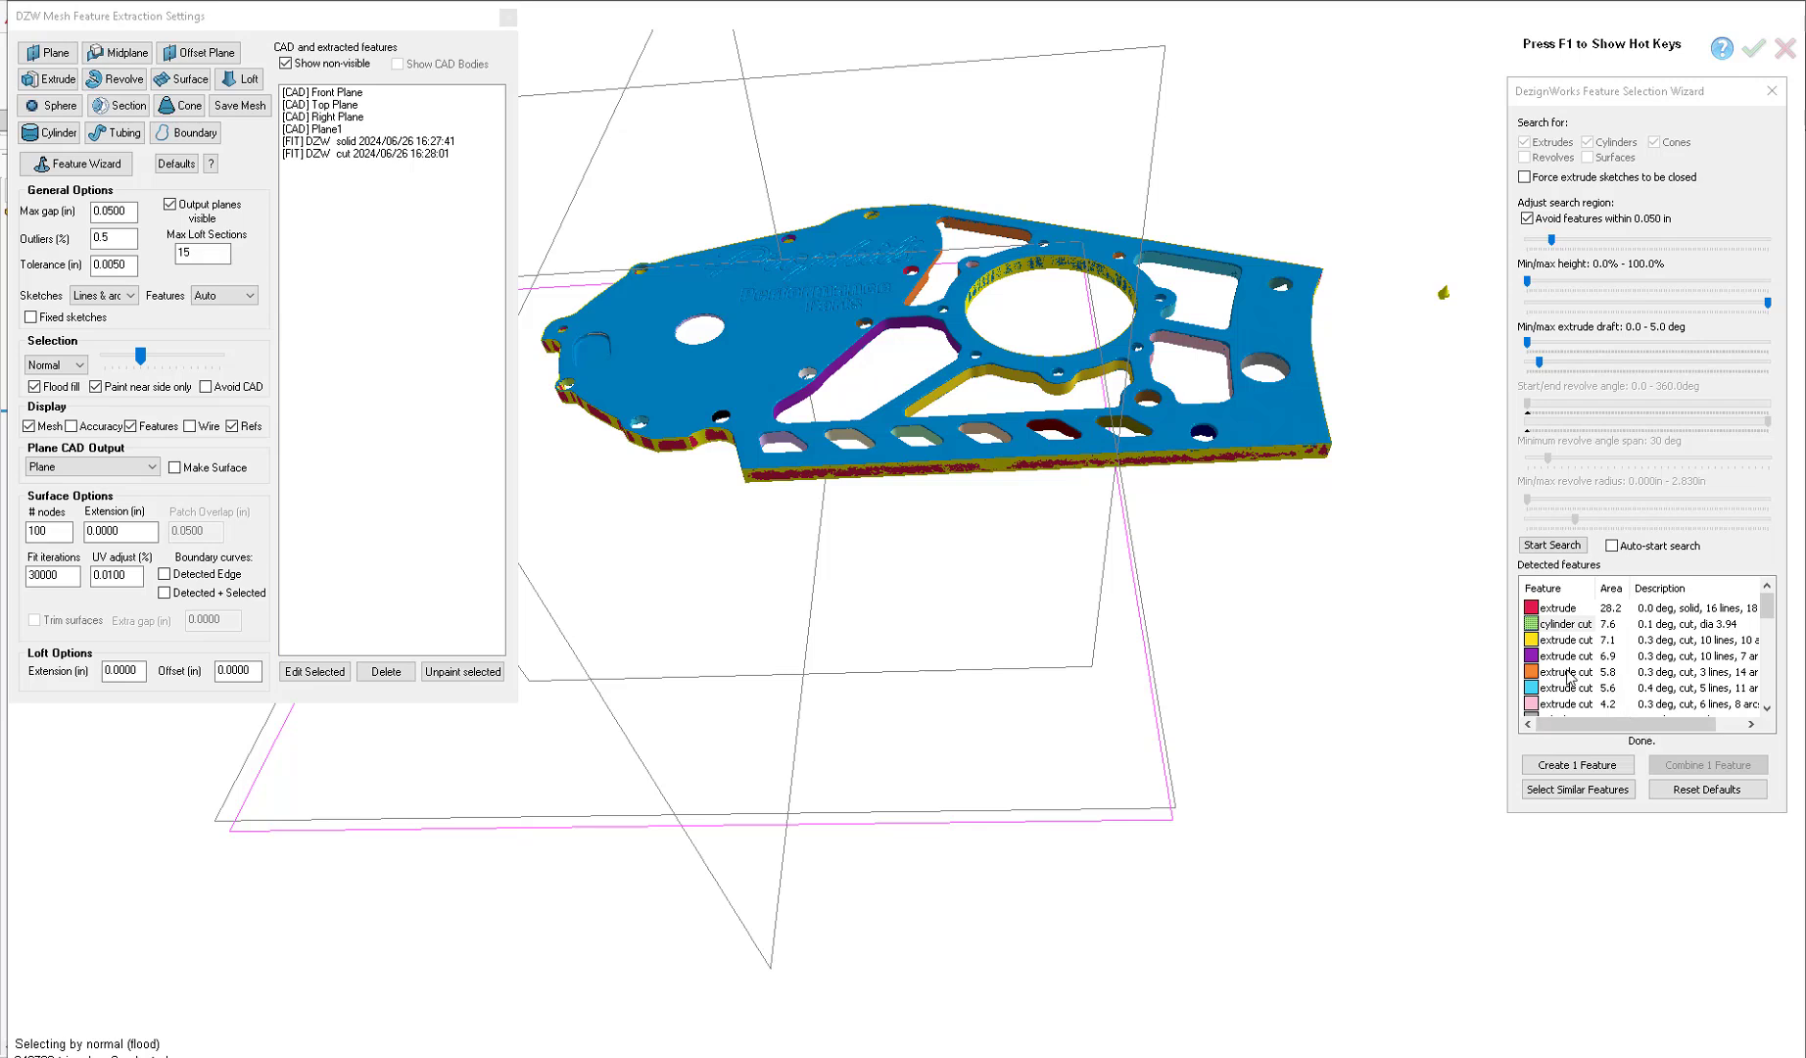
- Combine the three detected cylinder cuts with diameters 0.53, 0.52 and 0.50 into one cut feature
{"action": "left_click_drag", "start_coordinate": [1764, 609], "coordinate": [1763, 634]}
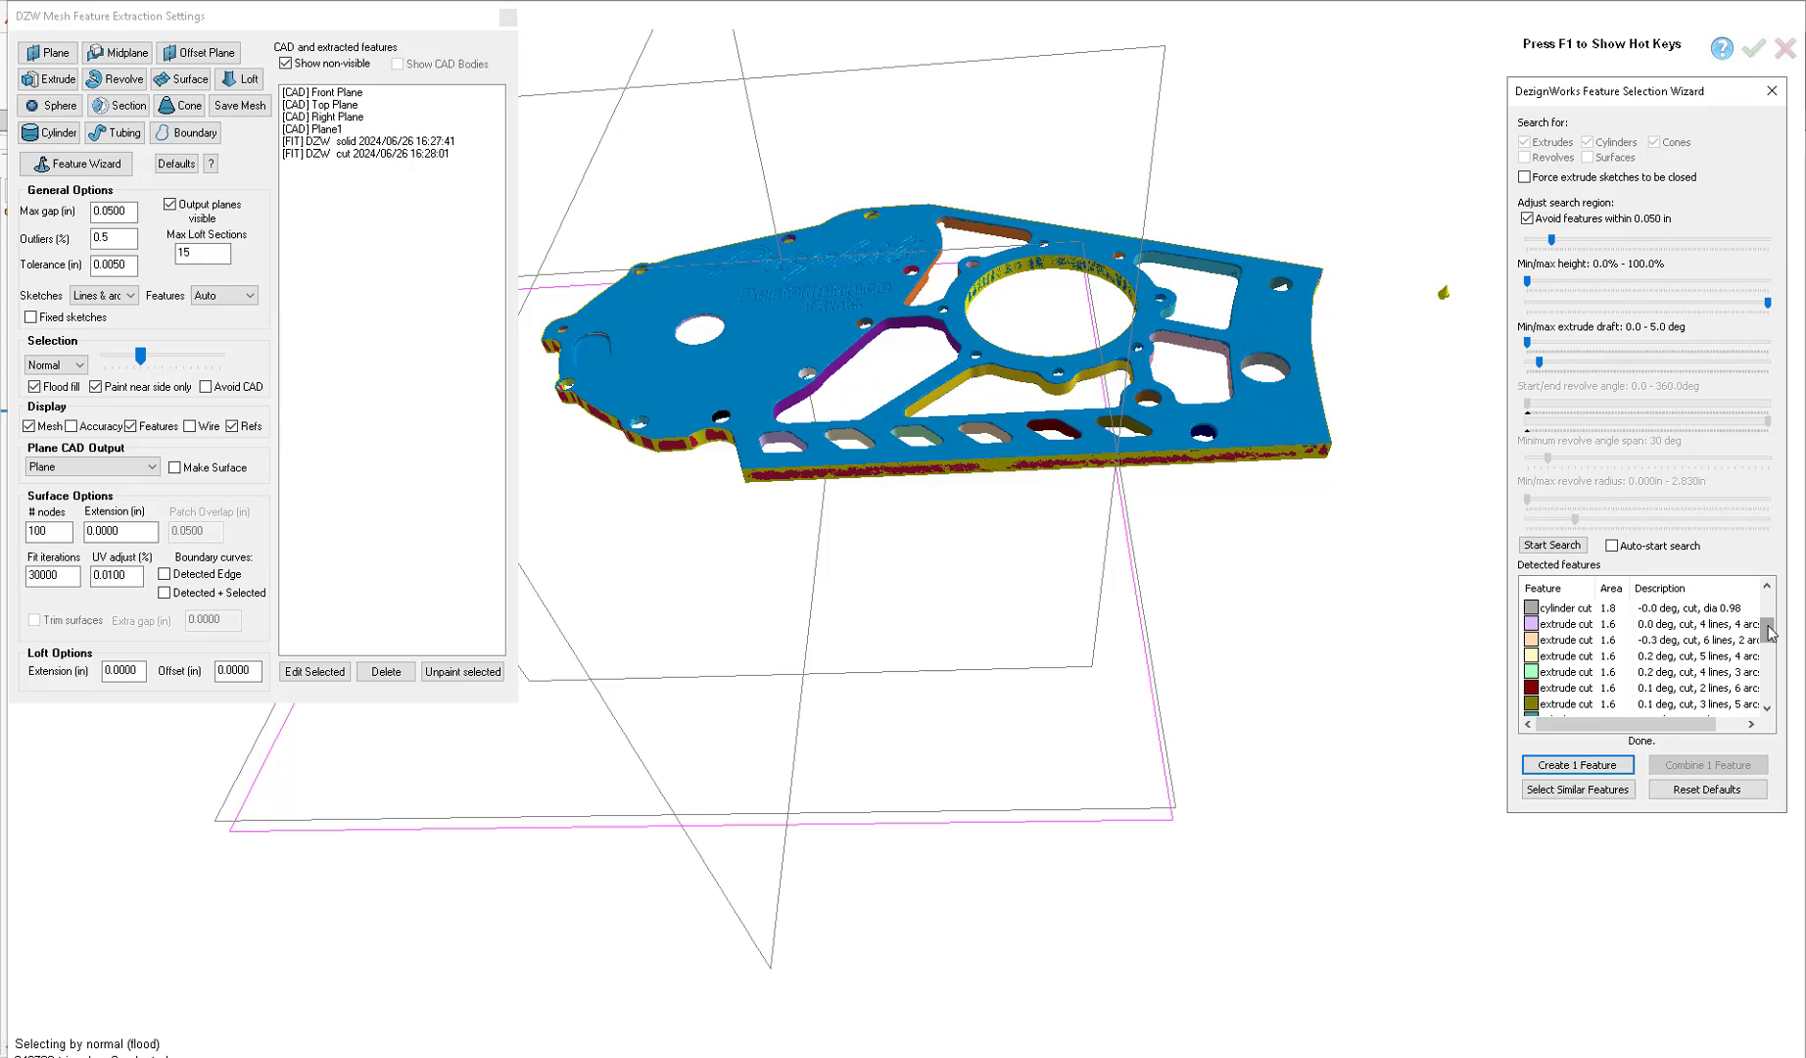
{"action": "left_click_drag", "start_coordinate": [1768, 626], "coordinate": [1768, 640]}
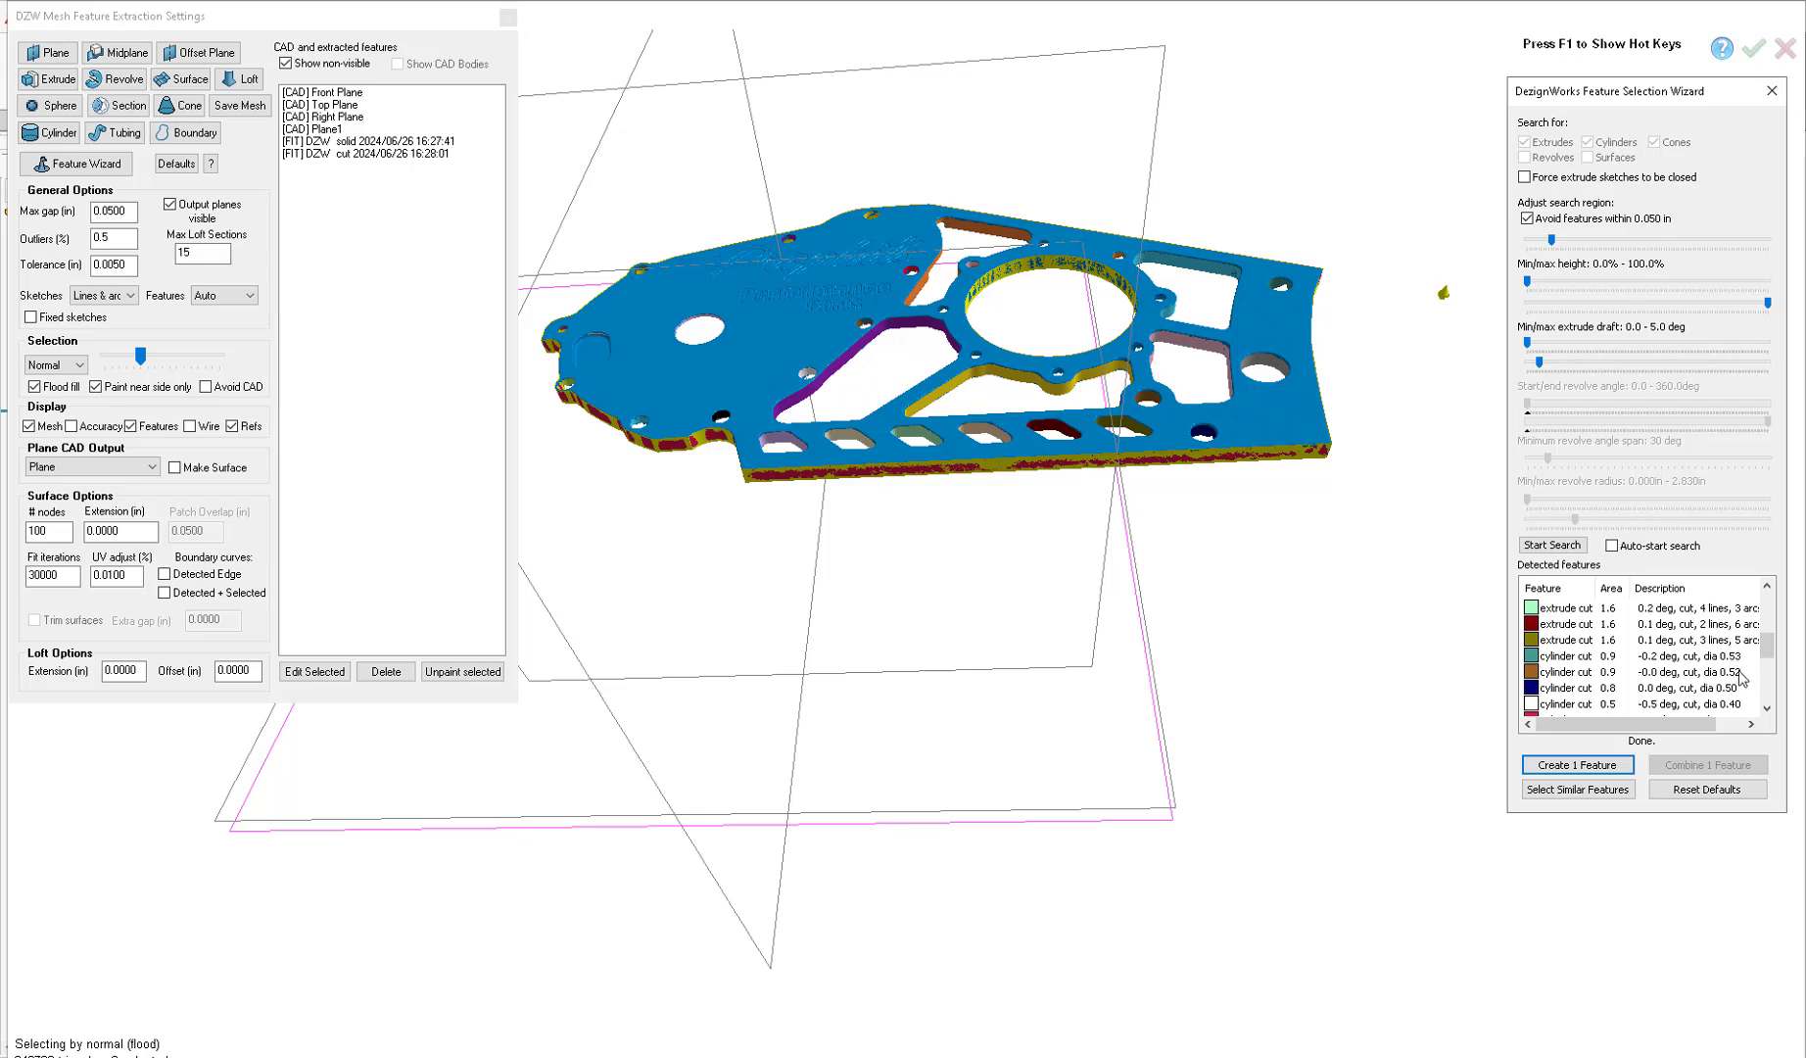
{"action": "left_click", "coordinate": [1534, 658]}
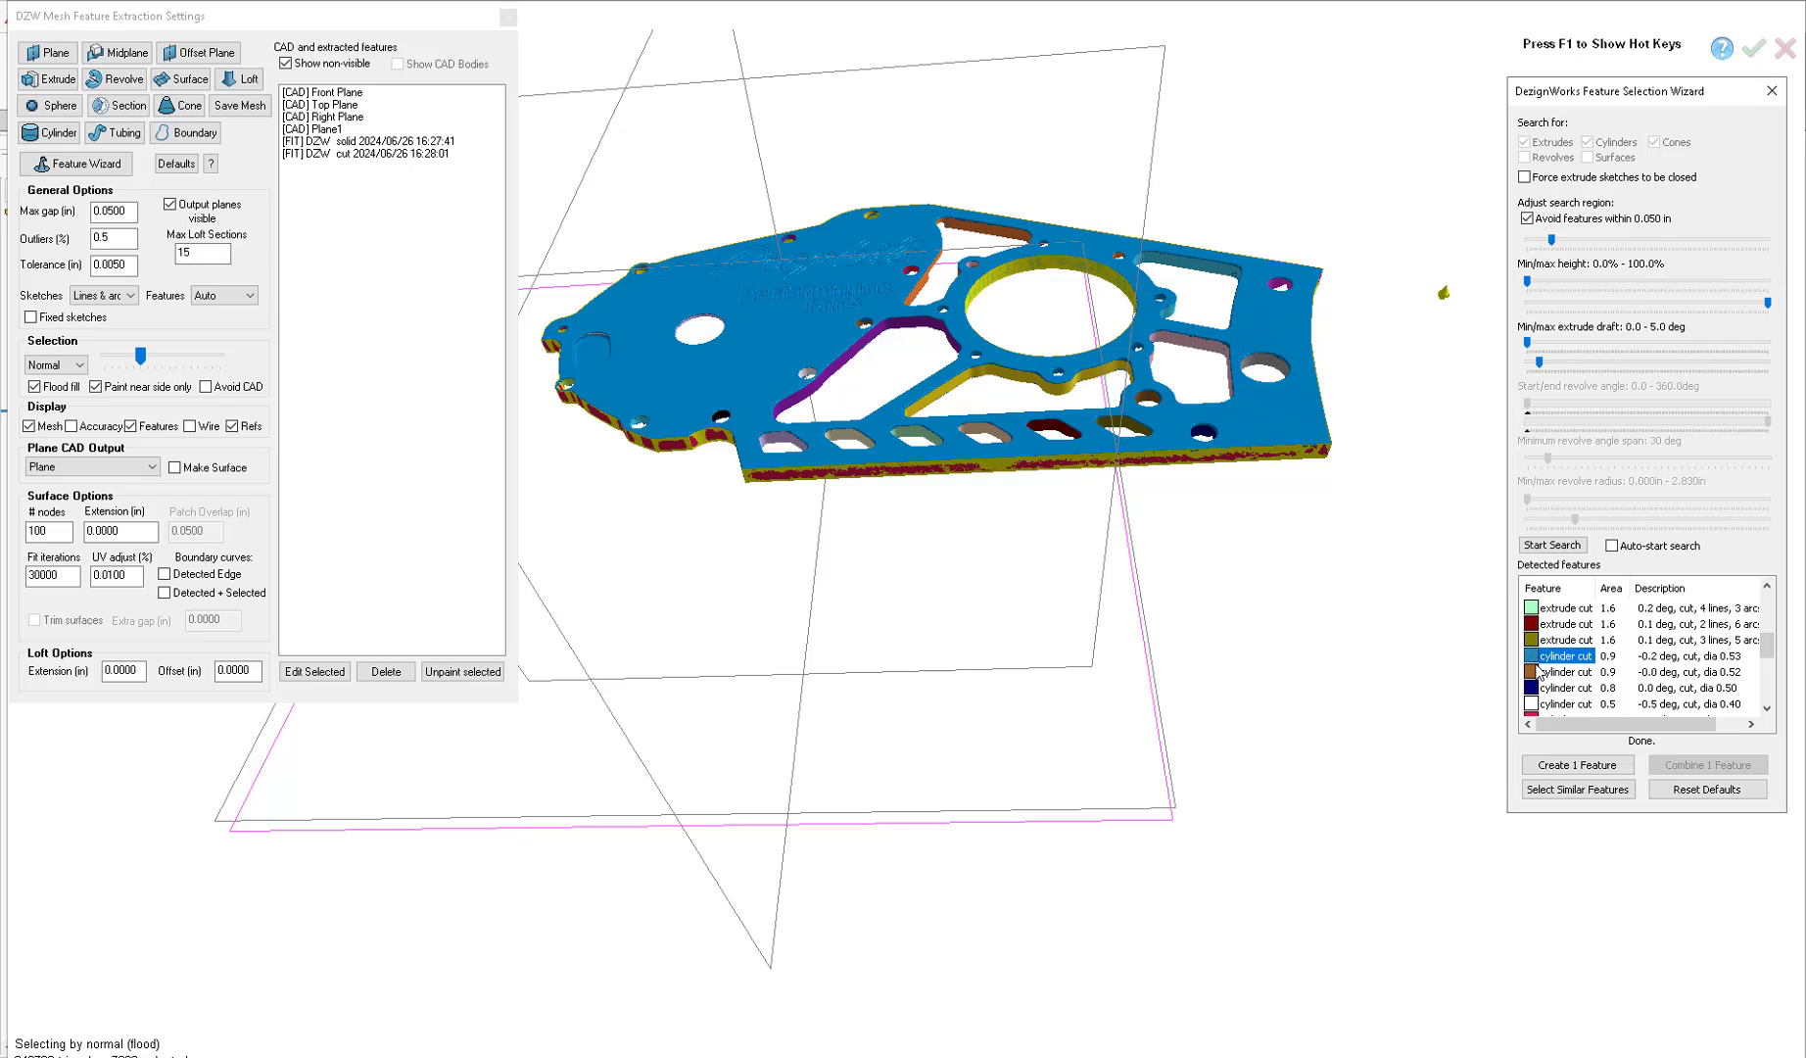
{"action": "left_click", "coordinate": [1534, 672], "text": "ctrl"}
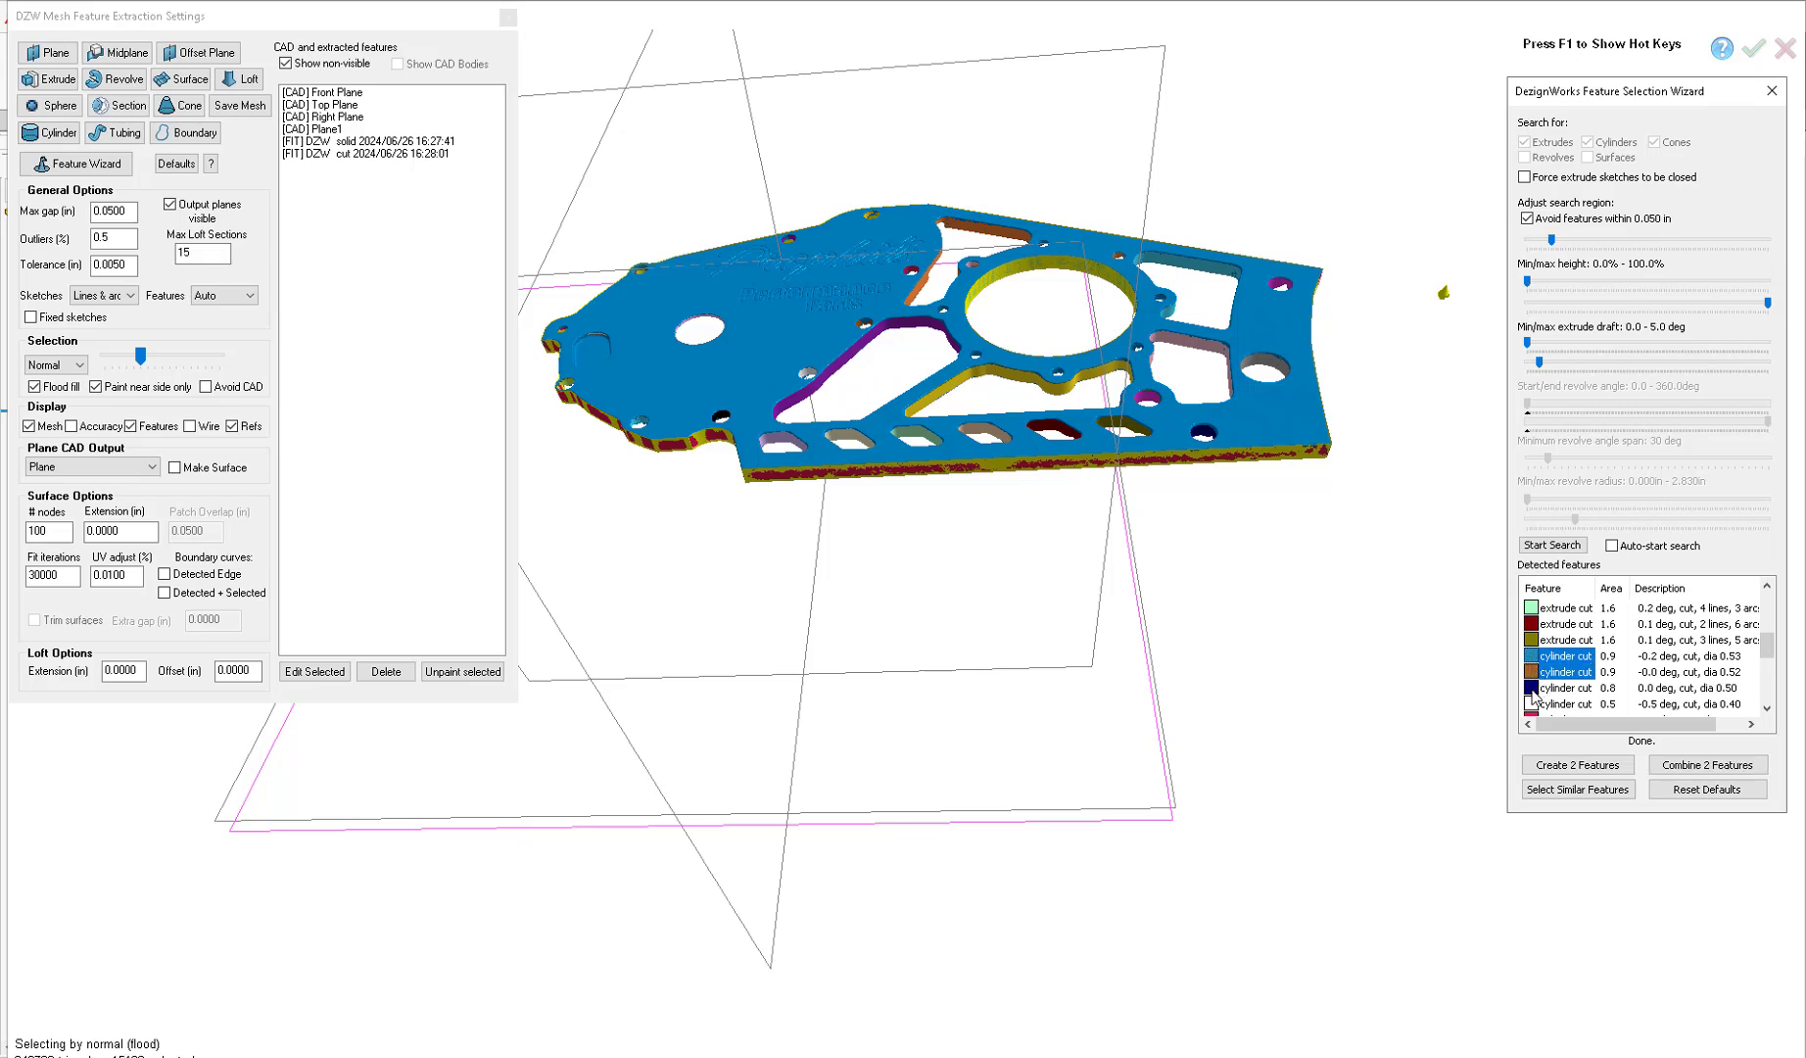
{"action": "left_click", "coordinate": [1532, 688], "text": "ctrl"}
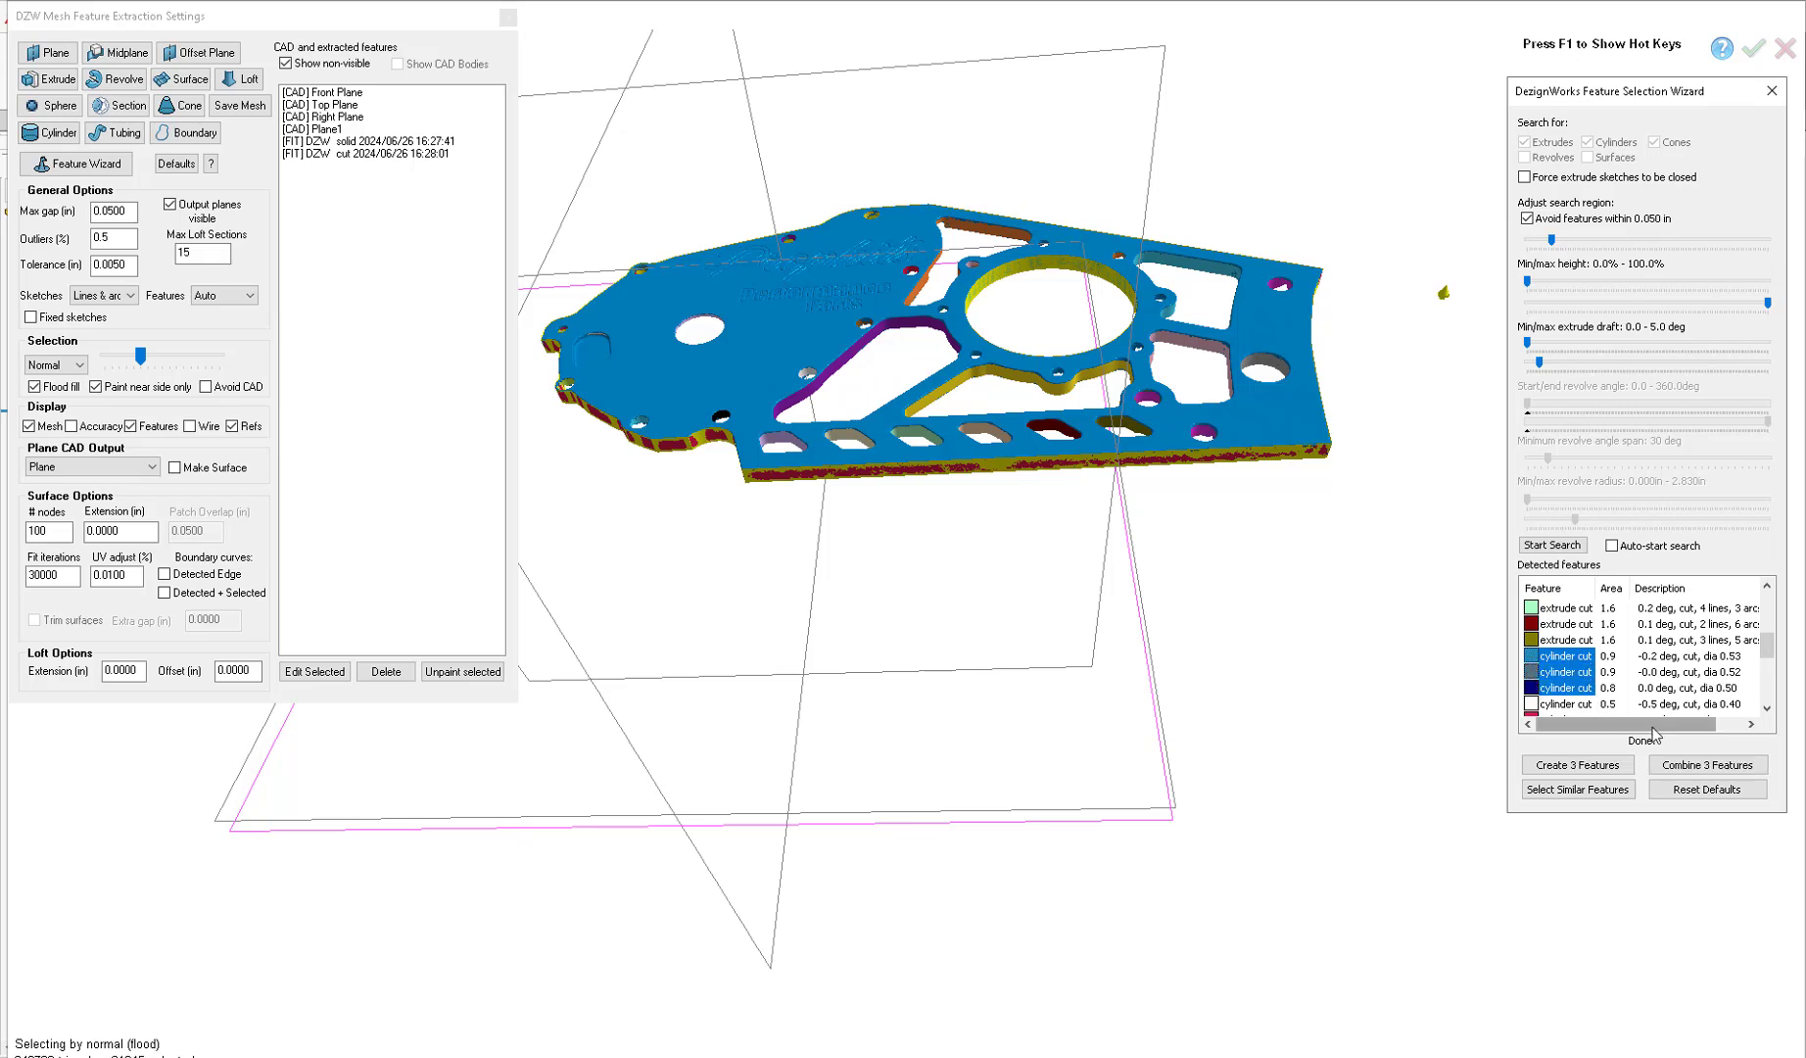
{"action": "left_click", "coordinate": [1699, 769]}
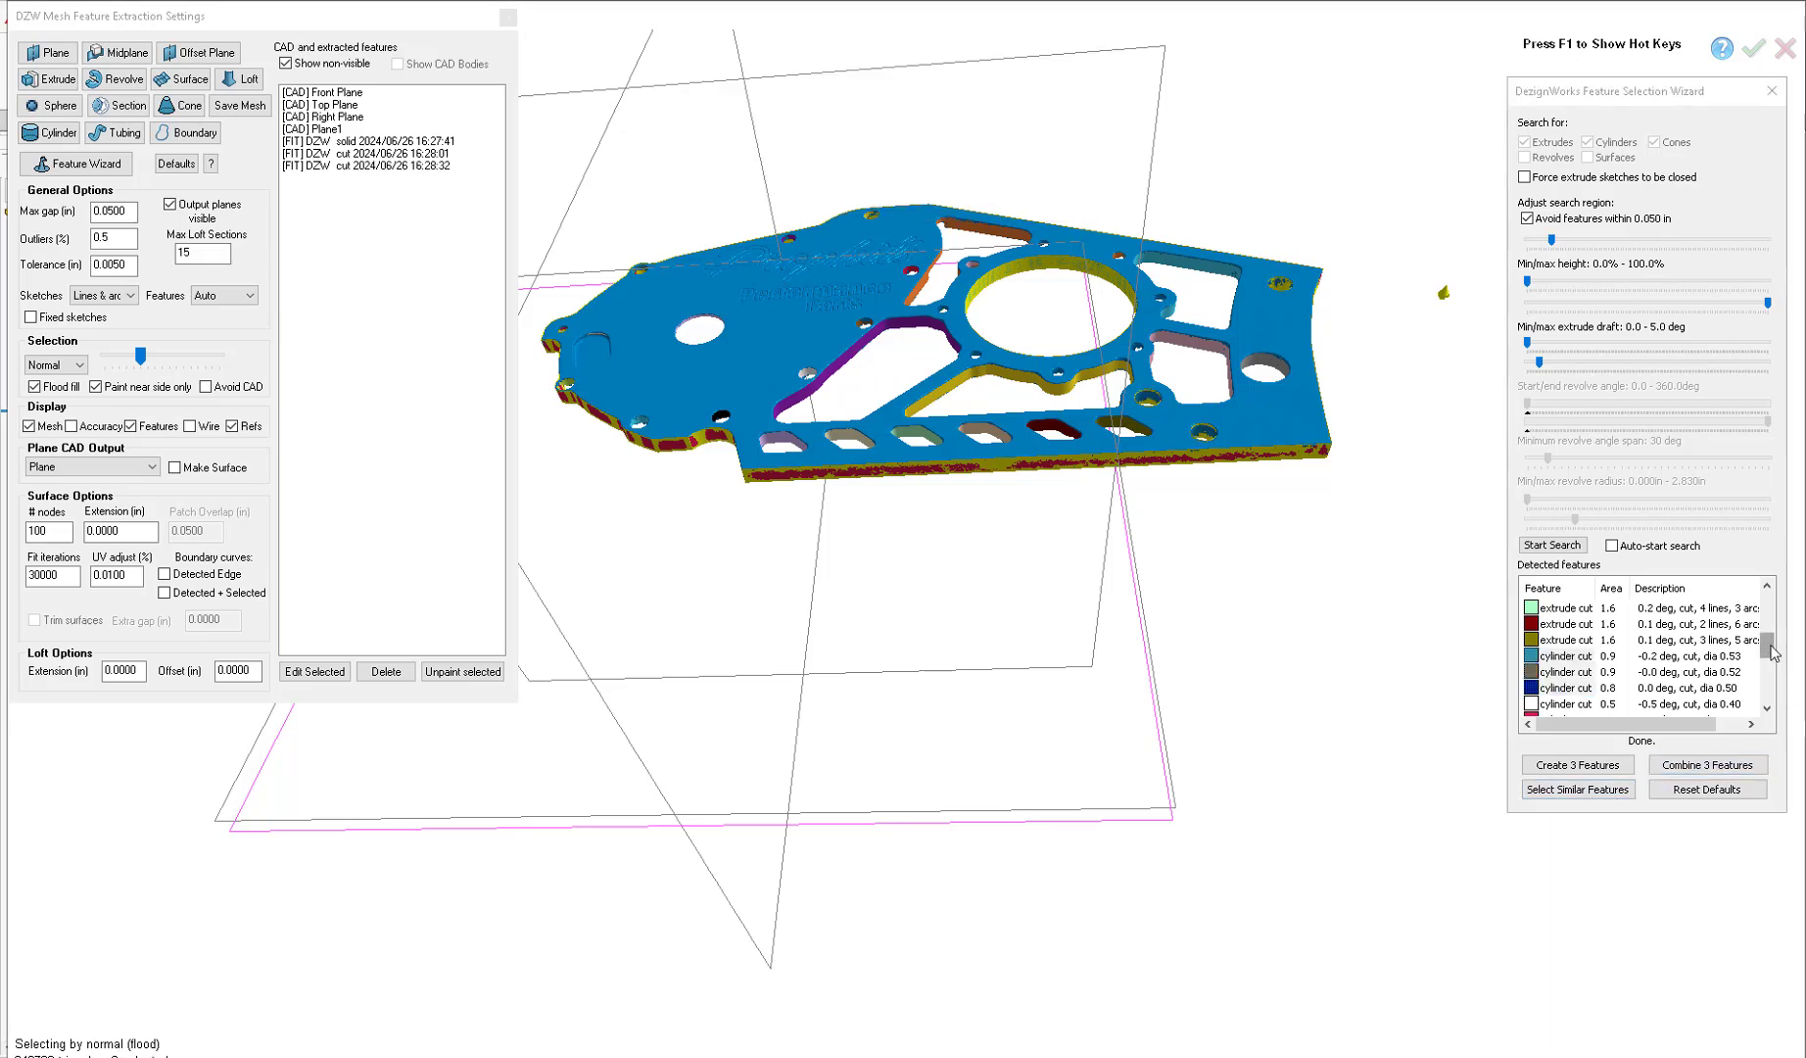
- Combine the nine detected cylinder cuts with diameters of 0.40 and 0.41 into one cut feature, skipping the 1.19 and 0.31 ones
{"action": "left_click_drag", "start_coordinate": [1768, 647], "coordinate": [1771, 658]}
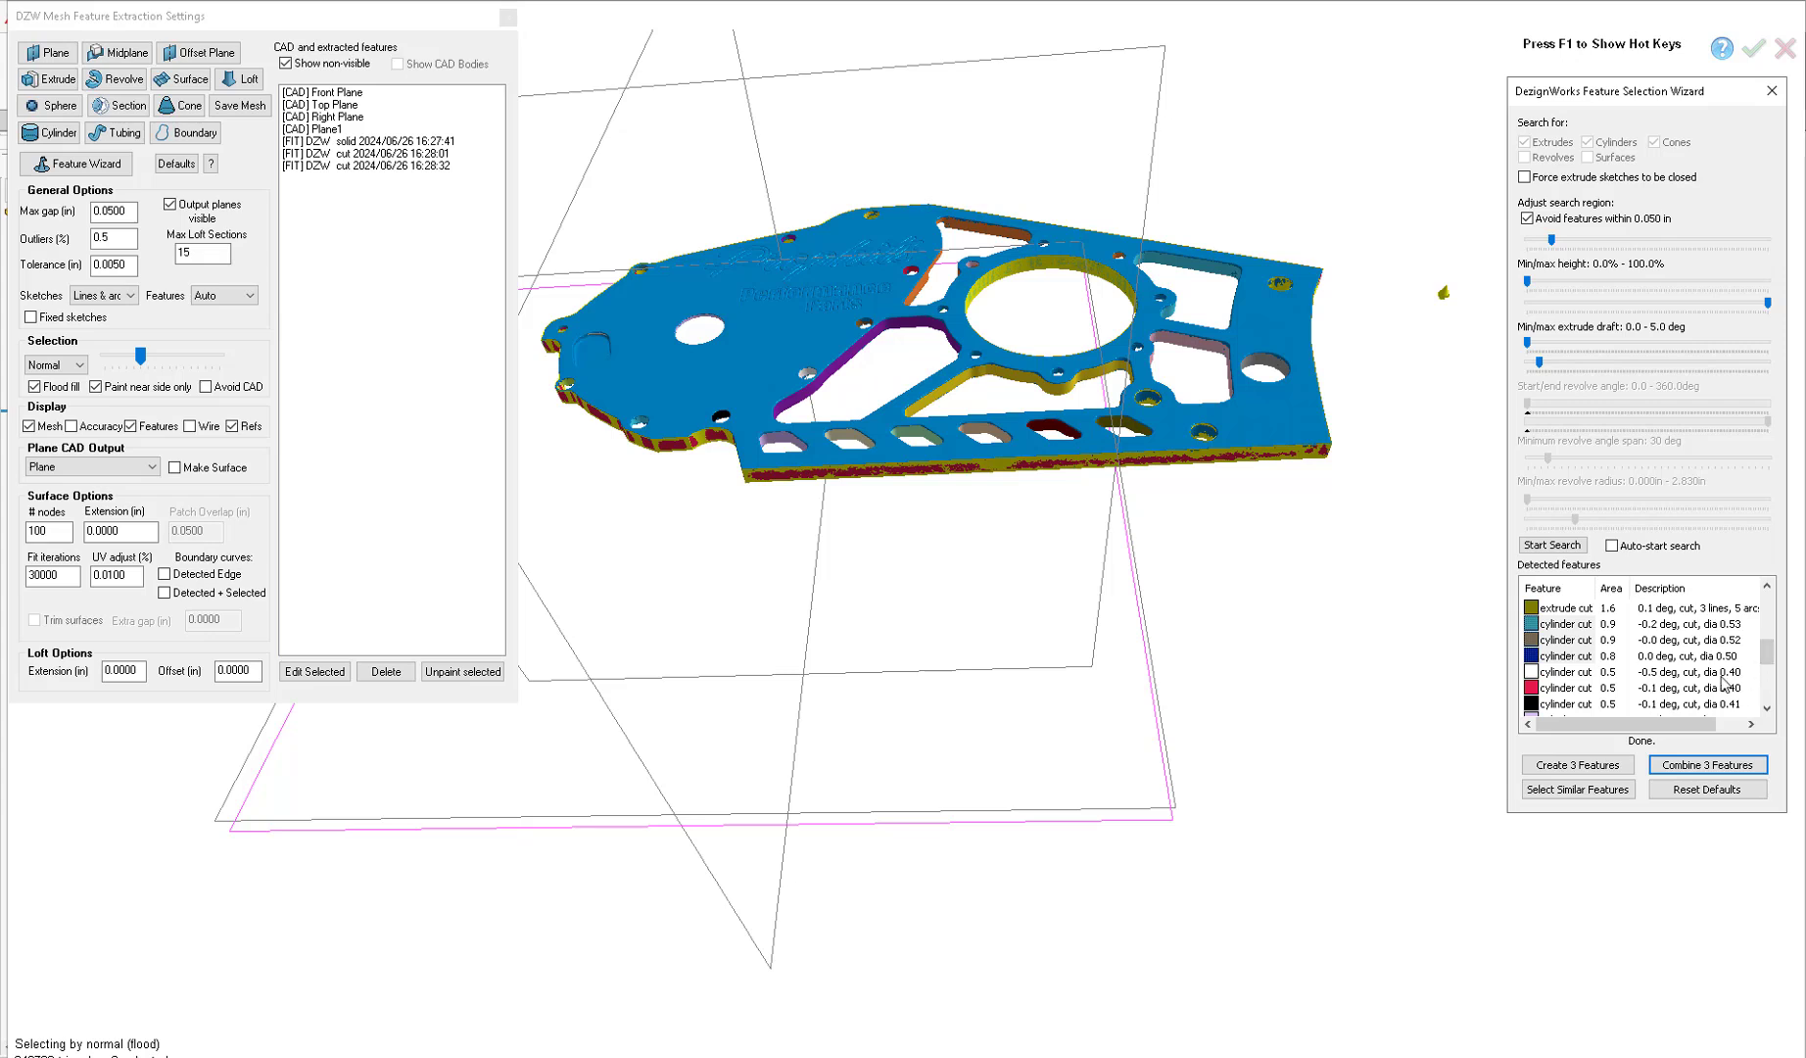
{"action": "left_click", "coordinate": [1533, 673]}
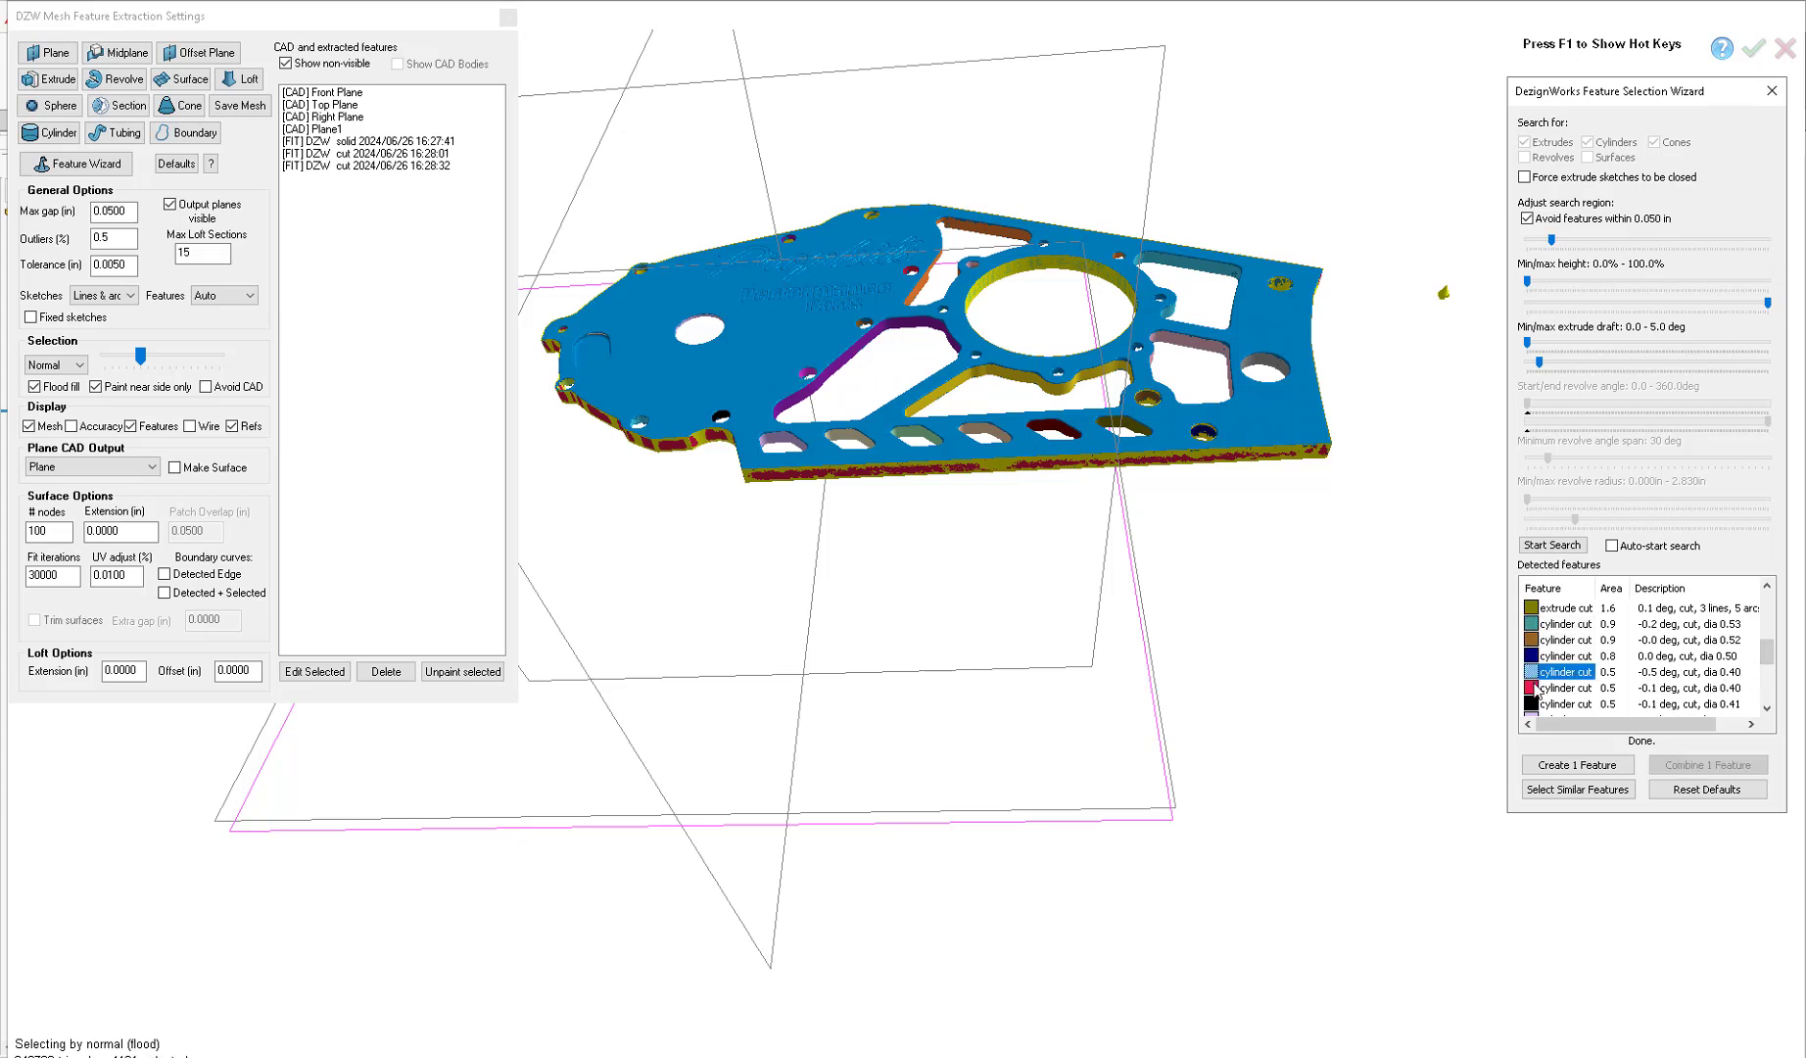
{"action": "left_click", "coordinate": [1533, 704], "text": "shift"}
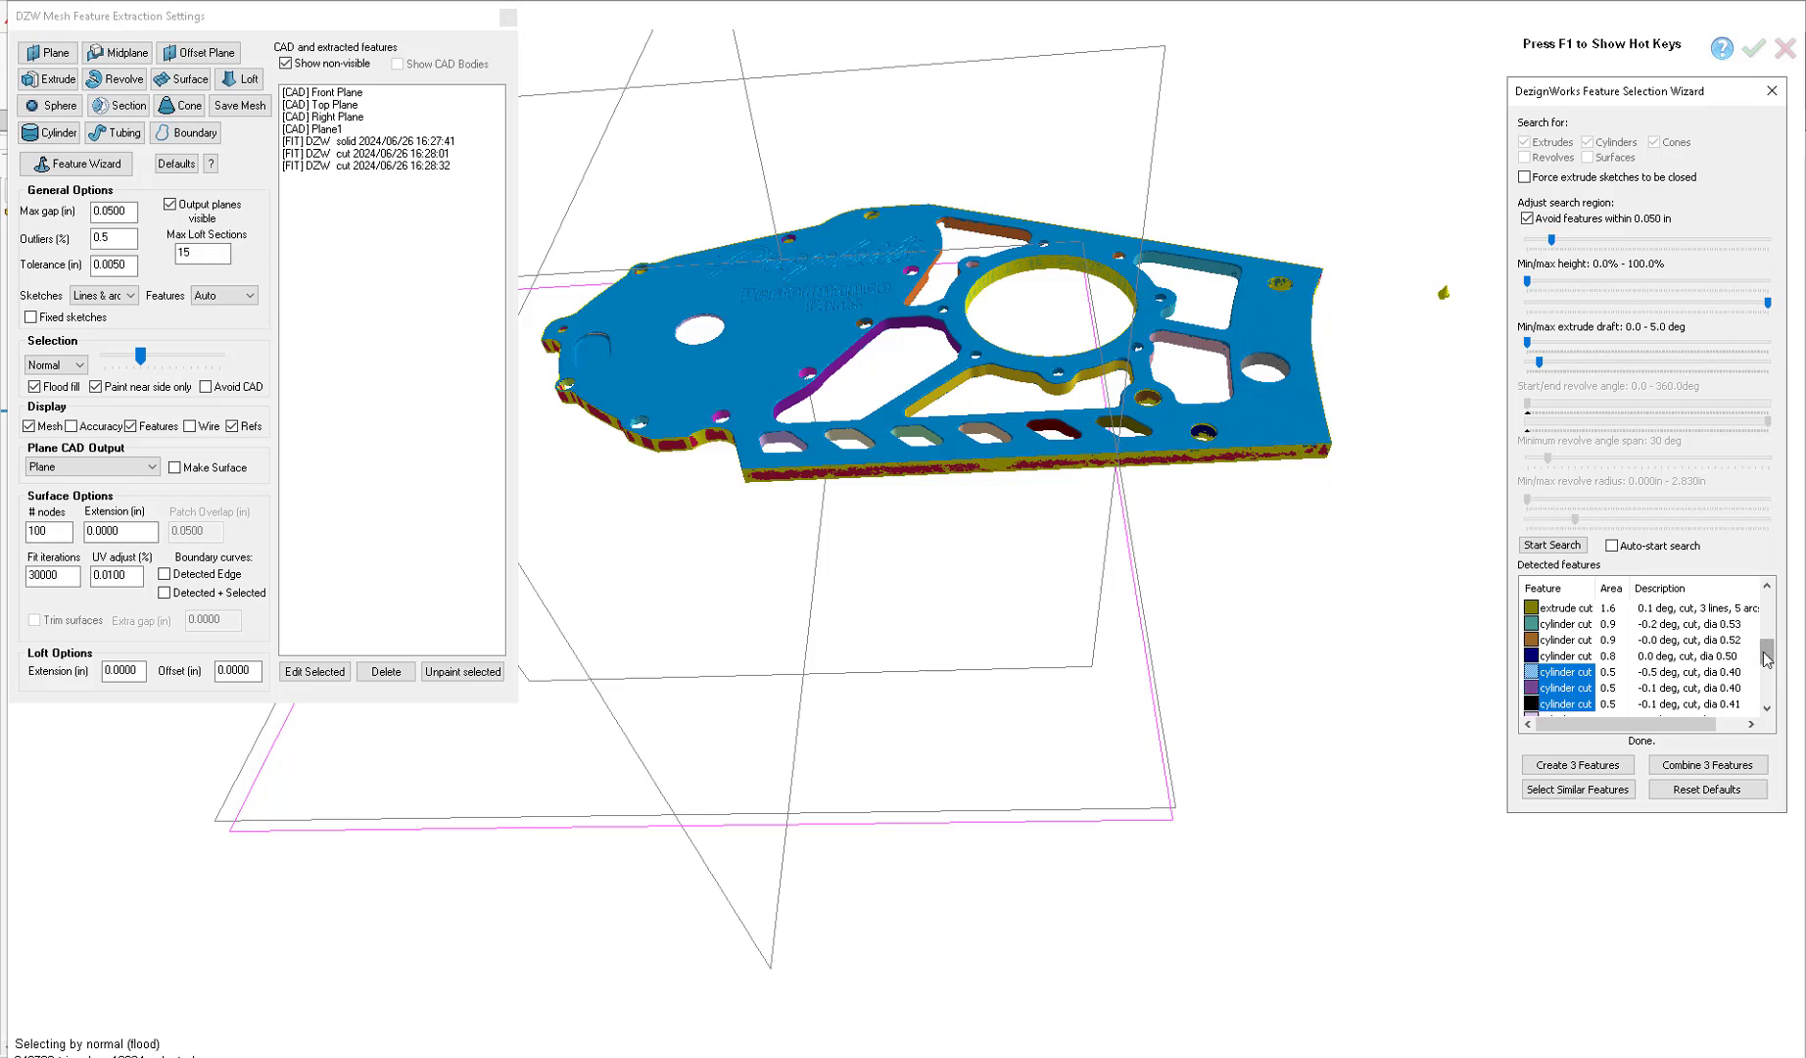
{"action": "left_click_drag", "start_coordinate": [1767, 658], "coordinate": [1767, 673]}
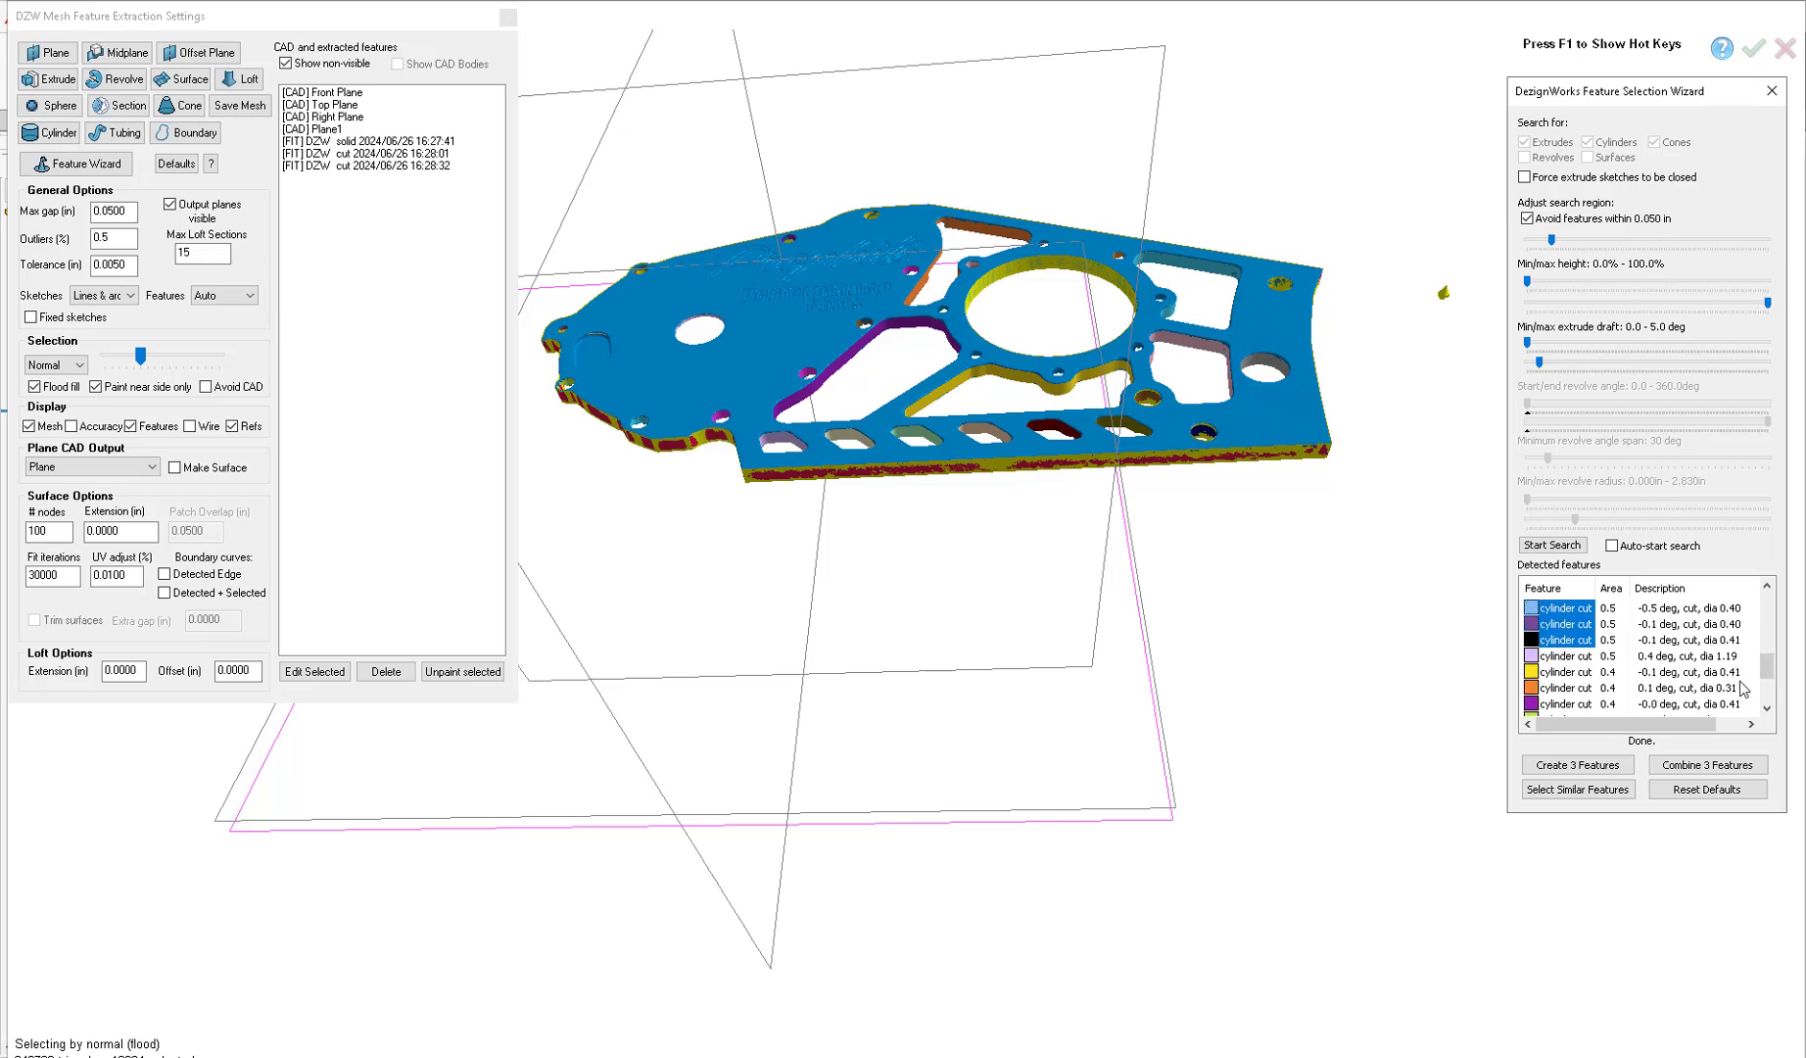
{"action": "left_click", "coordinate": [1534, 673], "text": "ctrl"}
{"action": "left_click", "coordinate": [1531, 704], "text": "ctrl"}
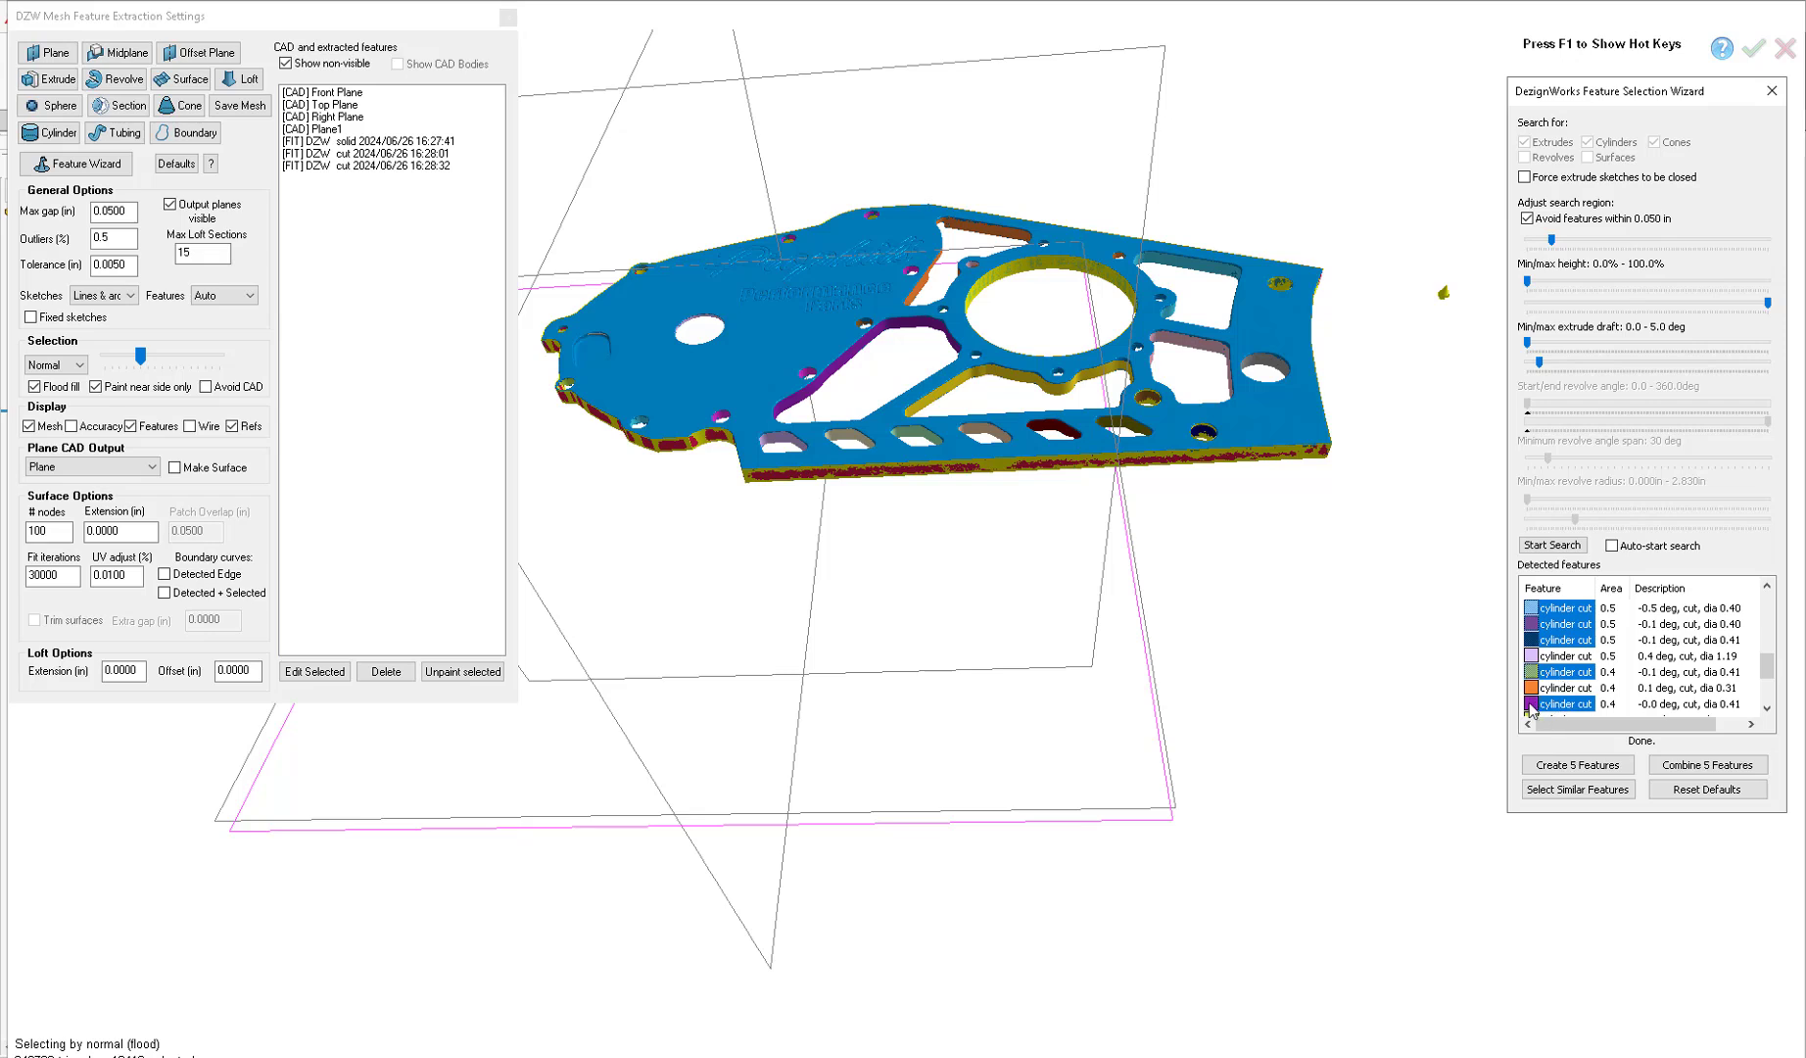
{"action": "left_click_drag", "start_coordinate": [1768, 666], "coordinate": [1769, 677]}
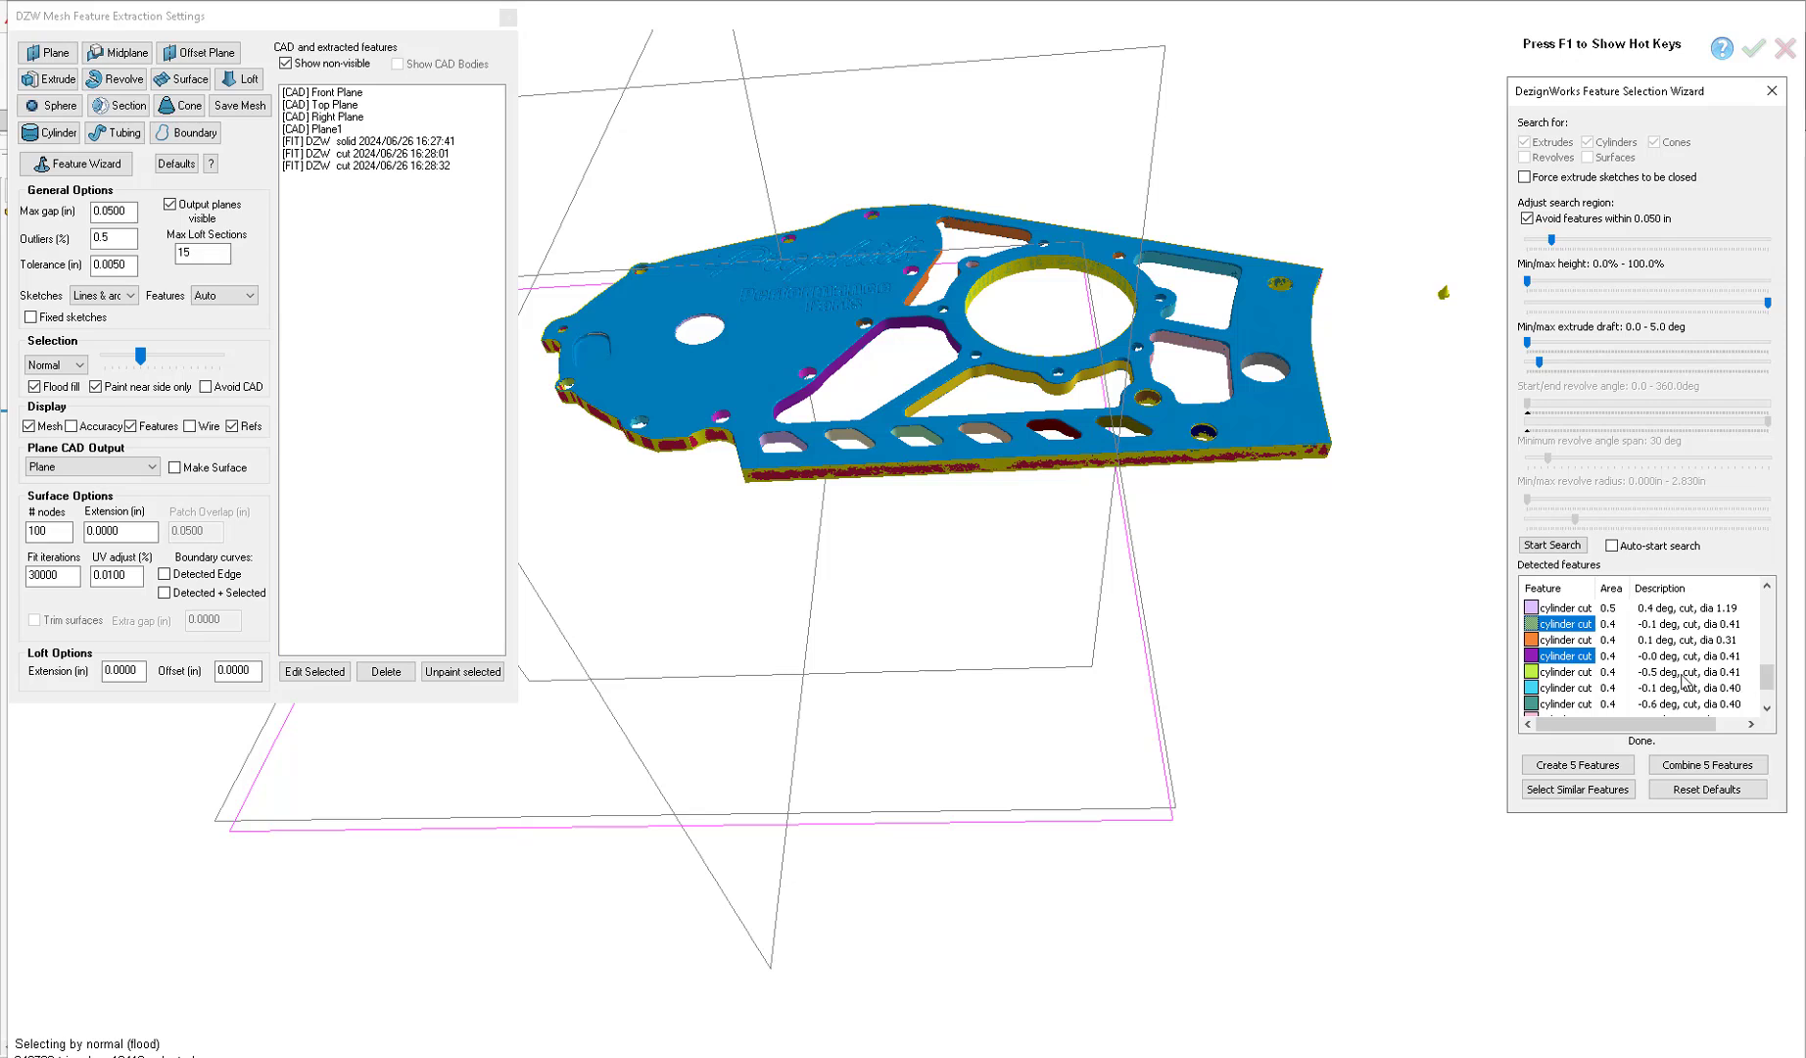
{"action": "left_click", "coordinate": [1543, 674], "text": "ctrl"}
{"action": "left_click", "coordinate": [1533, 688], "text": "ctrl"}
{"action": "left_click", "coordinate": [1538, 703], "text": "ctrl"}
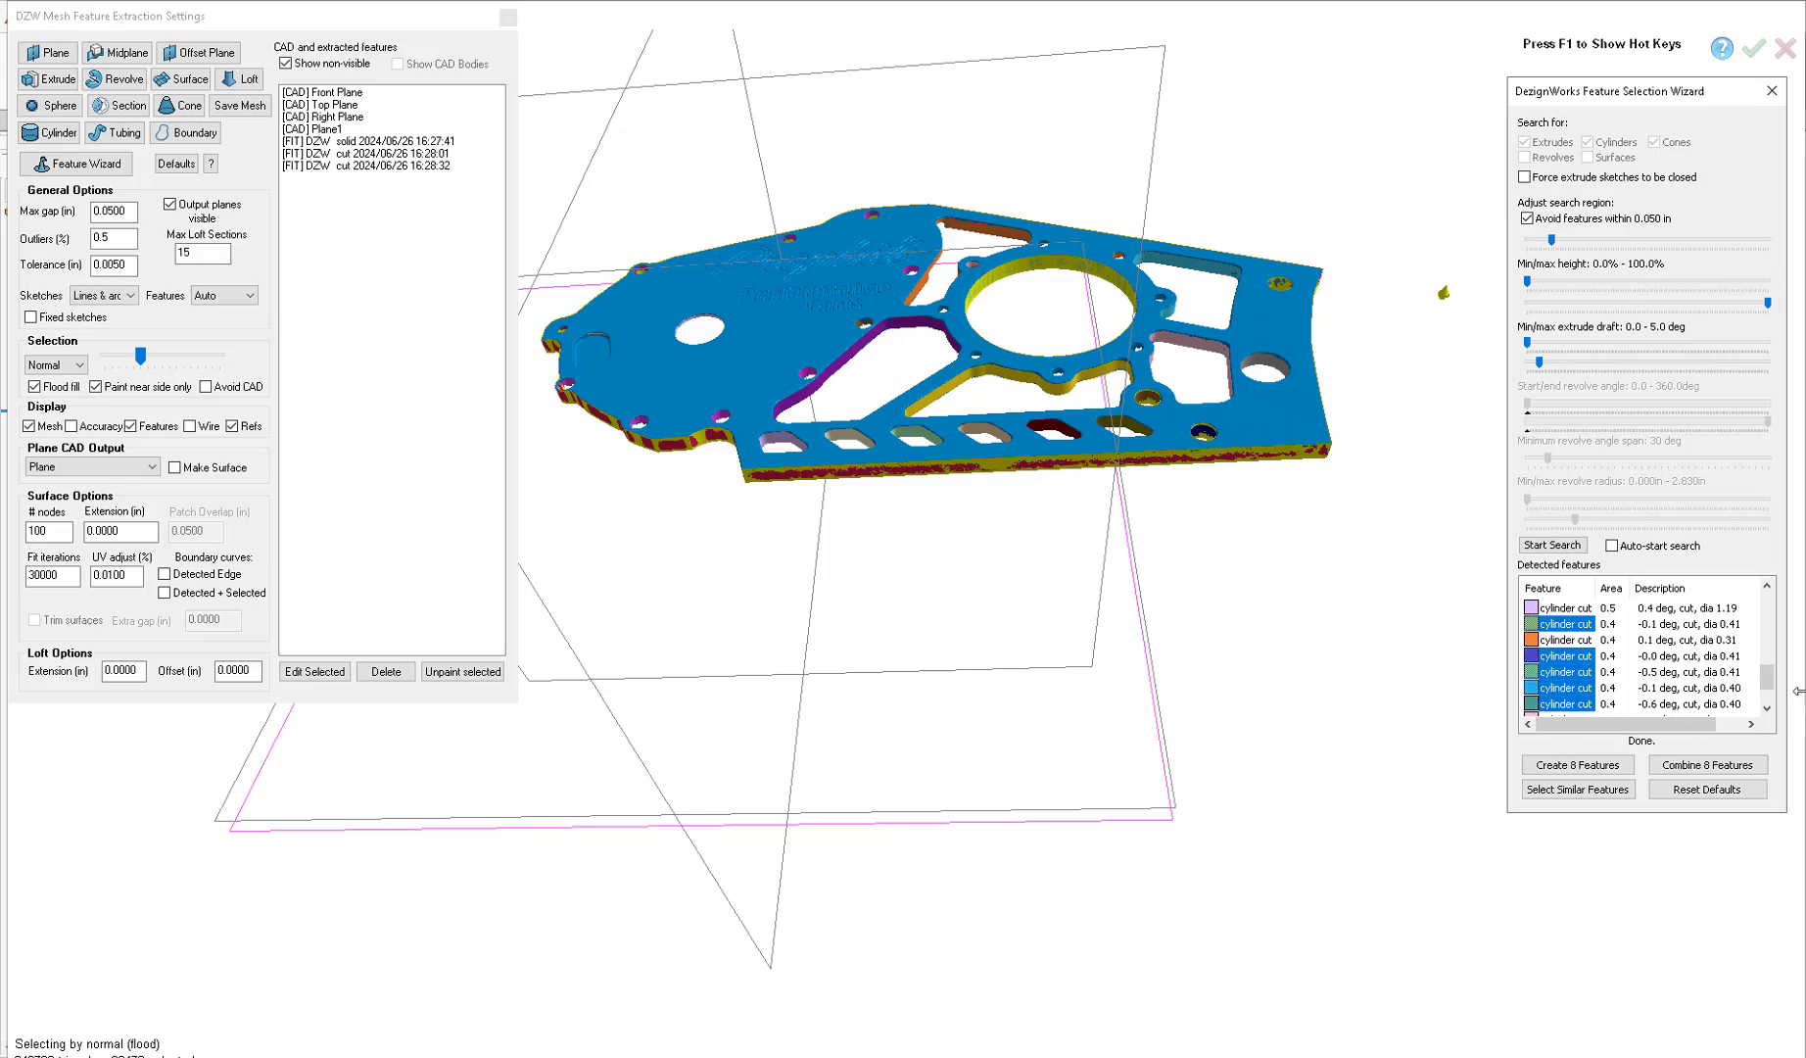
{"action": "left_click_drag", "start_coordinate": [1767, 679], "coordinate": [1768, 688]}
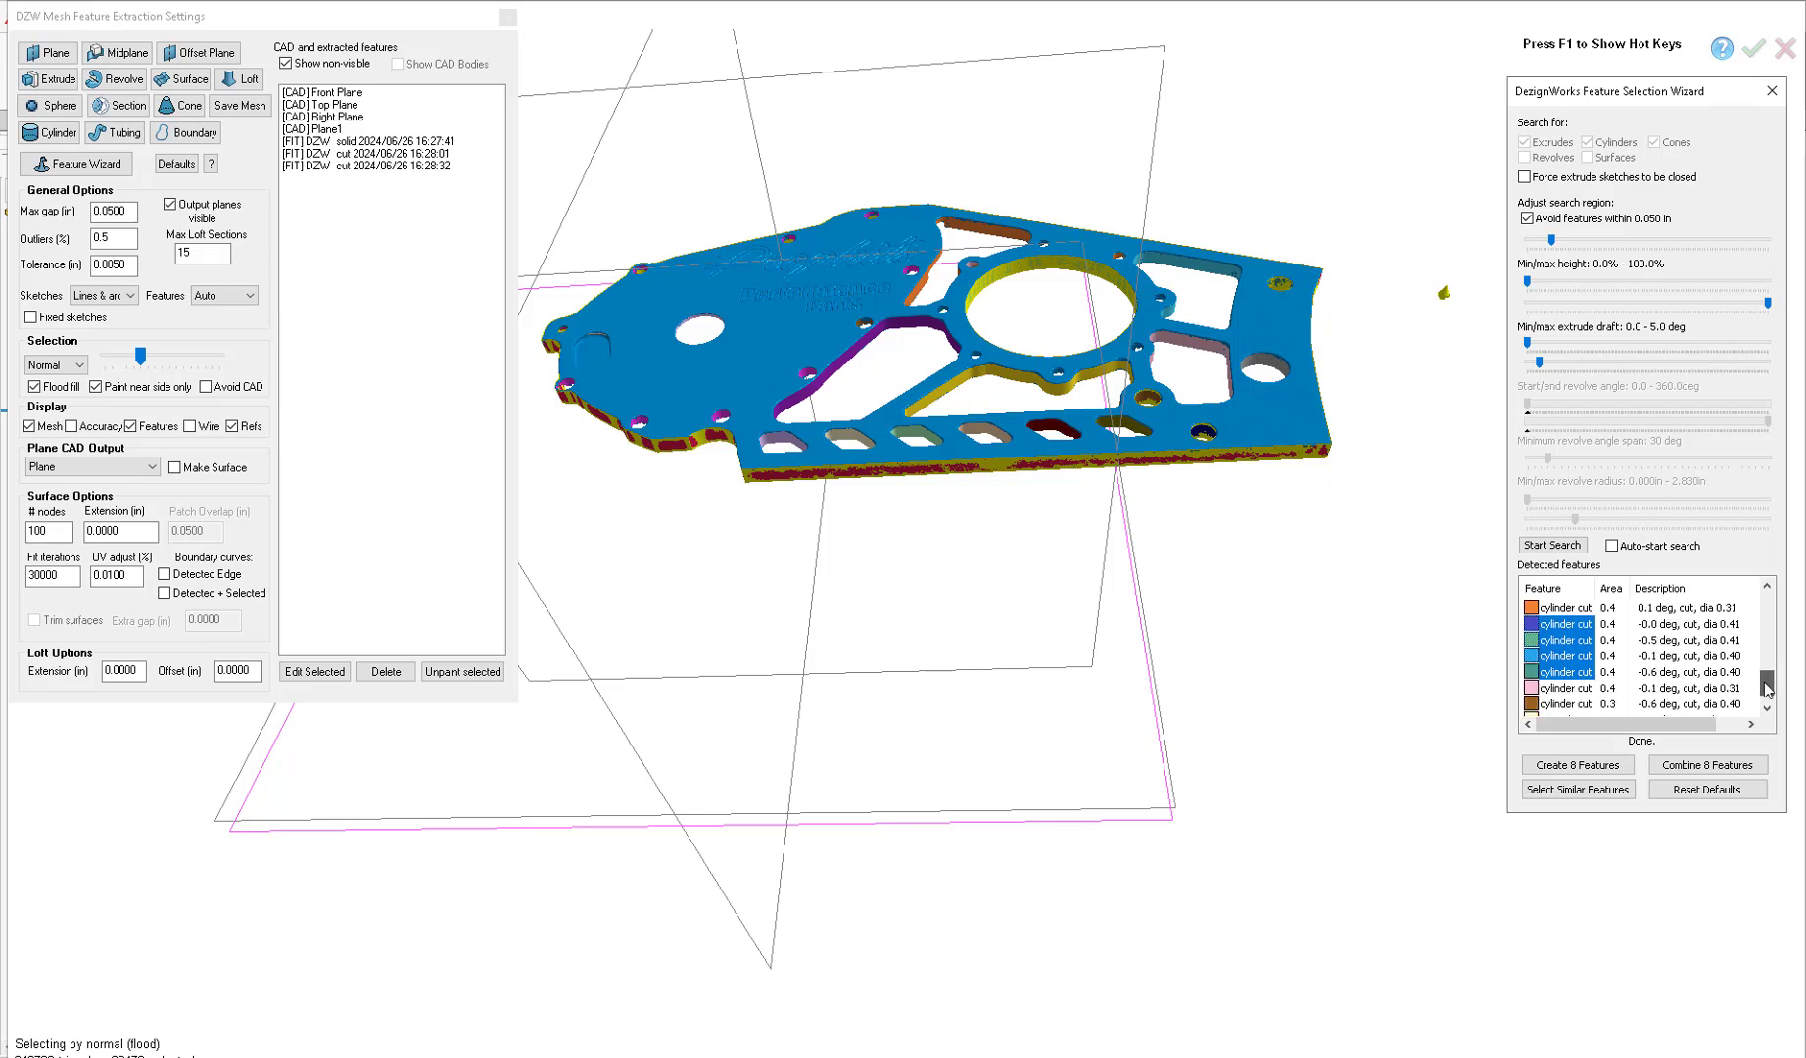
{"action": "left_click", "coordinate": [1535, 705], "text": "ctrl"}
{"action": "left_click", "coordinate": [1684, 767]}
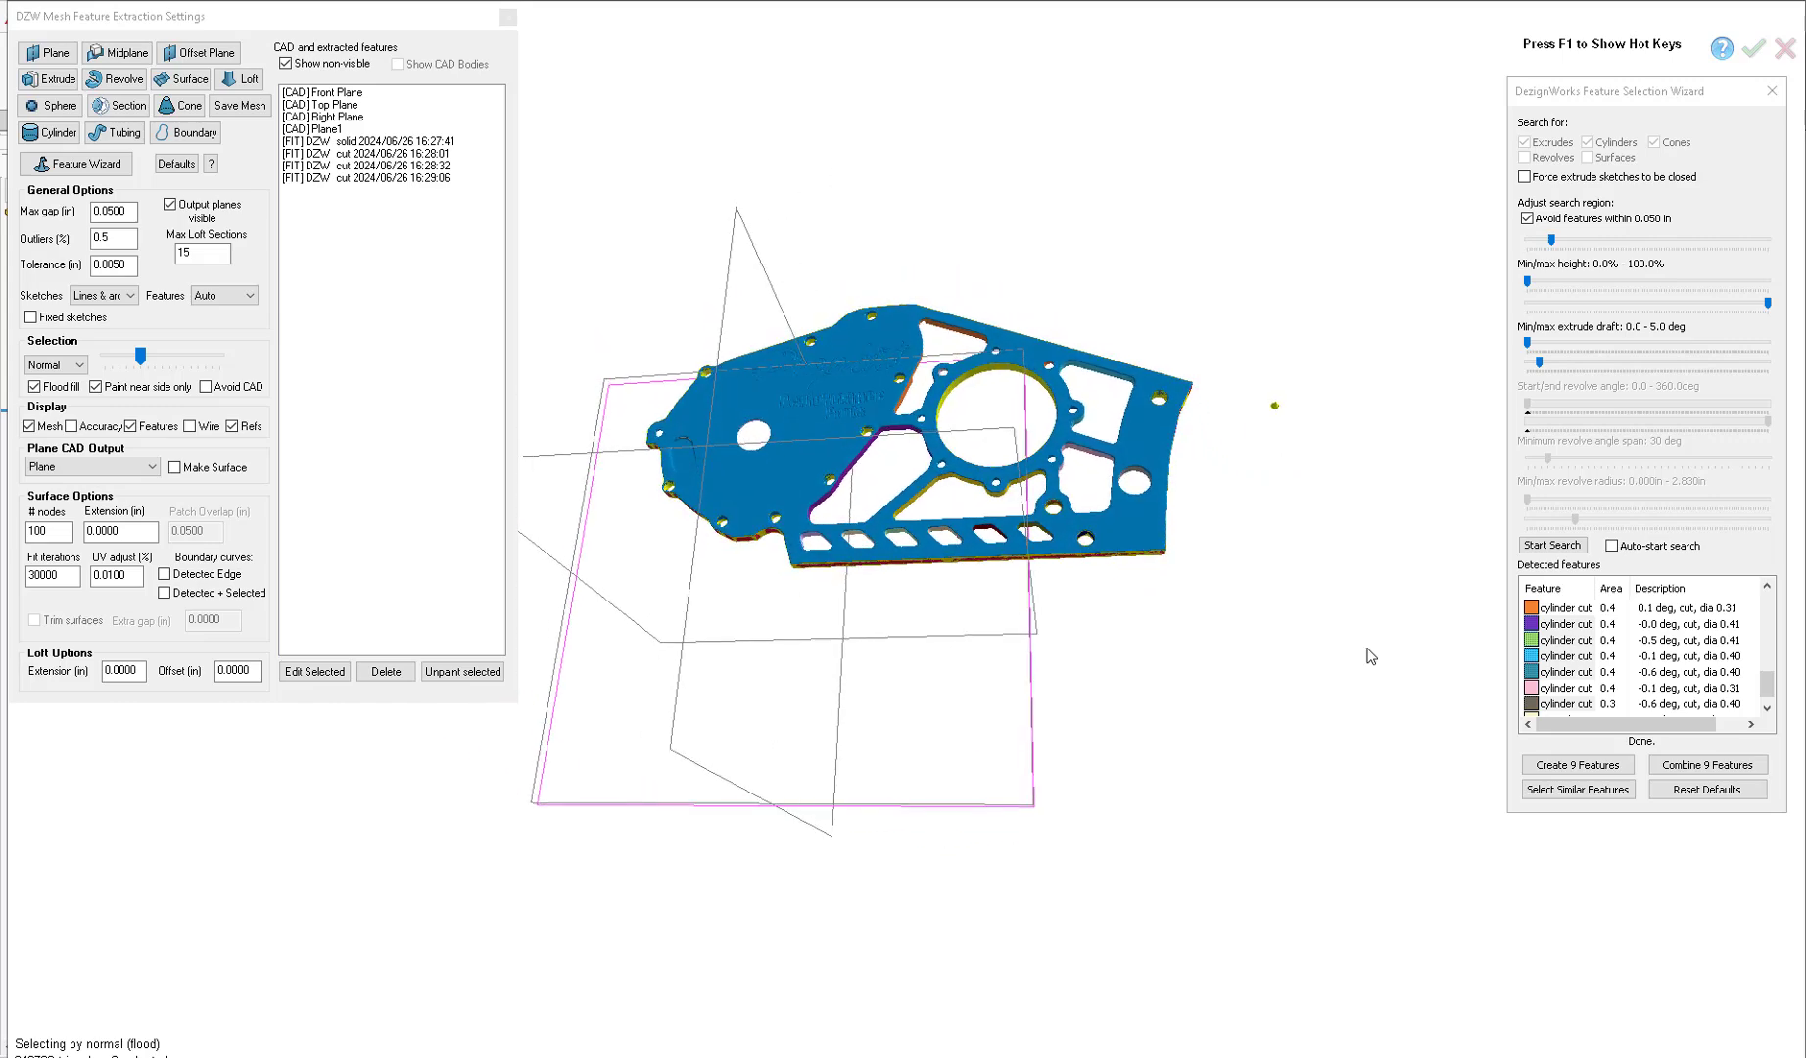
- Create the nine selected cylinder cuts as individual features as well, and output all extracted features to the part
{"action": "left_click", "coordinate": [1575, 766]}
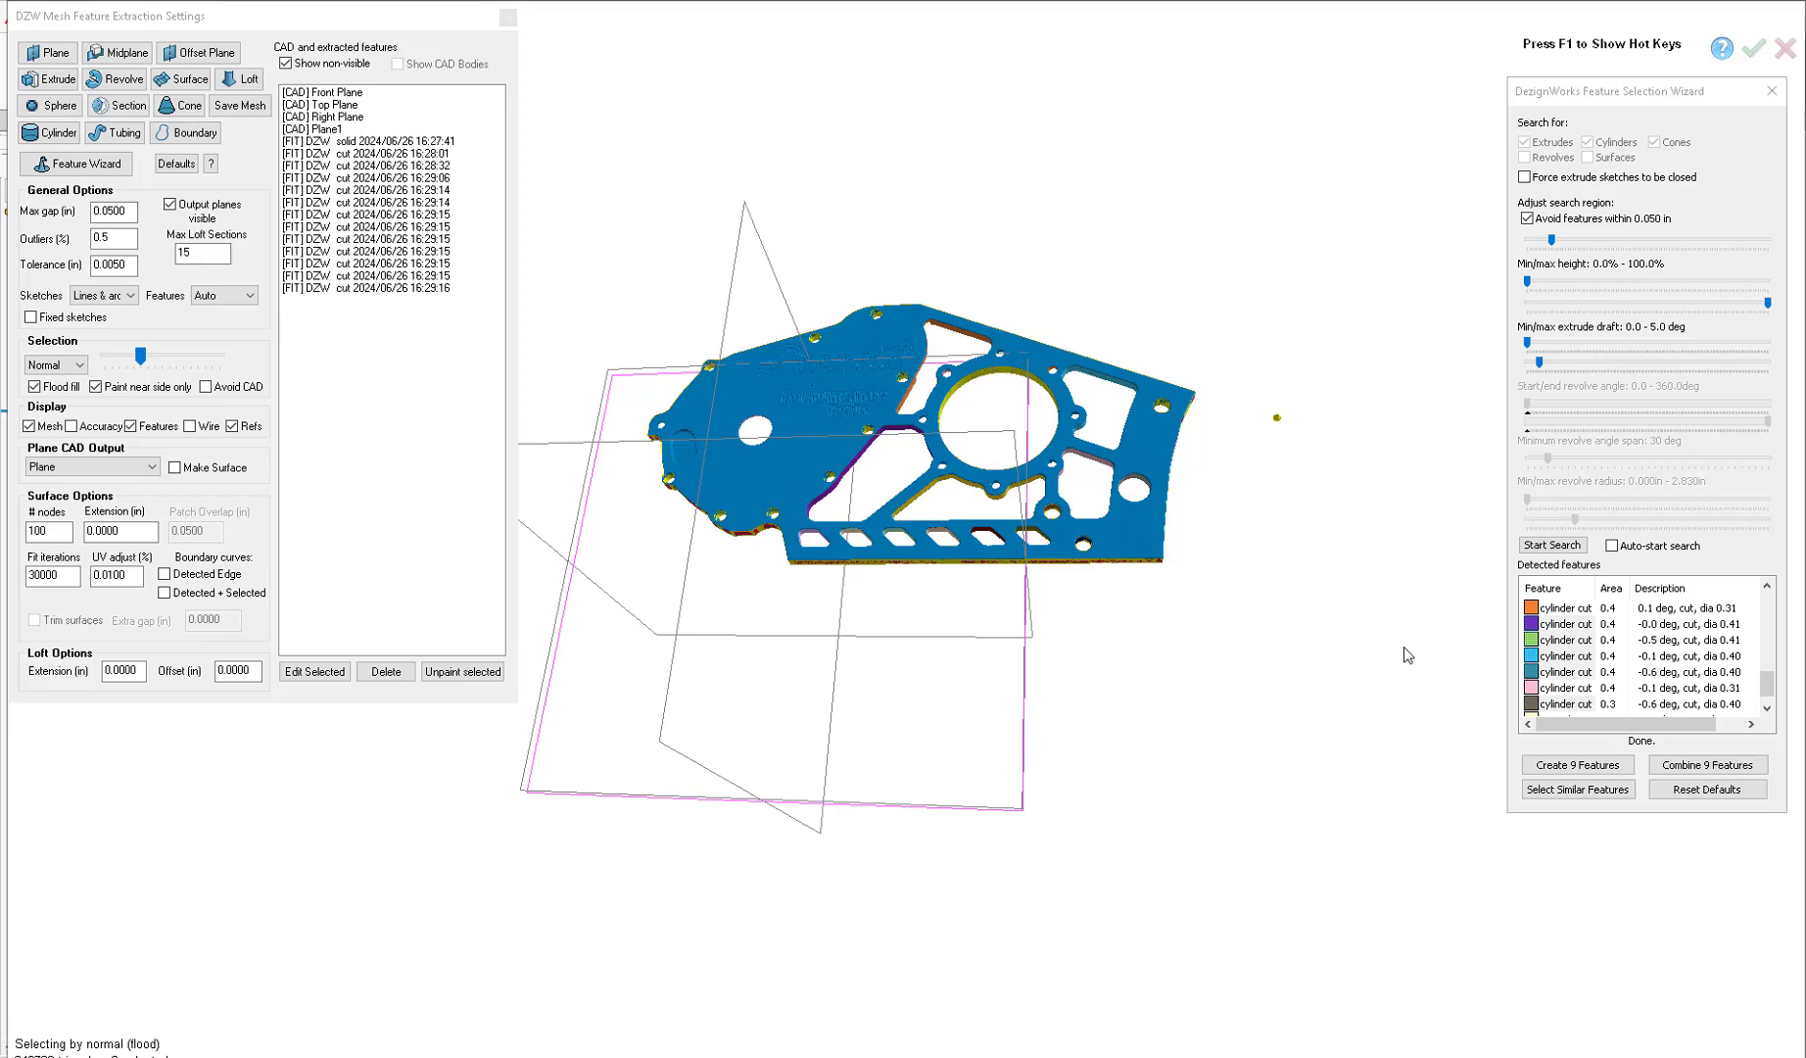
{"action": "left_click", "coordinate": [1752, 49]}
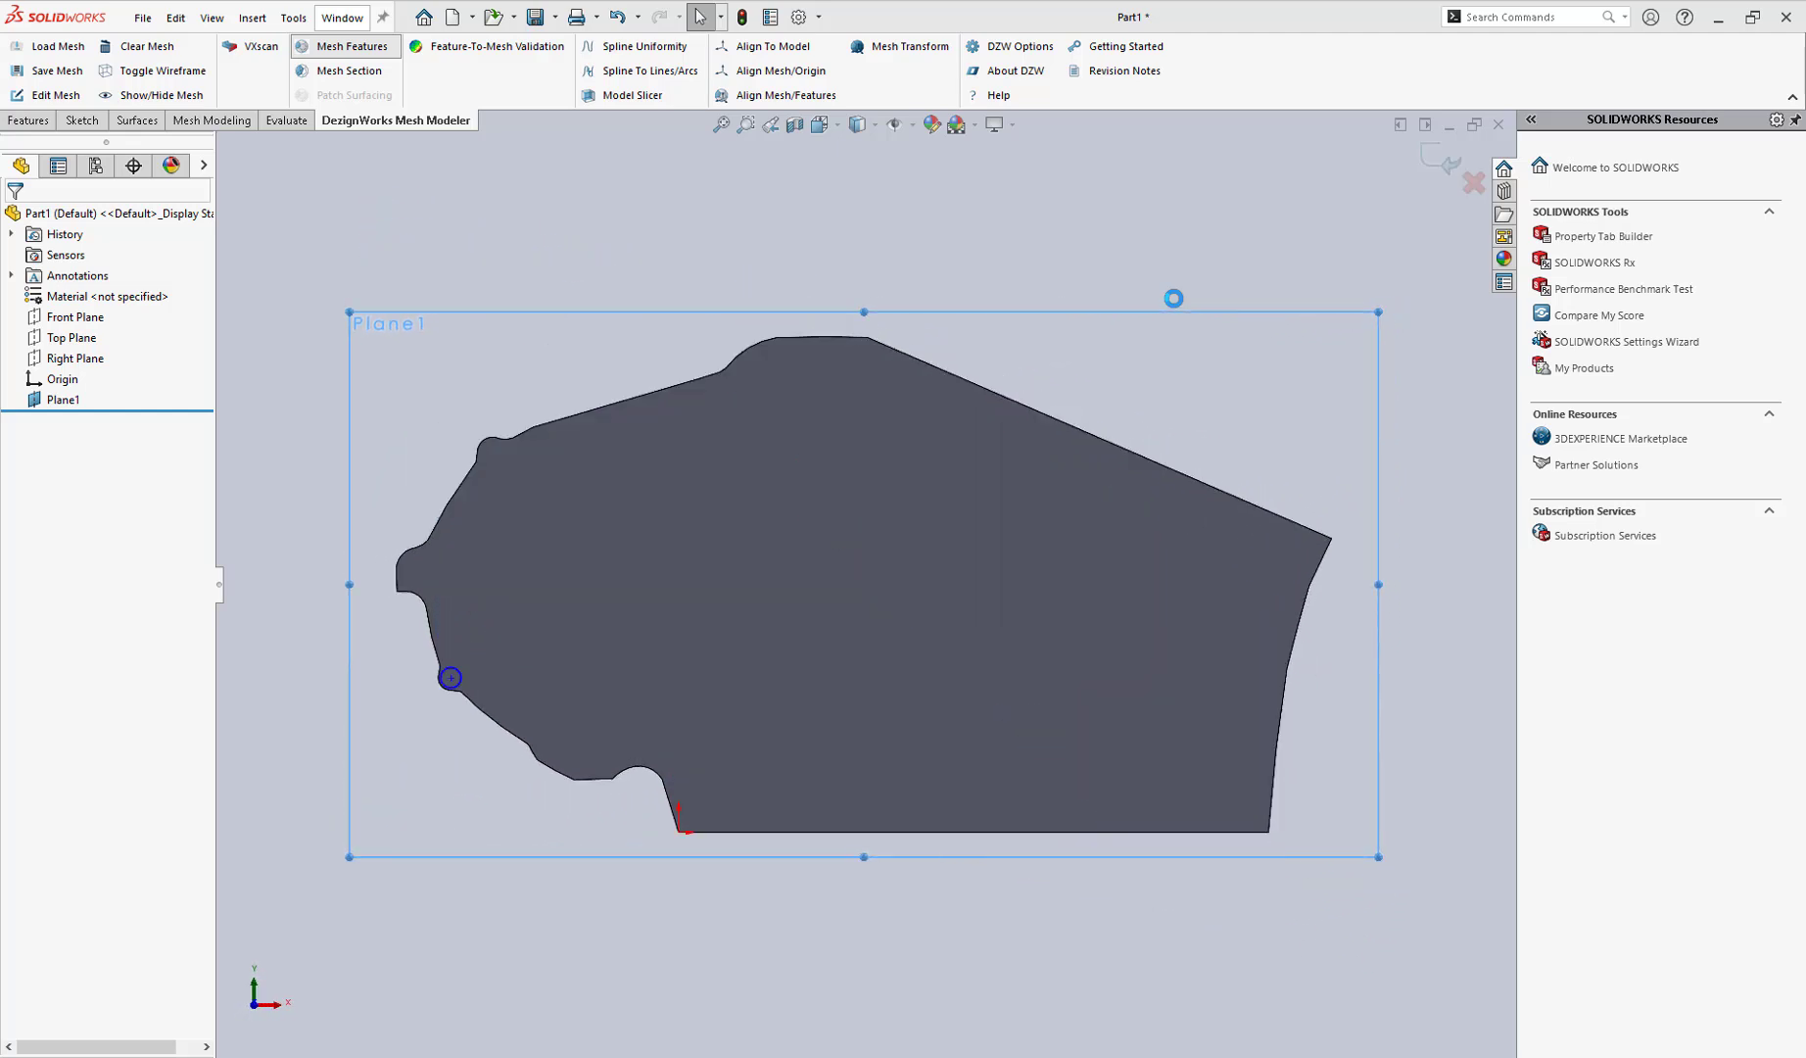
{"action": "left_click", "coordinate": [450, 676]}
{"action": "left_click", "coordinate": [553, 749]}
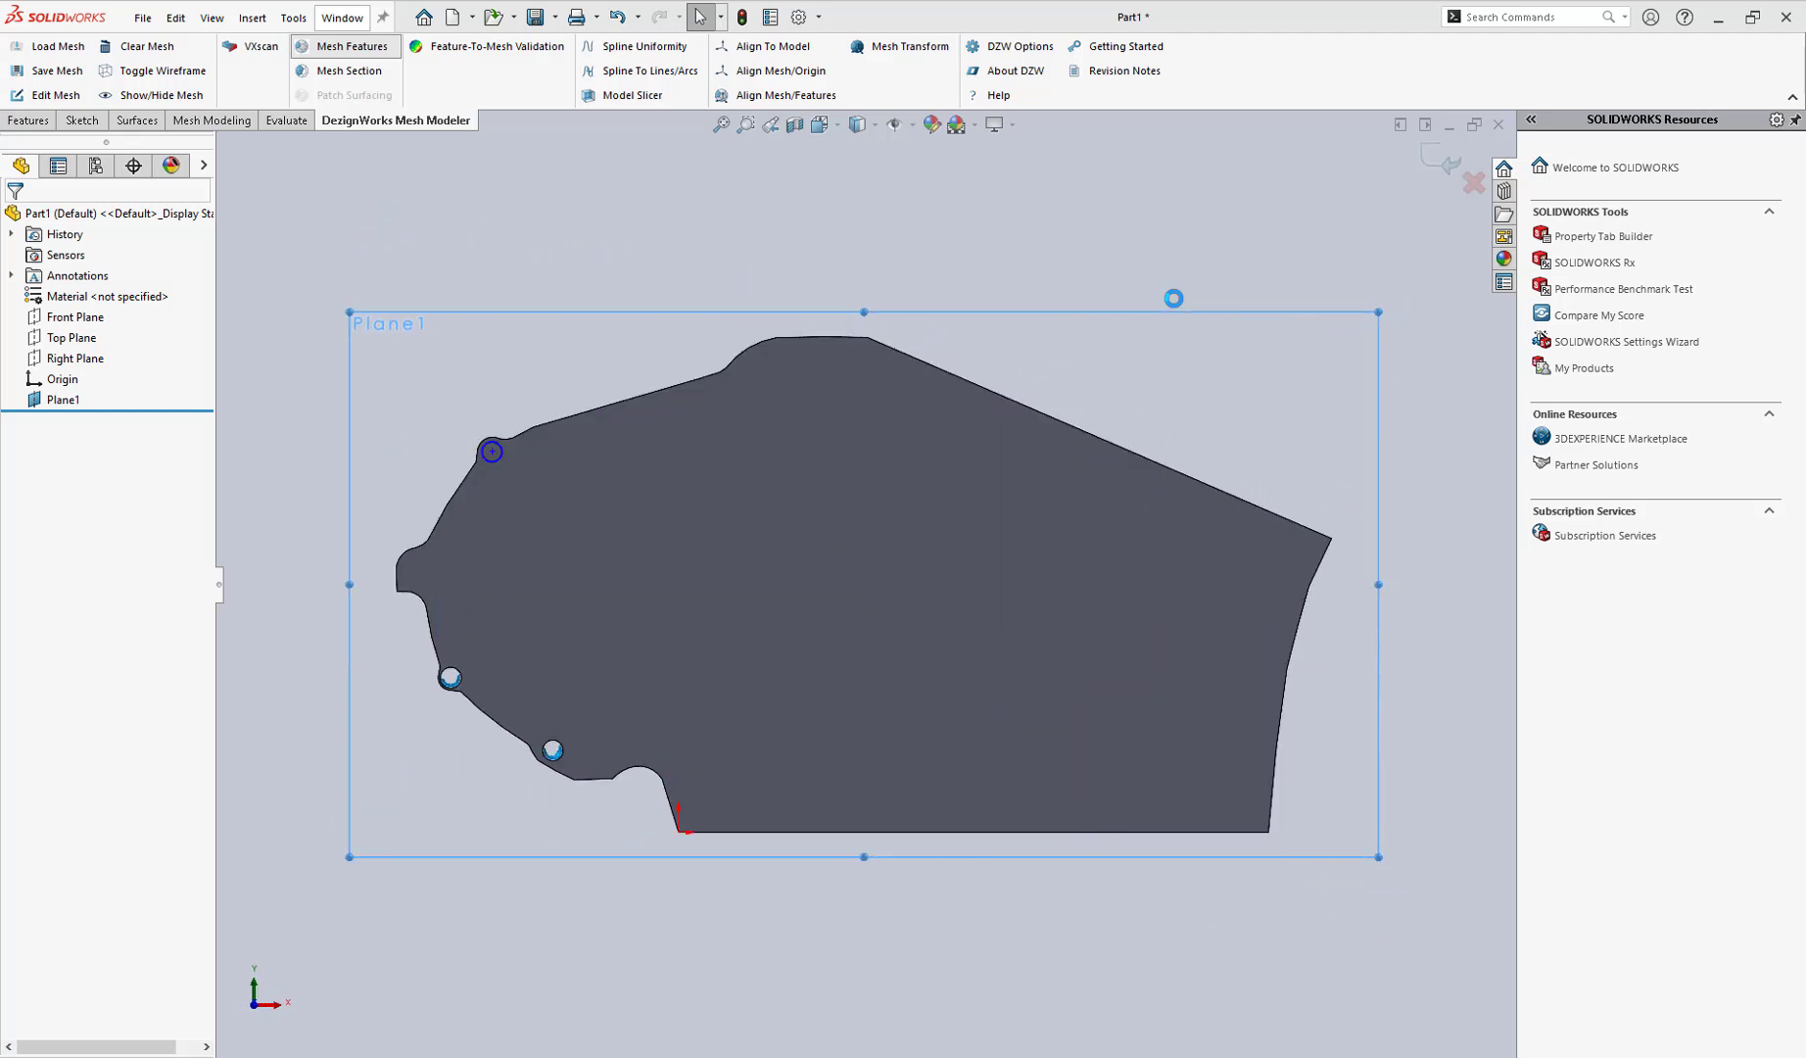
{"action": "left_click", "coordinate": [491, 451]}
{"action": "left_click", "coordinate": [792, 592]}
{"action": "left_click", "coordinate": [790, 355]}
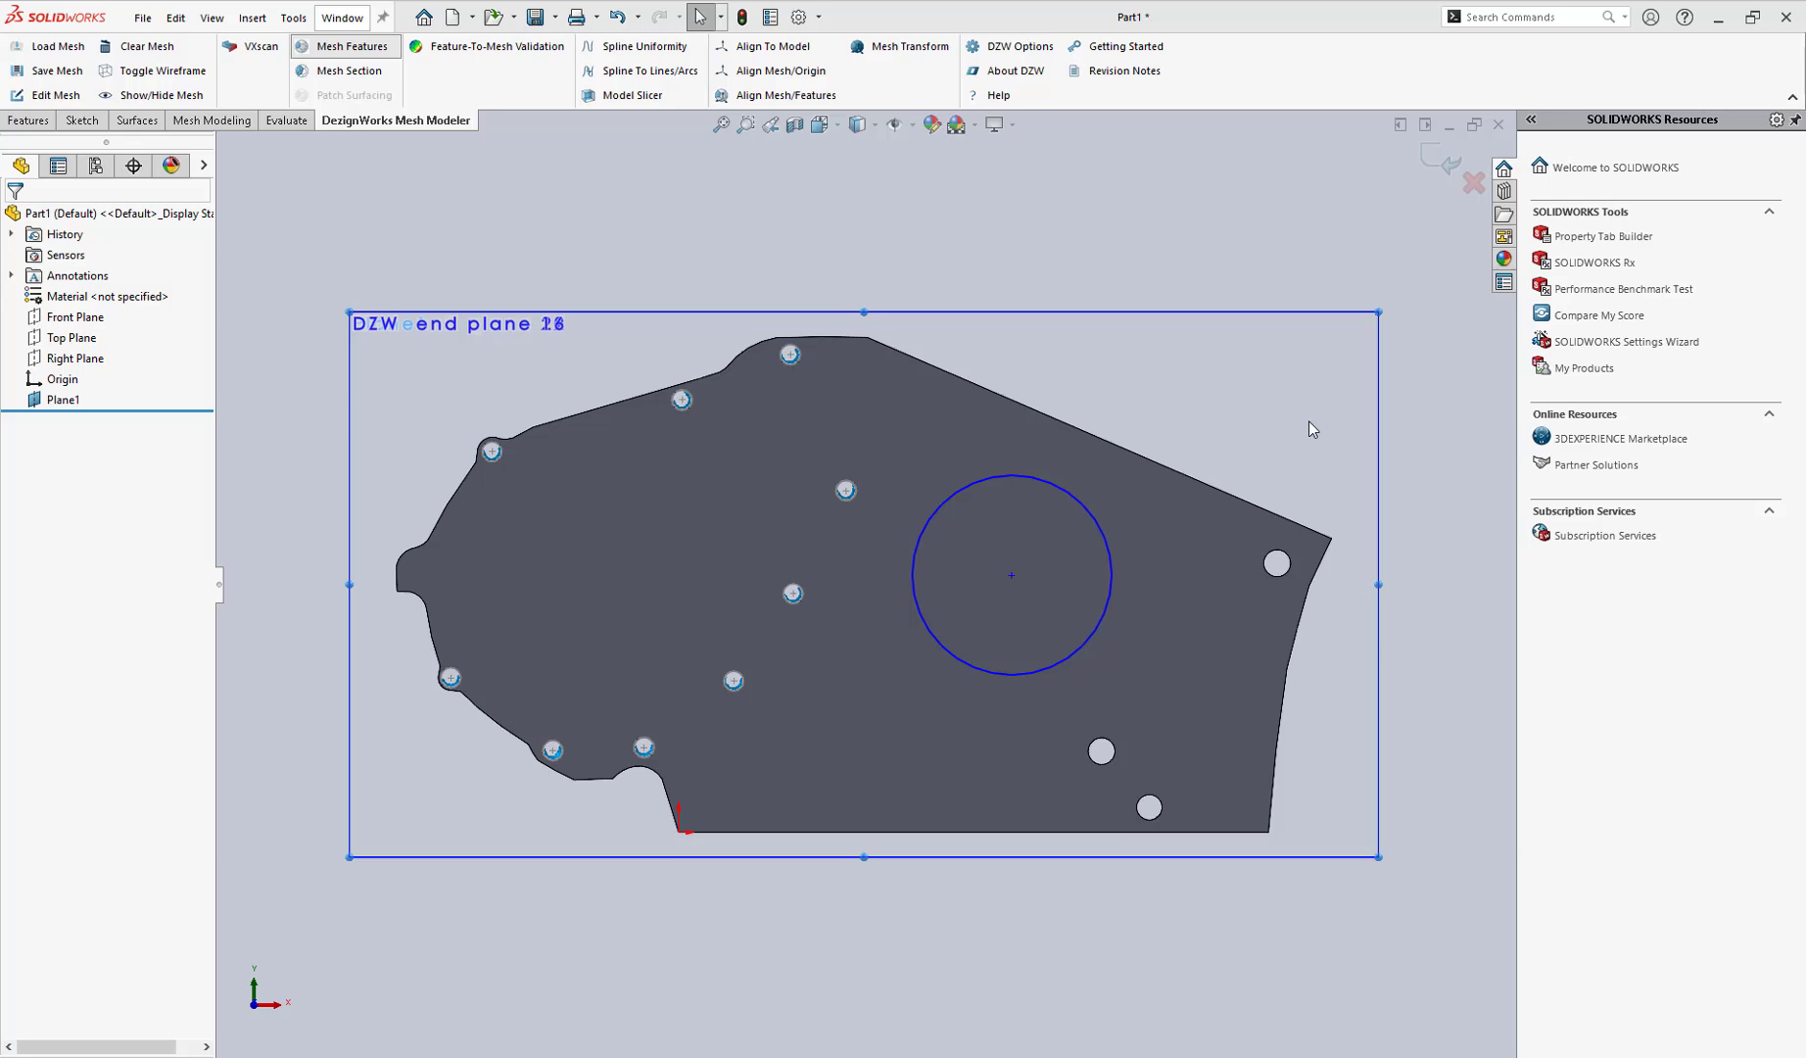
{"action": "left_click", "coordinate": [1043, 663]}
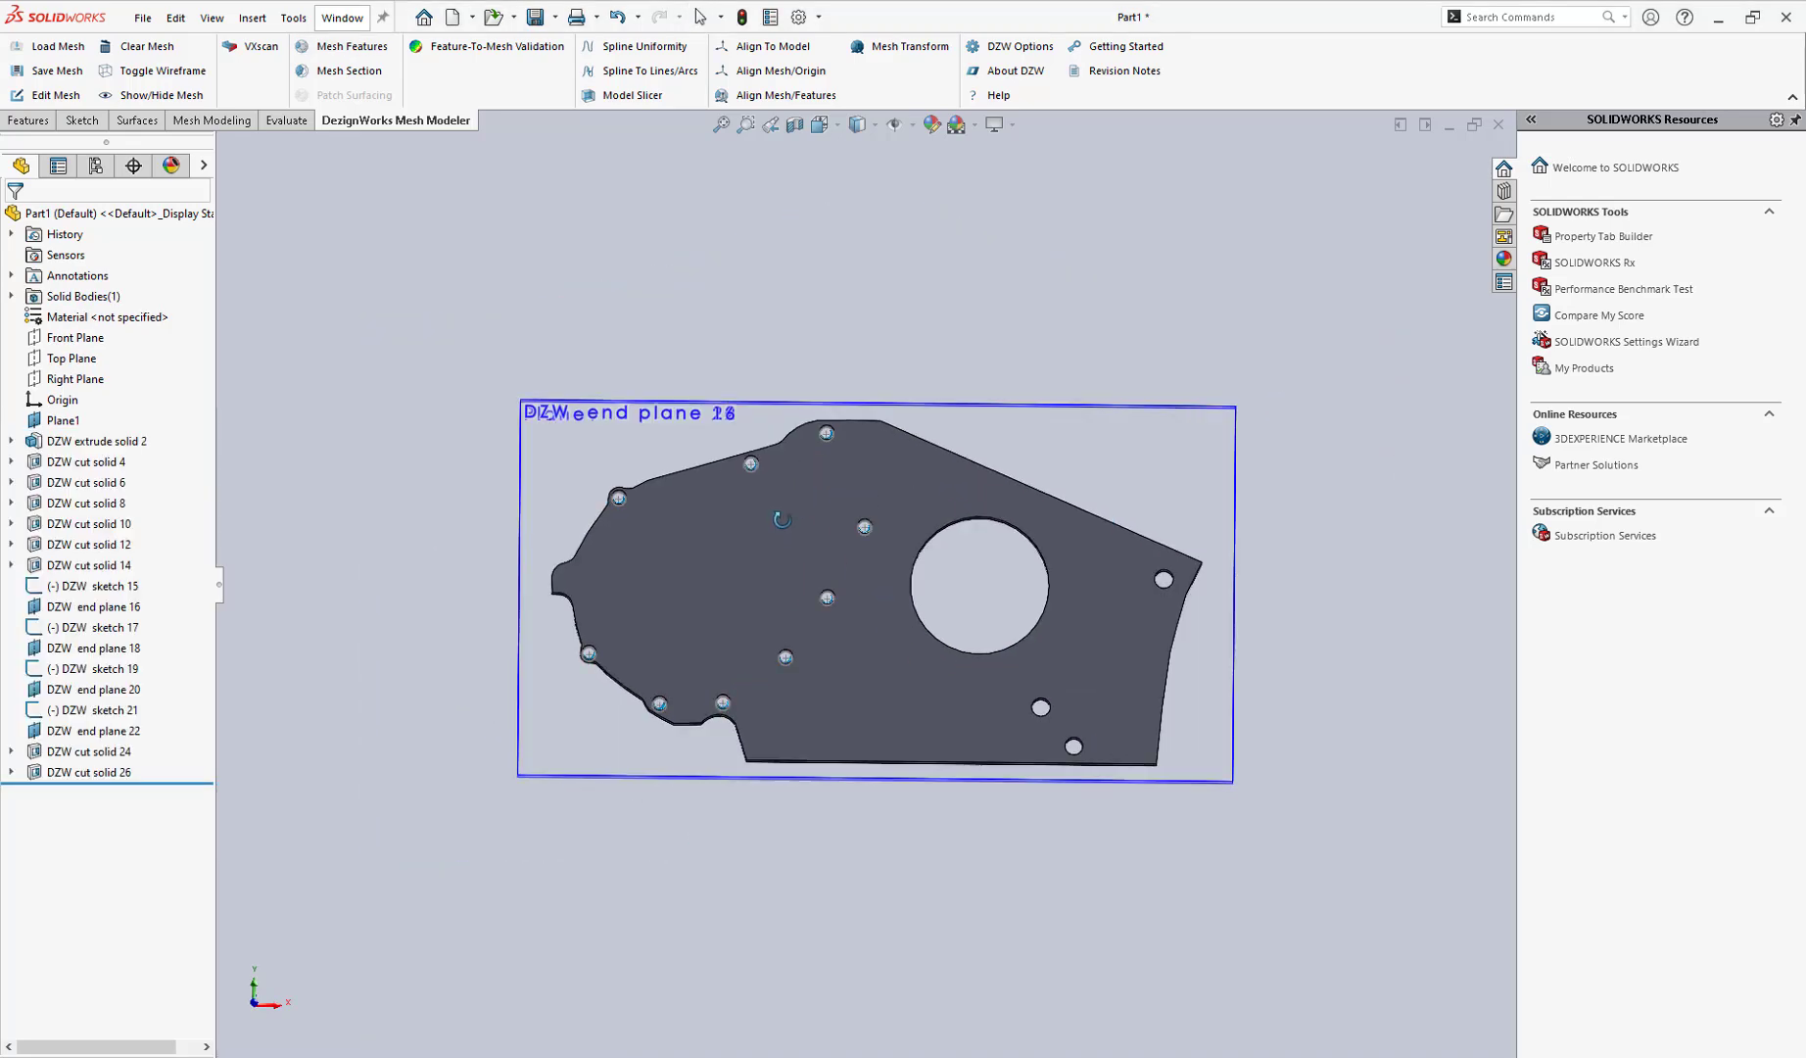
{"action": "middle_click_drag", "start_coordinate": [801, 445], "coordinate": [493, 475]}
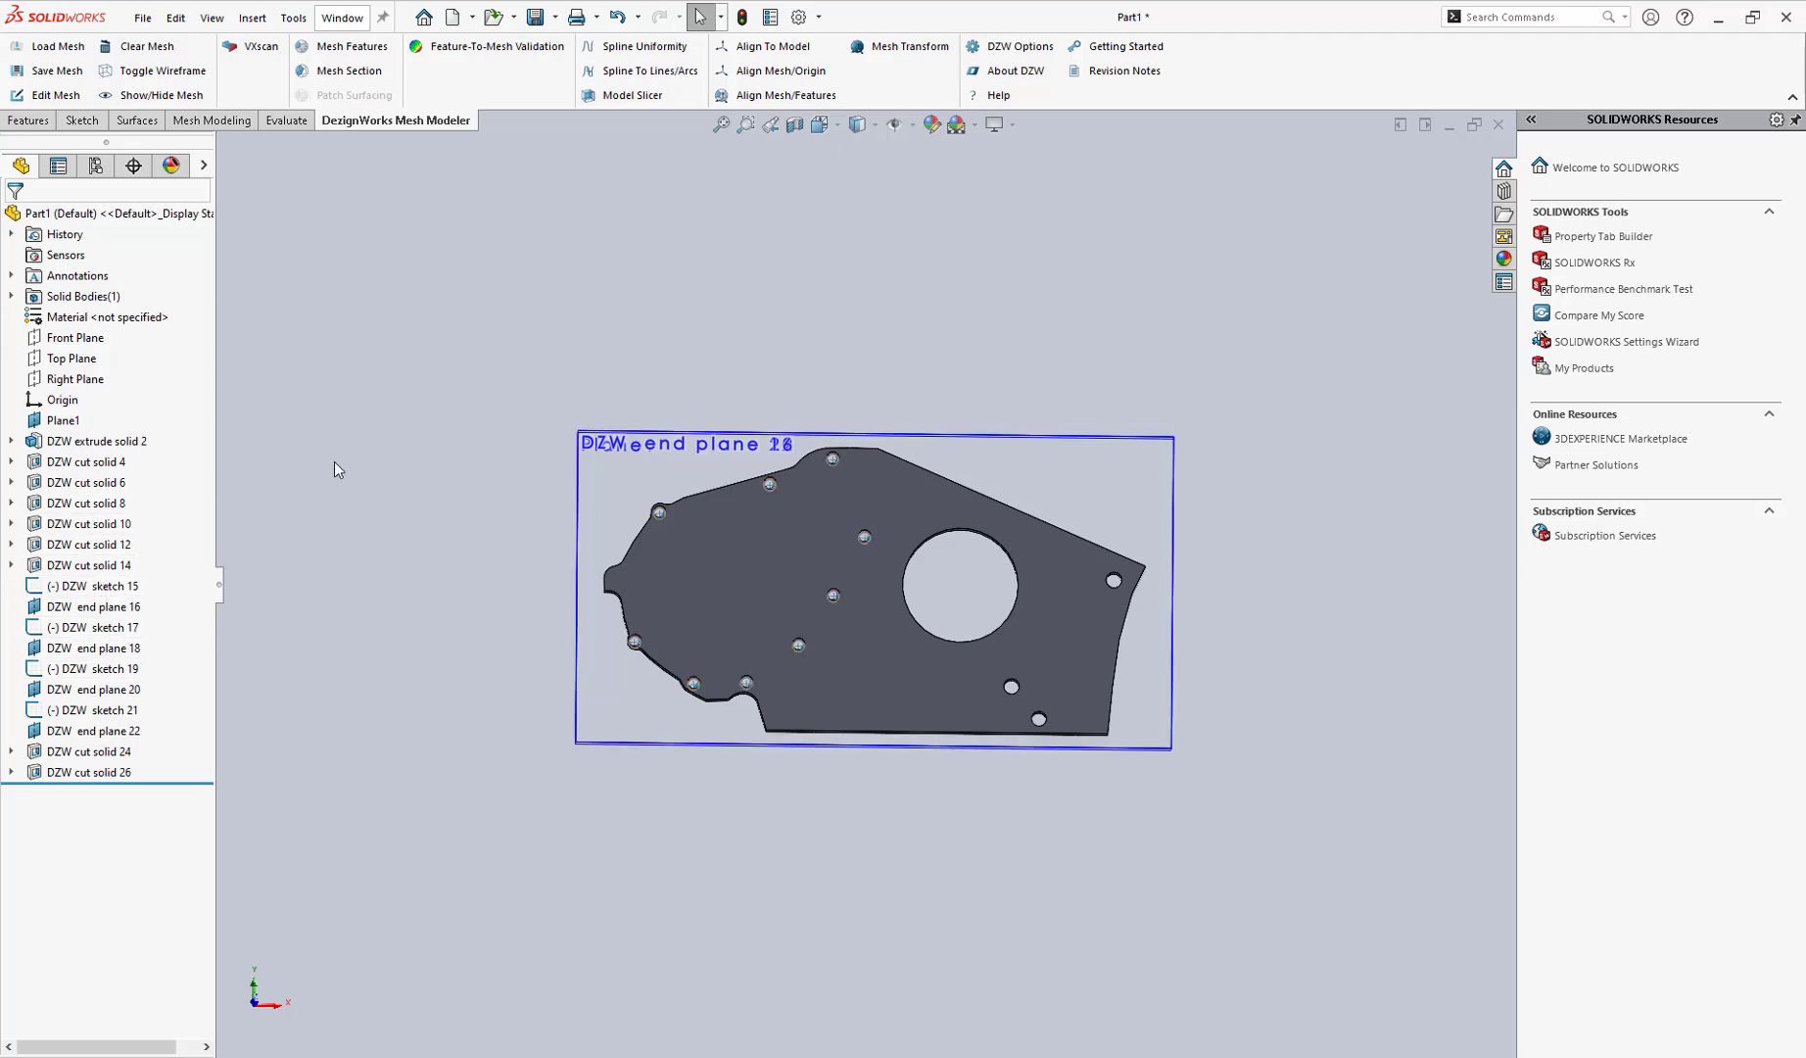
- Start mesh feature extraction again and show the CAD bodies over the mesh for comparison, then hide them
{"action": "left_click", "coordinate": [353, 49]}
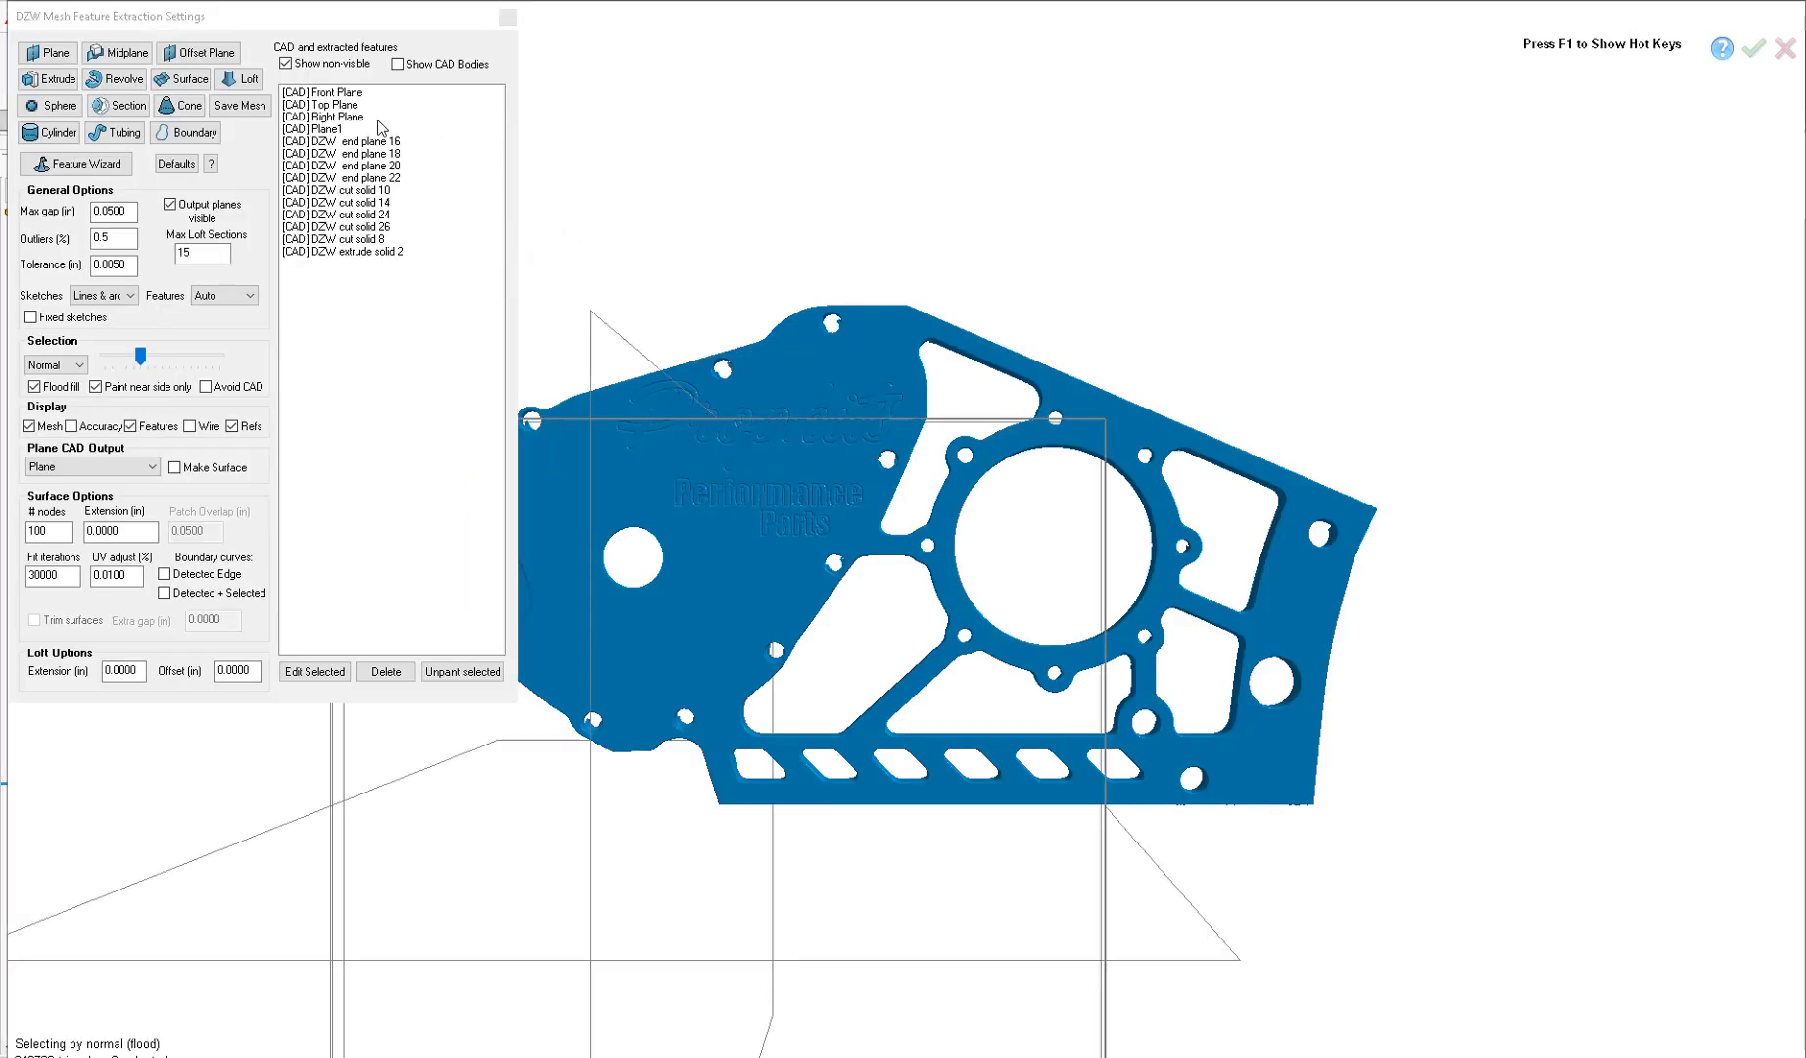
{"action": "left_click", "coordinate": [326, 129]}
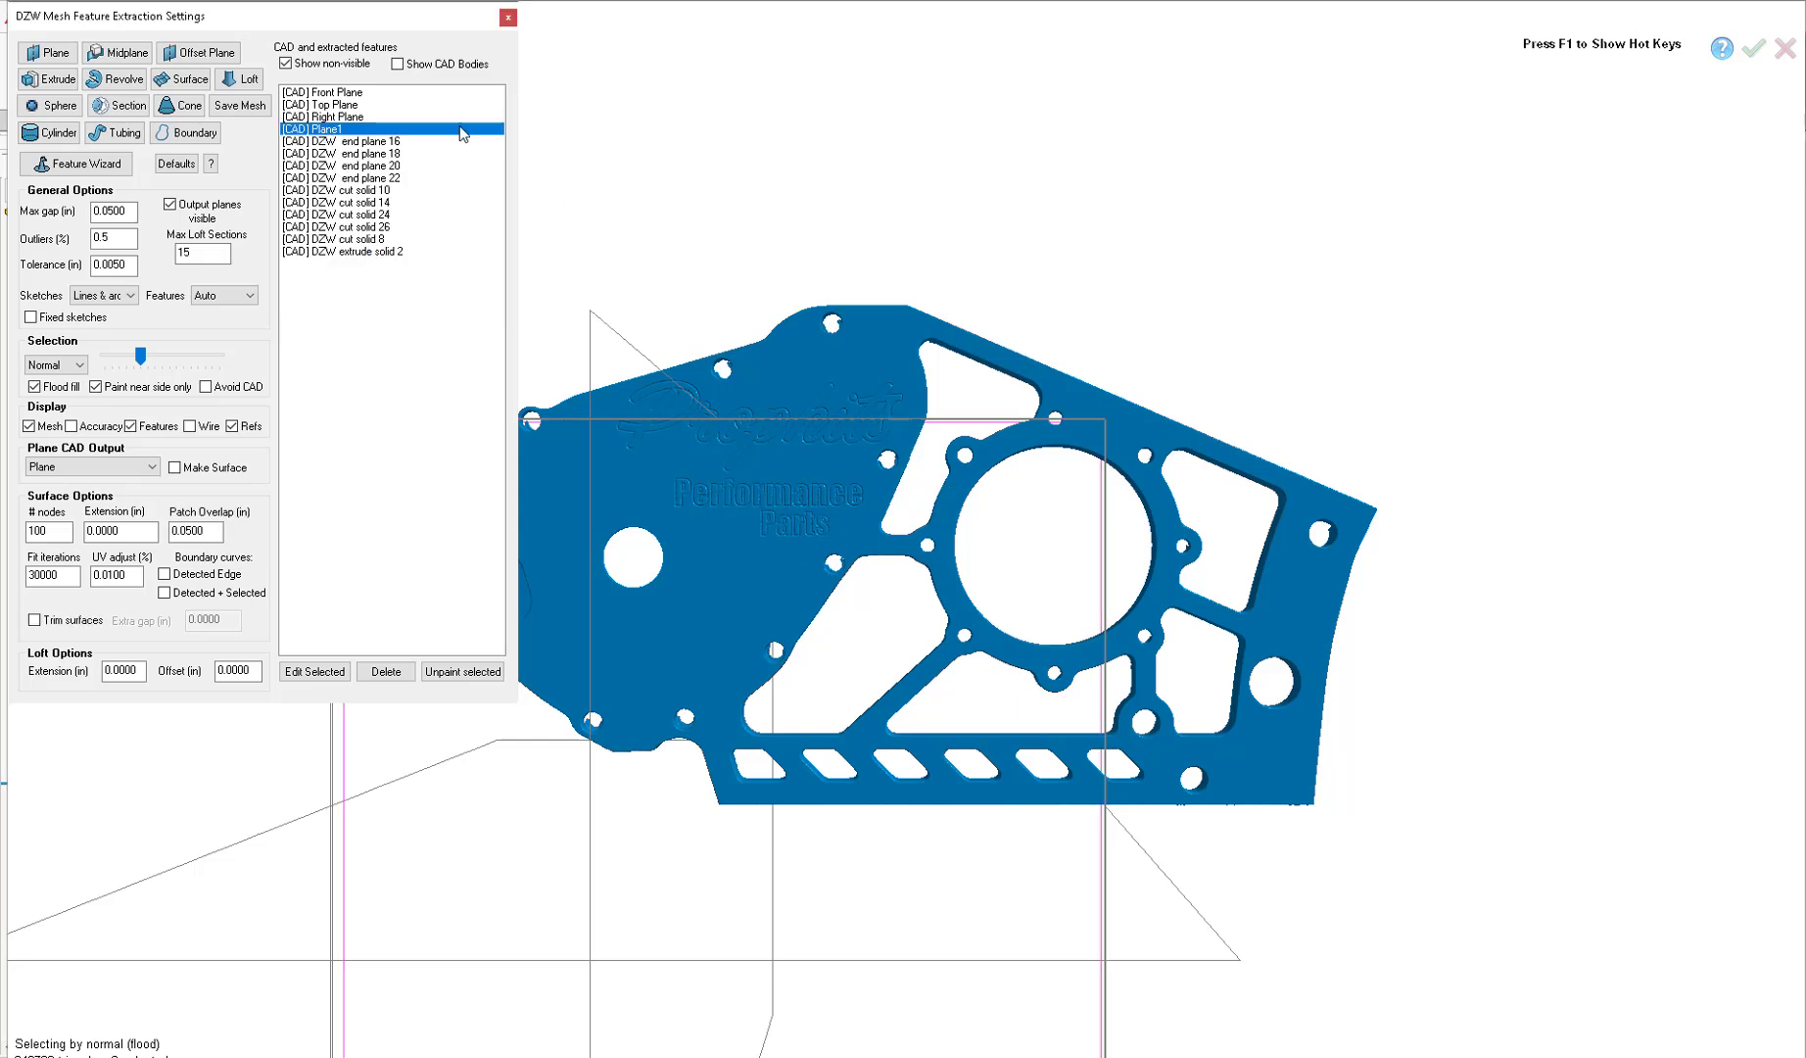
{"action": "left_click", "coordinate": [447, 67]}
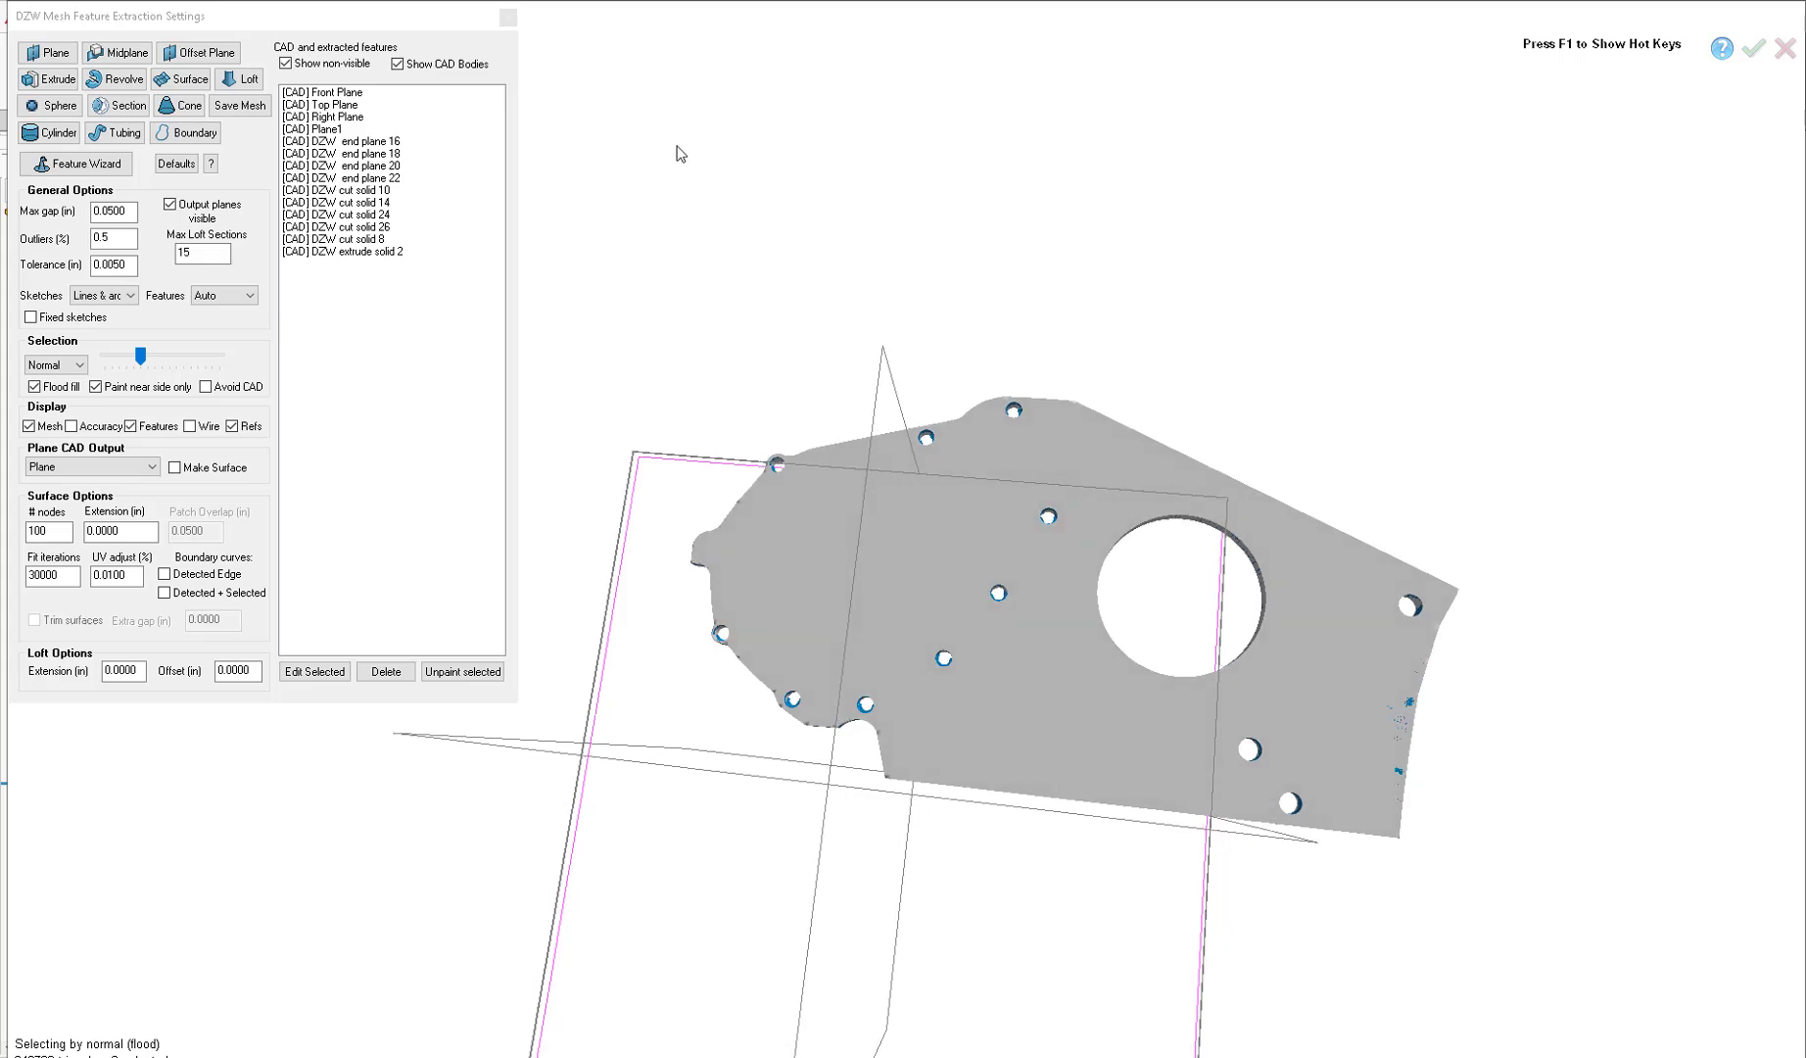
{"action": "left_click", "coordinate": [398, 65]}
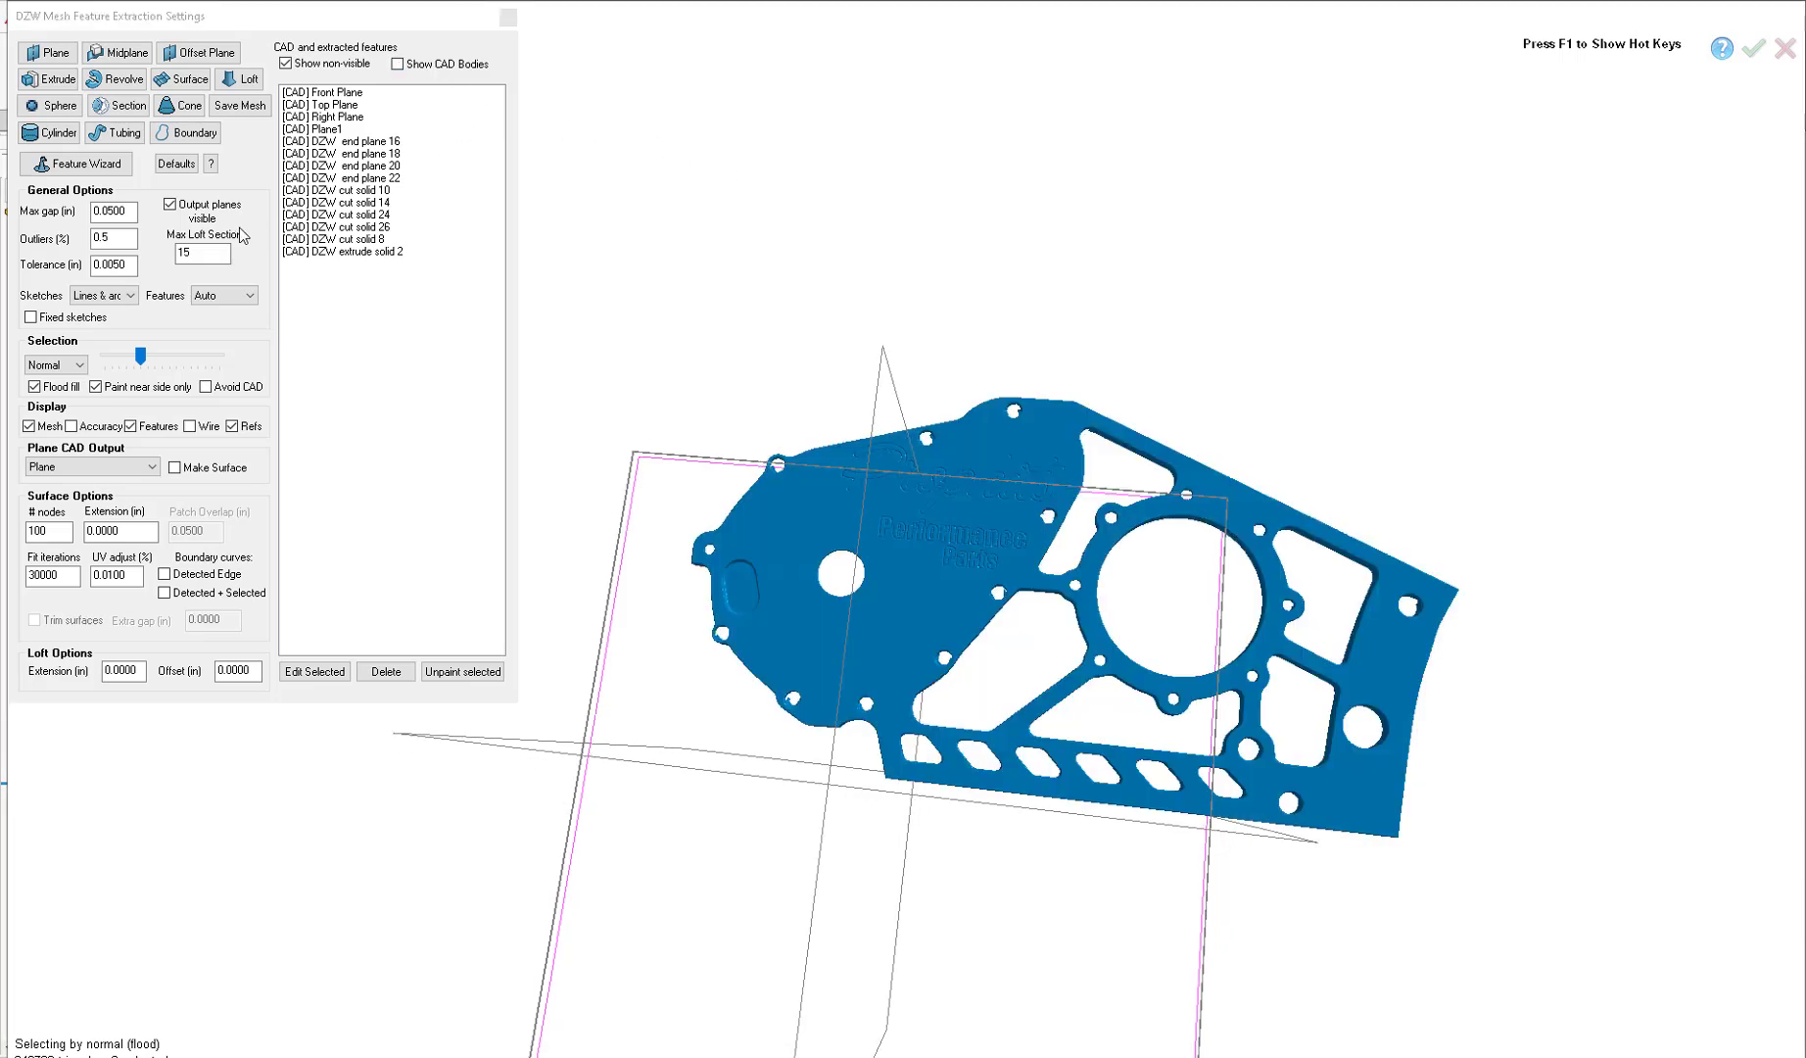
- Run the Feature Wizard search for the remaining mesh features with Plane1 as the reference plane
{"action": "left_click", "coordinate": [120, 166]}
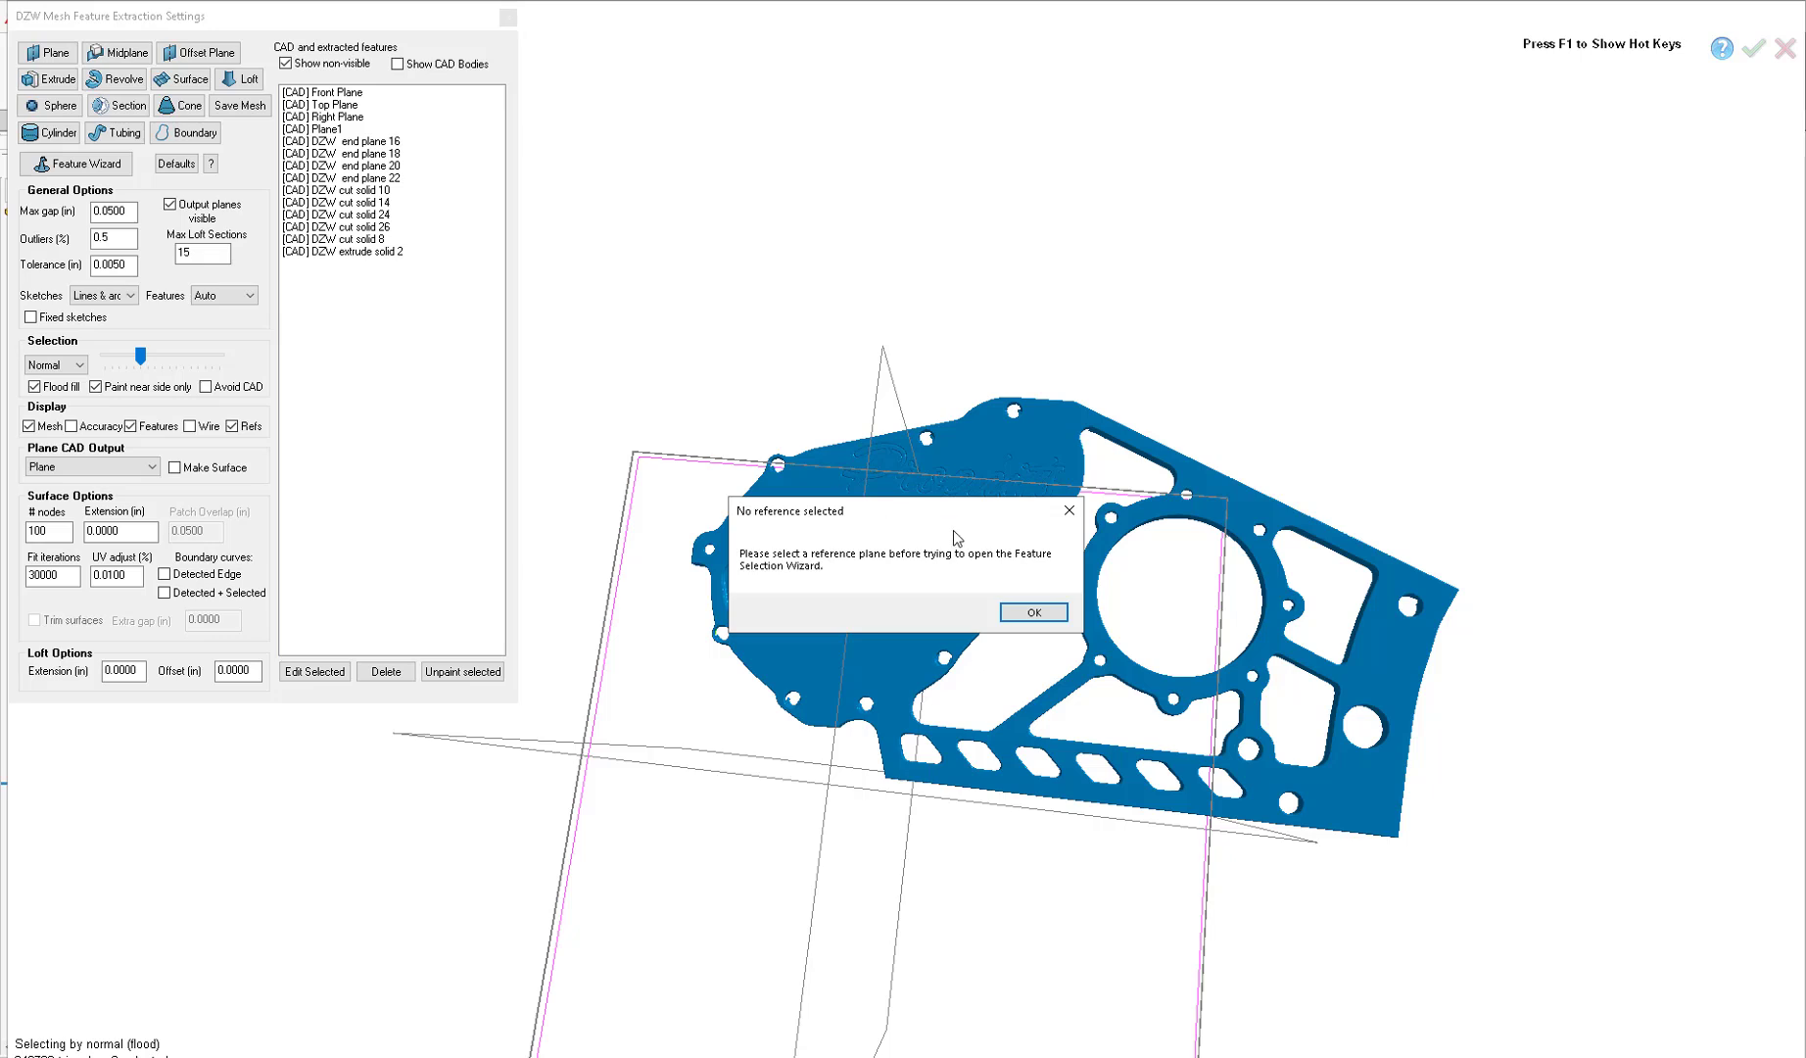
{"action": "left_click", "coordinate": [1038, 607]}
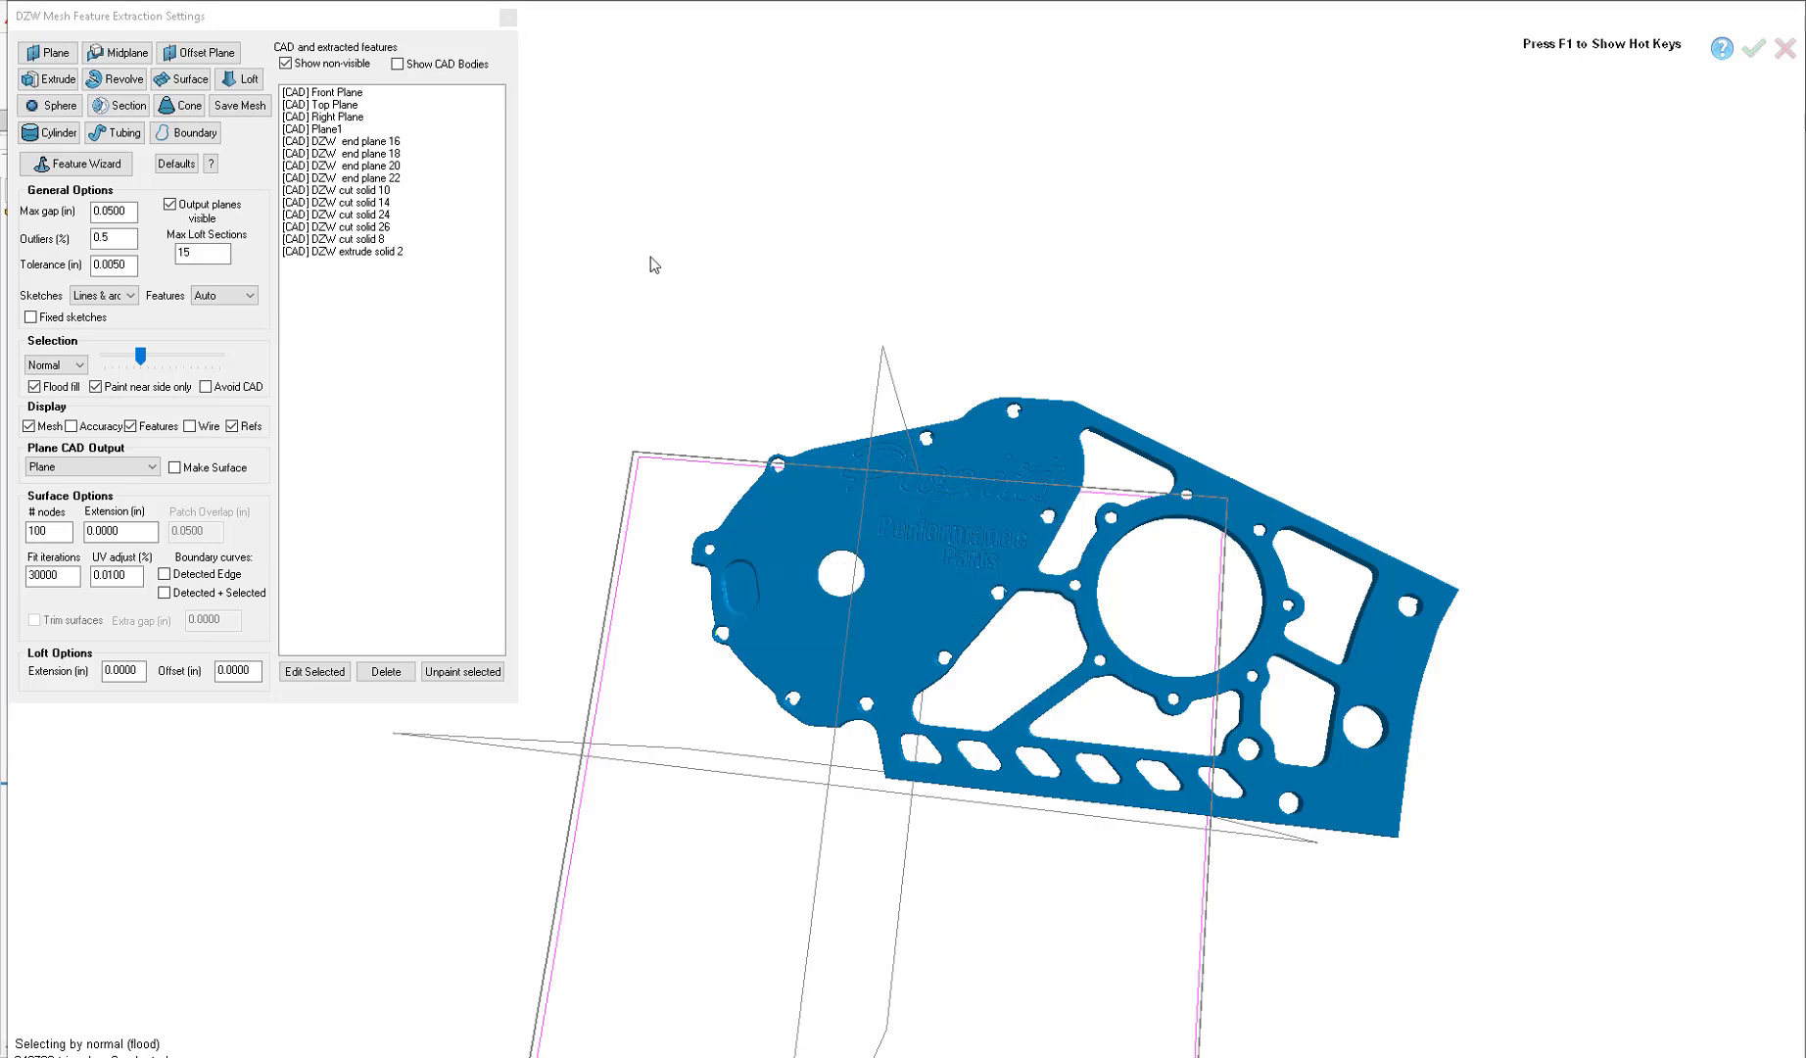
{"action": "left_click", "coordinate": [318, 129]}
{"action": "left_click", "coordinate": [78, 163]}
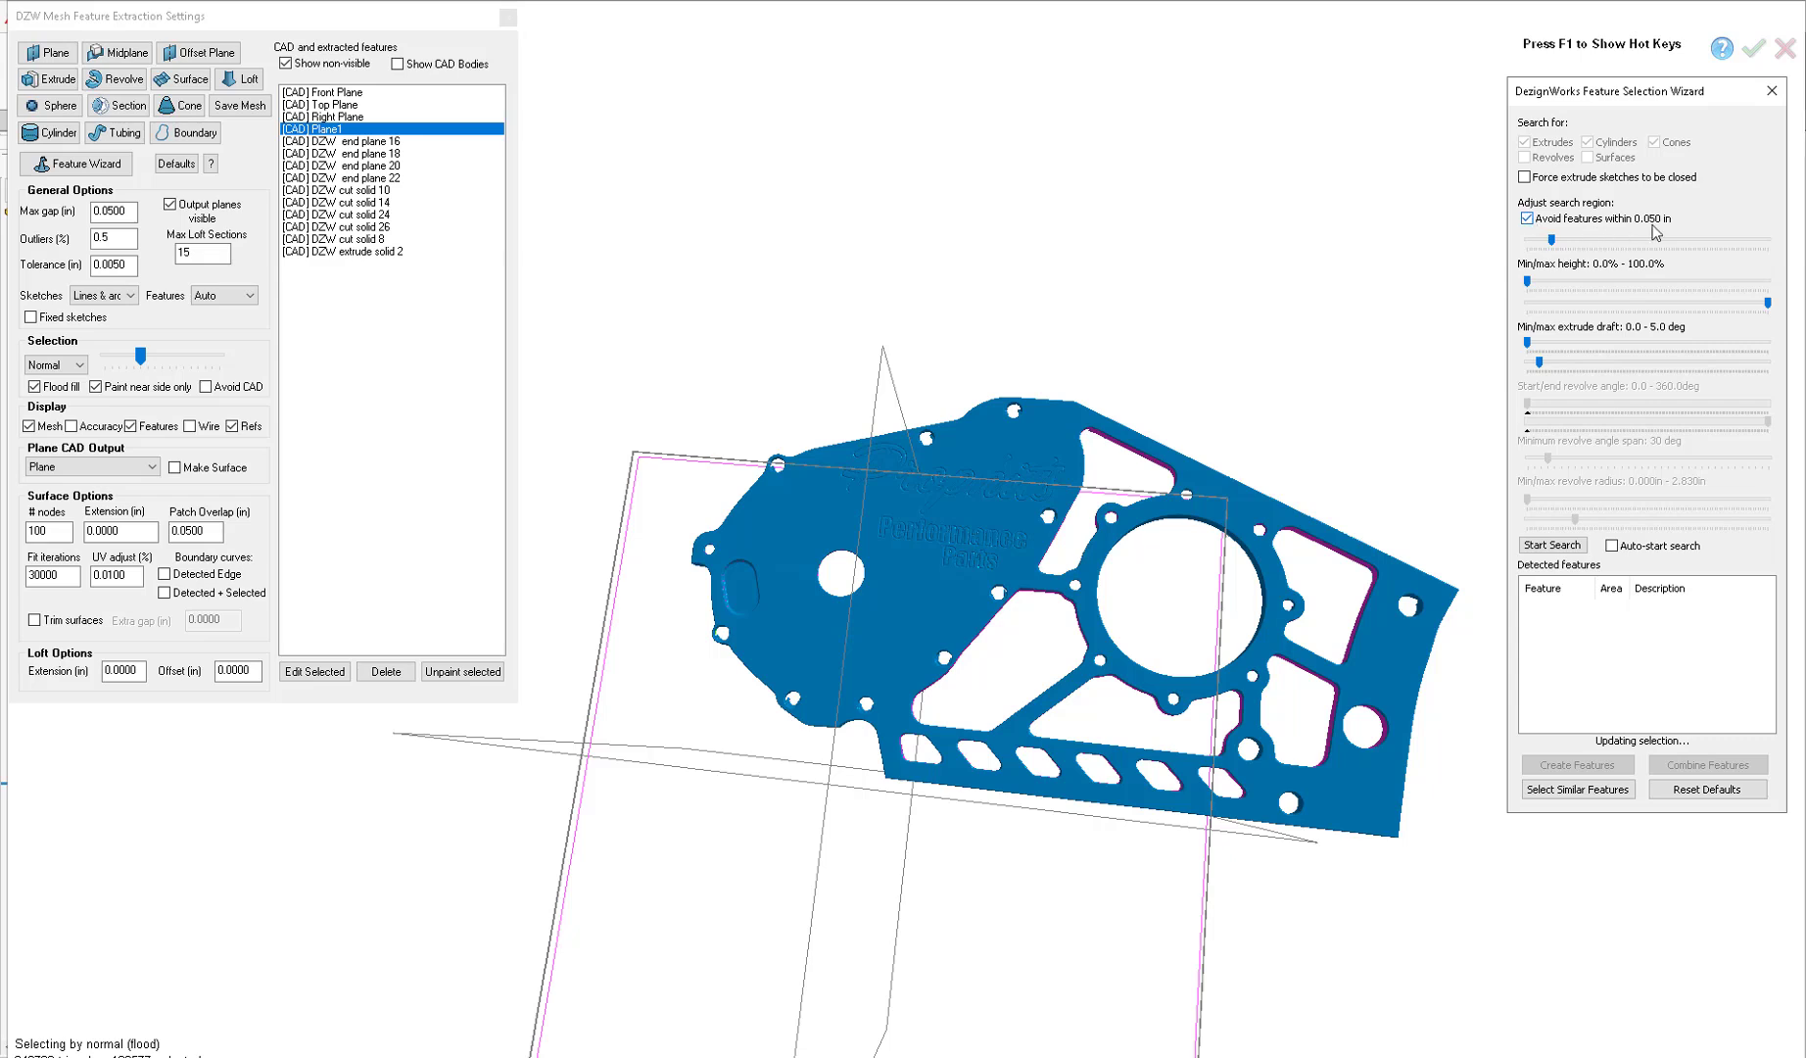
{"action": "left_click", "coordinate": [1555, 547]}
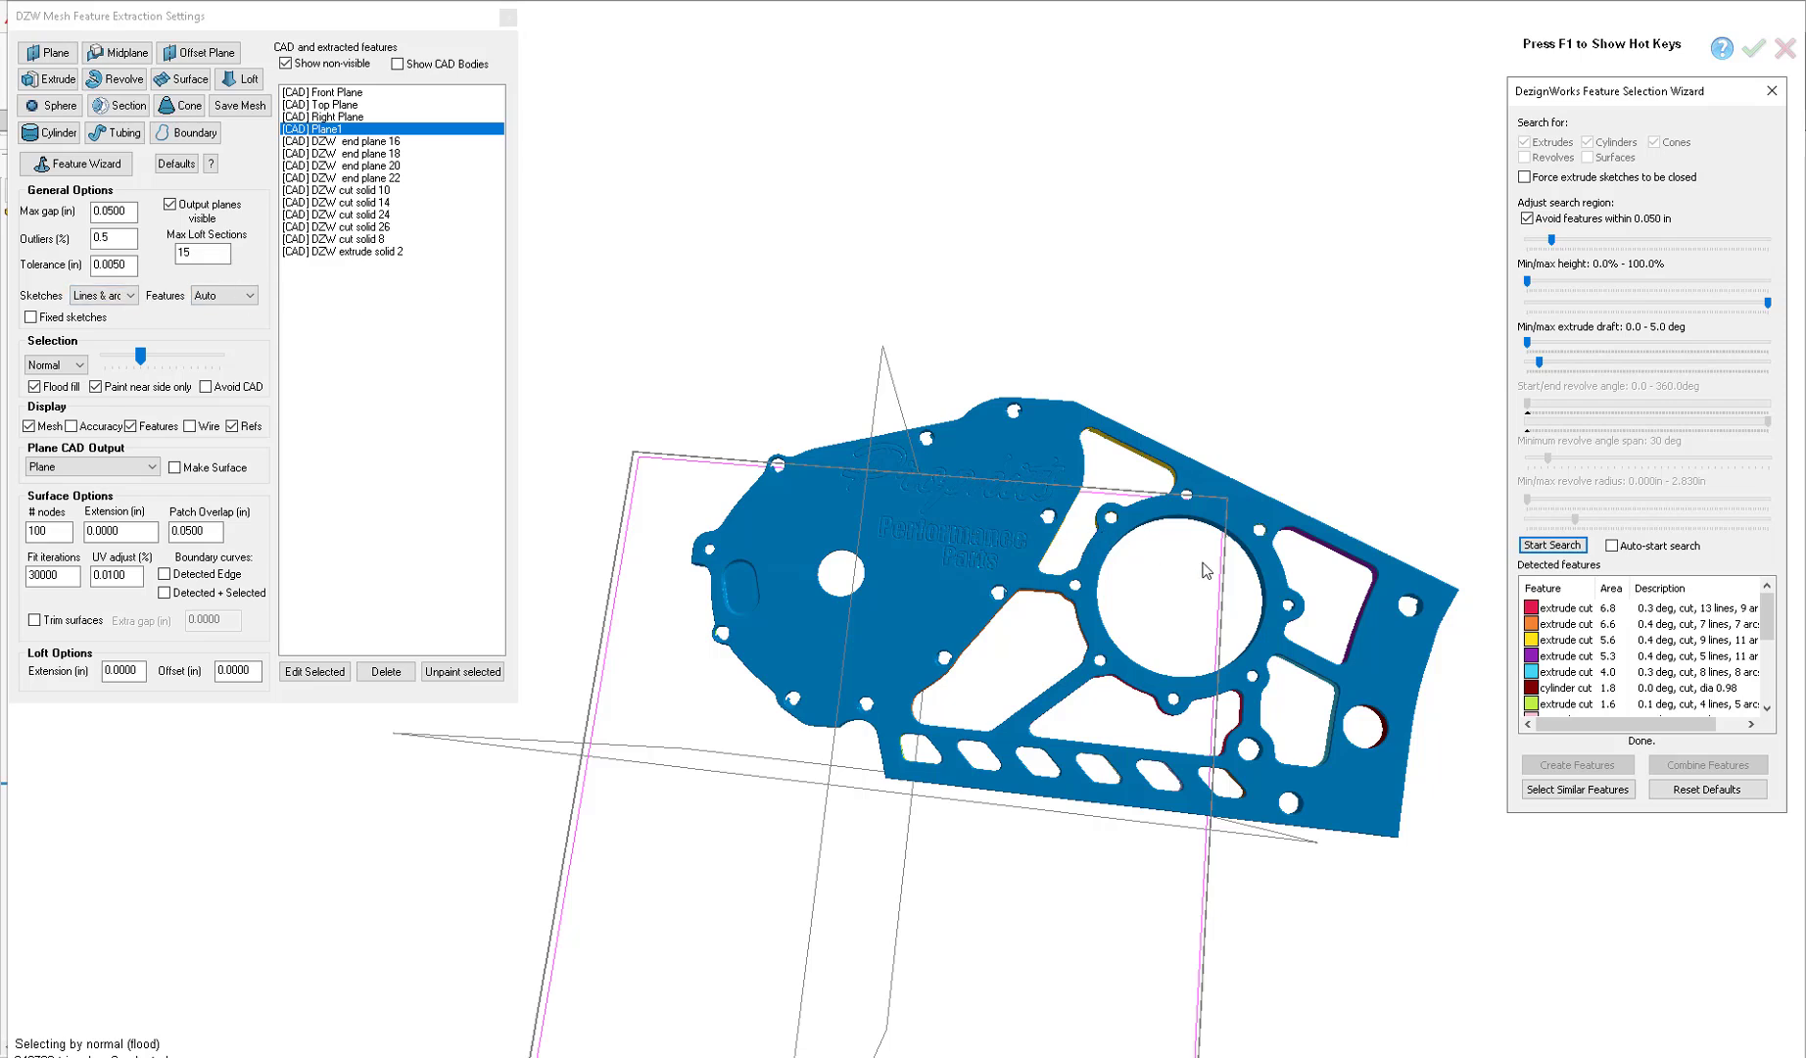
- Create all 16 newly detected extrude and cylinder cuts as individual features and output them to the part
{"action": "middle_click_drag", "start_coordinate": [1367, 514], "coordinate": [1536, 609]}
{"action": "left_click", "coordinate": [1537, 609]}
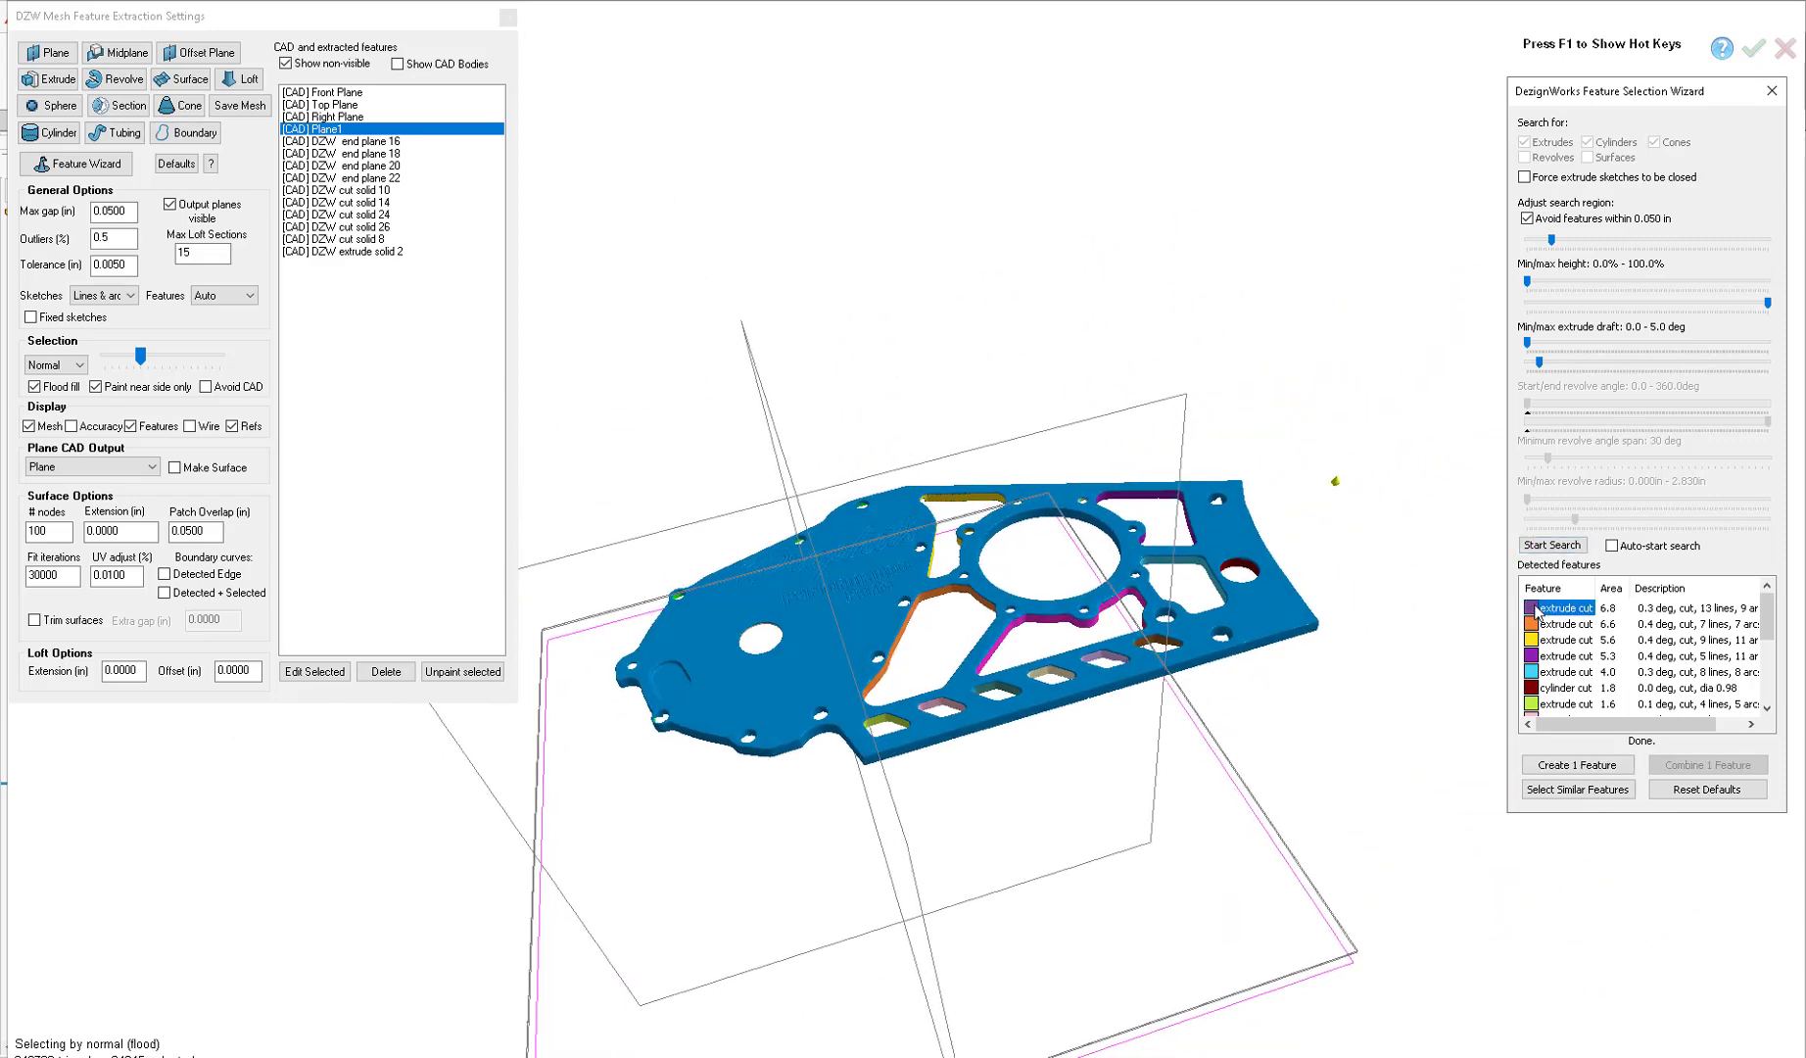
{"action": "left_click_drag", "start_coordinate": [1767, 615], "coordinate": [1766, 678]}
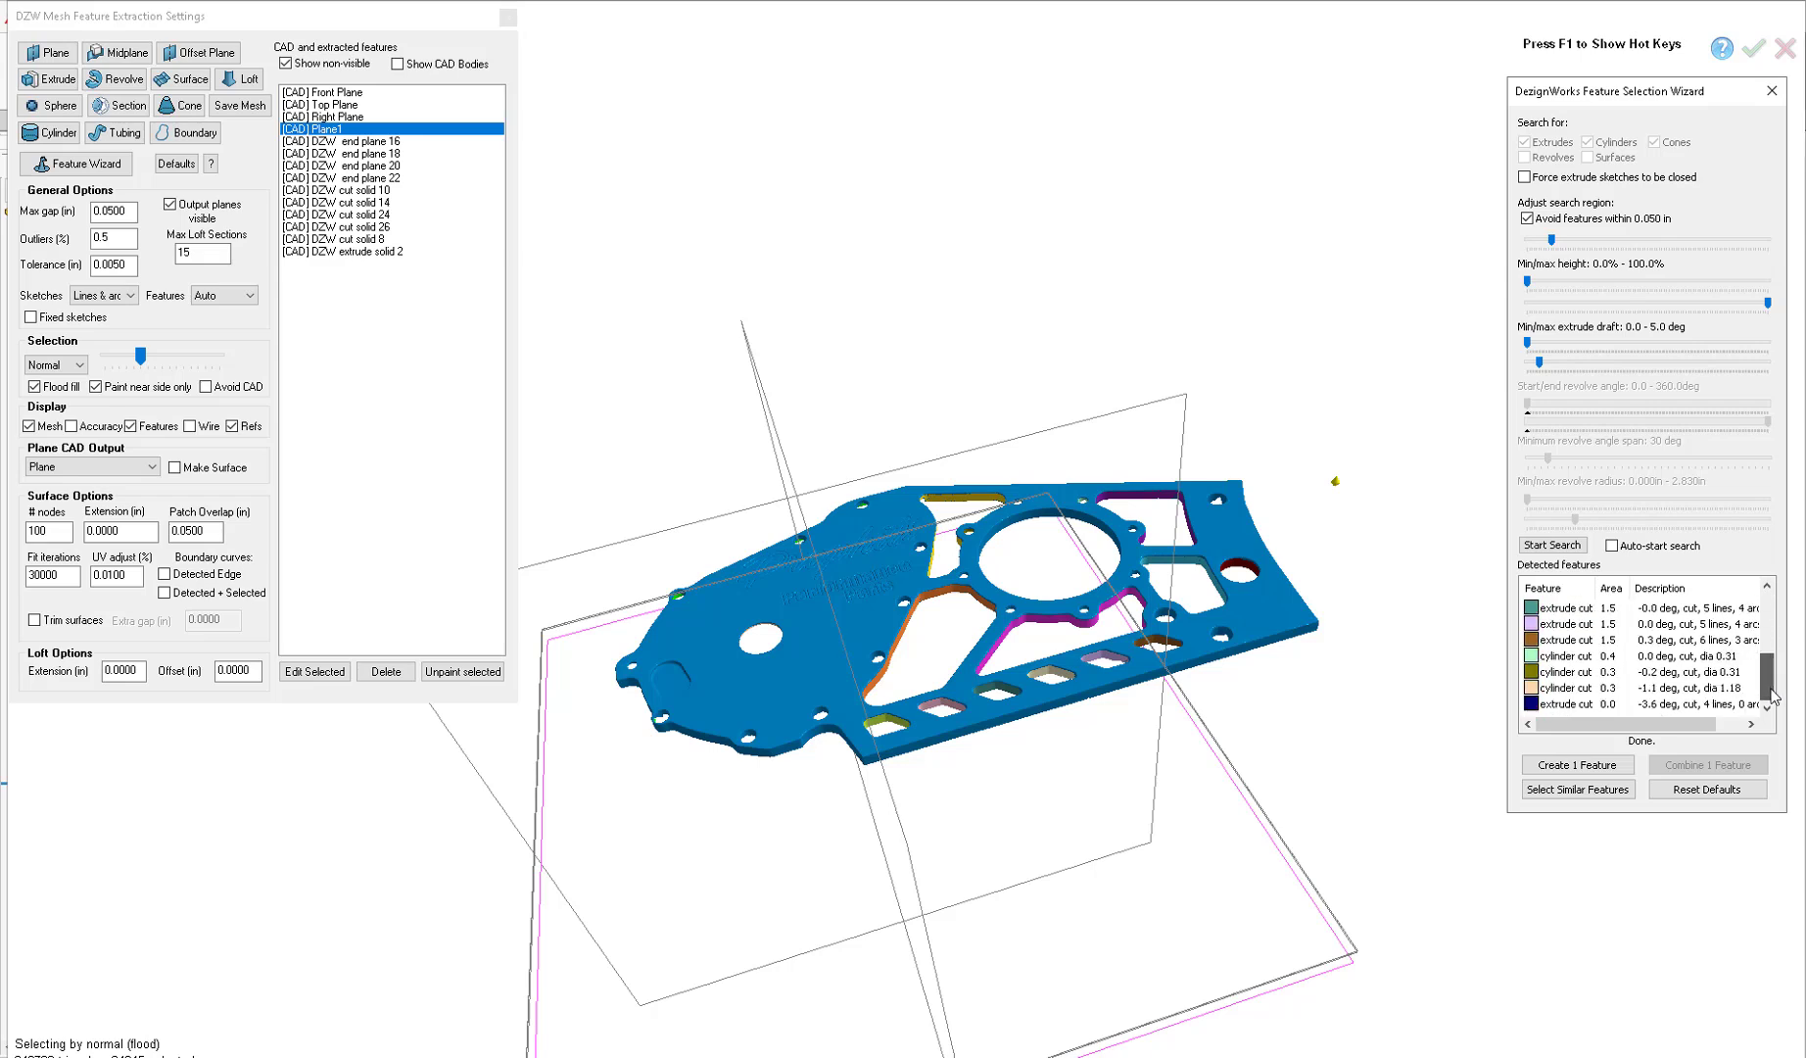
{"action": "left_click", "coordinate": [1537, 704], "text": "shift"}
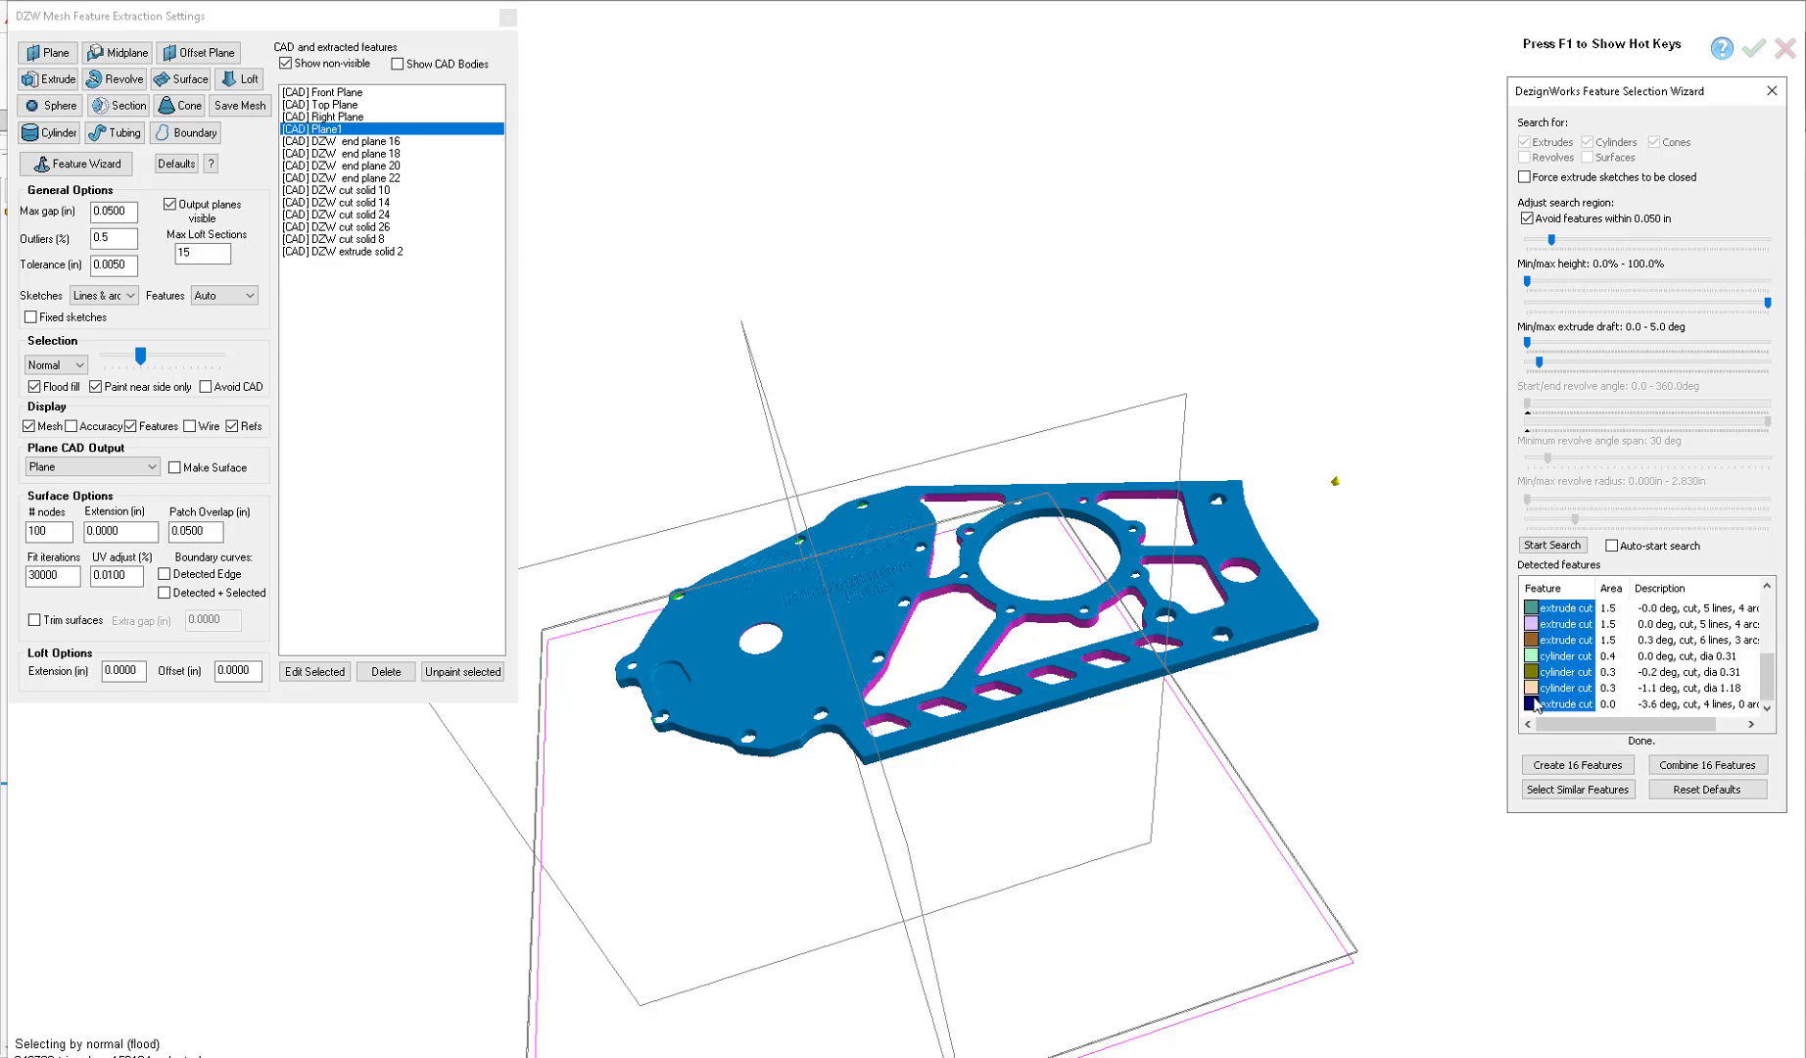
{"action": "left_click", "coordinate": [1599, 766]}
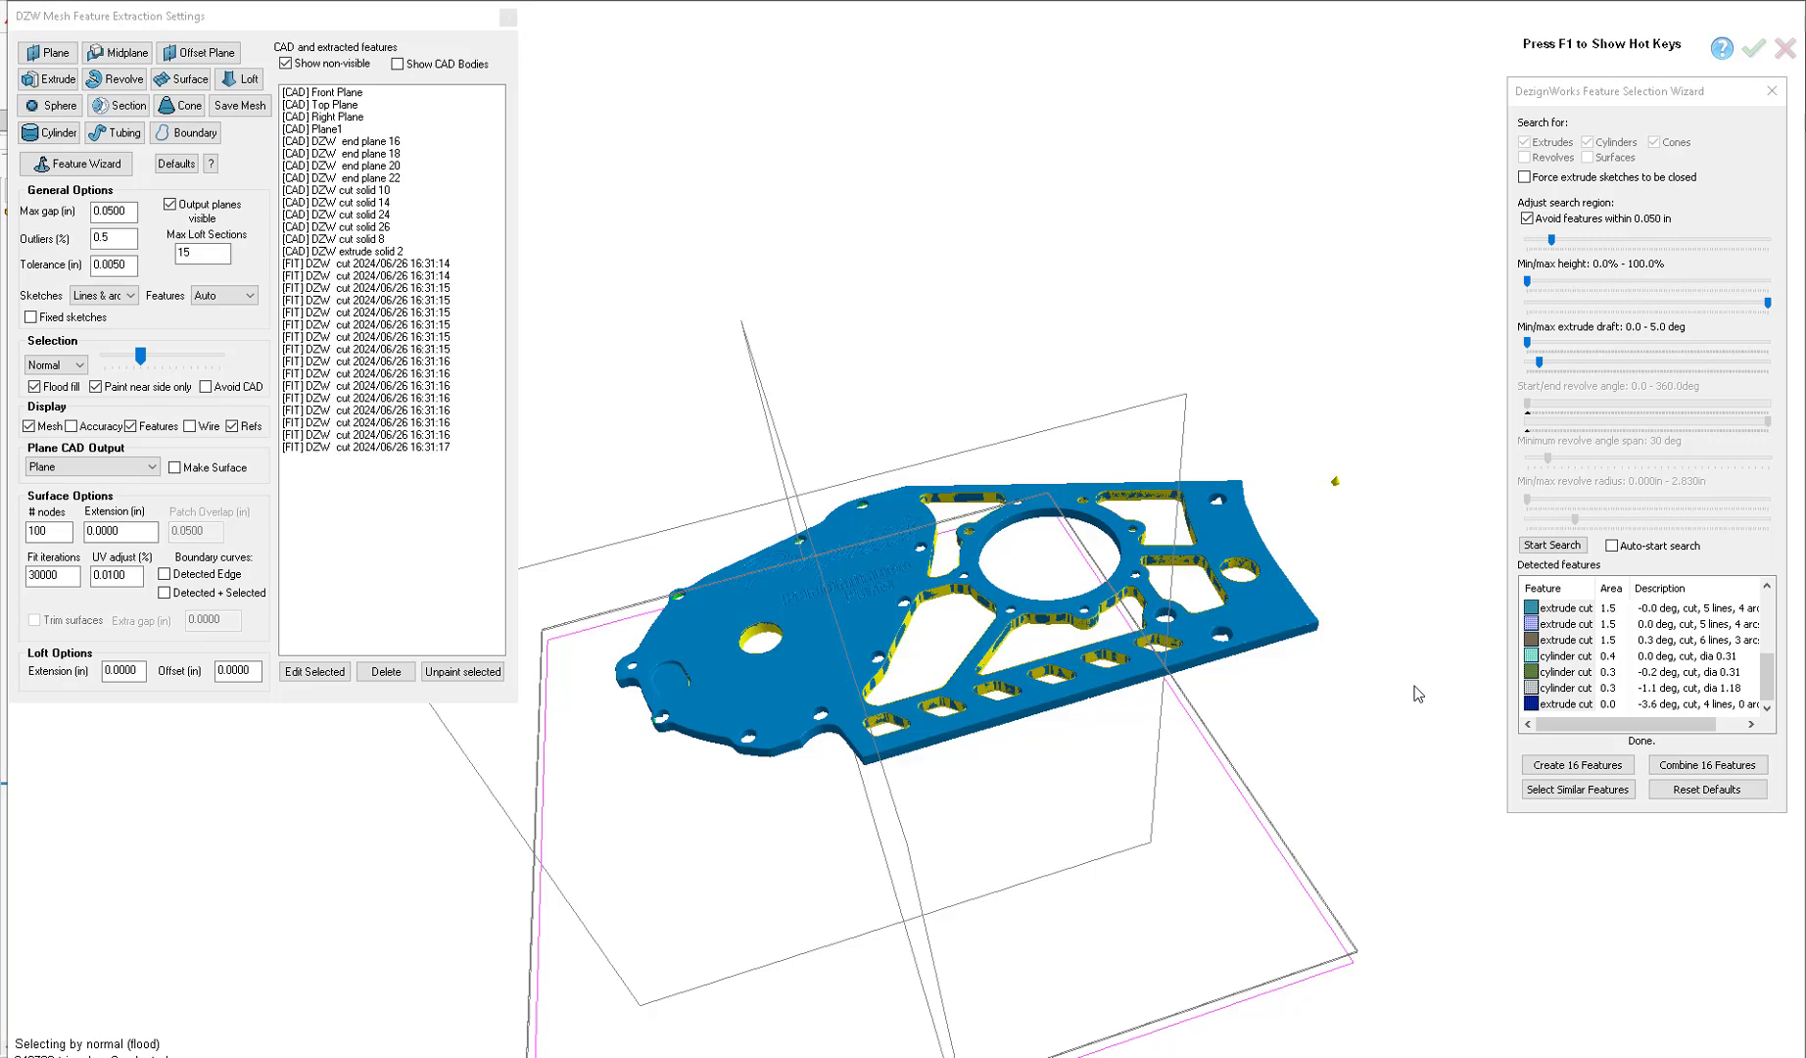
{"action": "left_click", "coordinate": [1753, 51]}
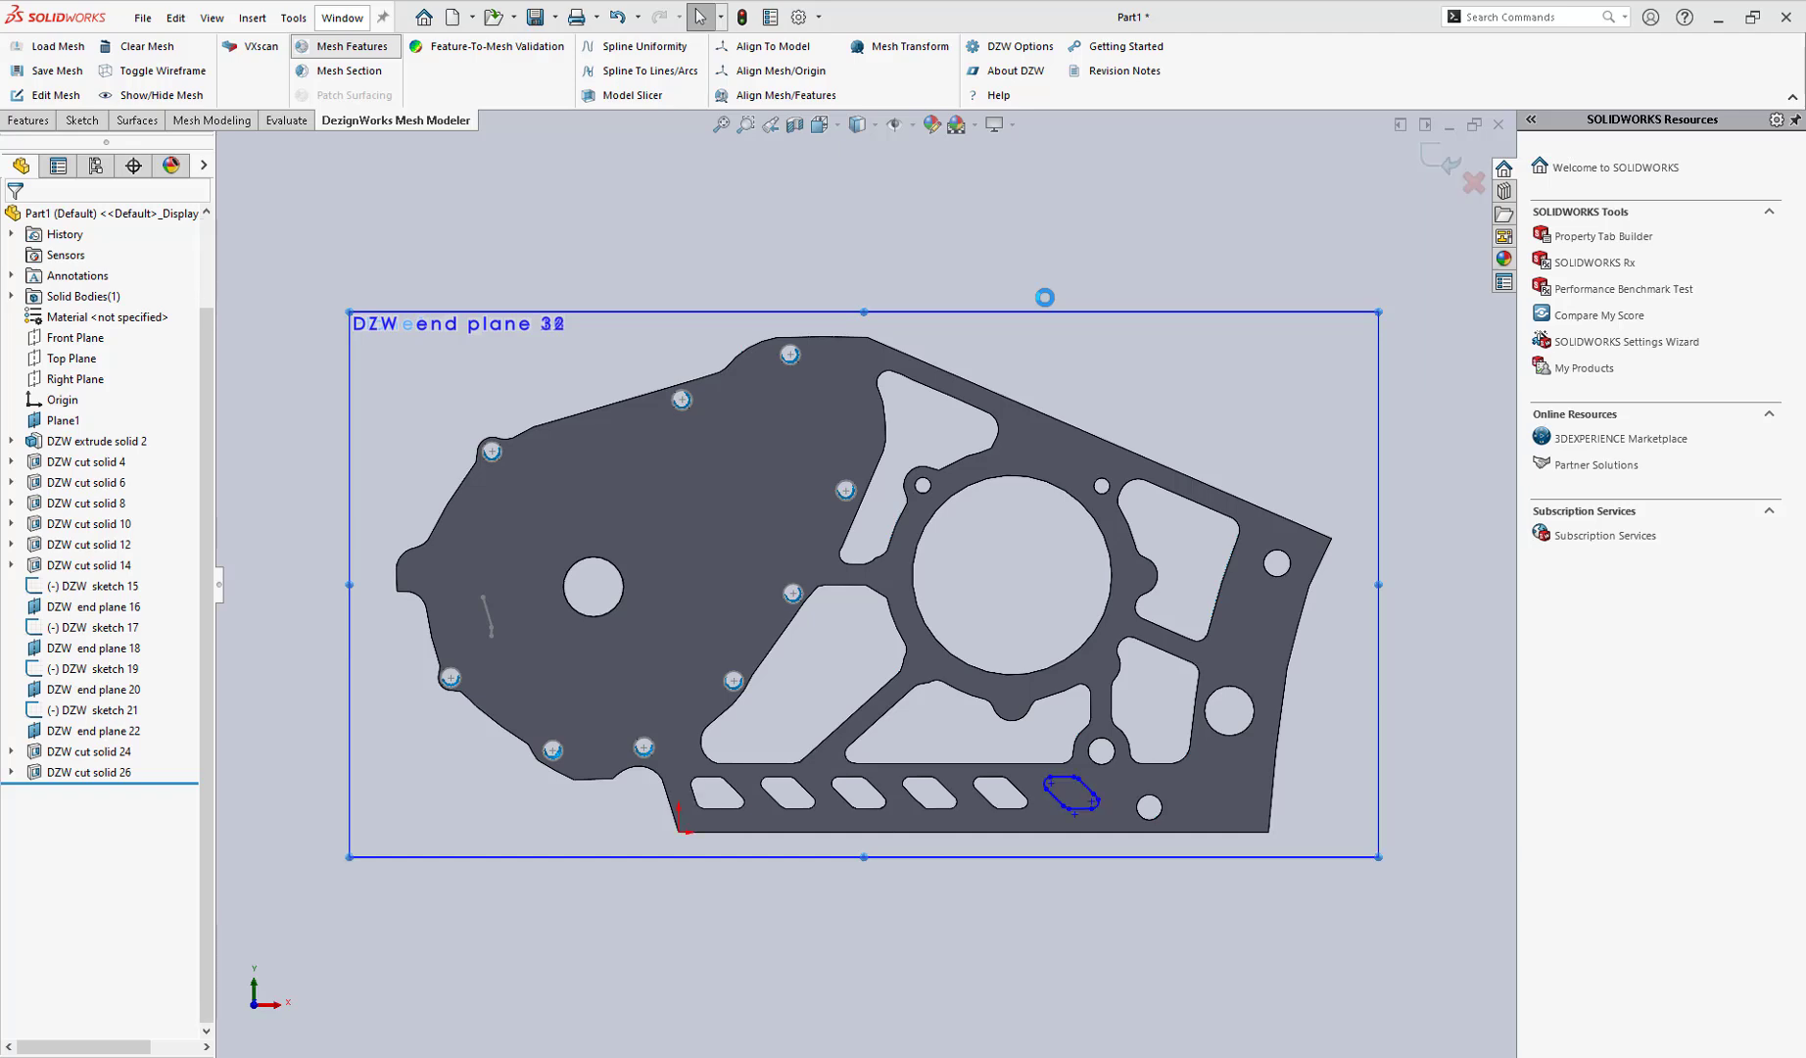
{"action": "left_click", "coordinate": [1040, 631]}
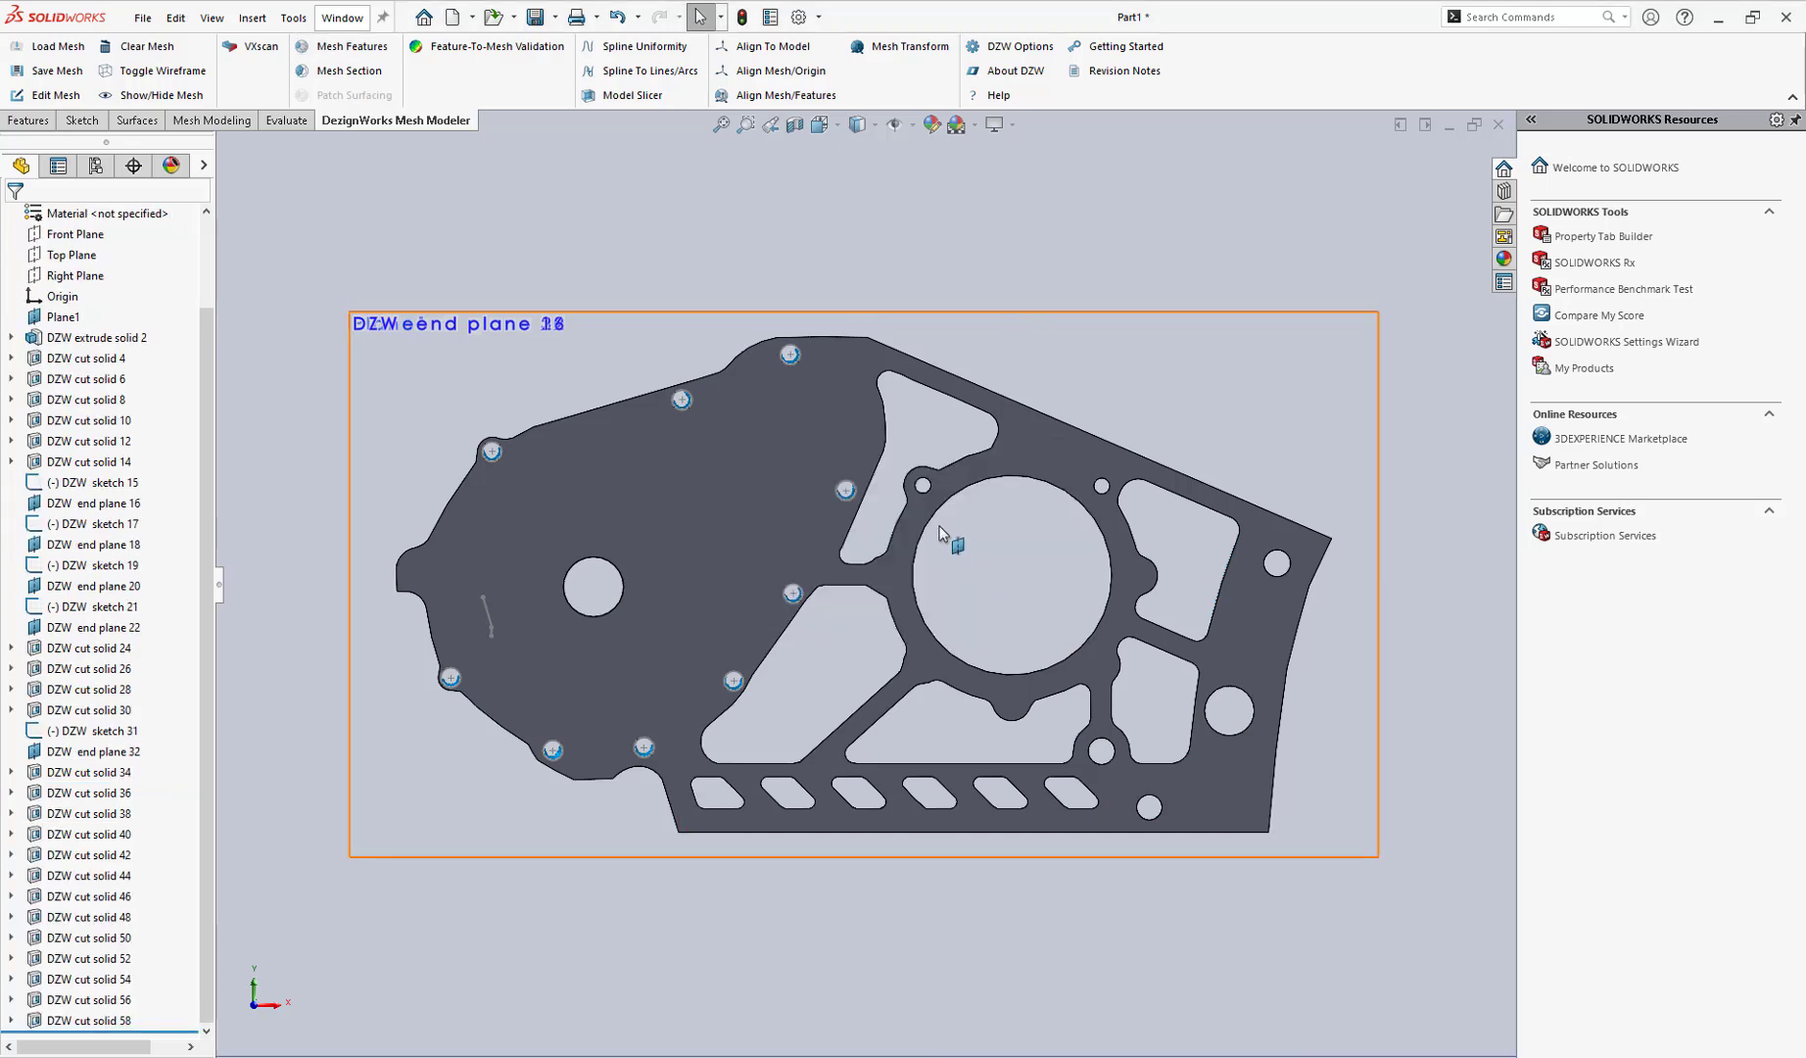
- Hide the scanned mesh to leave only the solid plate with its cutouts in view
{"action": "mouse_move", "coordinate": [932, 349]}
{"action": "middle_mouse_down"}
{"action": "mouse_move", "coordinate": [920, 410]}
{"action": "mouse_move", "coordinate": [922, 350]}
{"action": "mouse_move", "coordinate": [976, 495]}
{"action": "mouse_move", "coordinate": [777, 377]}
{"action": "middle_mouse_up"}
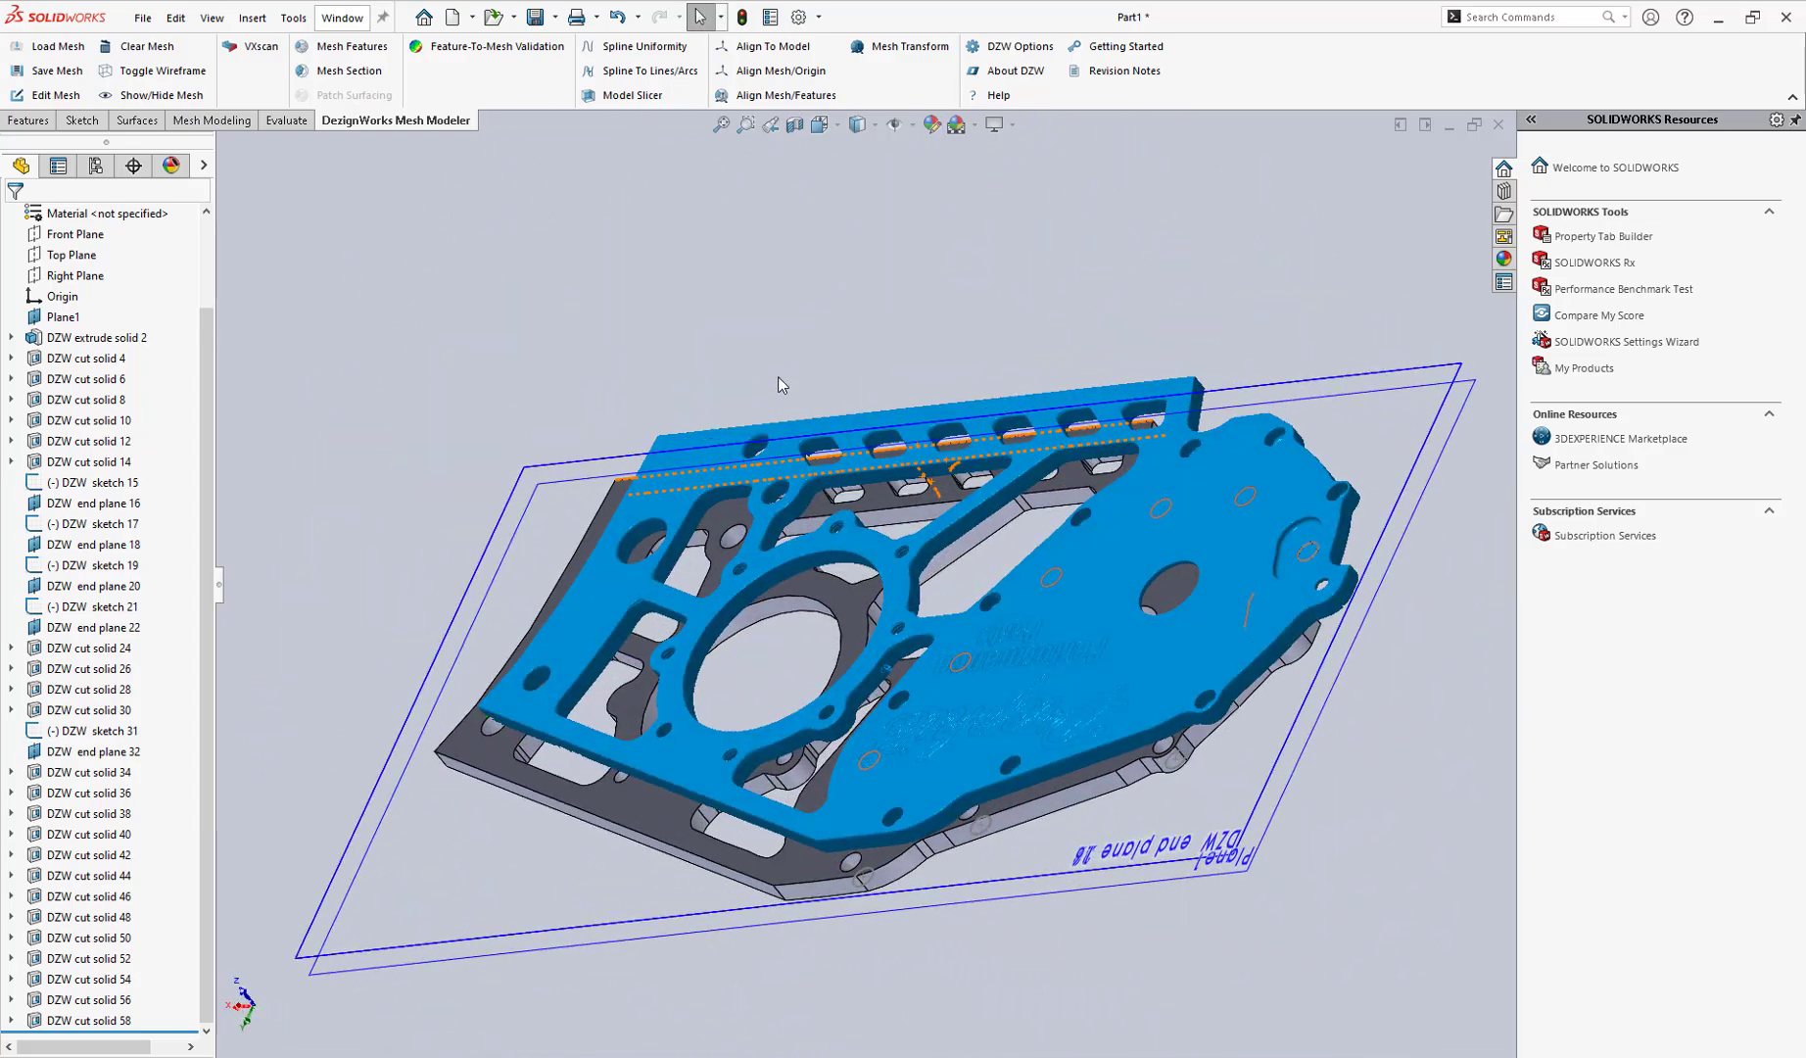
{"action": "left_click", "coordinate": [152, 95]}
{"action": "middle_click_drag", "start_coordinate": [541, 284], "coordinate": [1058, 587]}
{"action": "scroll", "coordinate": [614, 320], "scroll_direction": "down", "scroll_amount": 4}
- Open DZW sketch 43, the profile of the irregular cutout beside the large round hole, for editing
{"action": "left_click", "coordinate": [1056, 586]}
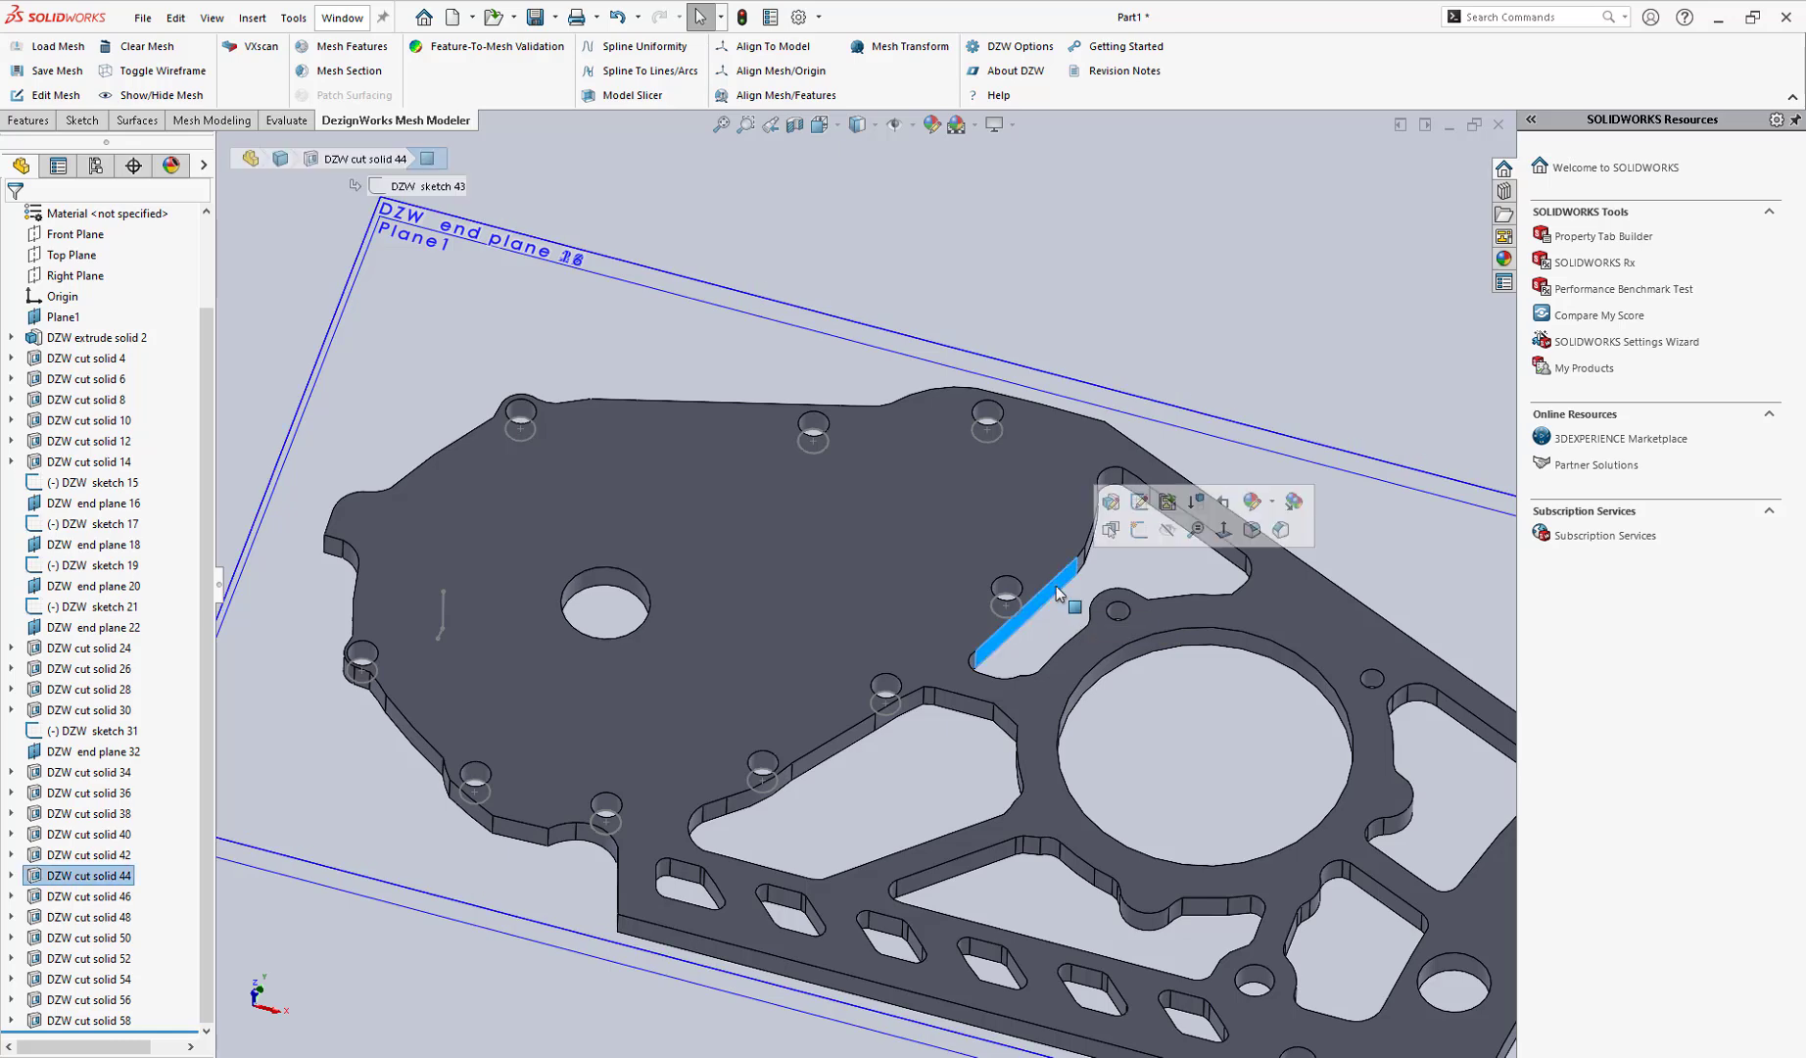
{"action": "left_click", "coordinate": [12, 876]}
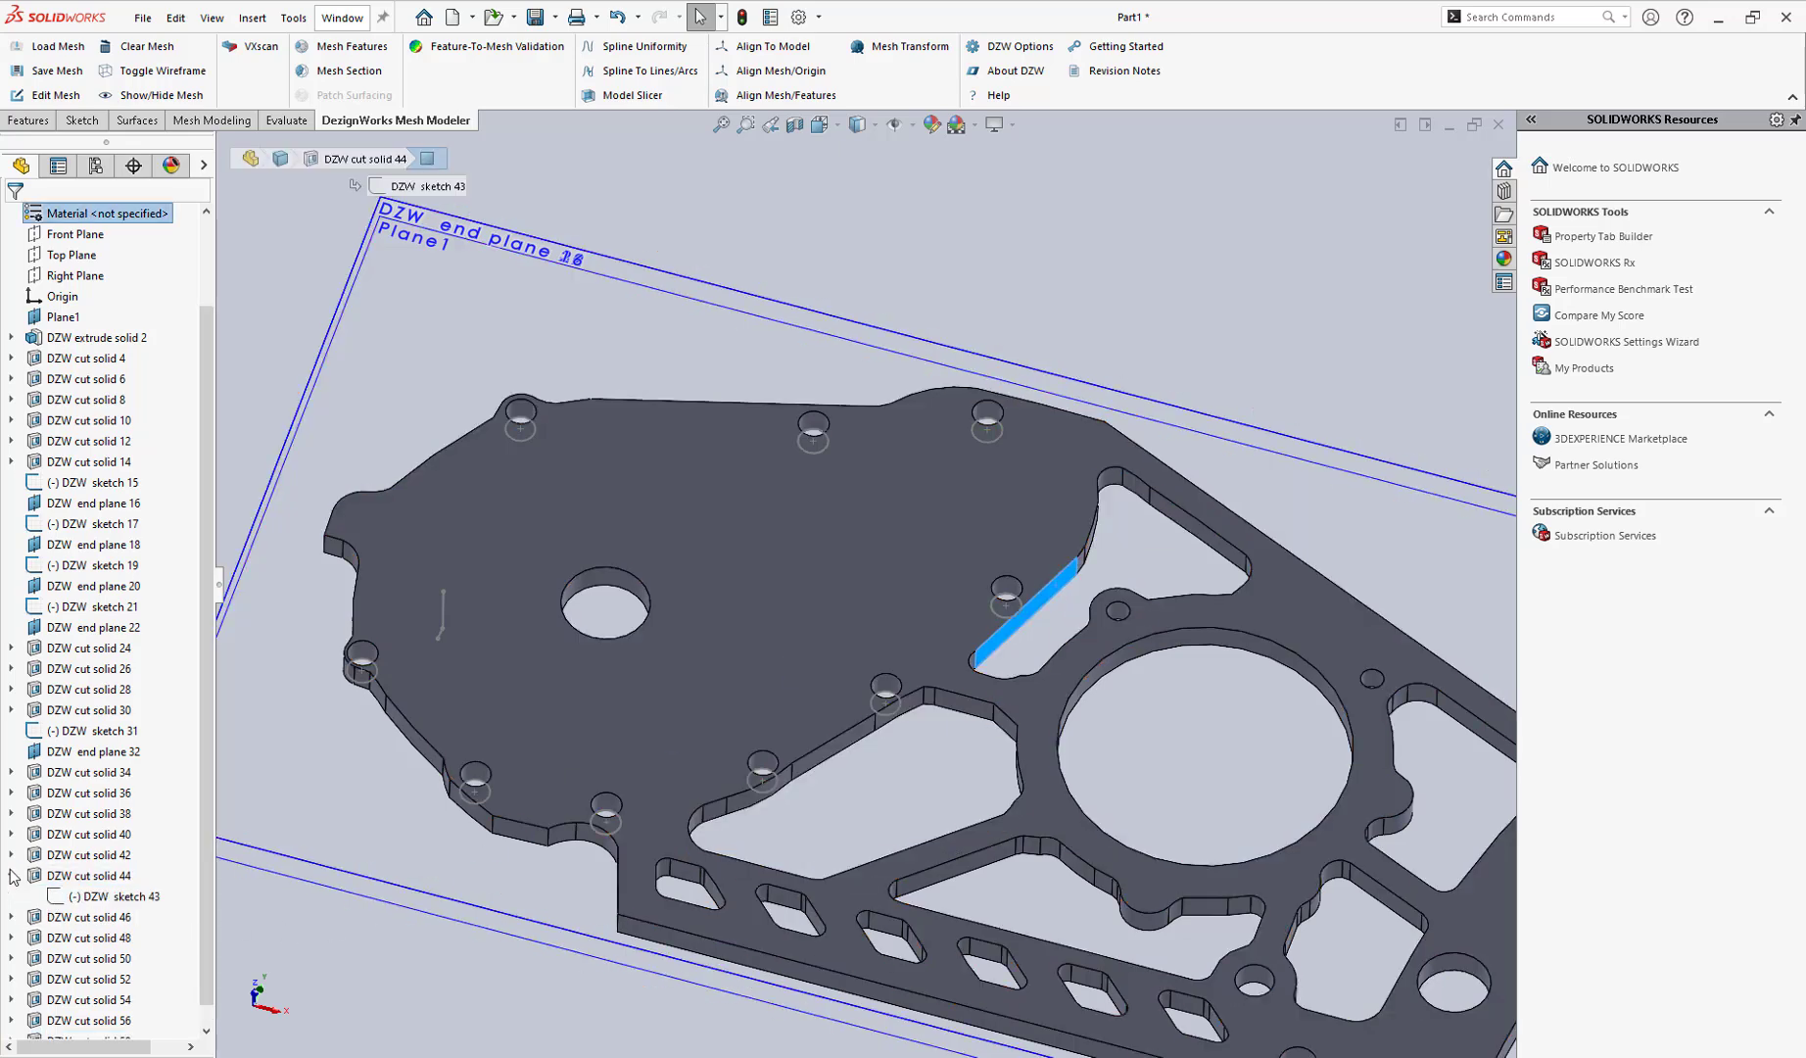
{"action": "left_click", "coordinate": [136, 899]}
{"action": "left_click", "coordinate": [151, 845]}
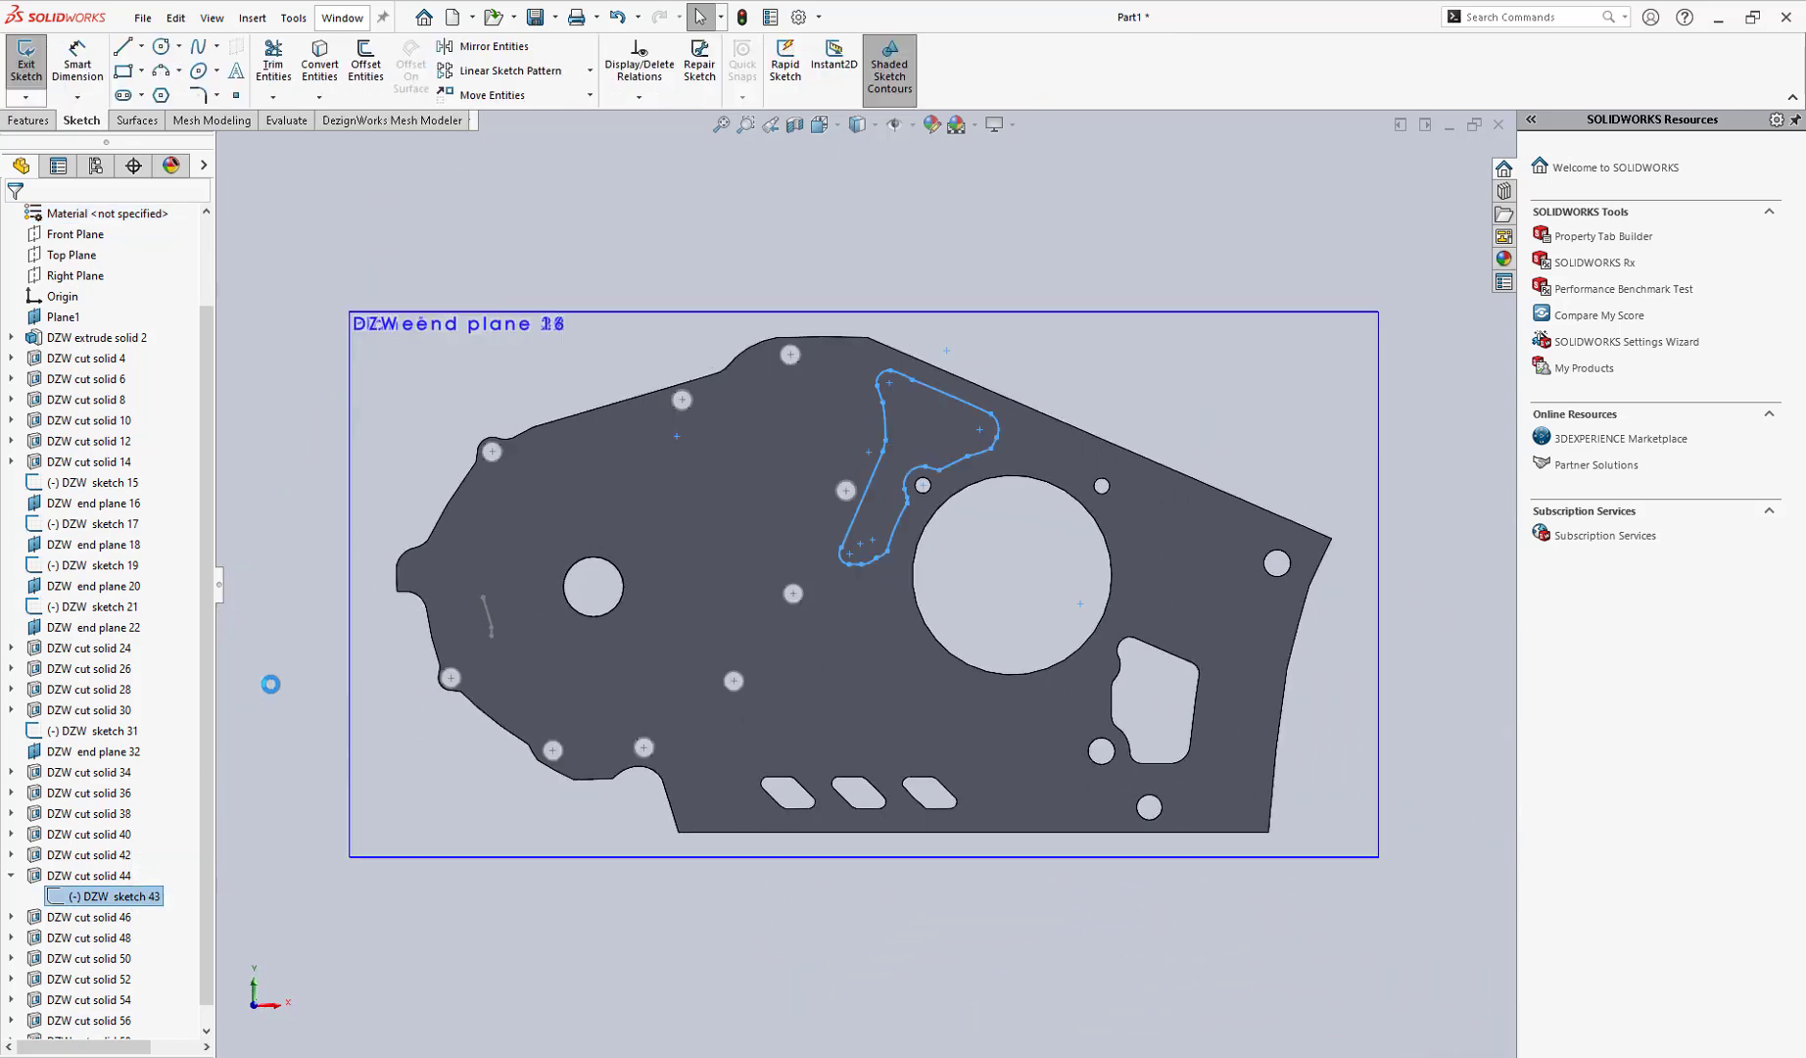
{"action": "scroll", "coordinate": [897, 413], "scroll_direction": "down", "scroll_amount": 5}
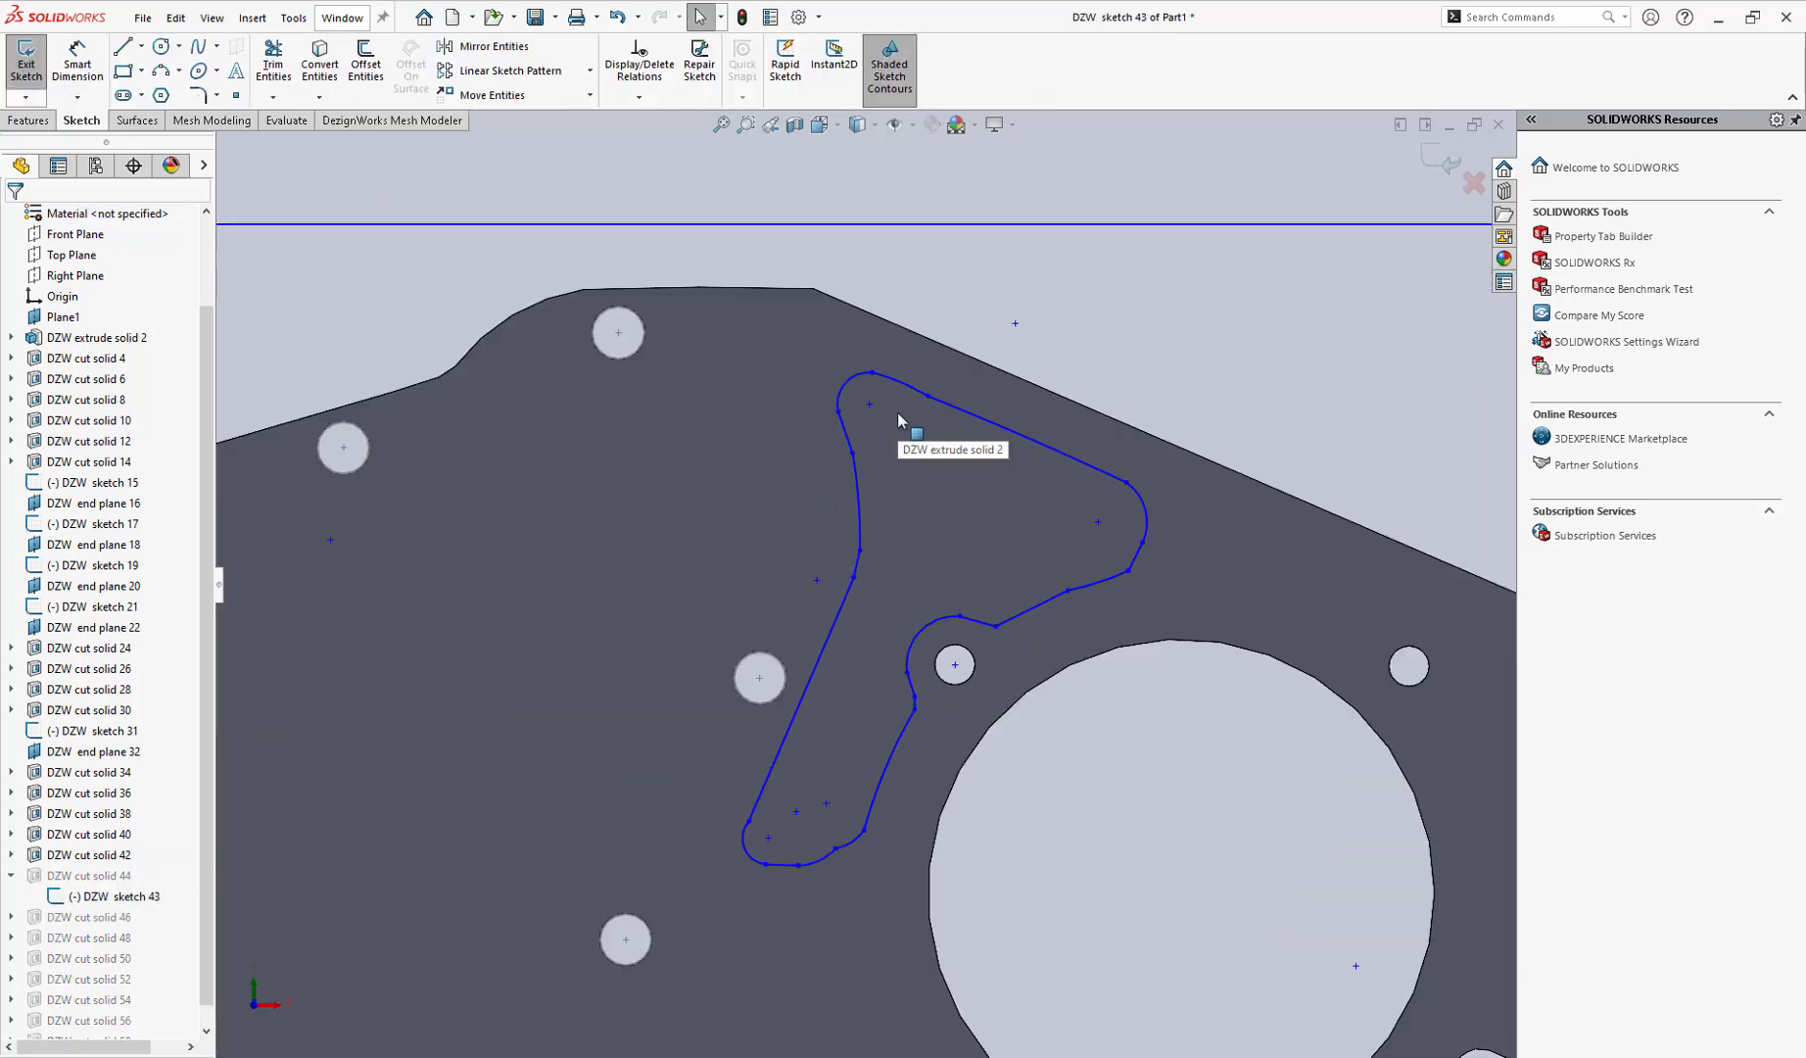
{"action": "scroll", "coordinate": [897, 412], "scroll_direction": "down", "scroll_amount": 1}
{"action": "scroll", "coordinate": [899, 414], "scroll_direction": "up", "scroll_amount": 1}
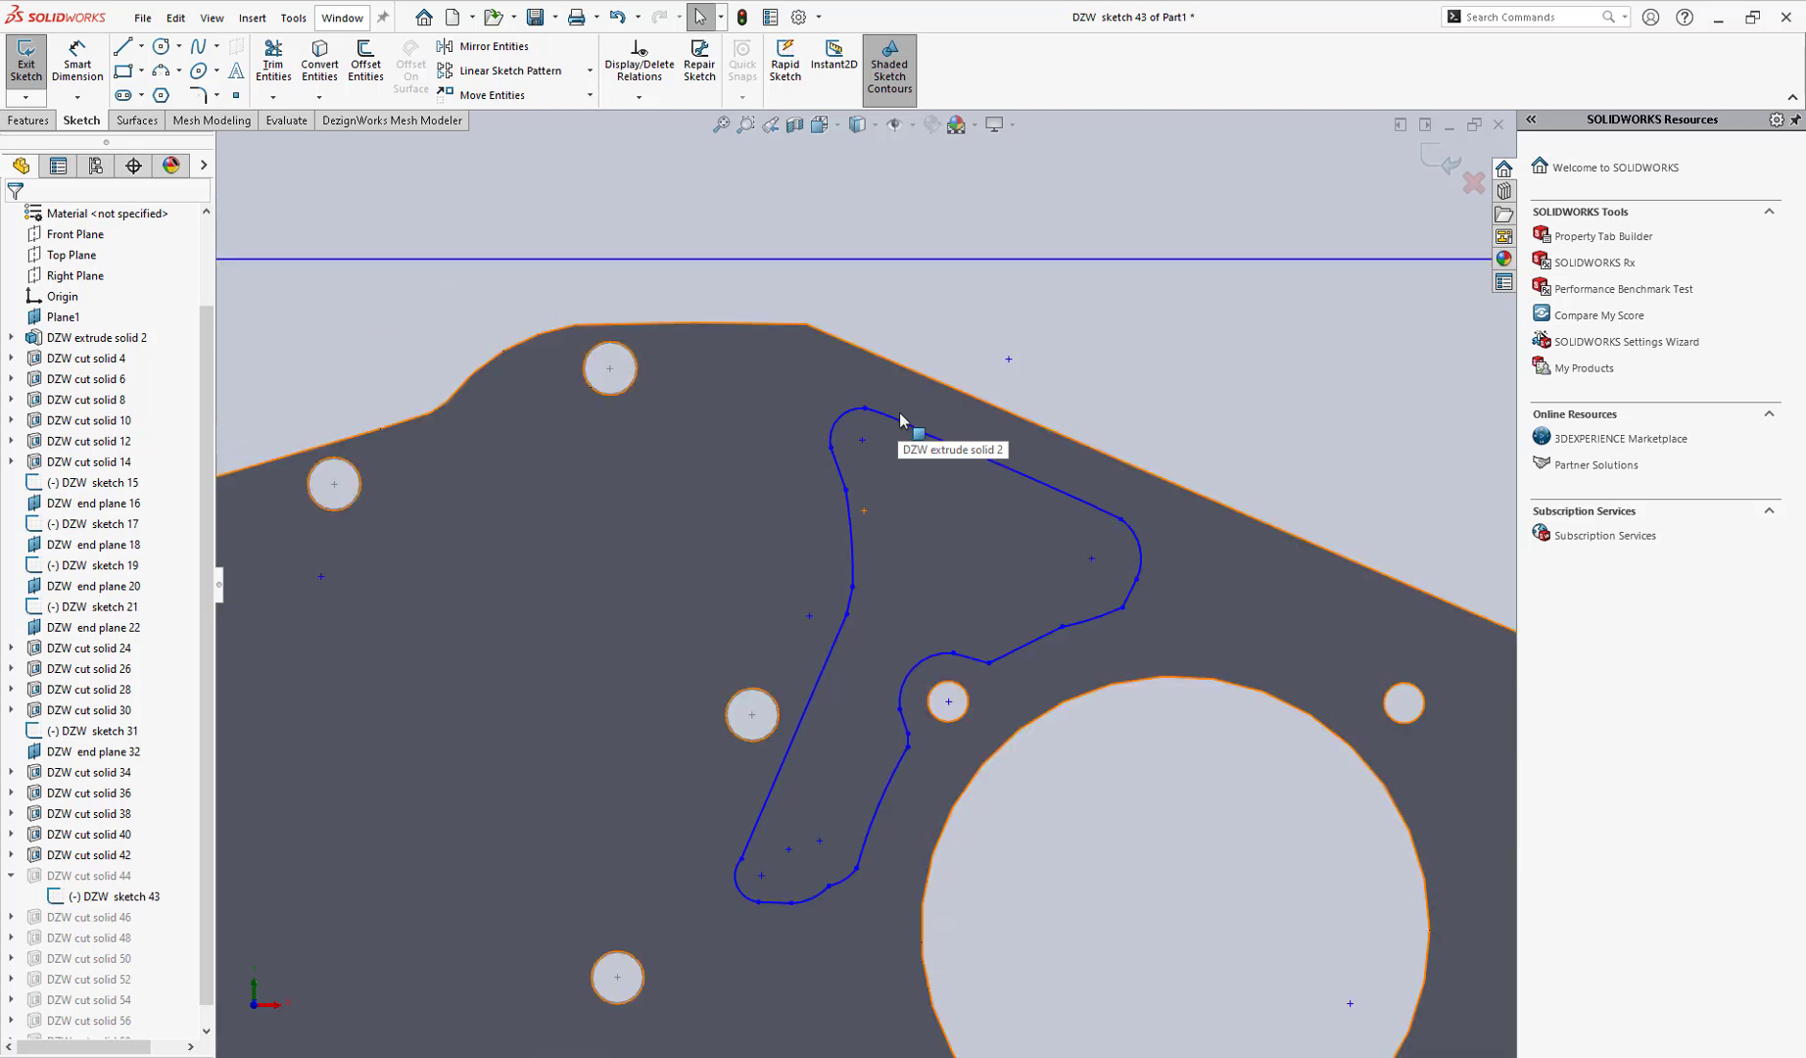
- Dimension the radius of the rounded upper corner of the irregular cutout profile, accepting its scanned value
{"action": "left_click", "coordinate": [77, 61]}
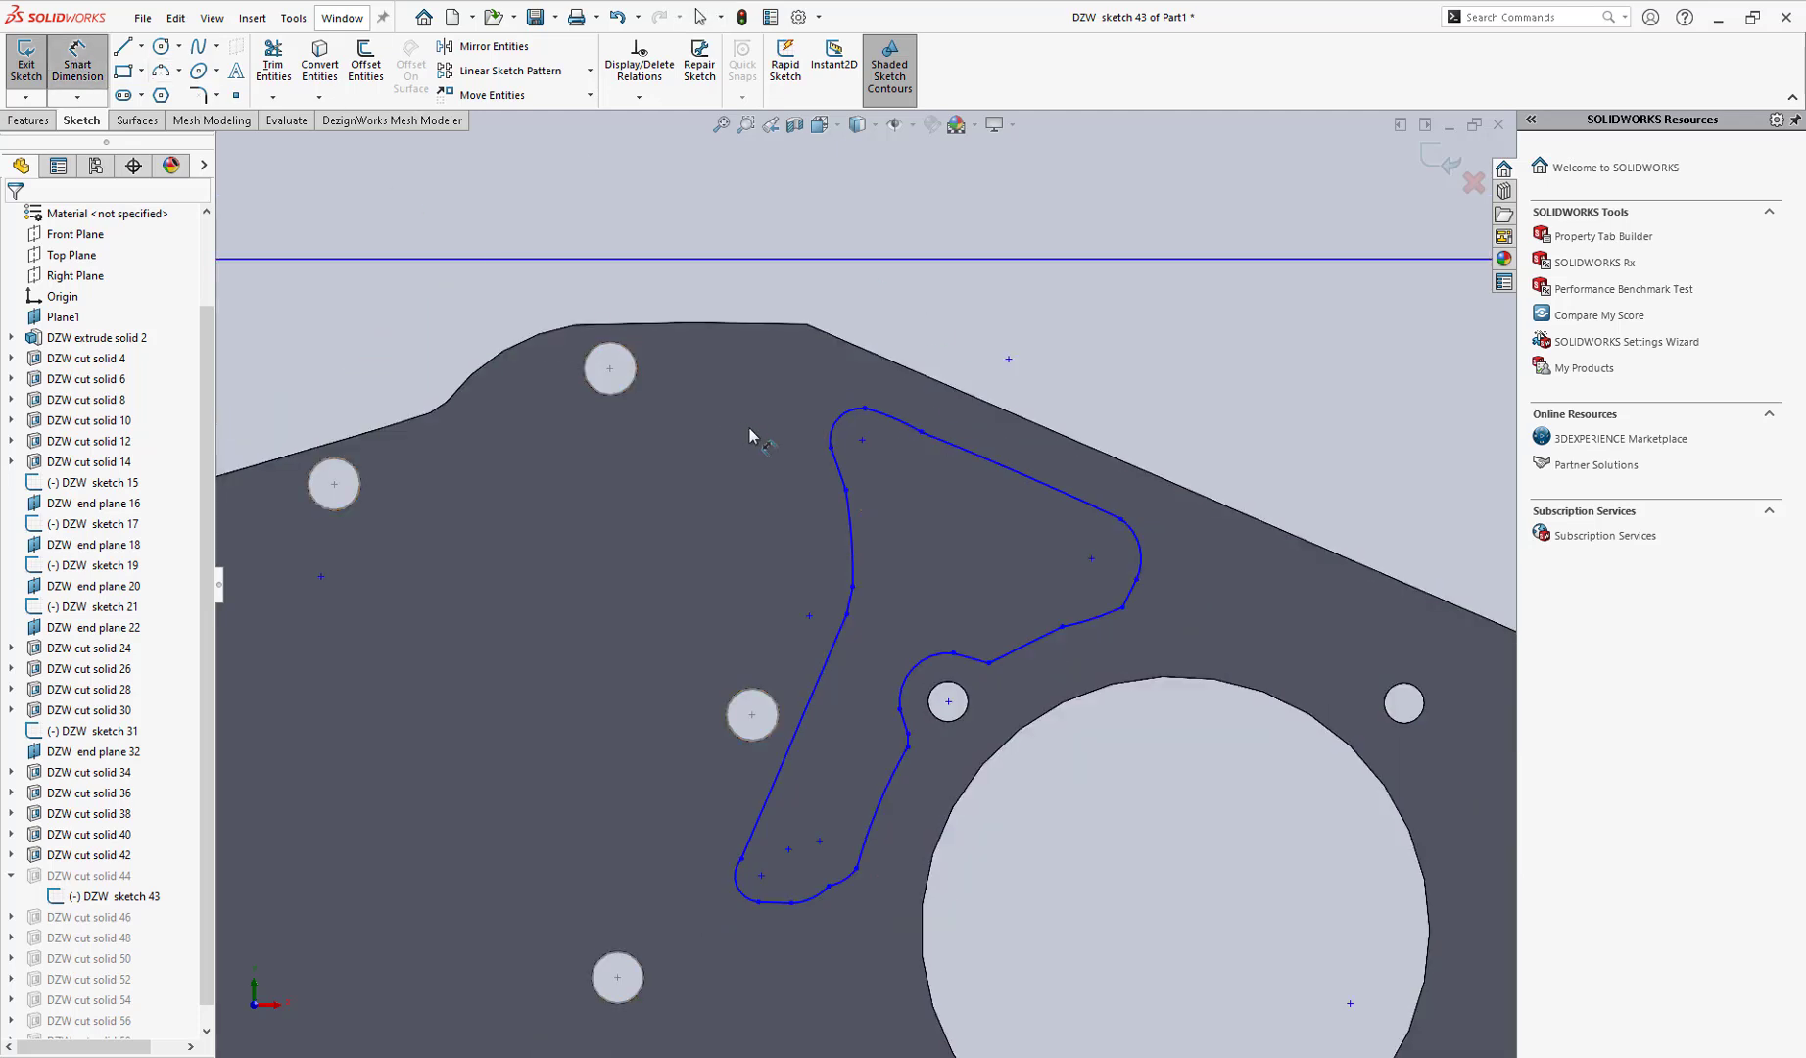
{"action": "left_click", "coordinate": [842, 423]}
{"action": "left_click", "coordinate": [773, 238]}
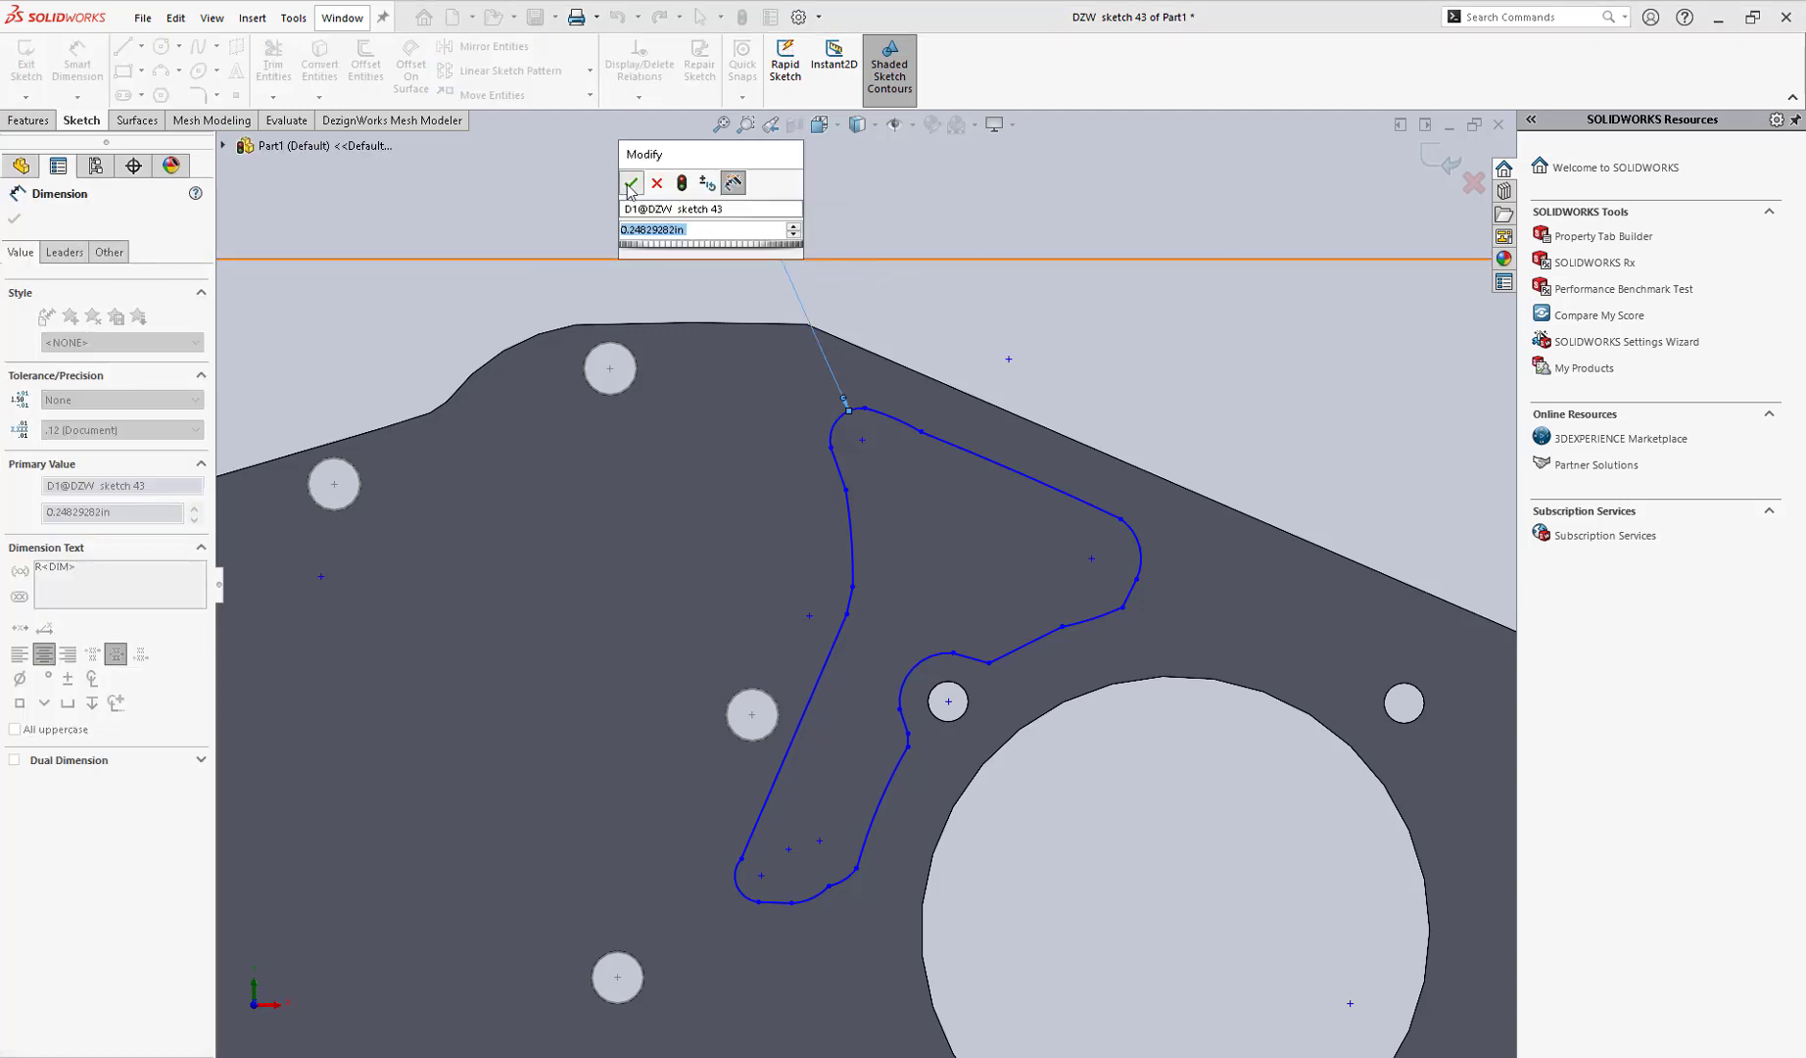
{"action": "left_click", "coordinate": [631, 183]}
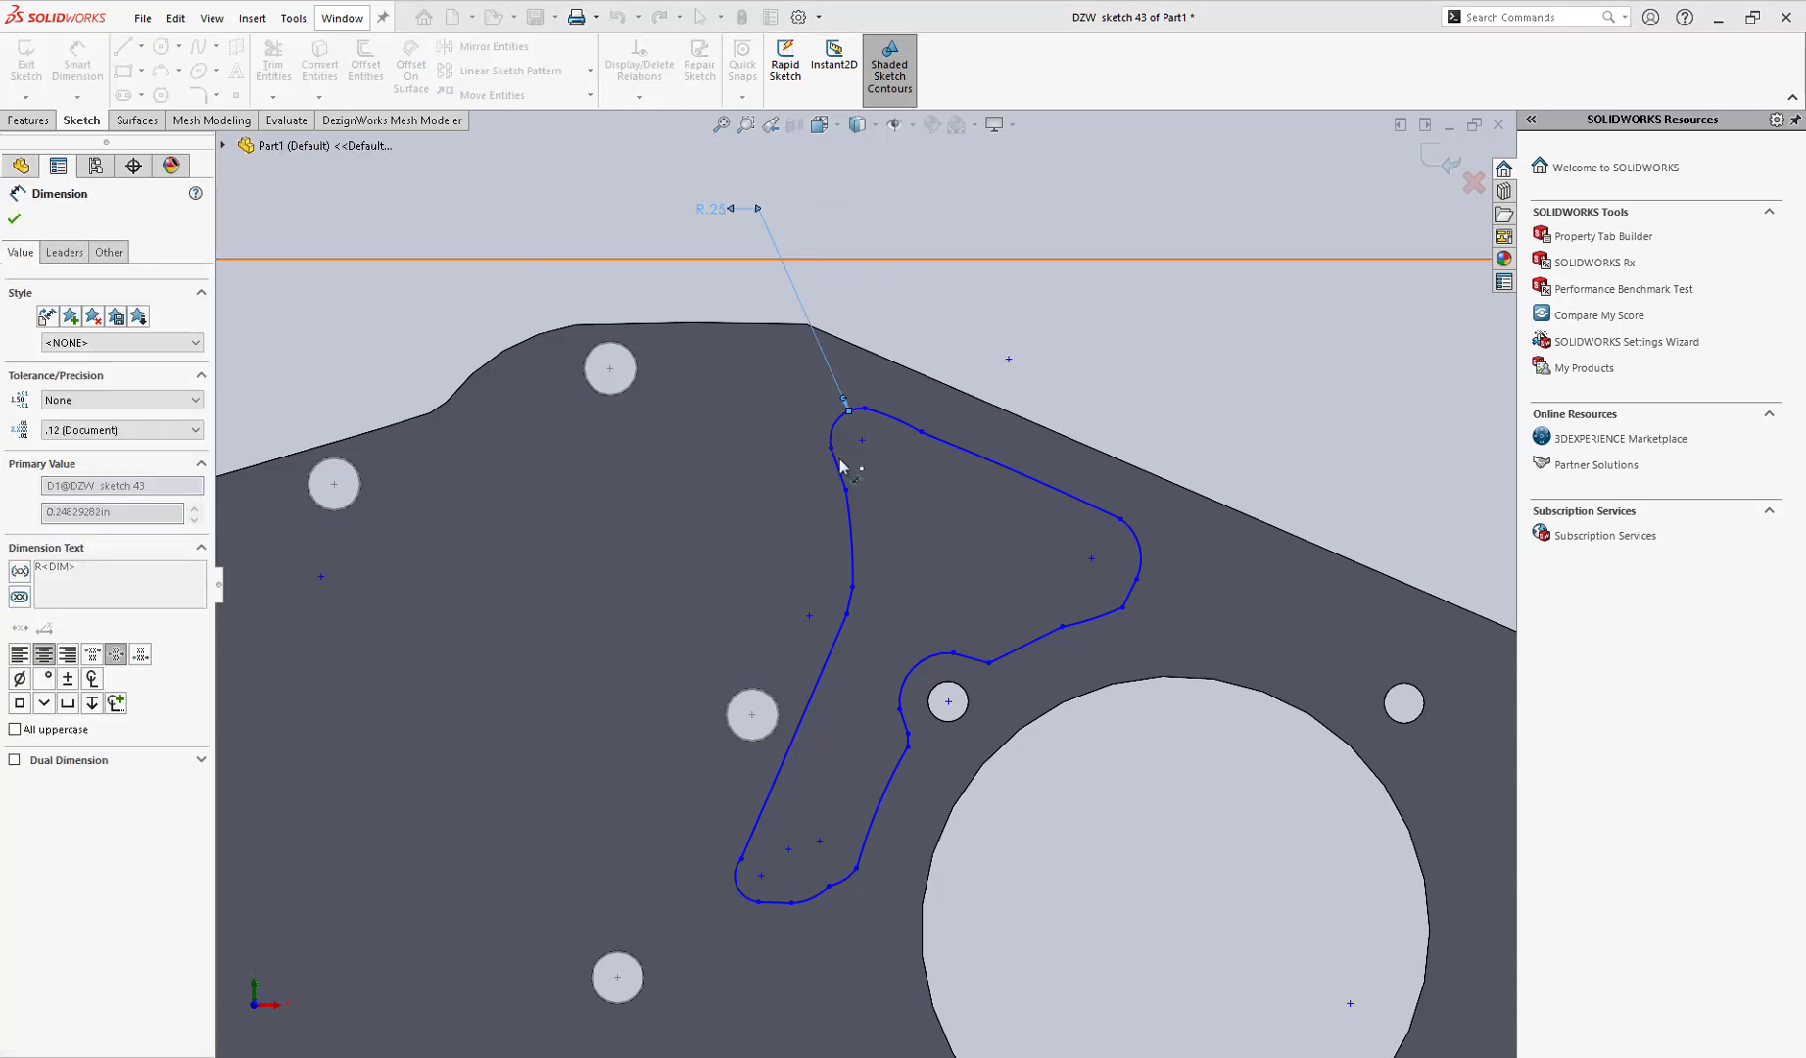
- Dimension the length of the long straight slanted edge of the cutout profile, accepting its scanned value
{"action": "left_click", "coordinate": [803, 732]}
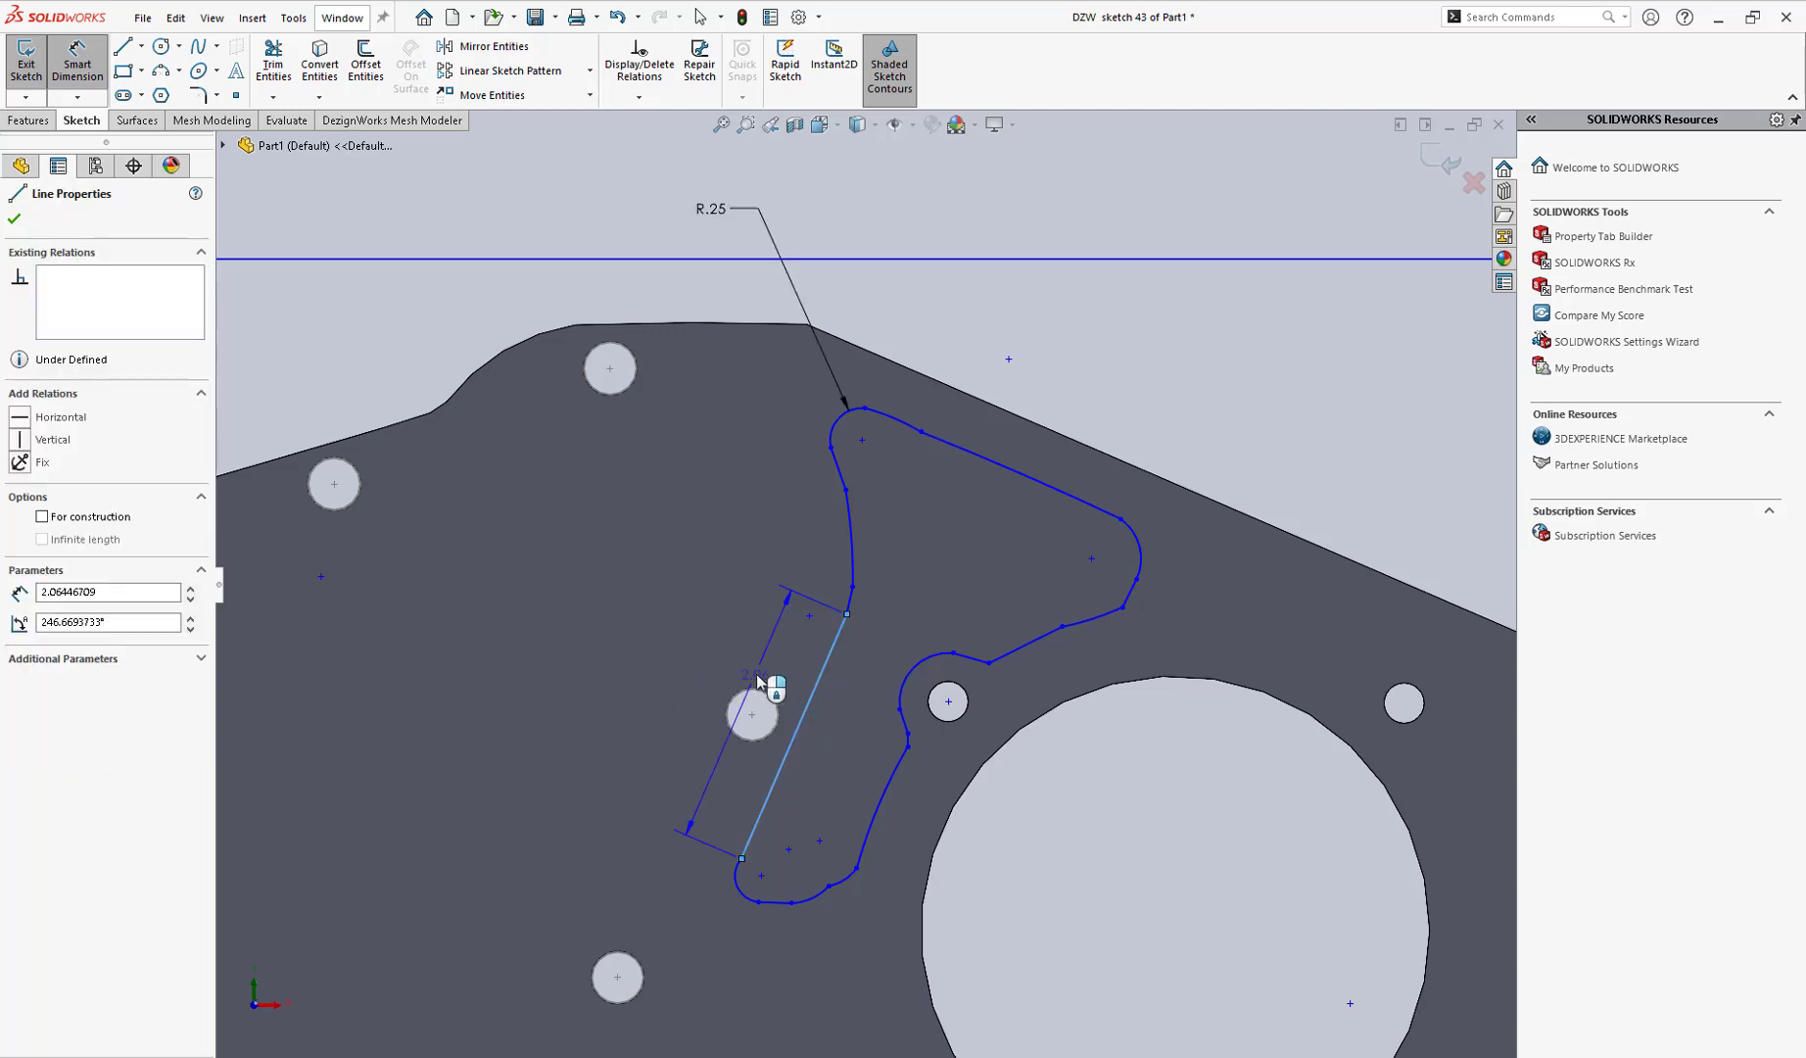
{"action": "left_click", "coordinate": [774, 679]}
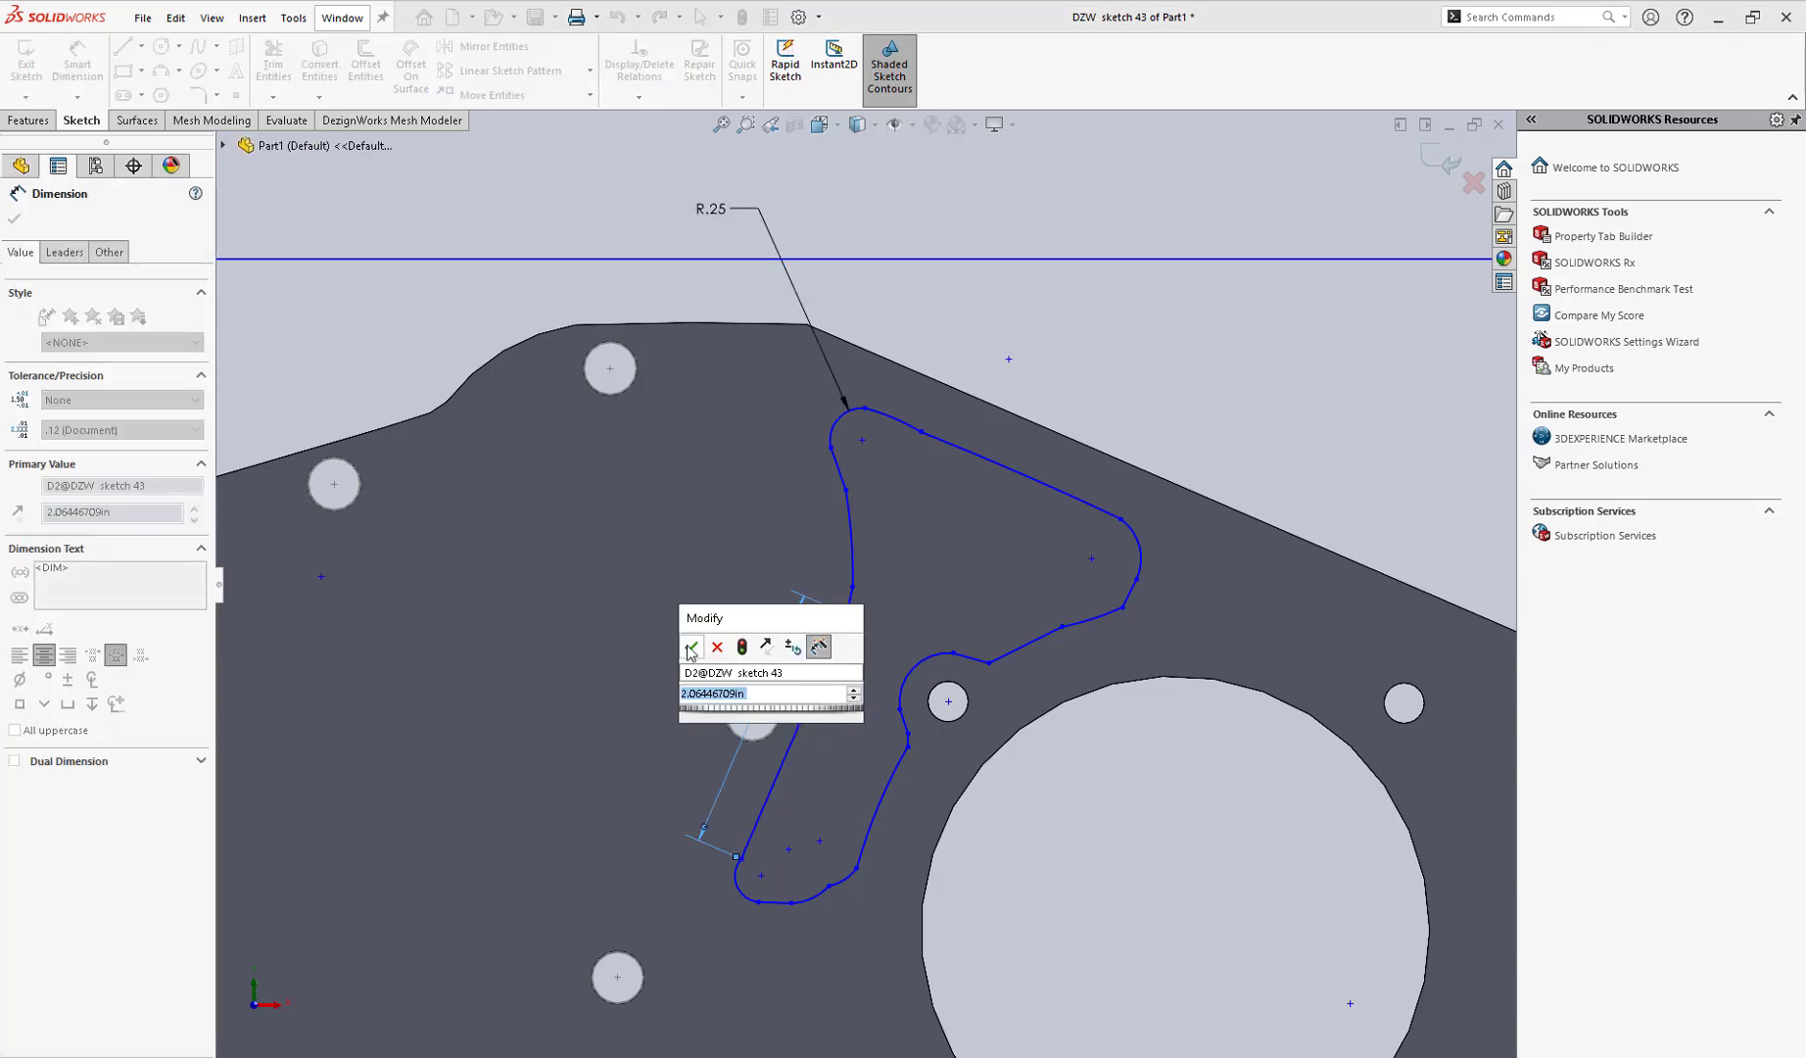
{"action": "key", "text": "Return"}
{"action": "scroll", "coordinate": [762, 901], "scroll_direction": "down", "scroll_amount": 3}
{"action": "scroll", "coordinate": [762, 901], "scroll_direction": "up", "scroll_amount": 3}
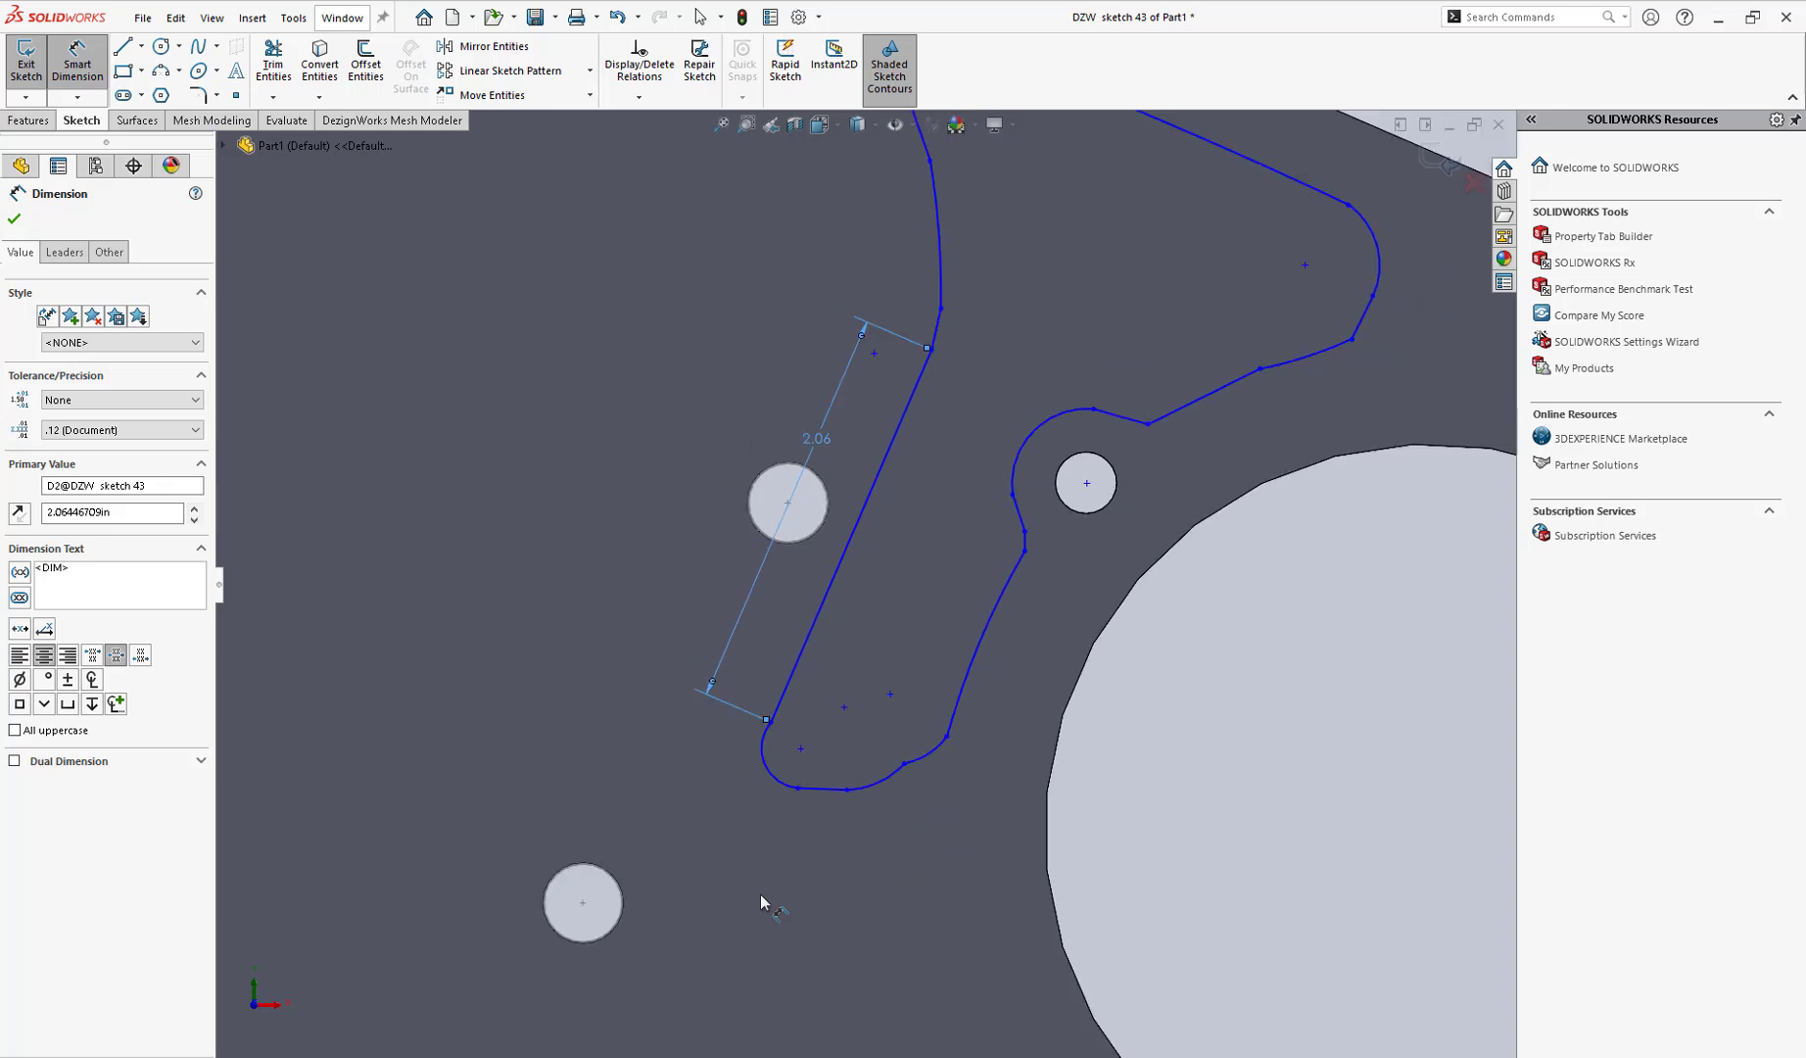
{"action": "scroll", "coordinate": [762, 900], "scroll_direction": "up", "scroll_amount": 2}
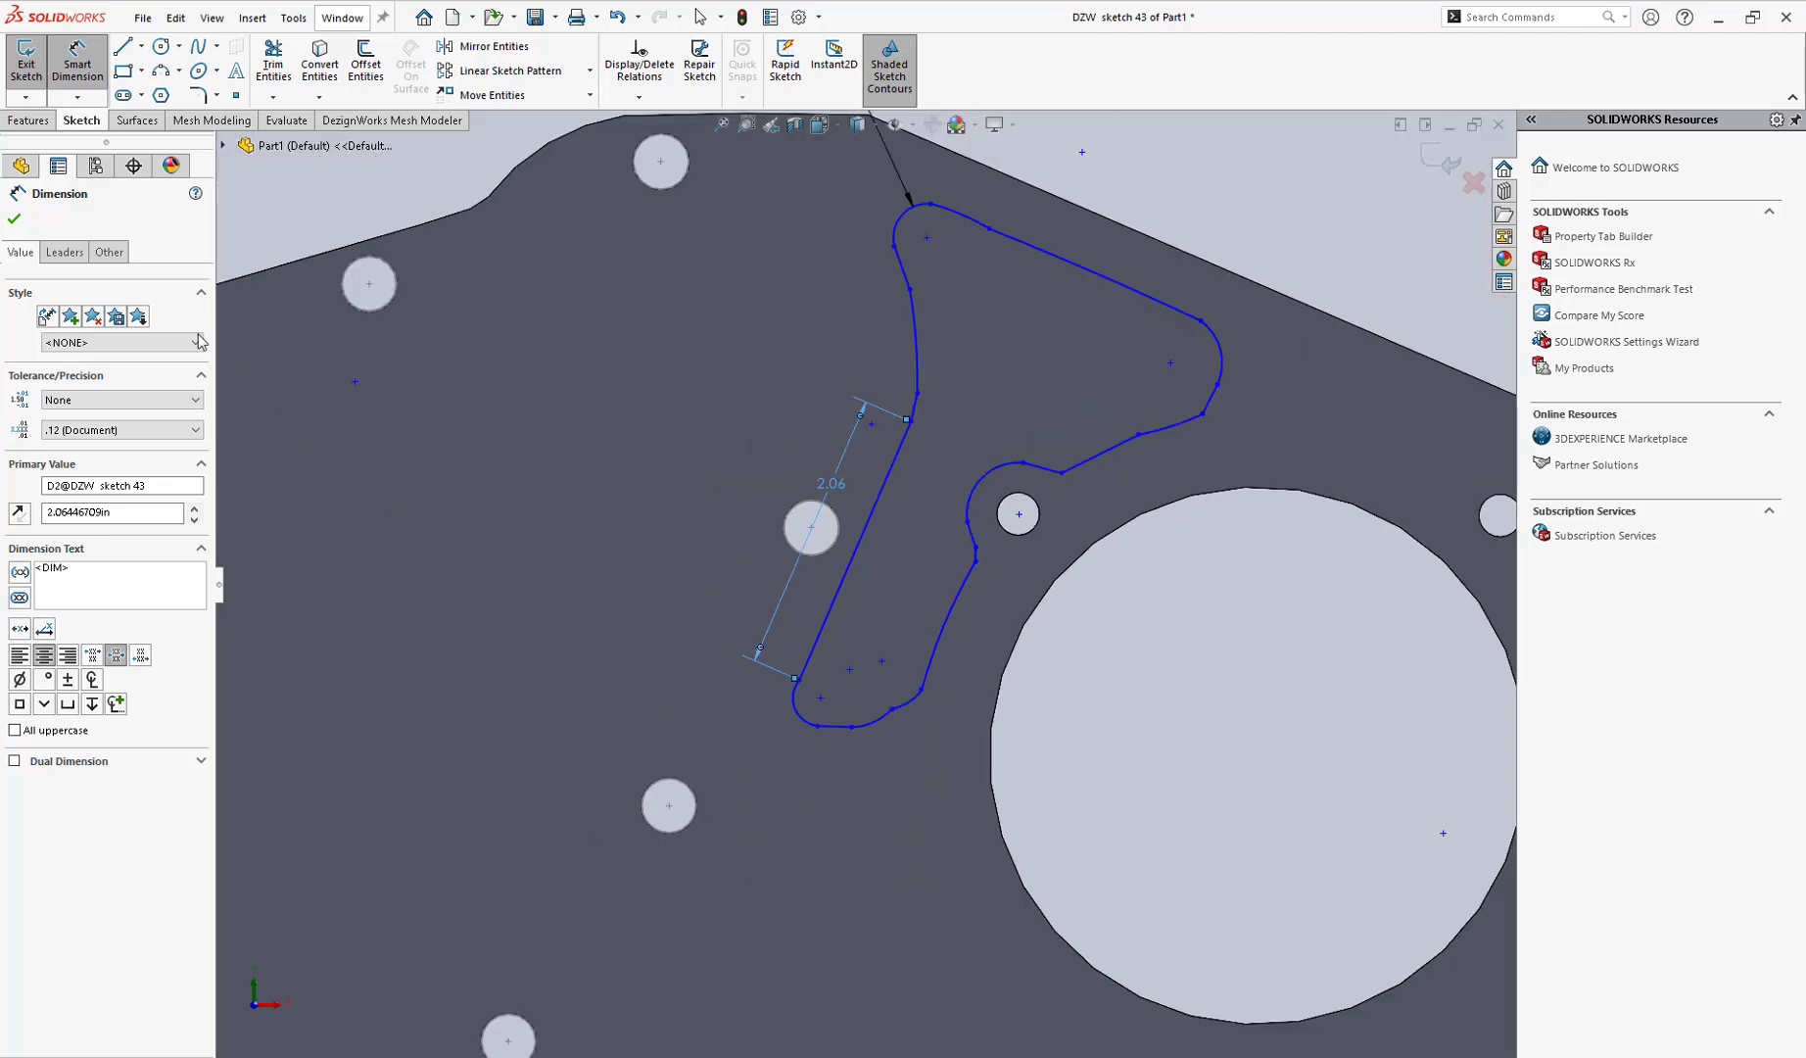
{"action": "left_click", "coordinate": [14, 218]}
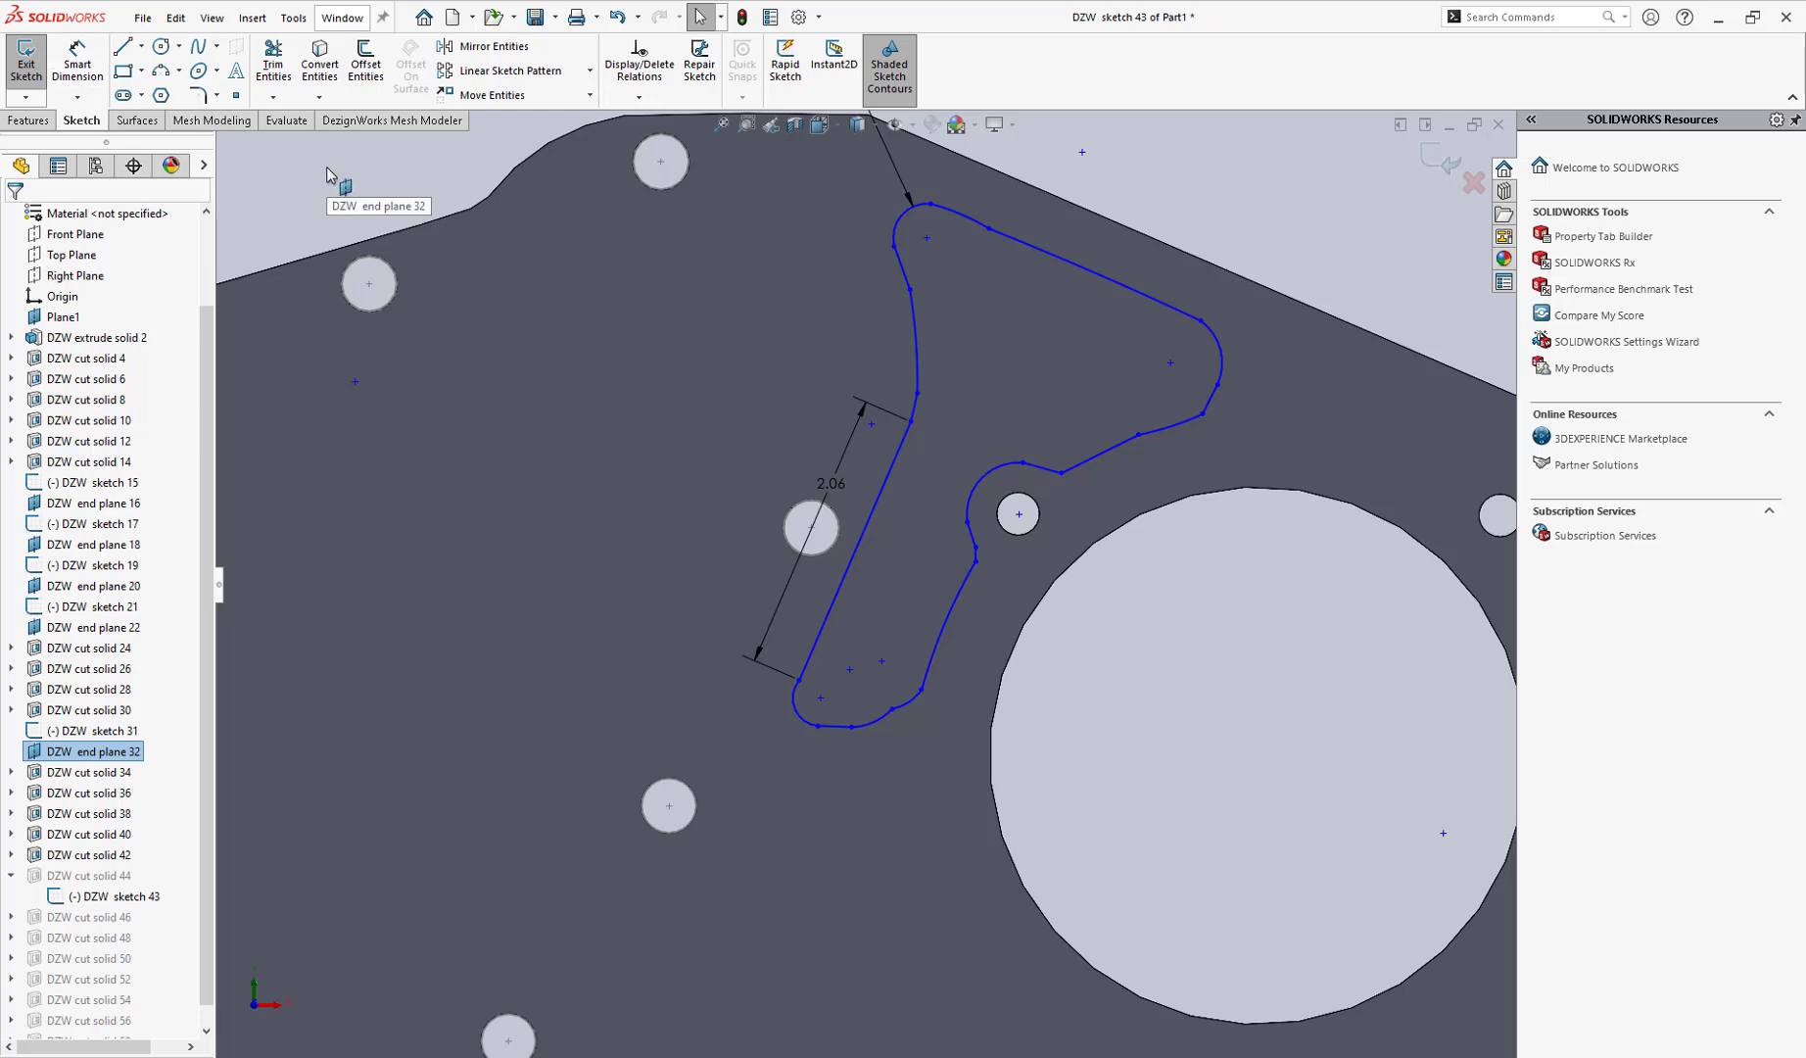
- Dimension the radius of the arc at the lower end of the slanted edge, accepting its scanned value
{"action": "left_click", "coordinate": [77, 60]}
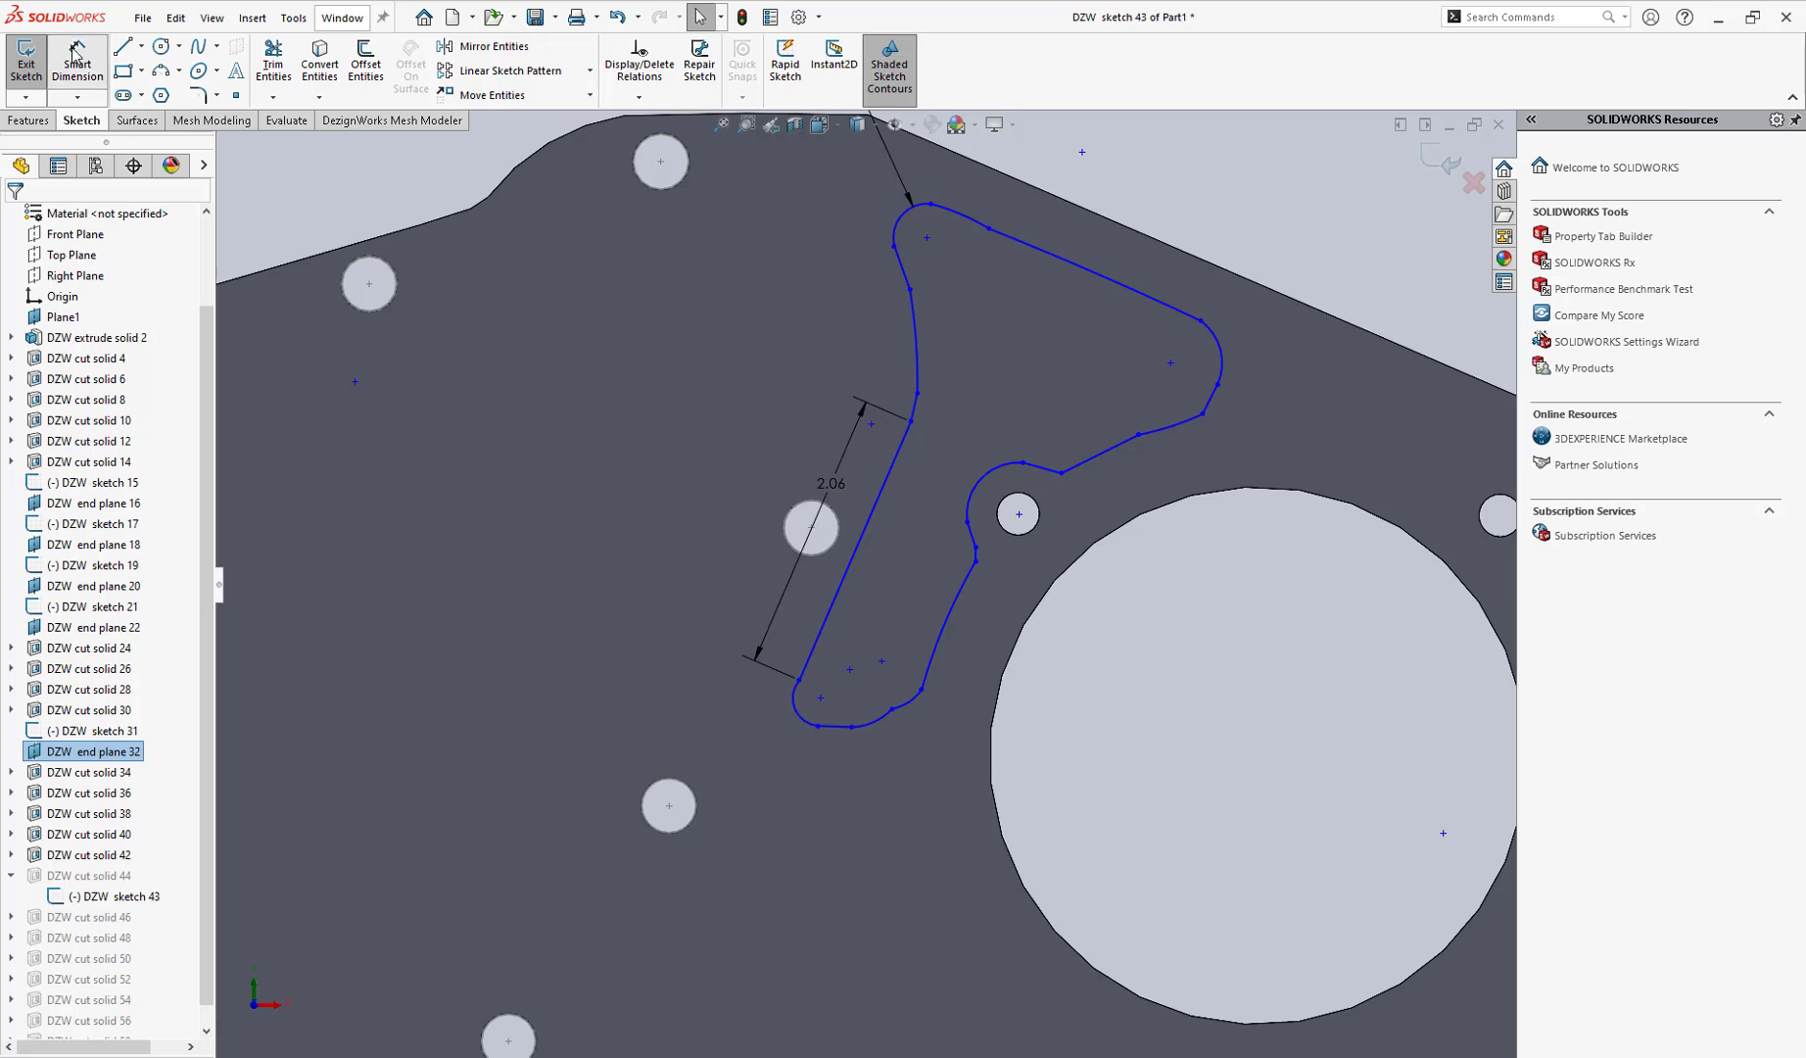
{"action": "left_click", "coordinate": [795, 722]}
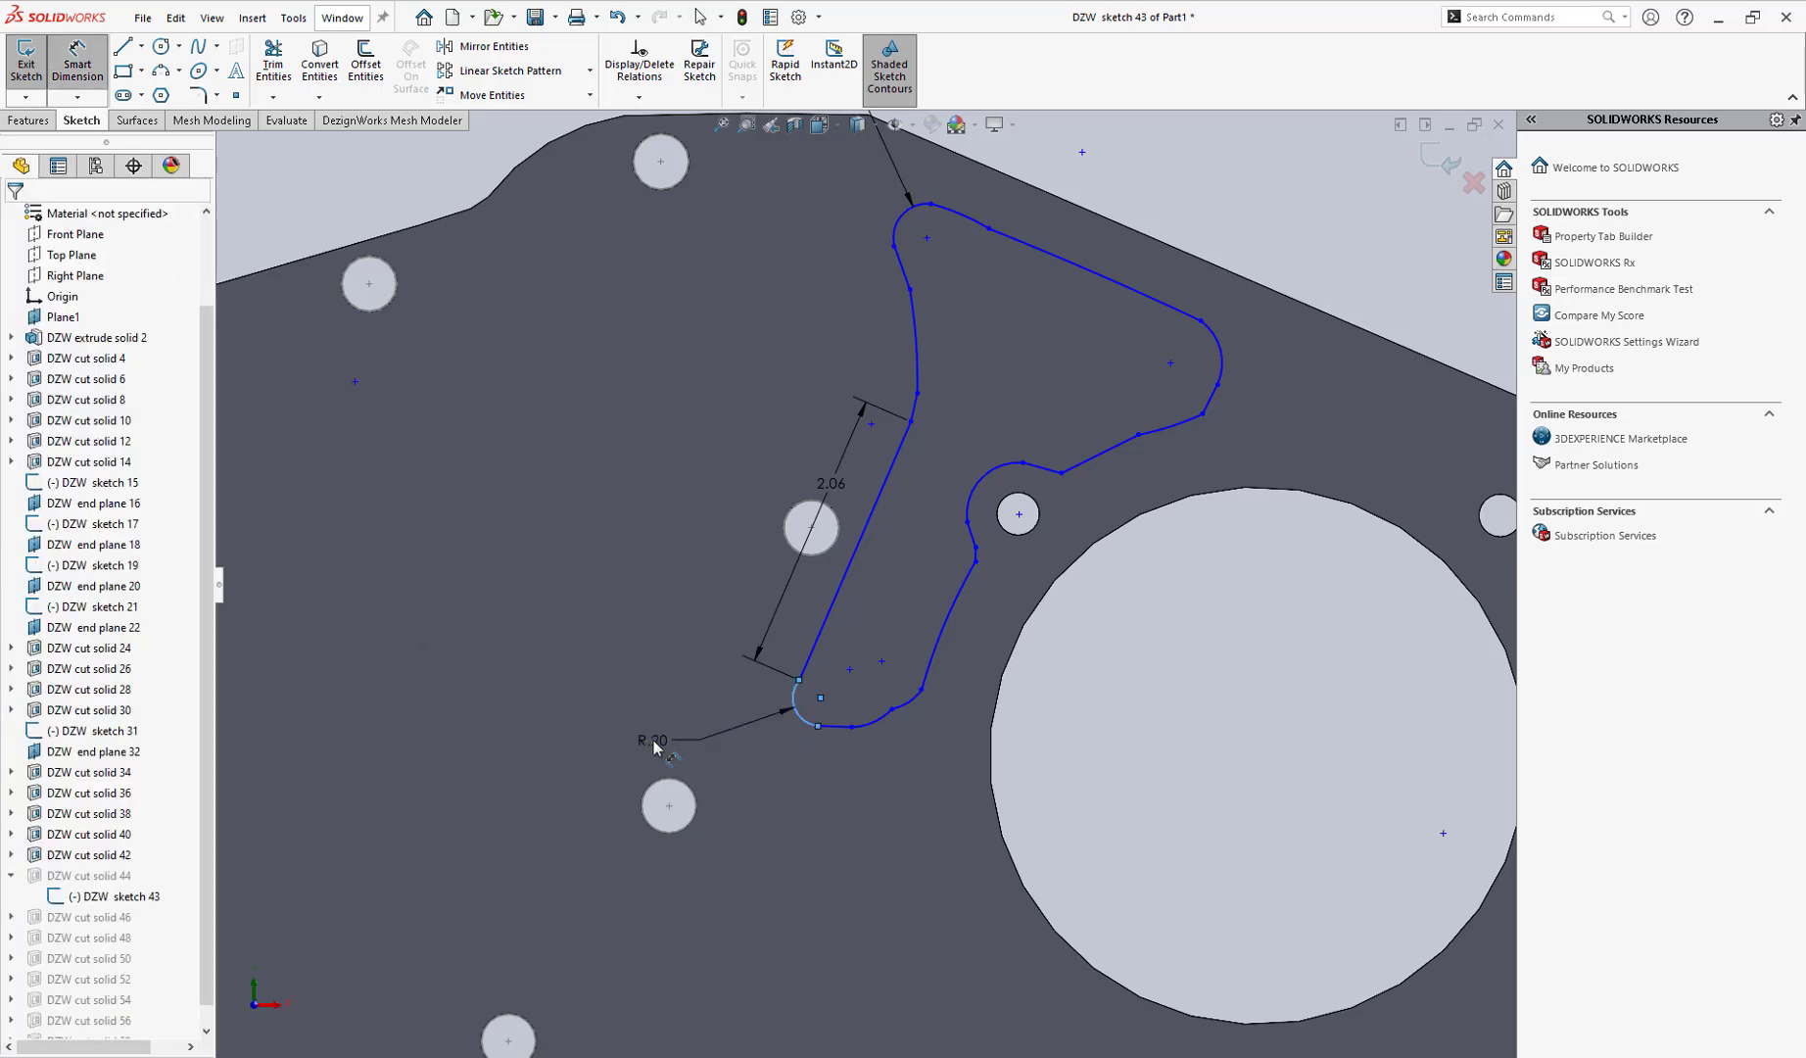
{"action": "left_click", "coordinate": [654, 746]}
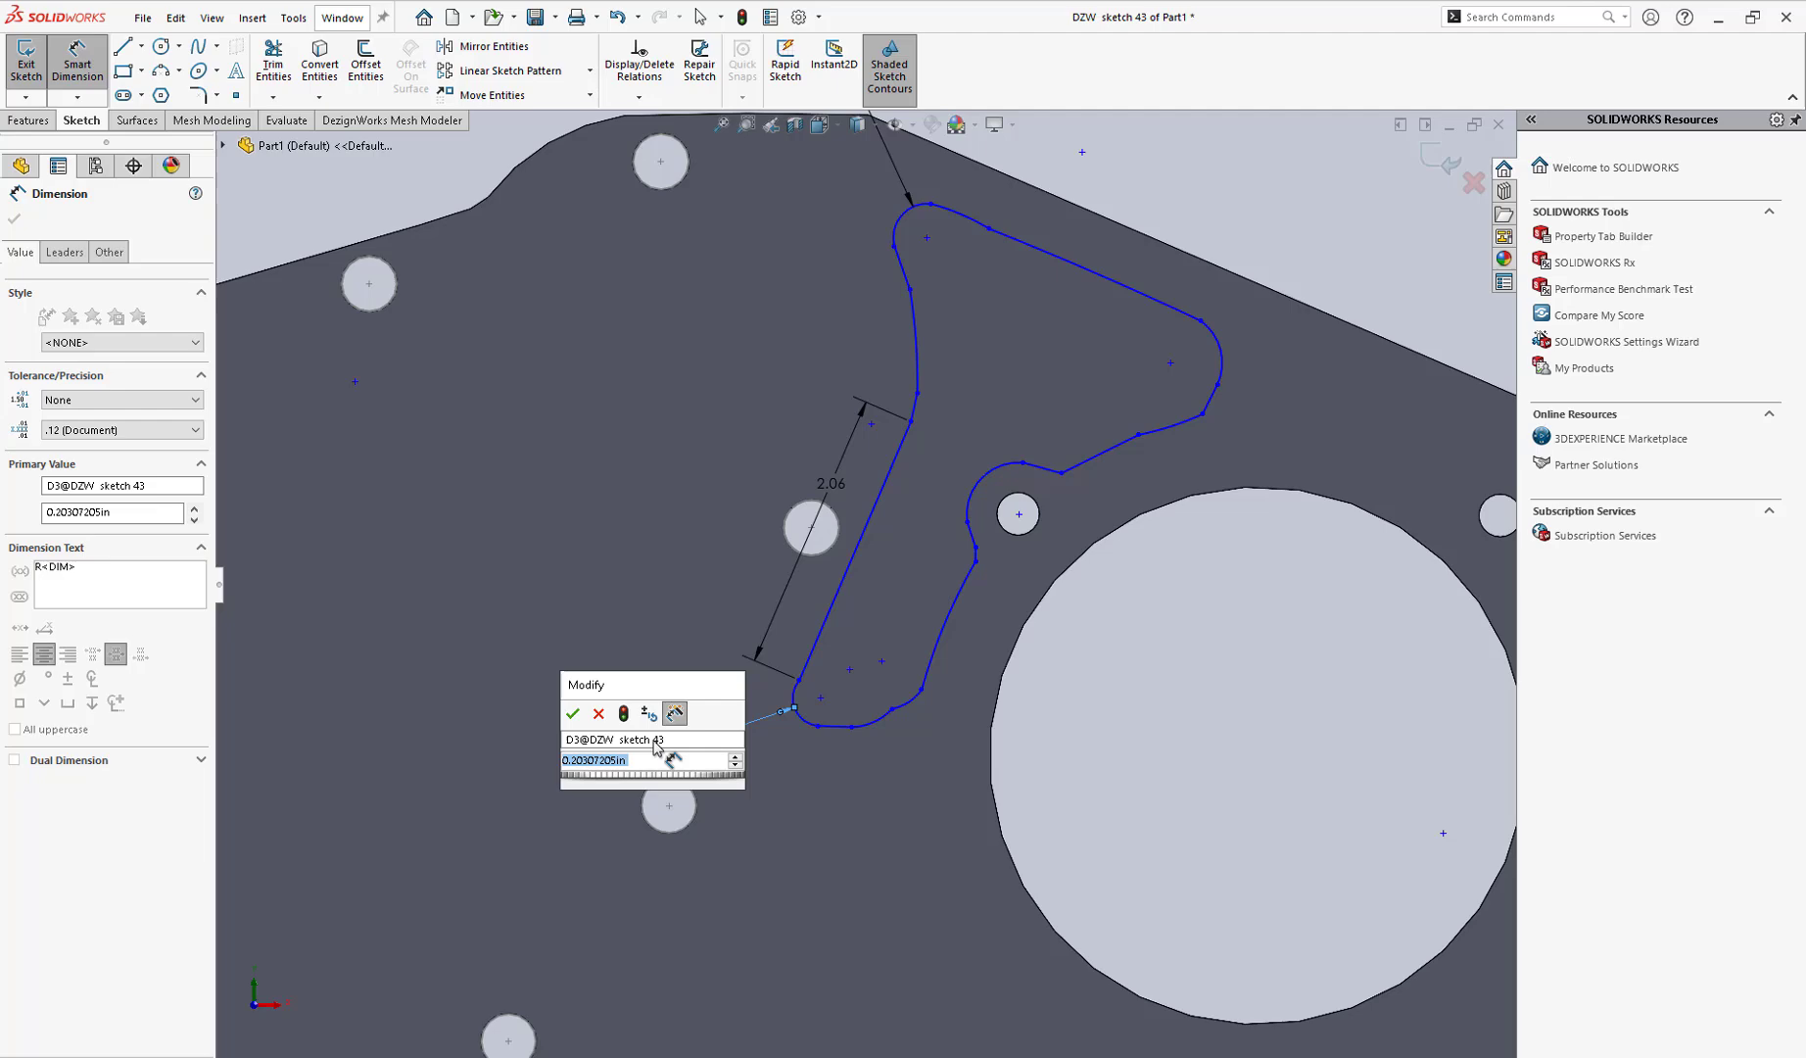
{"action": "left_click", "coordinate": [573, 713]}
- Exit the cutout sketch so the solid plate rebuilds with all its cuts
{"action": "middle_click_drag", "start_coordinate": [849, 789], "coordinate": [853, 635]}
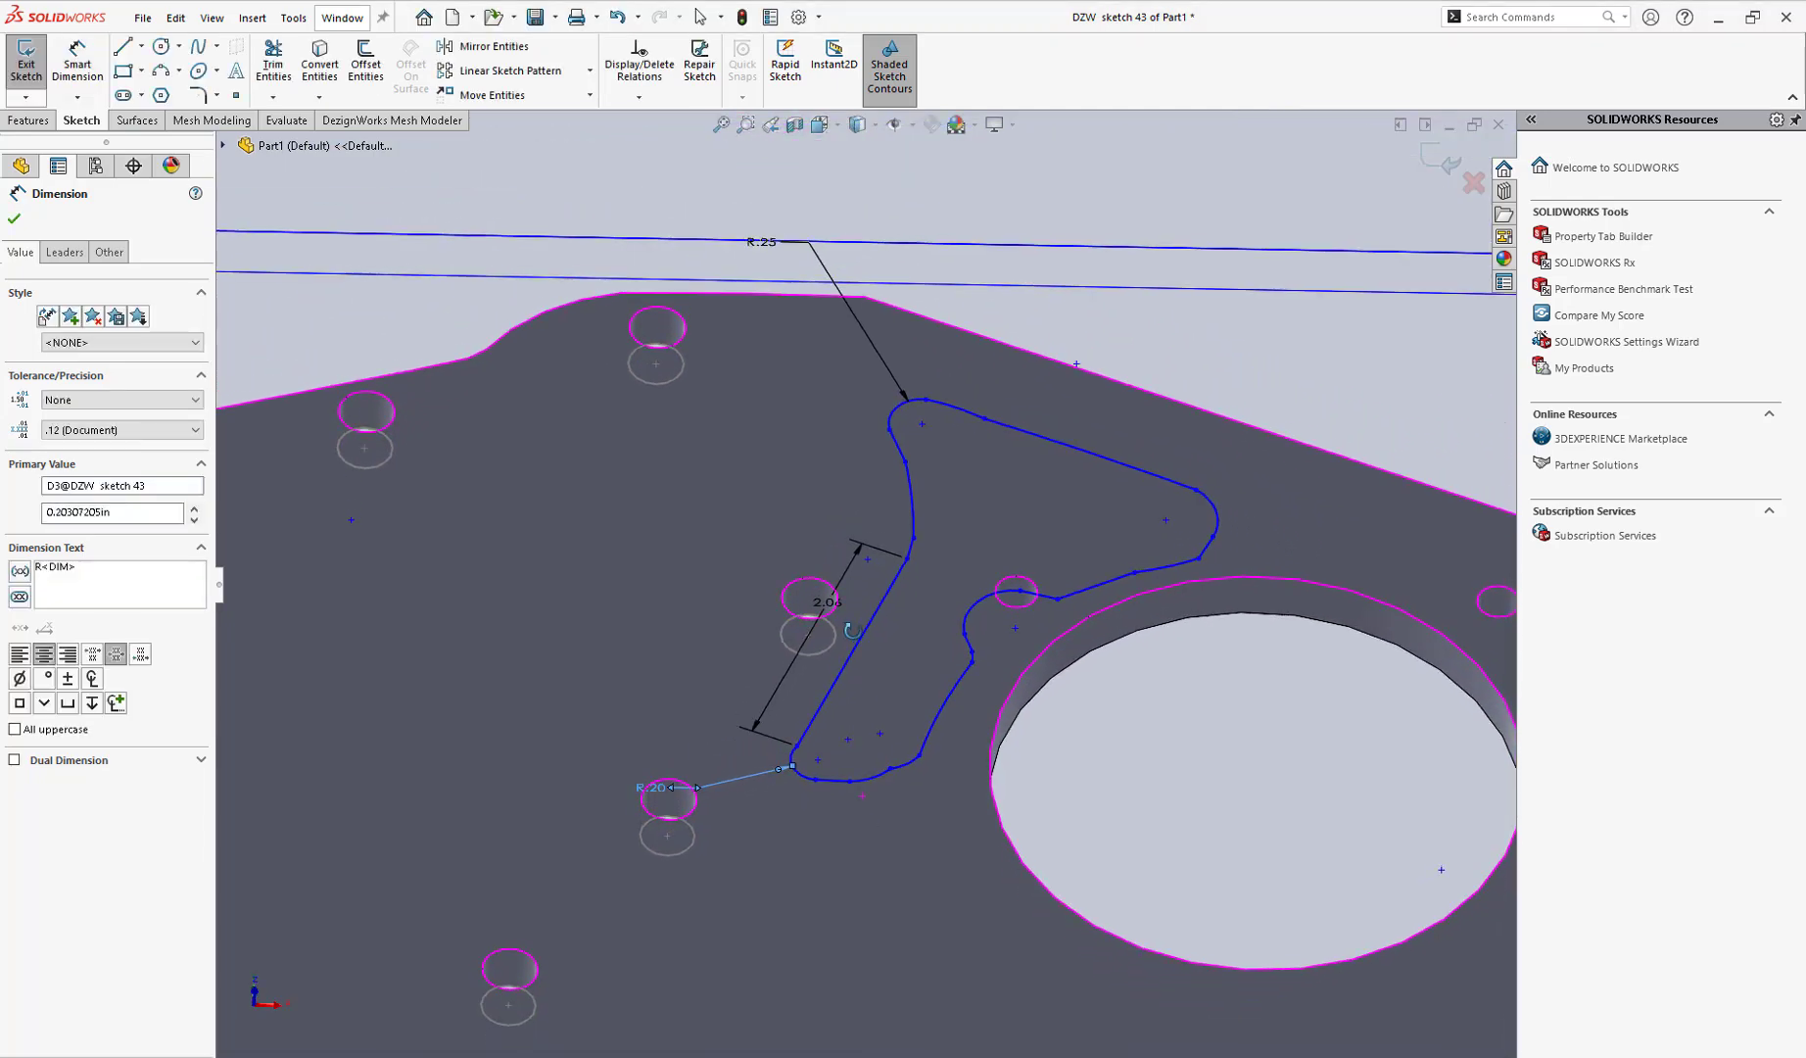
{"action": "scroll", "coordinate": [854, 633], "scroll_direction": "up", "scroll_amount": 4}
{"action": "right_click", "coordinate": [673, 342]}
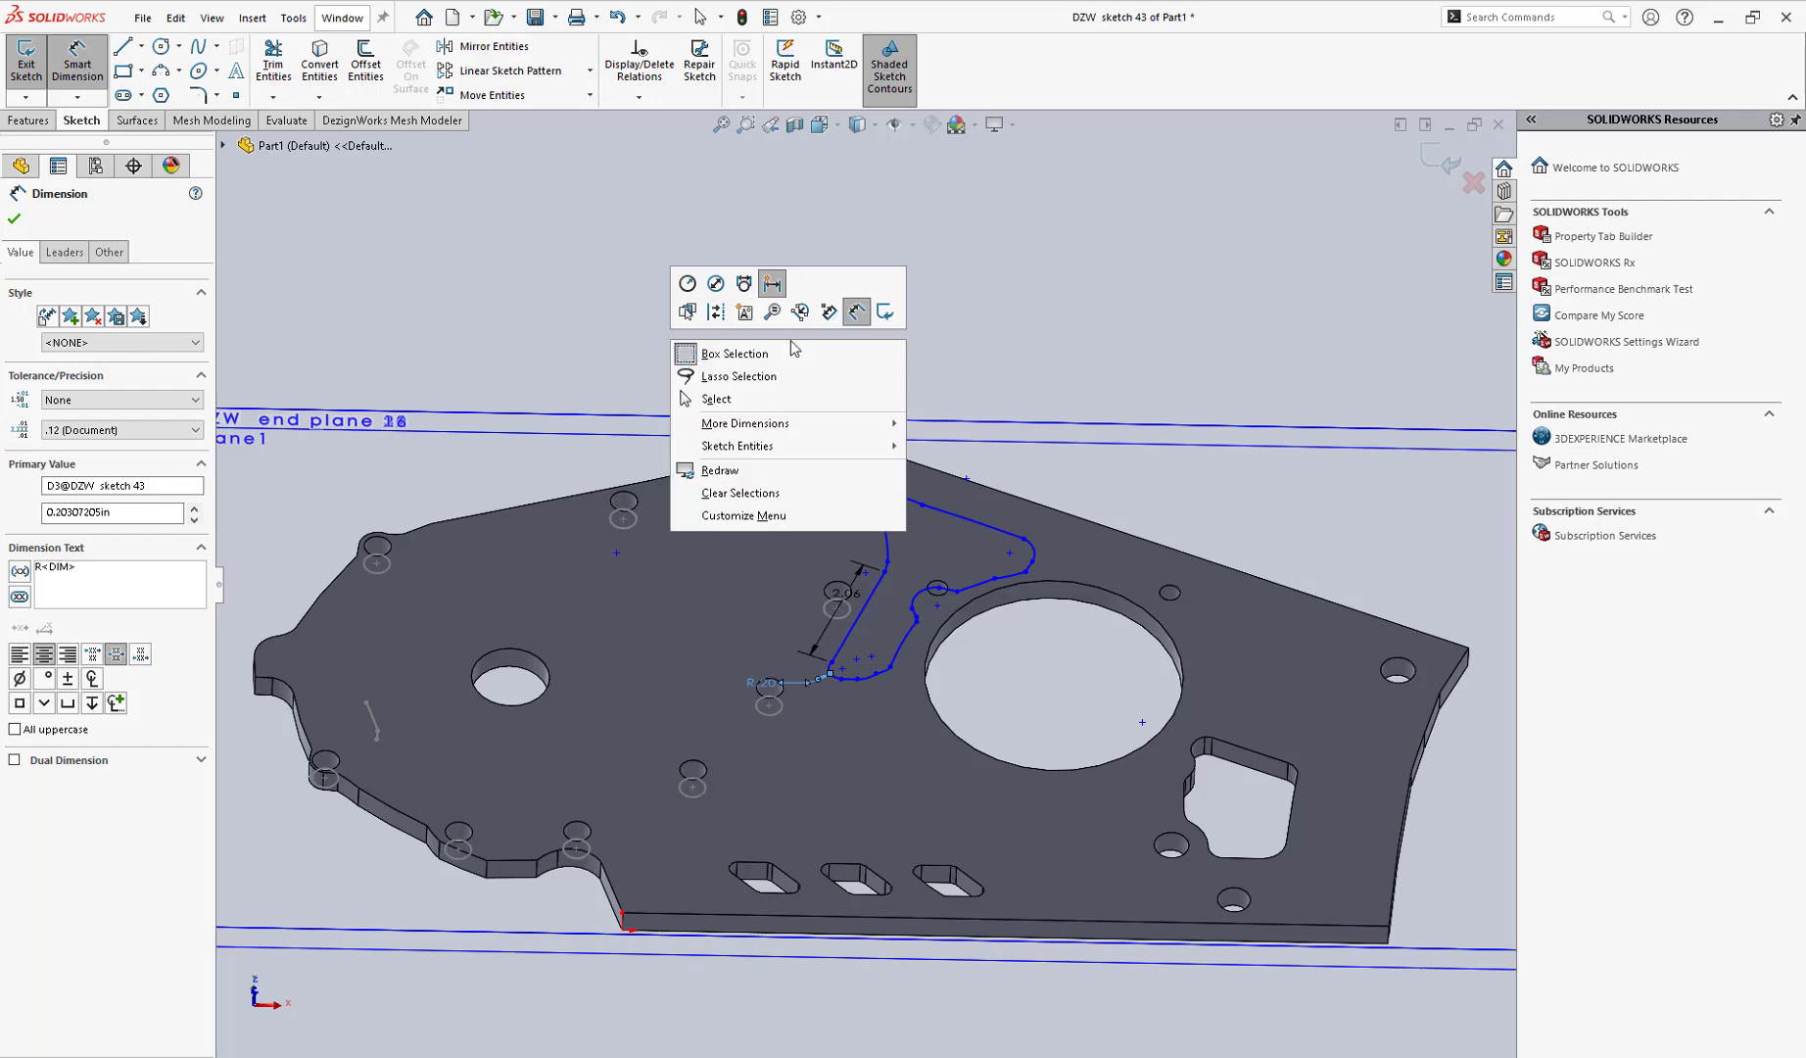
{"action": "left_click", "coordinate": [894, 311]}
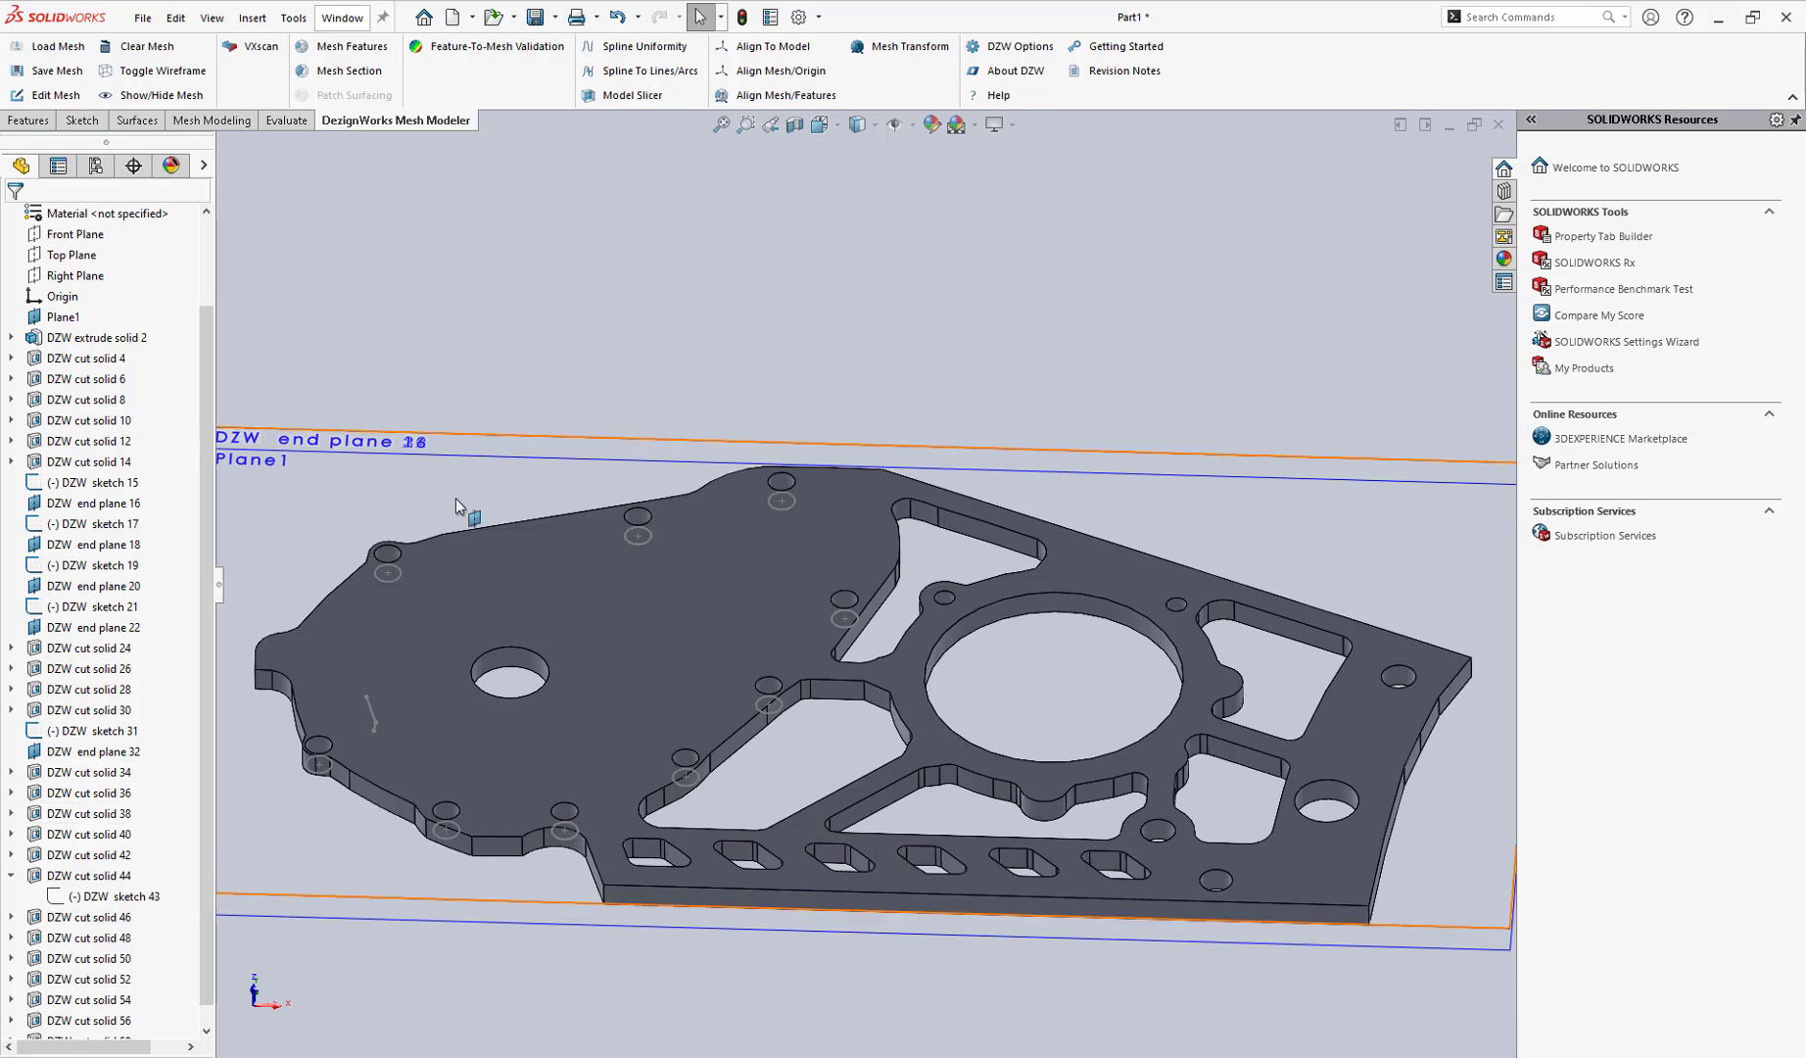
- Start a feature-to-mesh validation of all the part's faces and visualize the errors as a colour map
{"action": "key", "text": "f"}
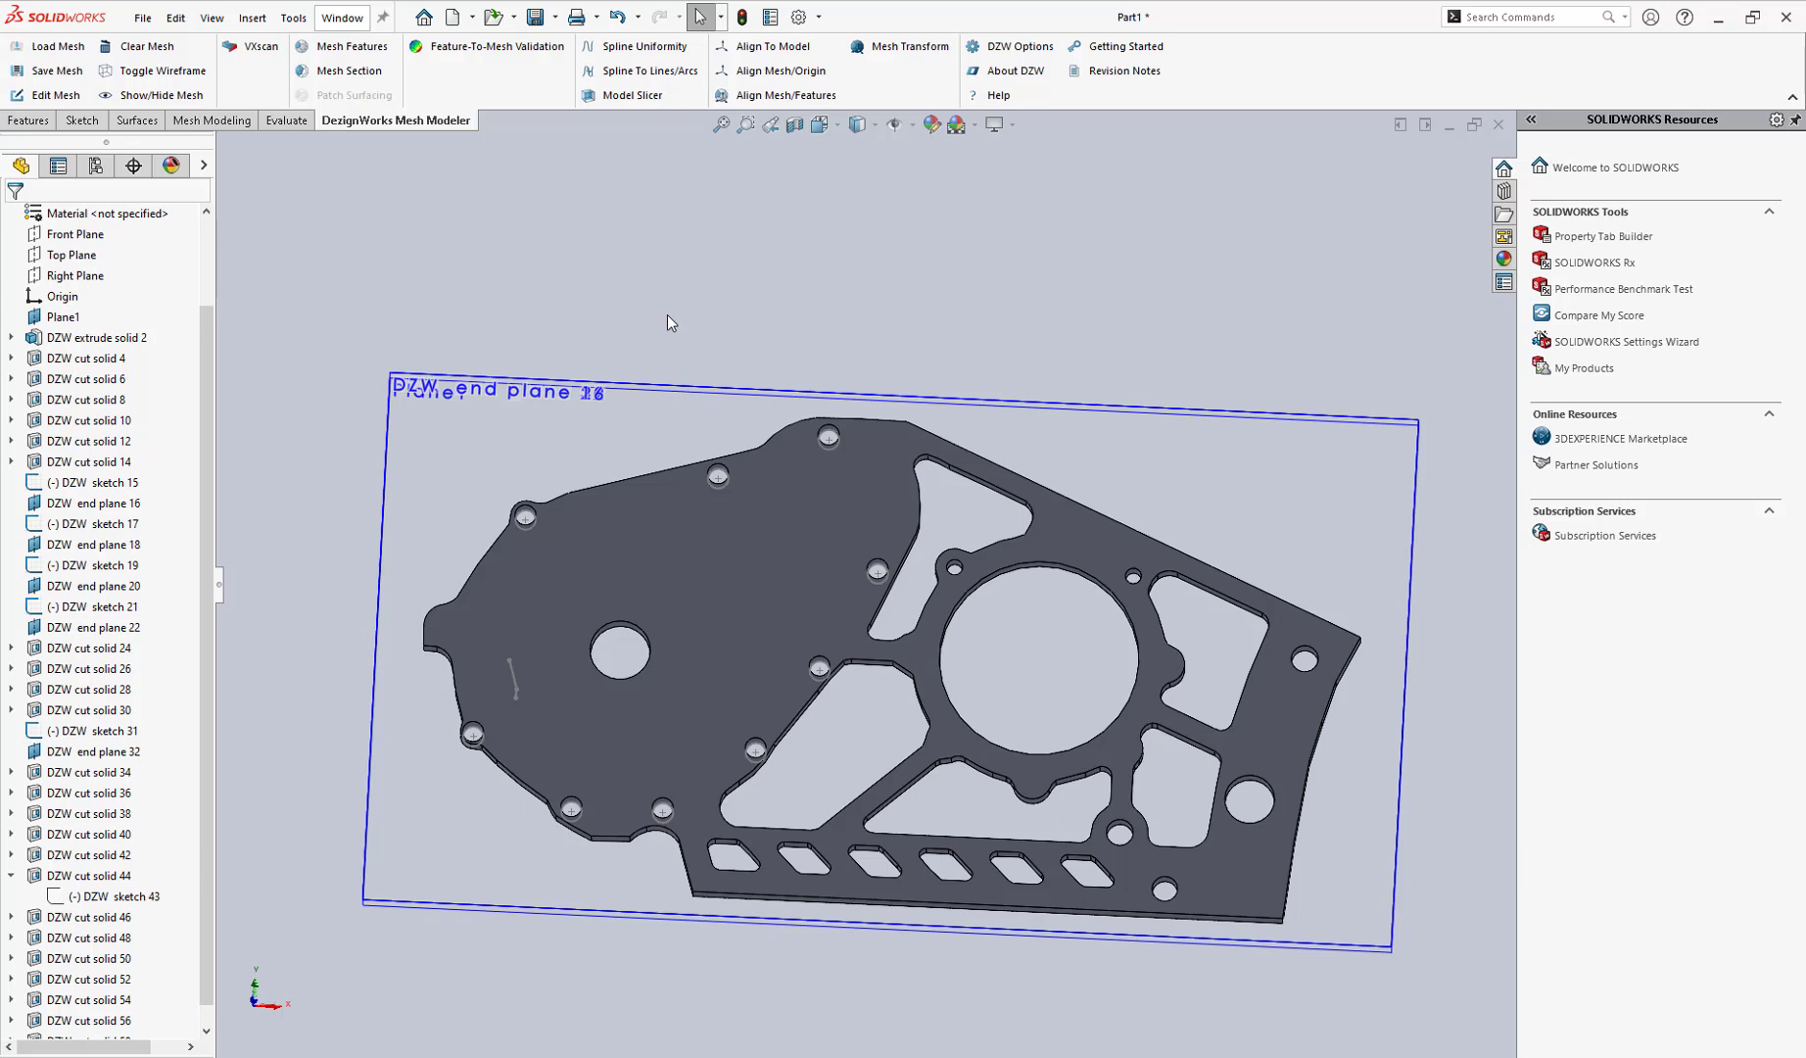
{"action": "left_click", "coordinate": [486, 49]}
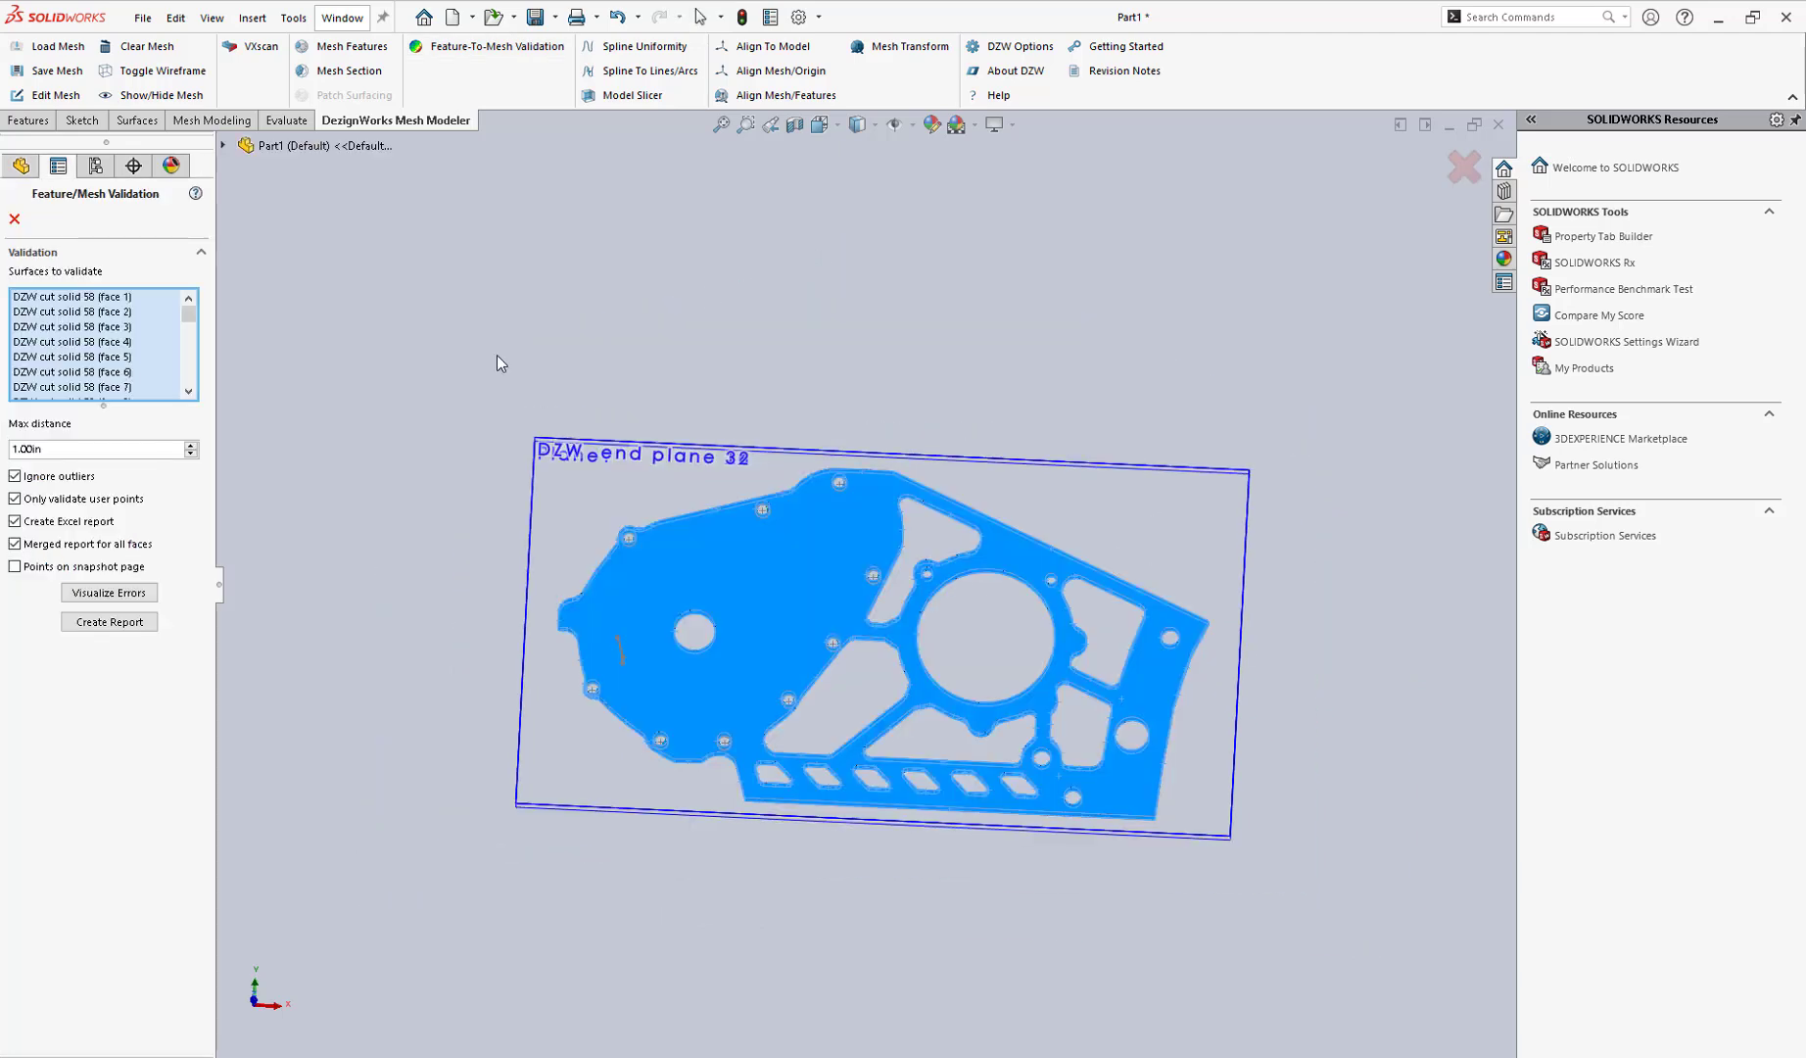
{"action": "left_click", "coordinate": [117, 597]}
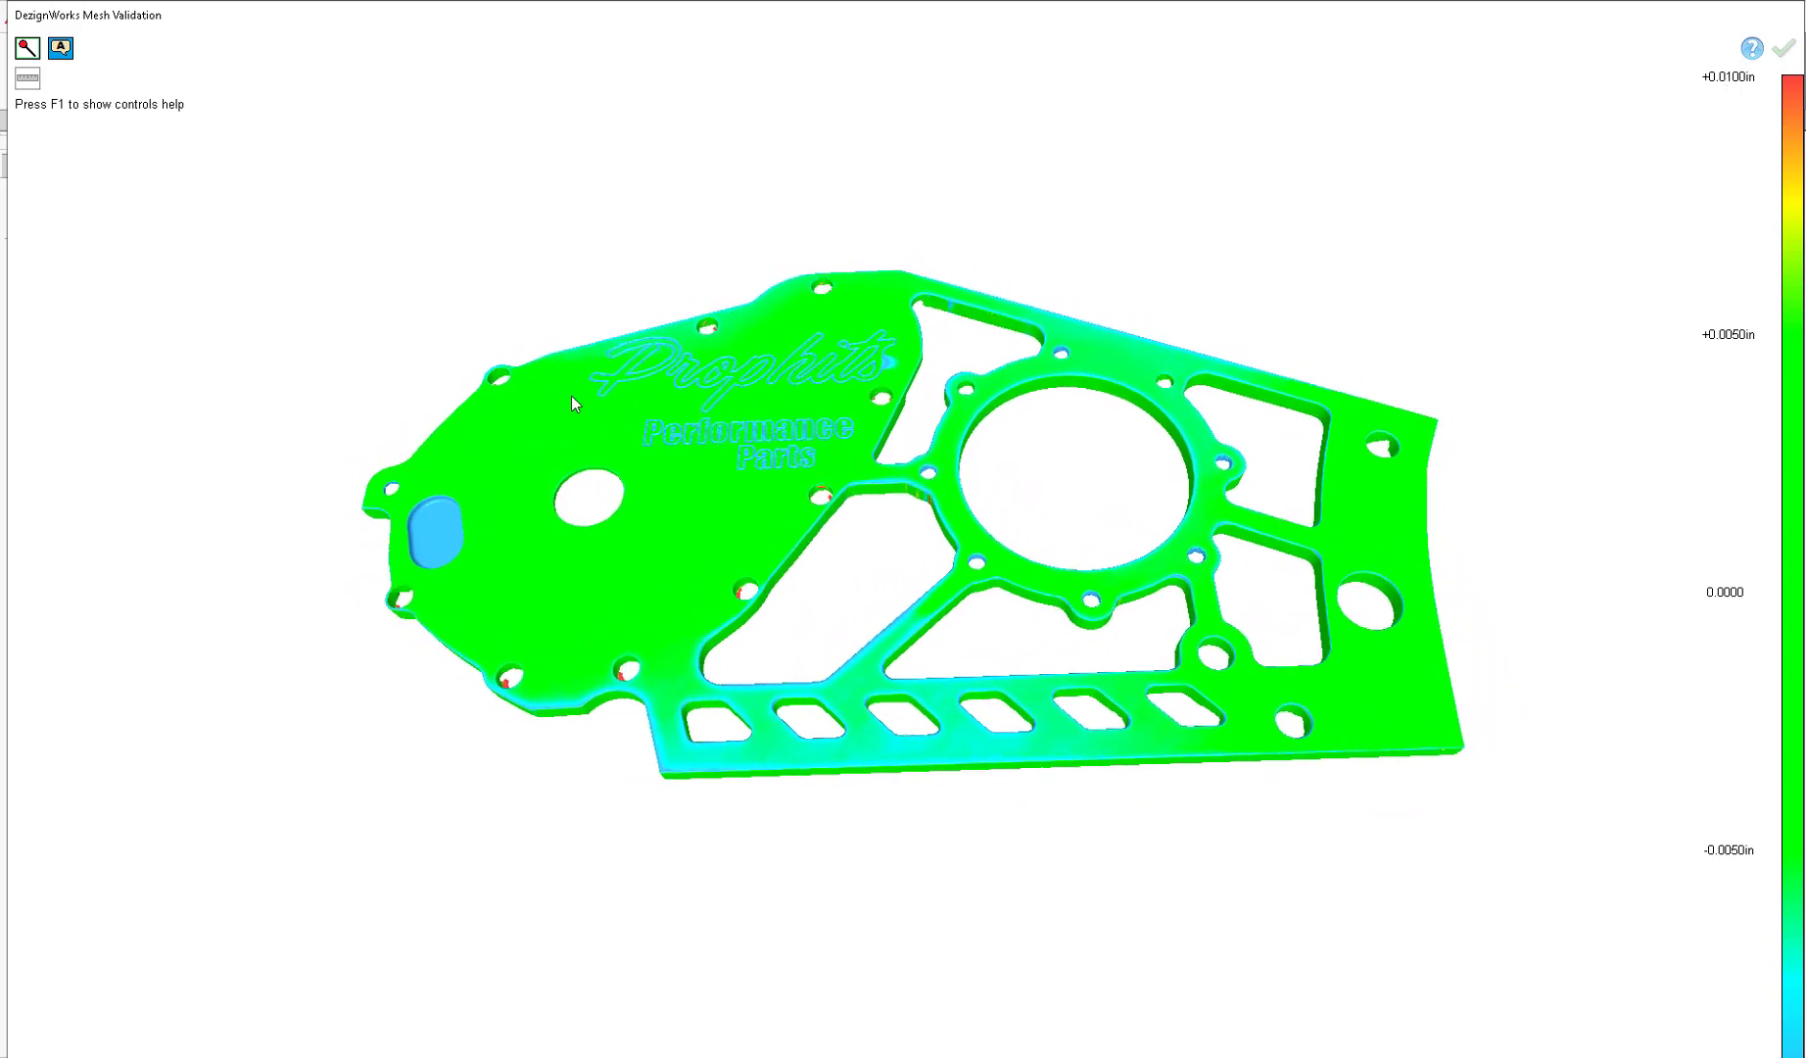
- Place four error callouts on the flat face around the plate's rounded end
{"action": "left_click", "coordinate": [558, 400]}
{"action": "left_click", "coordinate": [491, 455]}
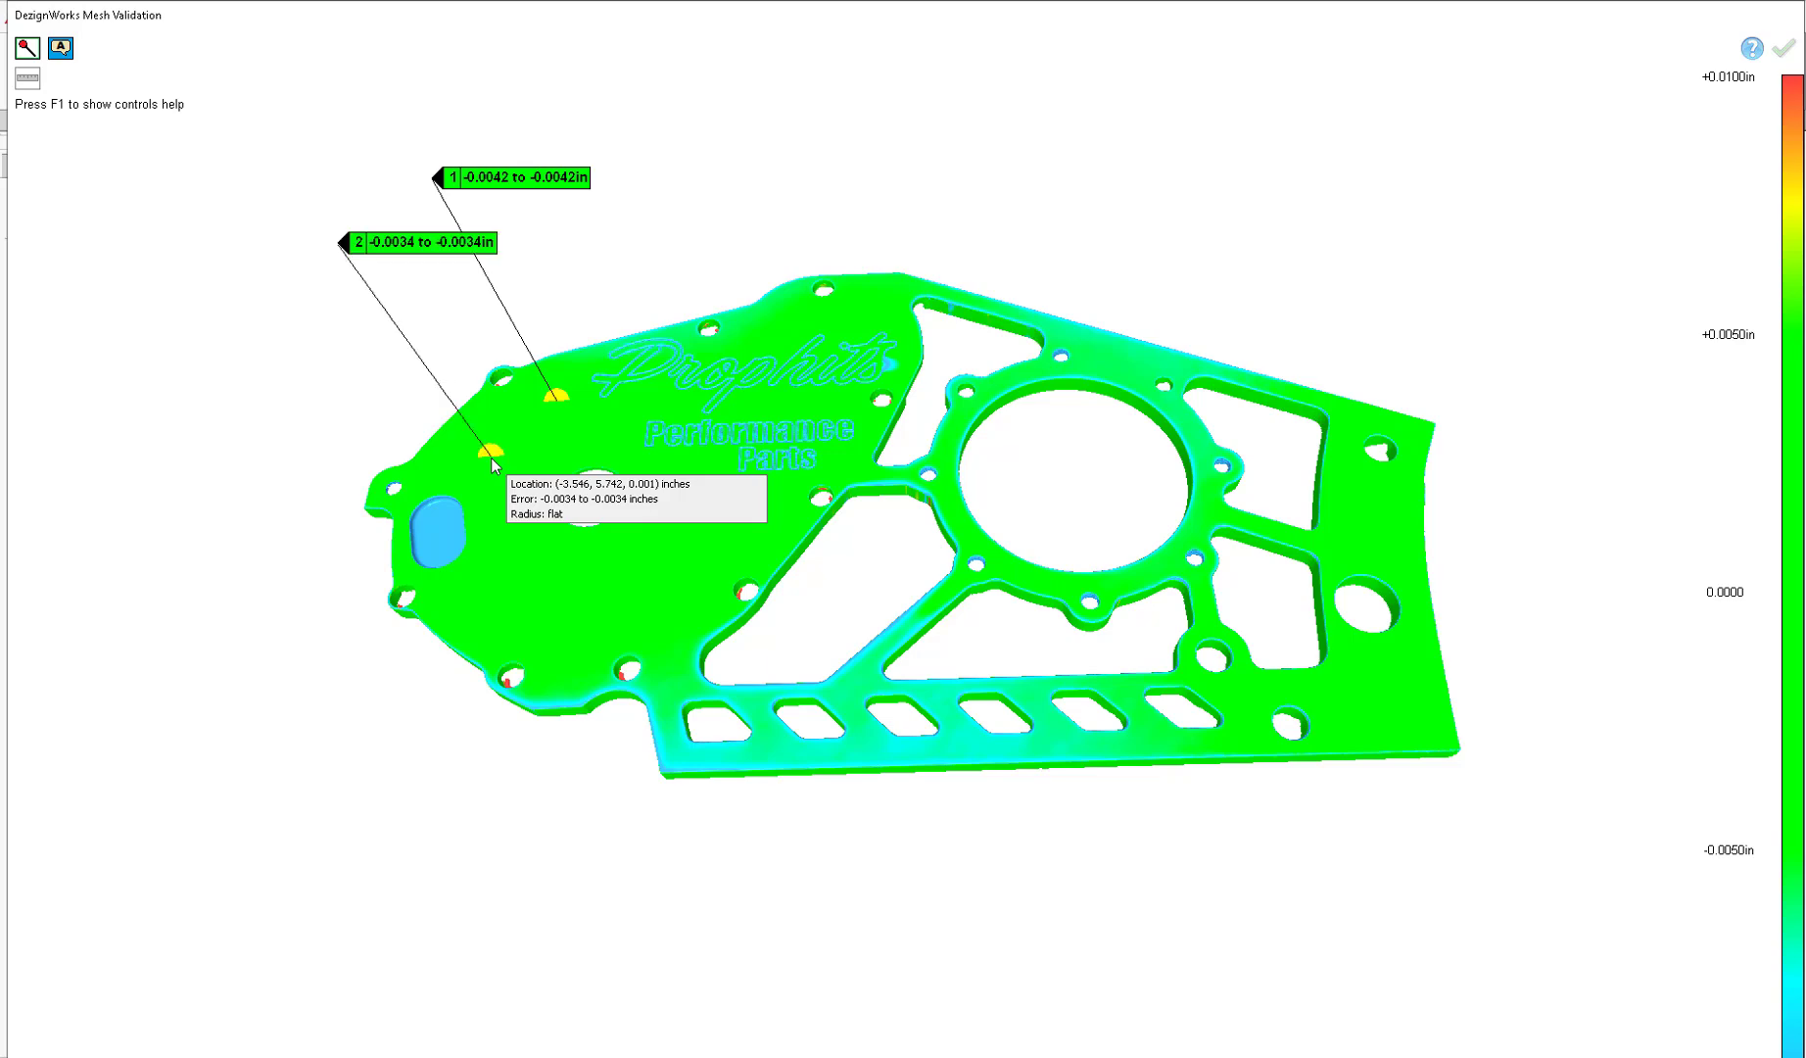
{"action": "left_click", "coordinate": [498, 591]}
{"action": "left_click", "coordinate": [534, 670]}
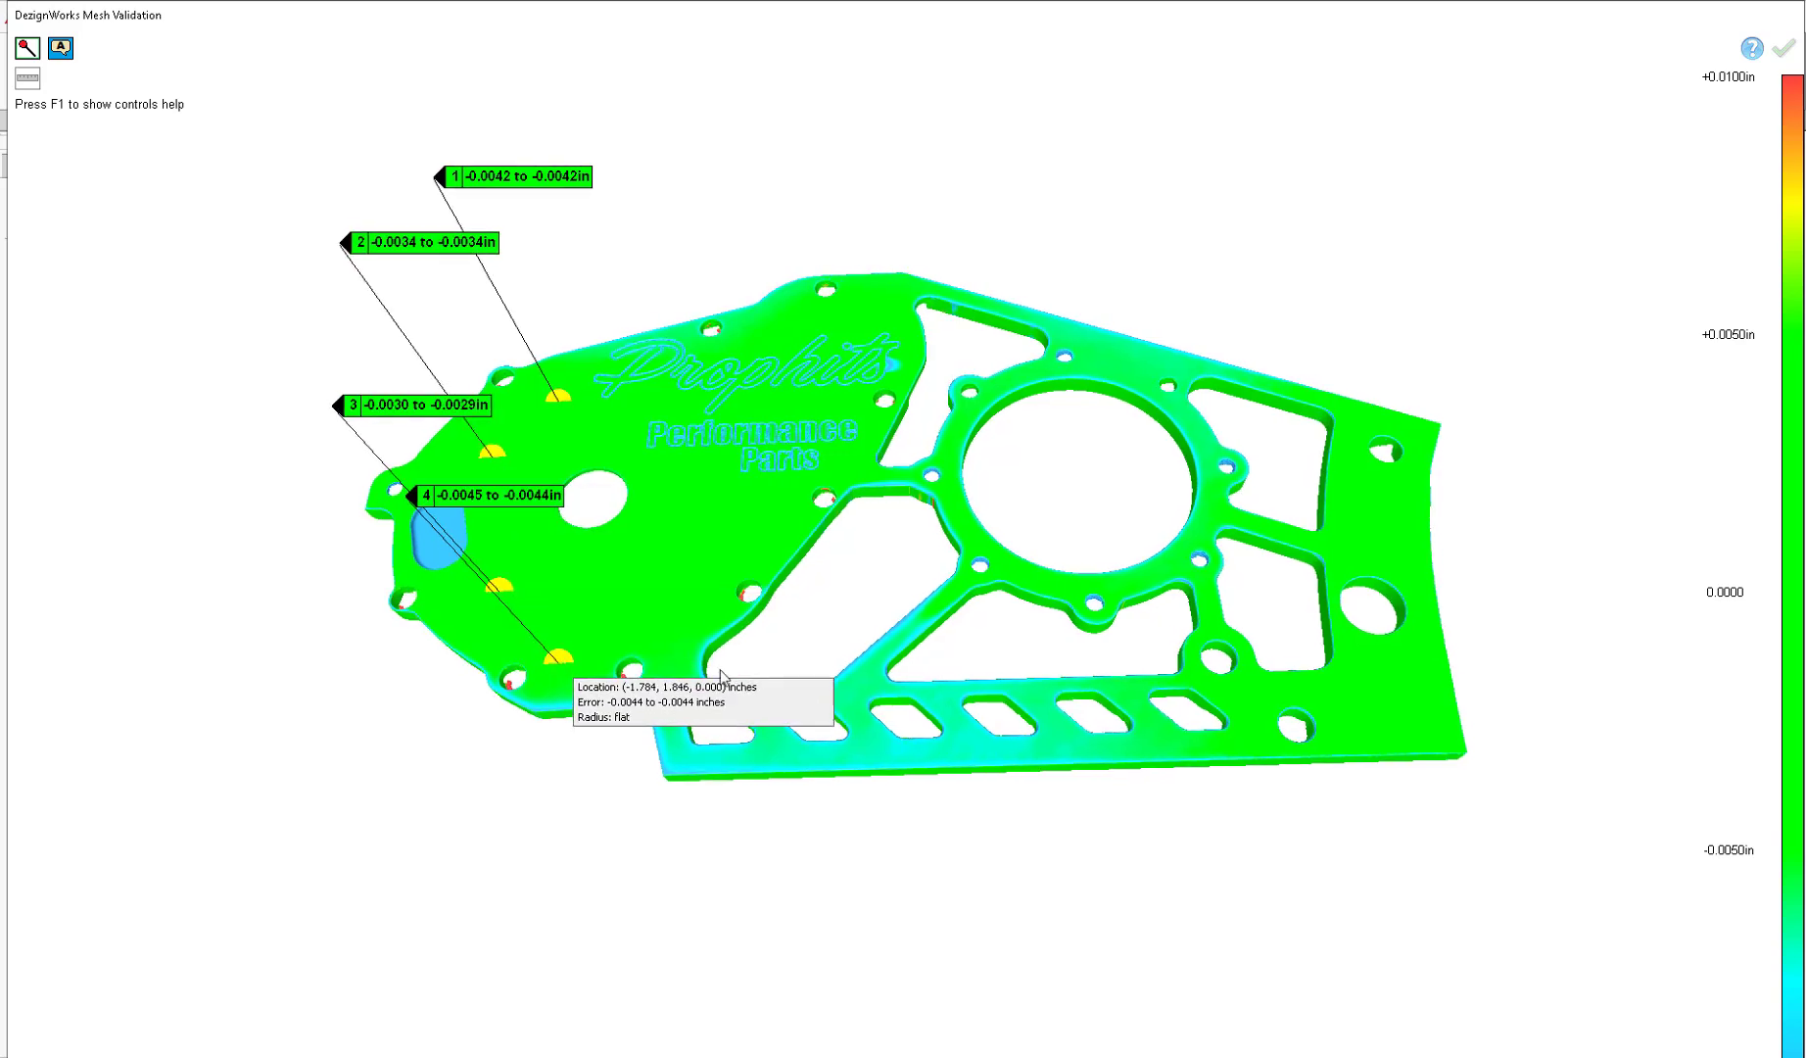
- Add error callouts at the plate's wide end: three on the flat face, two on the end edge and one inside the small hole
{"action": "left_click", "coordinate": [1320, 744]}
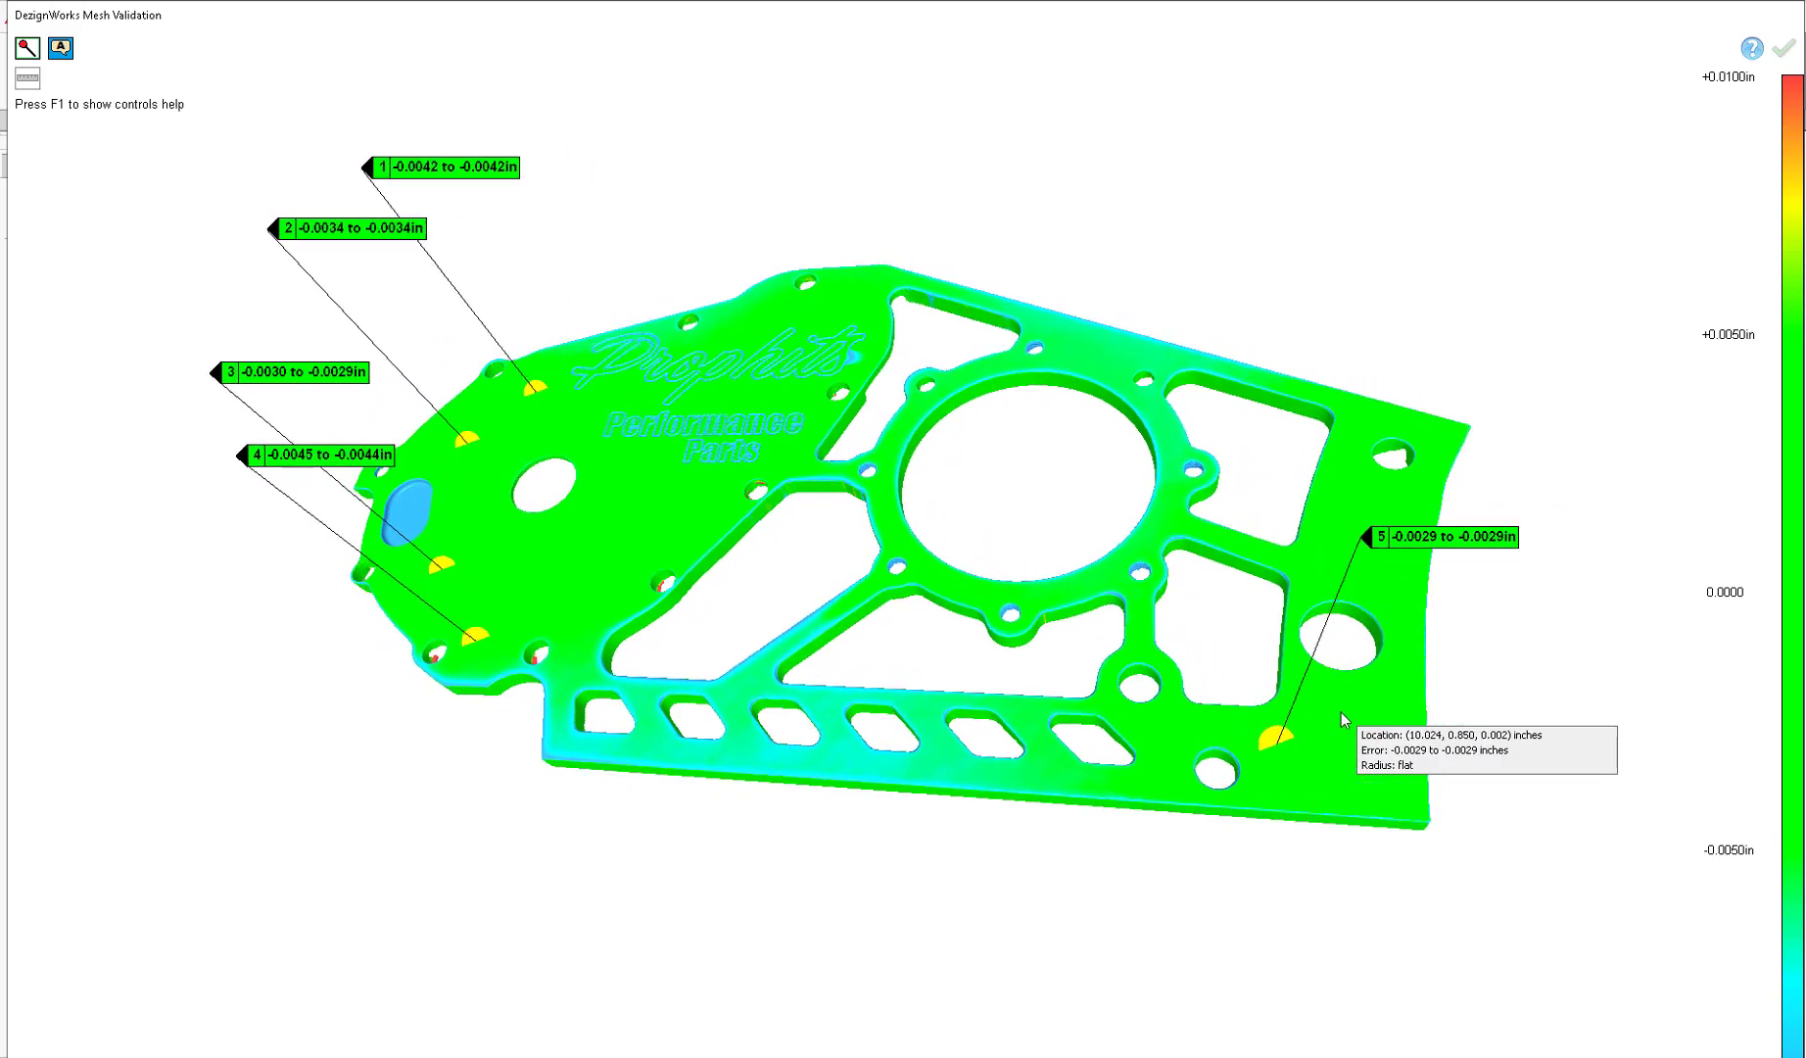
{"action": "left_click", "coordinate": [1354, 499]}
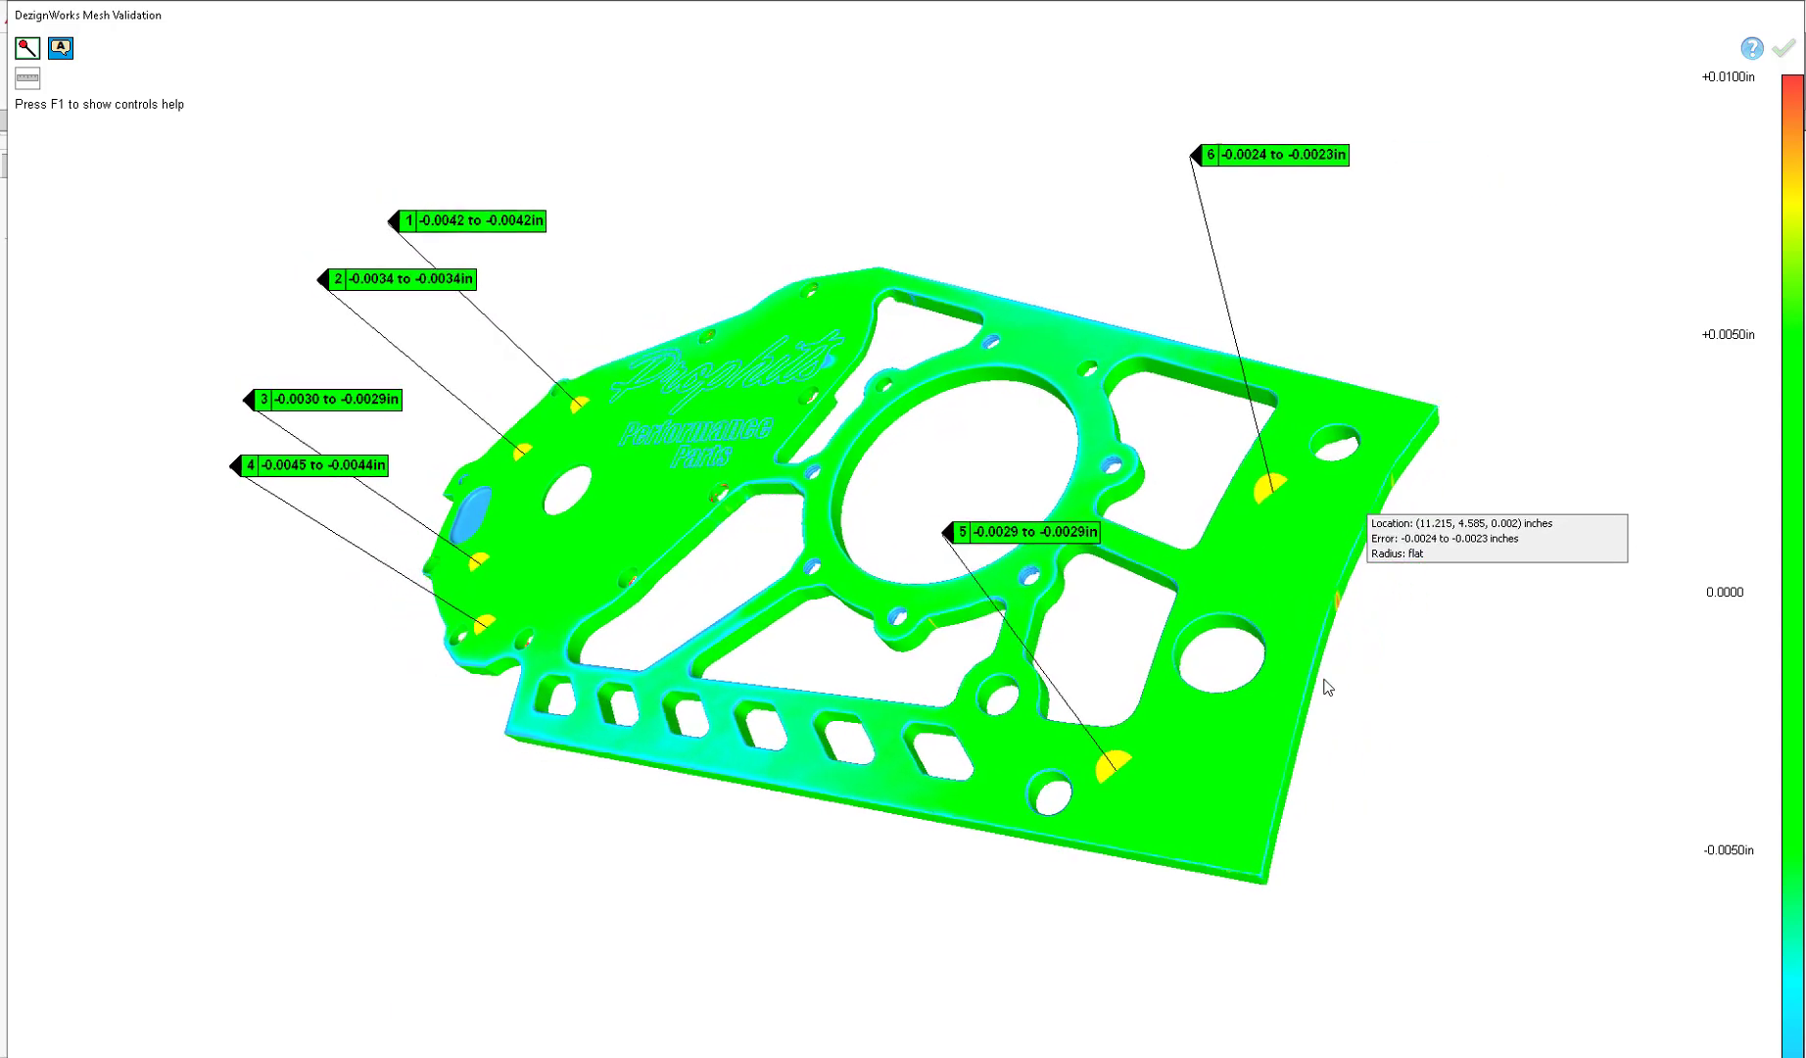
{"action": "left_click", "coordinate": [1136, 618]}
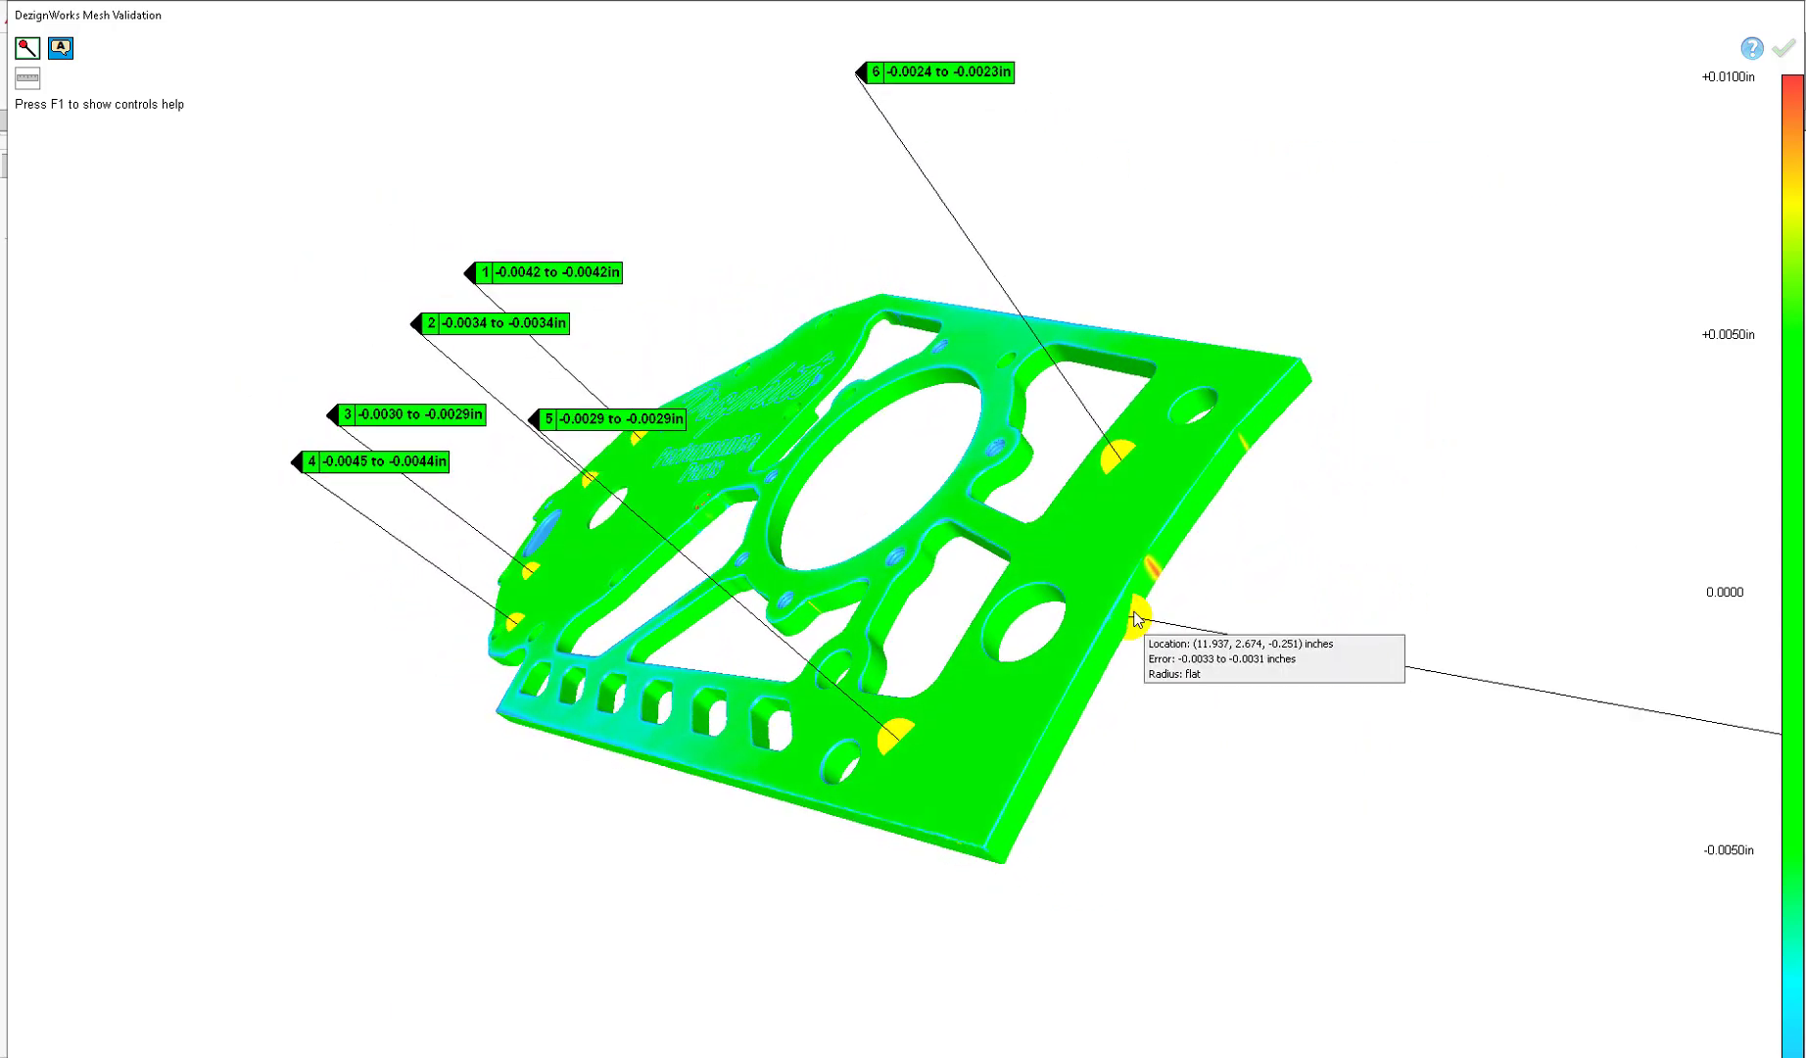
{"action": "left_click", "coordinate": [1188, 539]}
{"action": "middle_click_drag", "start_coordinate": [1188, 535], "coordinate": [1240, 544]}
{"action": "middle_click_drag", "start_coordinate": [1265, 780], "coordinate": [1281, 733]}
{"action": "left_click", "coordinate": [1103, 696]}
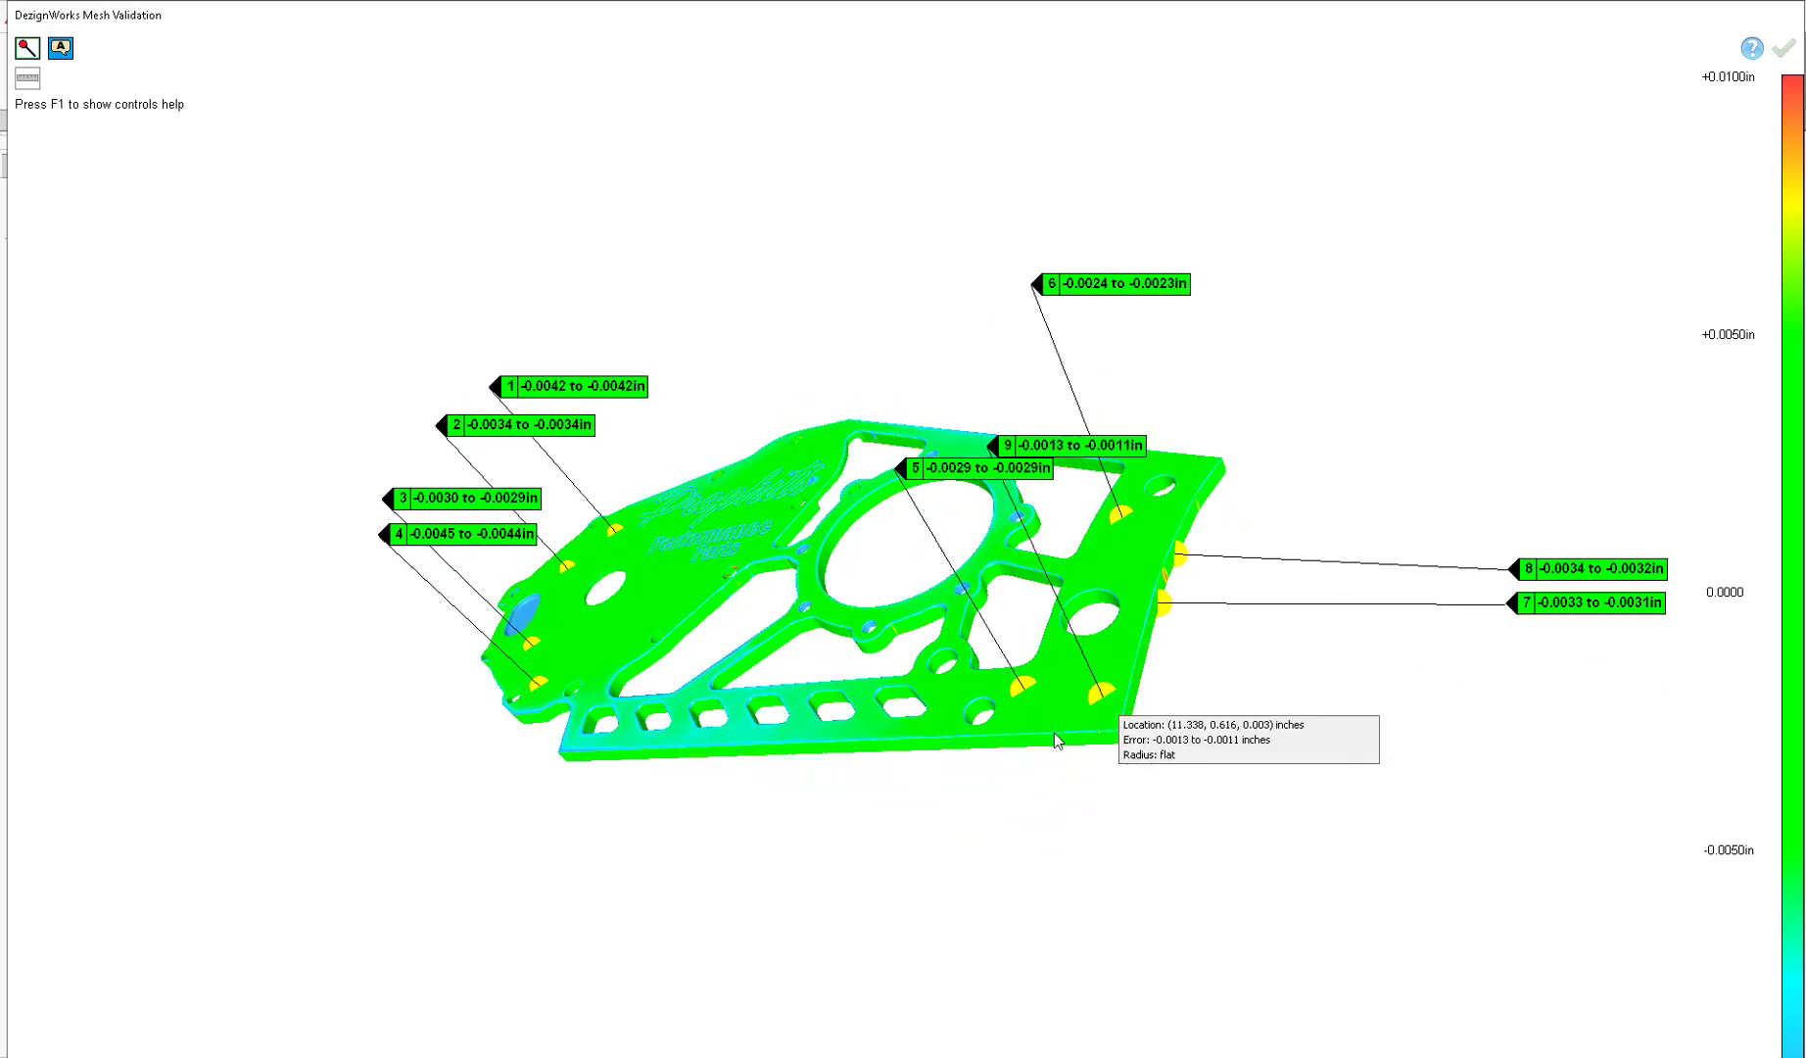
{"action": "middle_click_drag", "start_coordinate": [1103, 696], "coordinate": [1119, 704]}
{"action": "left_click", "coordinate": [997, 716]}
- Add error callouts on the flat face below the lettering, inside a diamond slot and on the plate's long straight edge
{"action": "middle_click_drag", "start_coordinate": [997, 716], "coordinate": [1095, 733]}
{"action": "left_click", "coordinate": [619, 672]}
{"action": "mouse_move", "coordinate": [620, 671]}
{"action": "middle_mouse_down"}
{"action": "mouse_move", "coordinate": [714, 780]}
{"action": "mouse_move", "coordinate": [712, 756]}
{"action": "mouse_move", "coordinate": [751, 751]}
{"action": "mouse_move", "coordinate": [821, 672]}
{"action": "mouse_move", "coordinate": [821, 705]}
{"action": "mouse_move", "coordinate": [901, 833]}
{"action": "middle_mouse_up"}
{"action": "left_click", "coordinate": [700, 756]}
{"action": "left_click", "coordinate": [751, 746]}
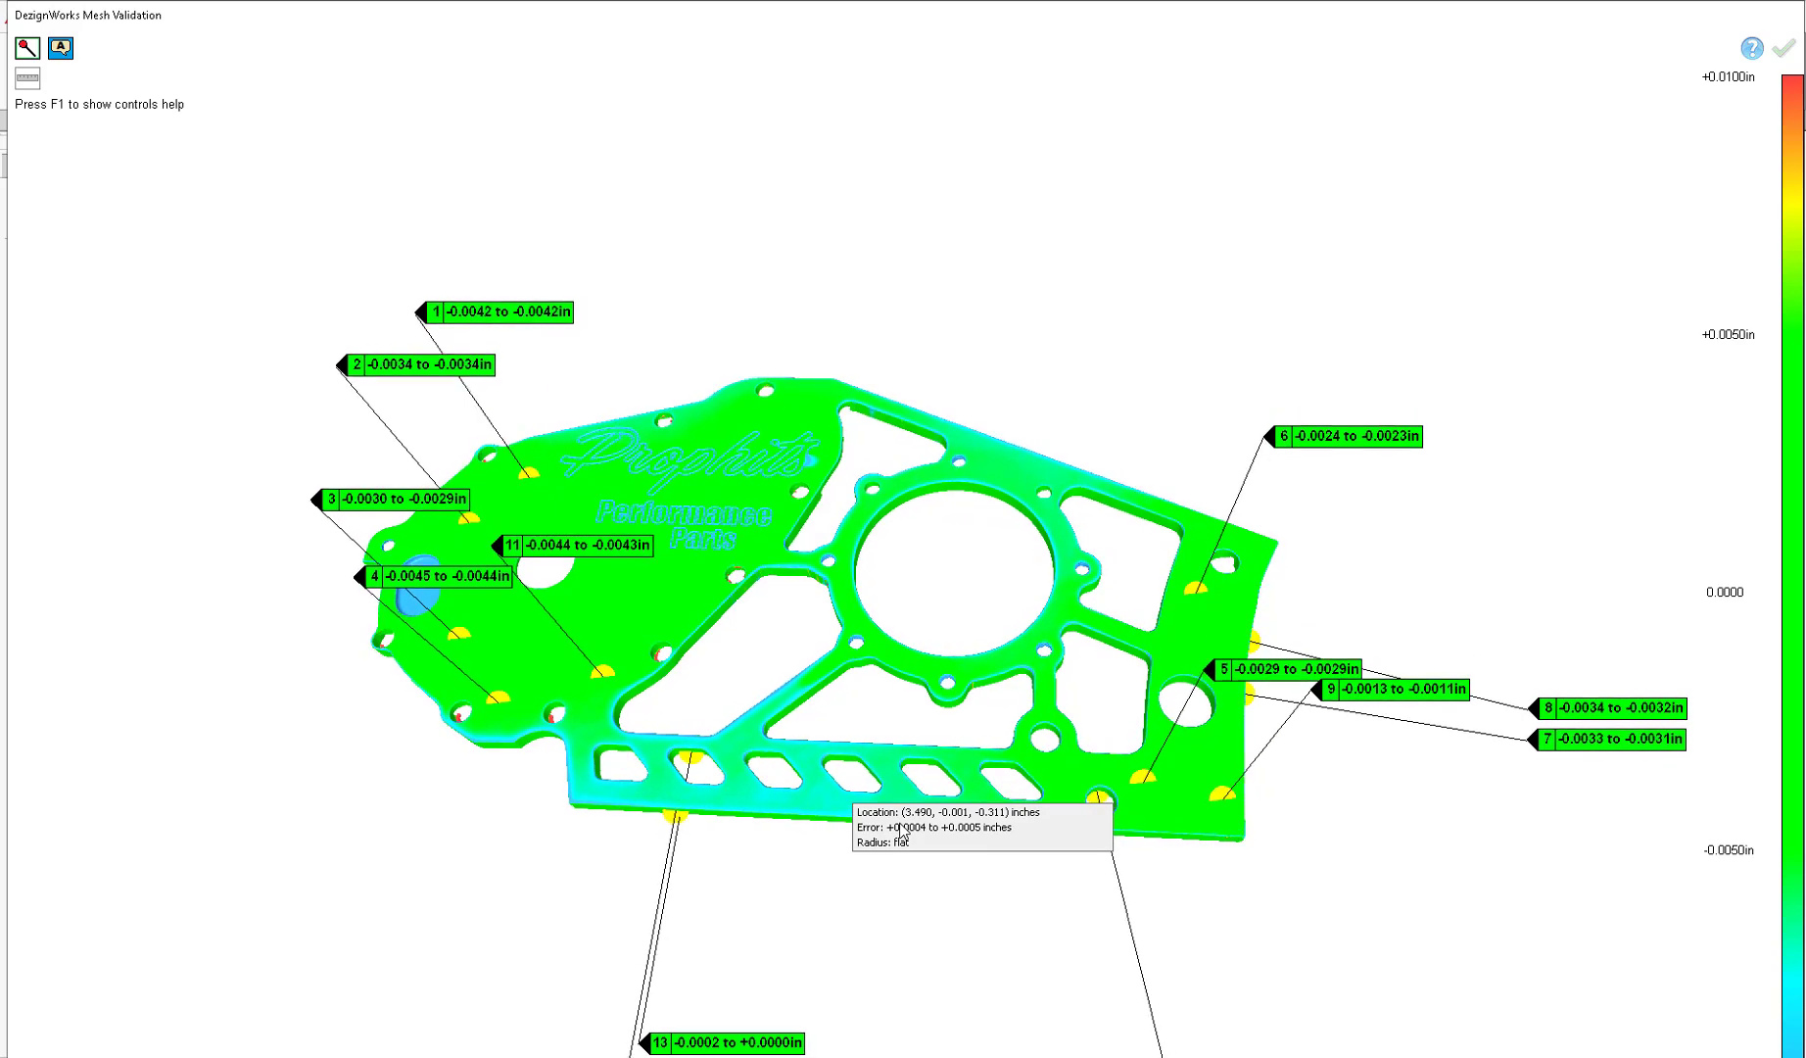
- Add error callouts on the rim above the large round hole, around the lettering and near the pocket, and capture a report snapshot
{"action": "left_click", "coordinate": [1014, 469]}
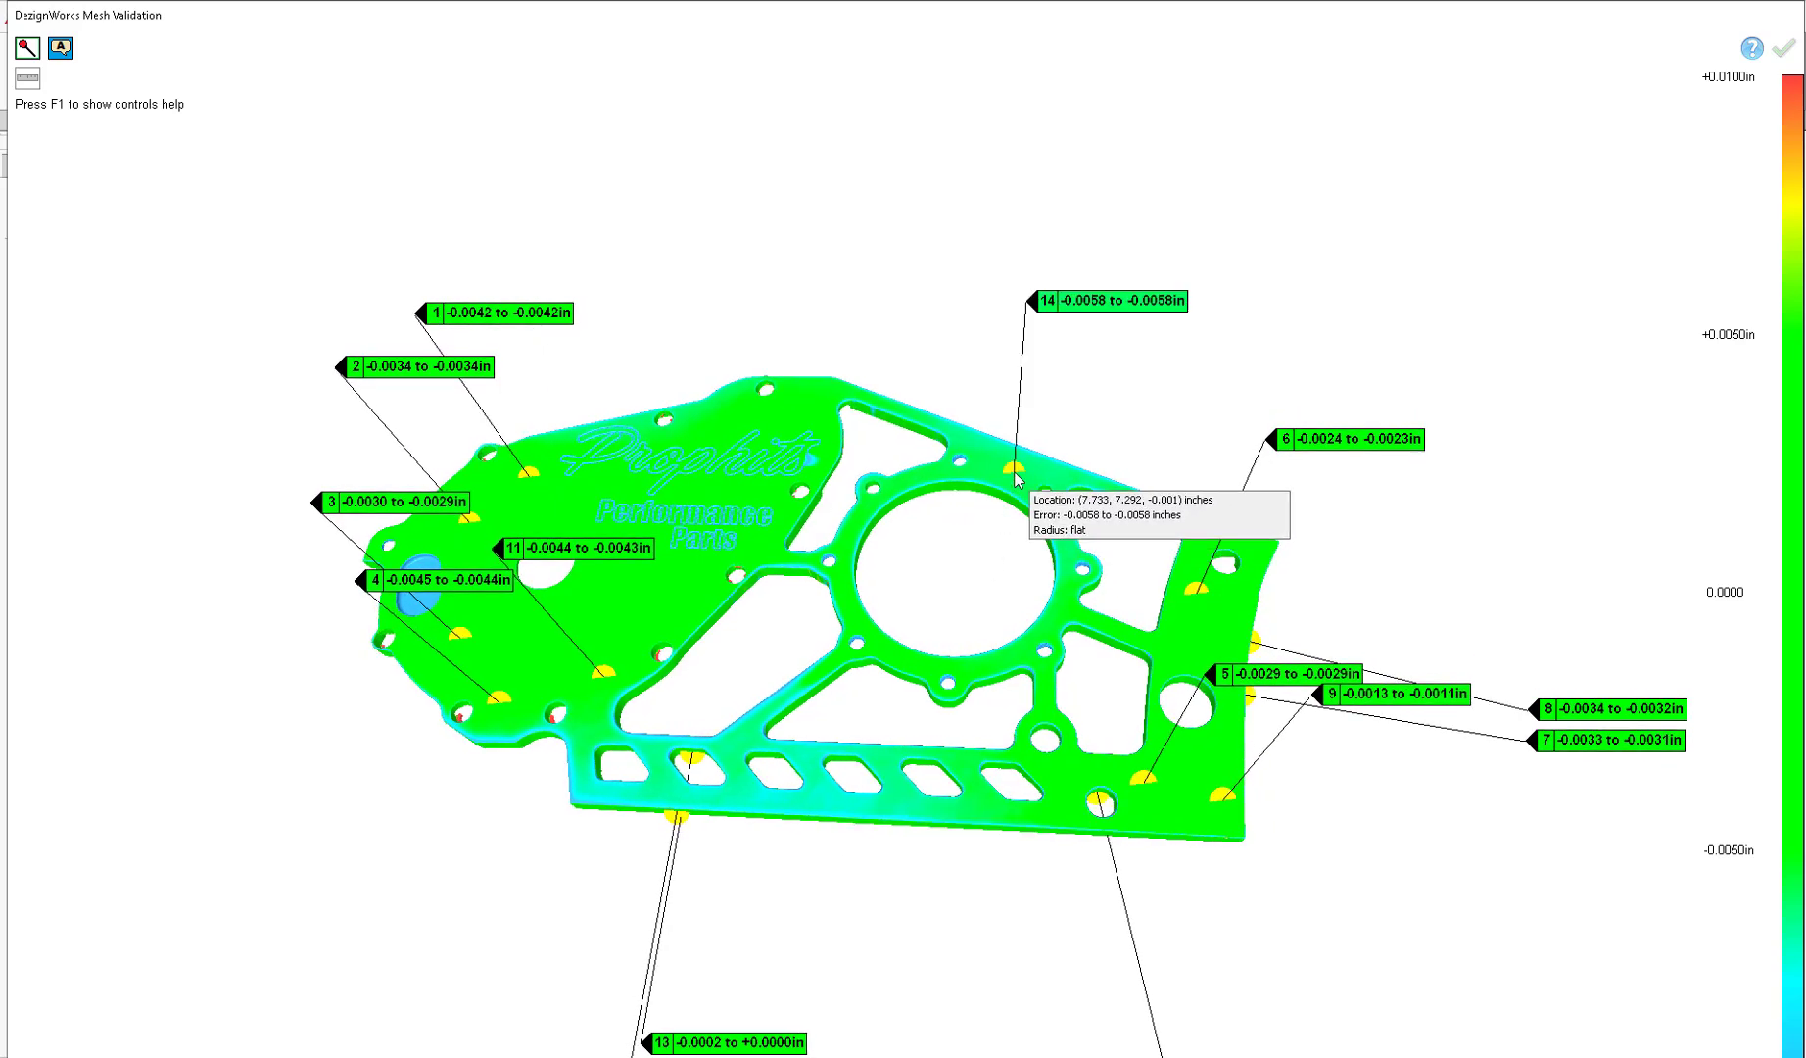
{"action": "left_click", "coordinate": [742, 504]}
{"action": "left_click", "coordinate": [791, 399]}
{"action": "middle_click_drag", "start_coordinate": [886, 254], "coordinate": [894, 230]}
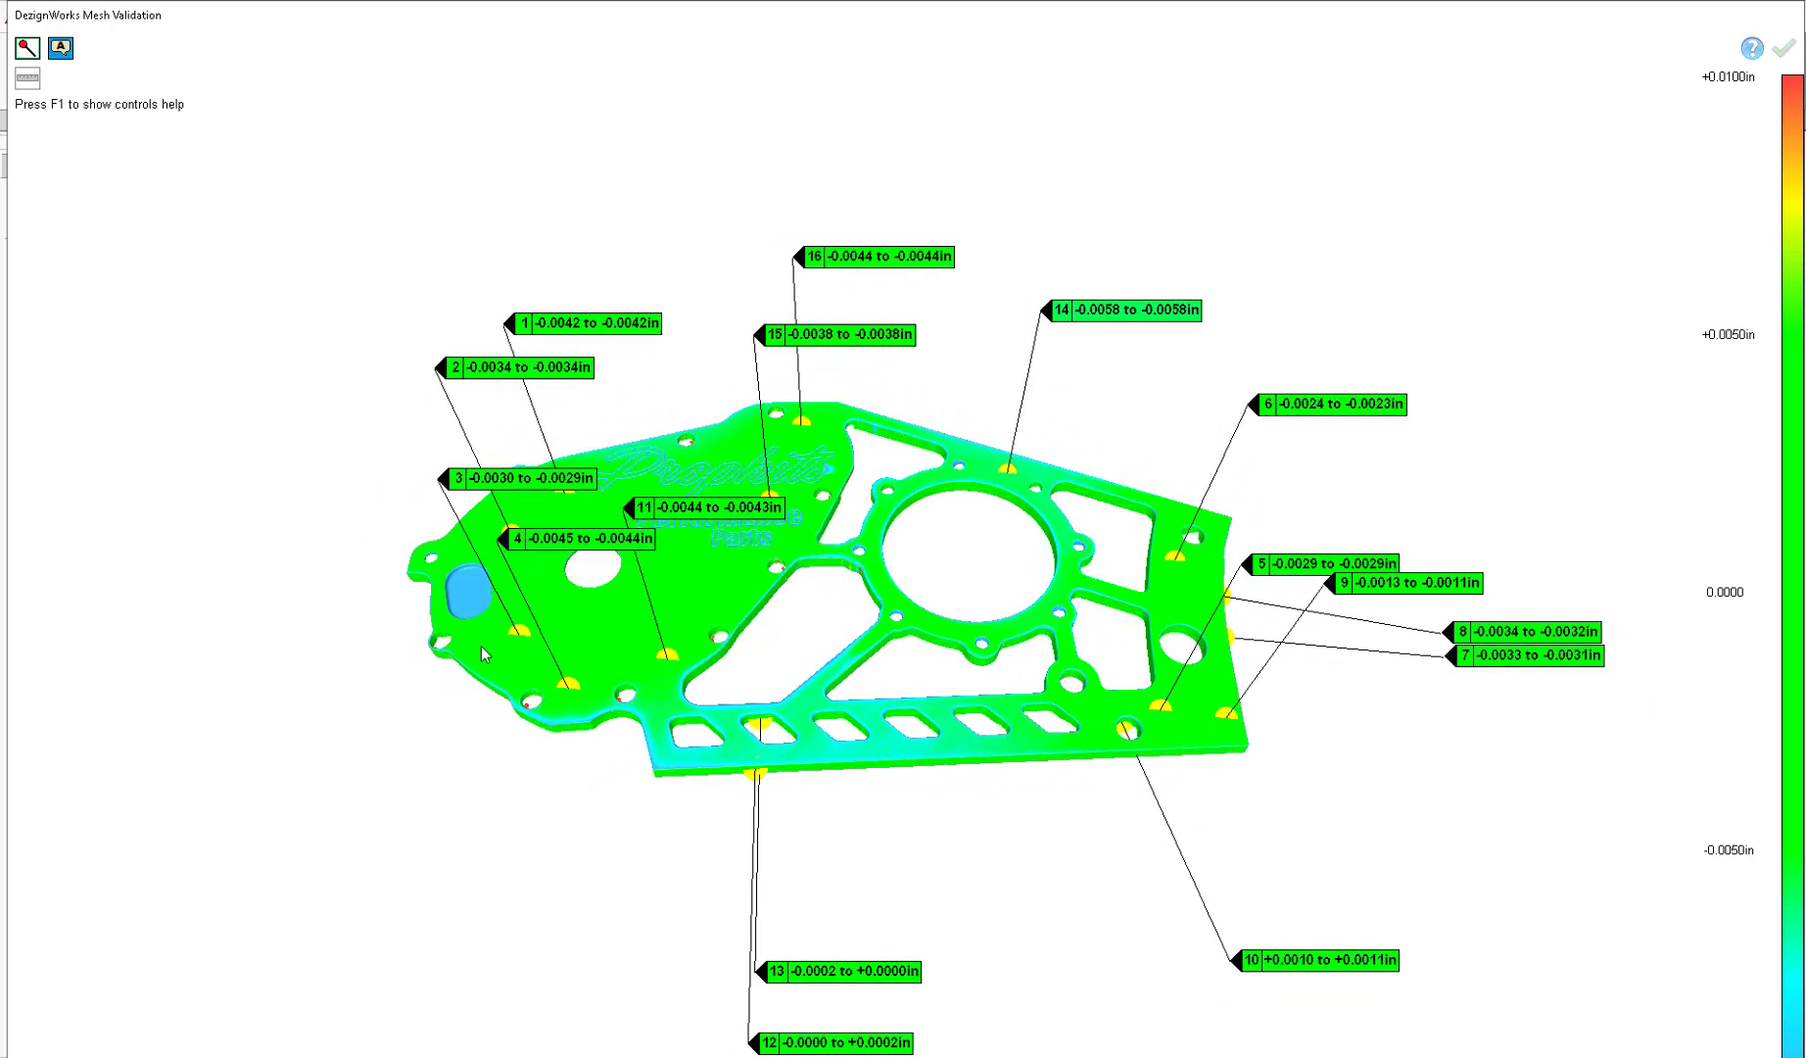
{"action": "left_click", "coordinate": [482, 651]}
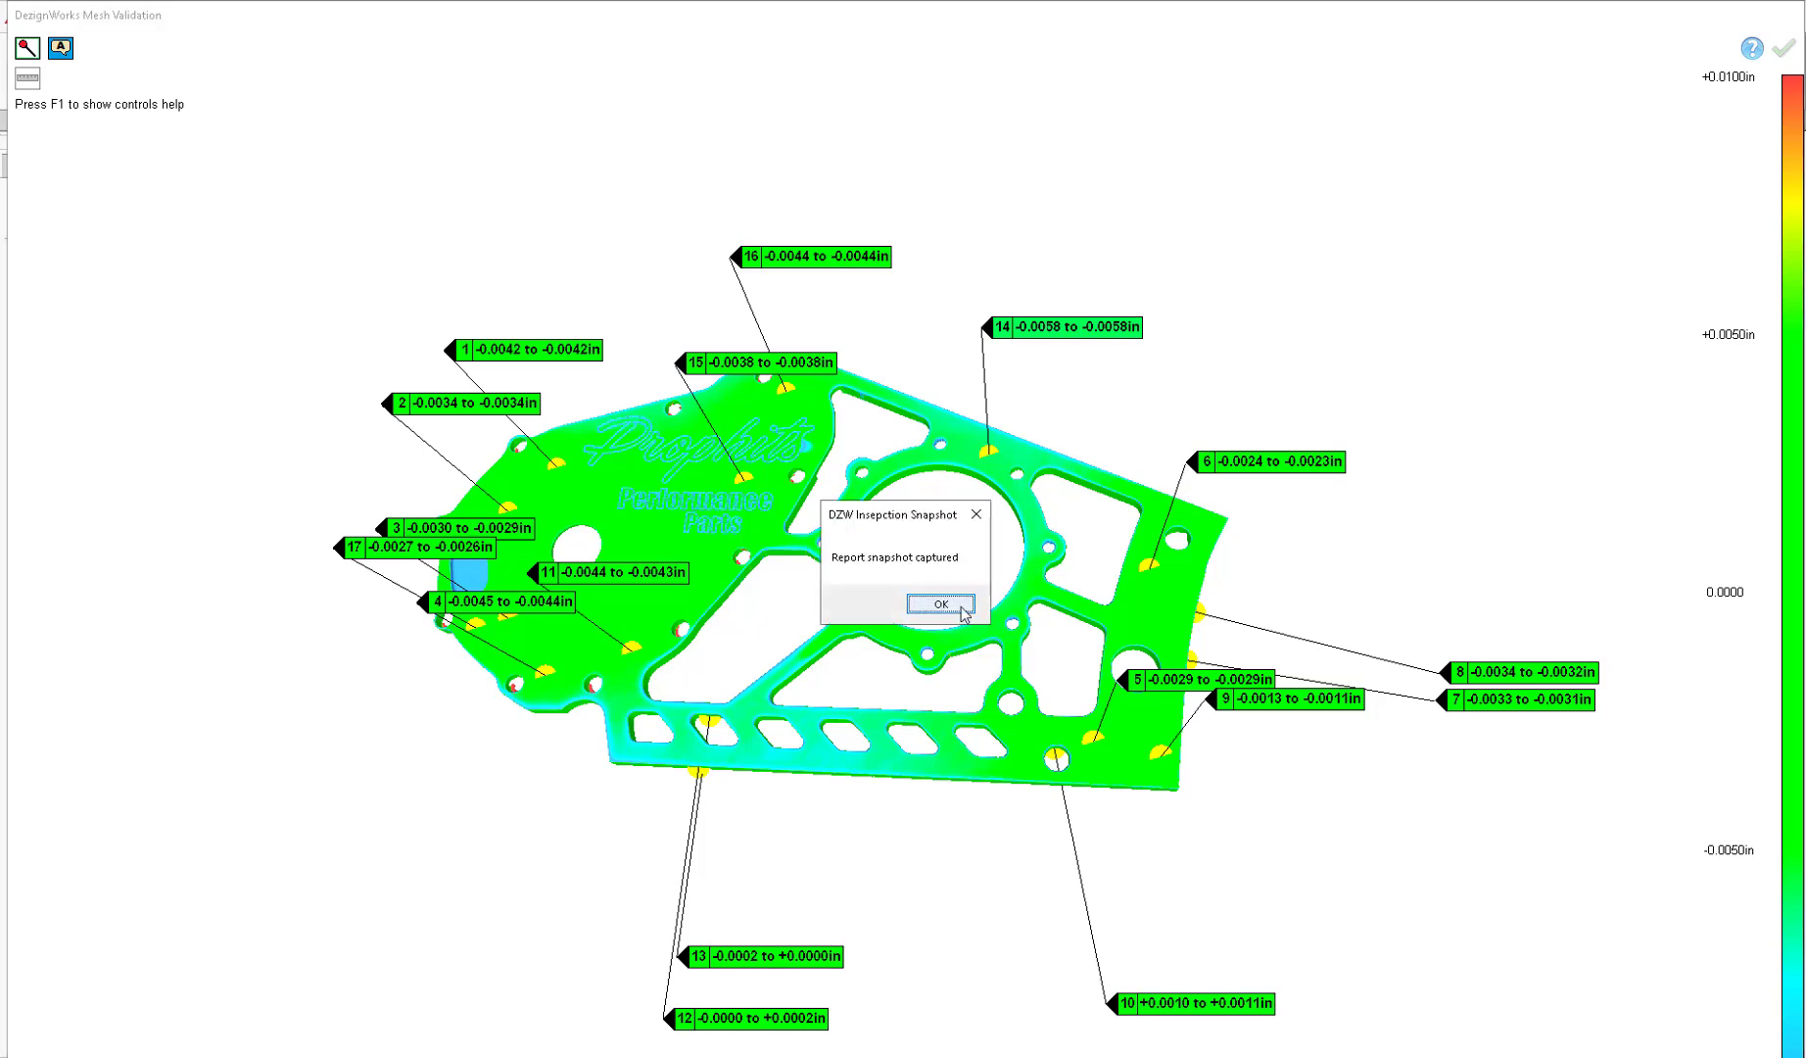
{"action": "left_click", "coordinate": [964, 602]}
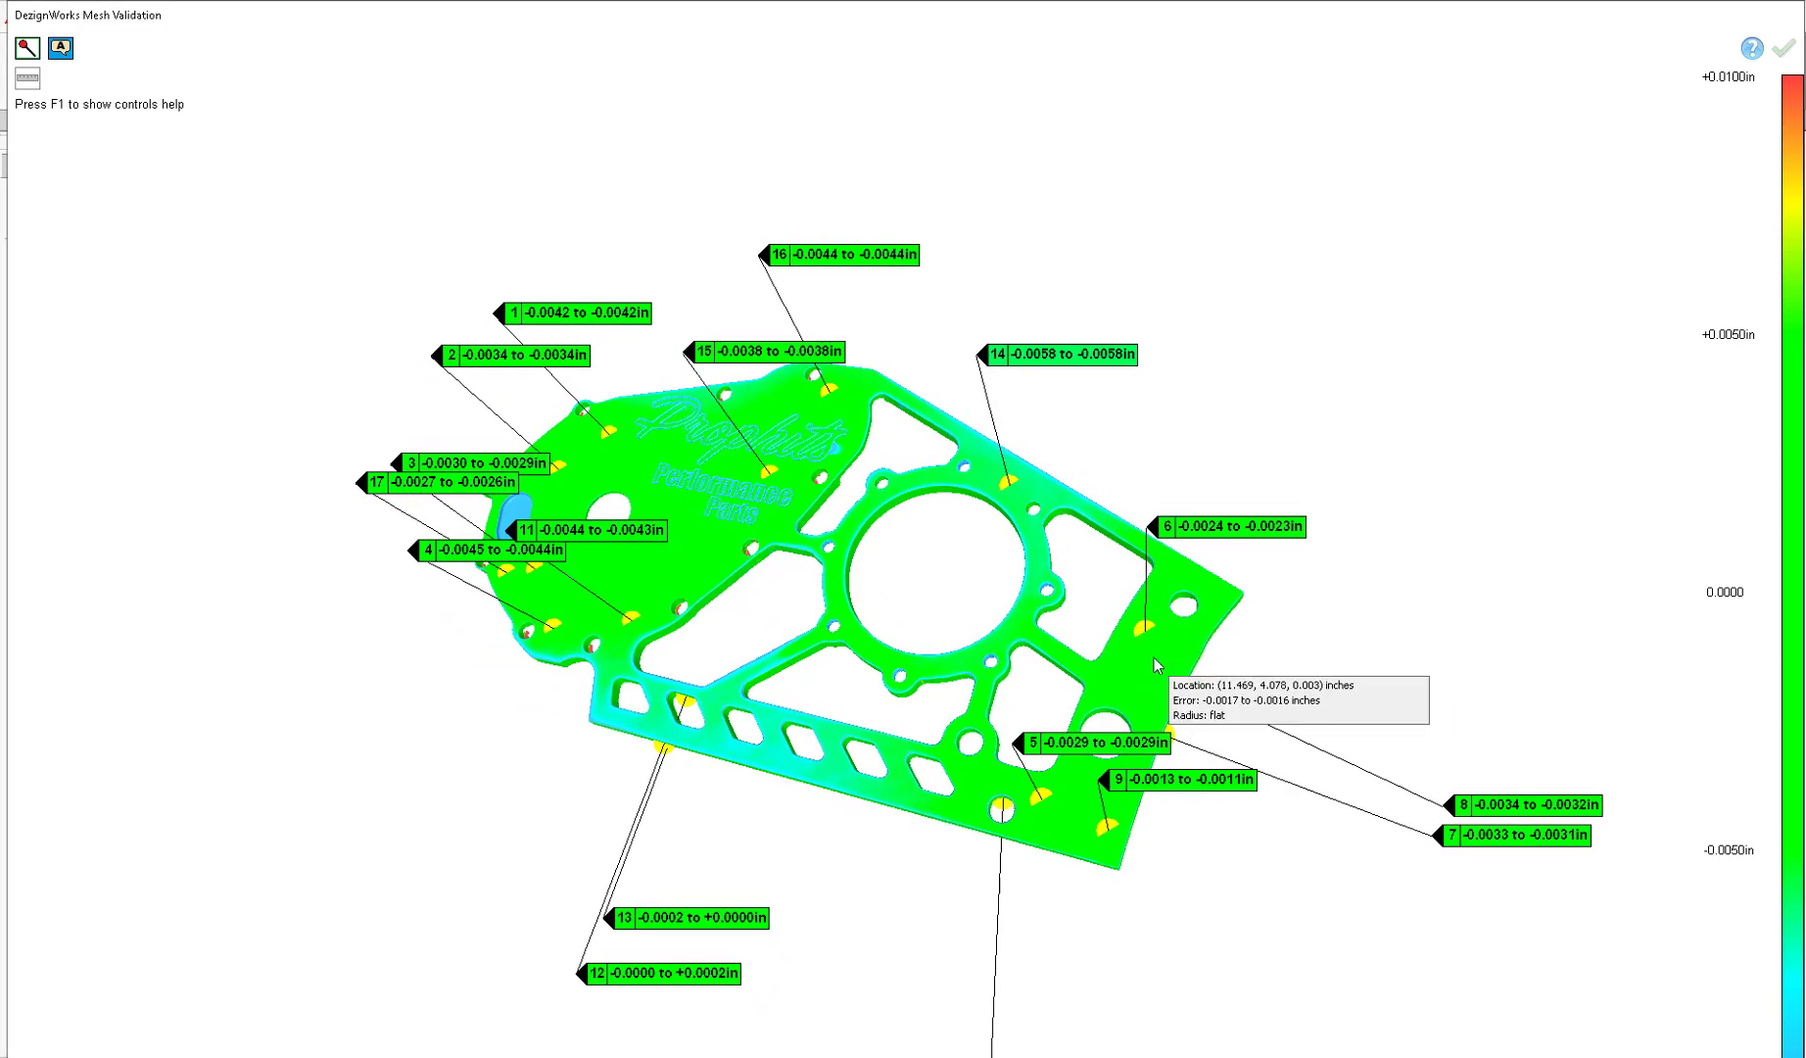
- Add error callouts on the wide end's face, the large hole's rim and its inner wall, and capture a second report snapshot
{"action": "left_click", "coordinate": [1144, 627]}
{"action": "left_click", "coordinate": [1030, 612]}
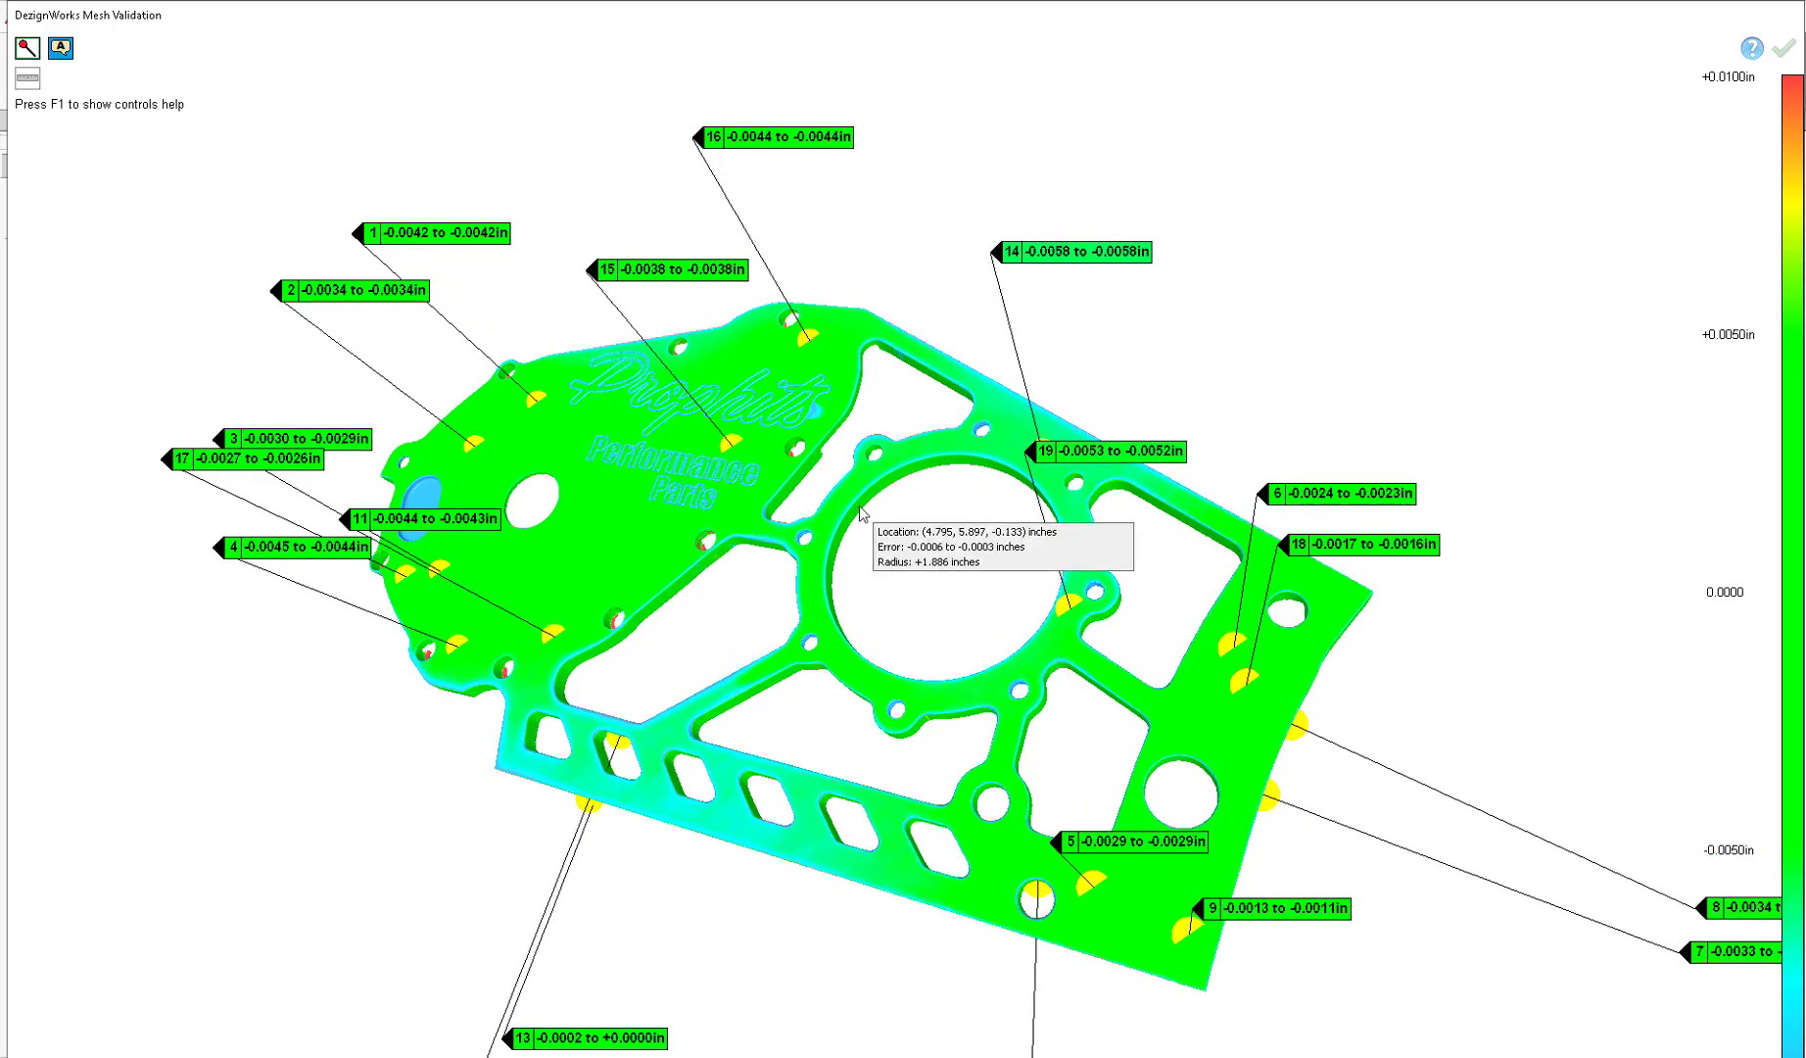
{"action": "left_click", "coordinate": [864, 509]}
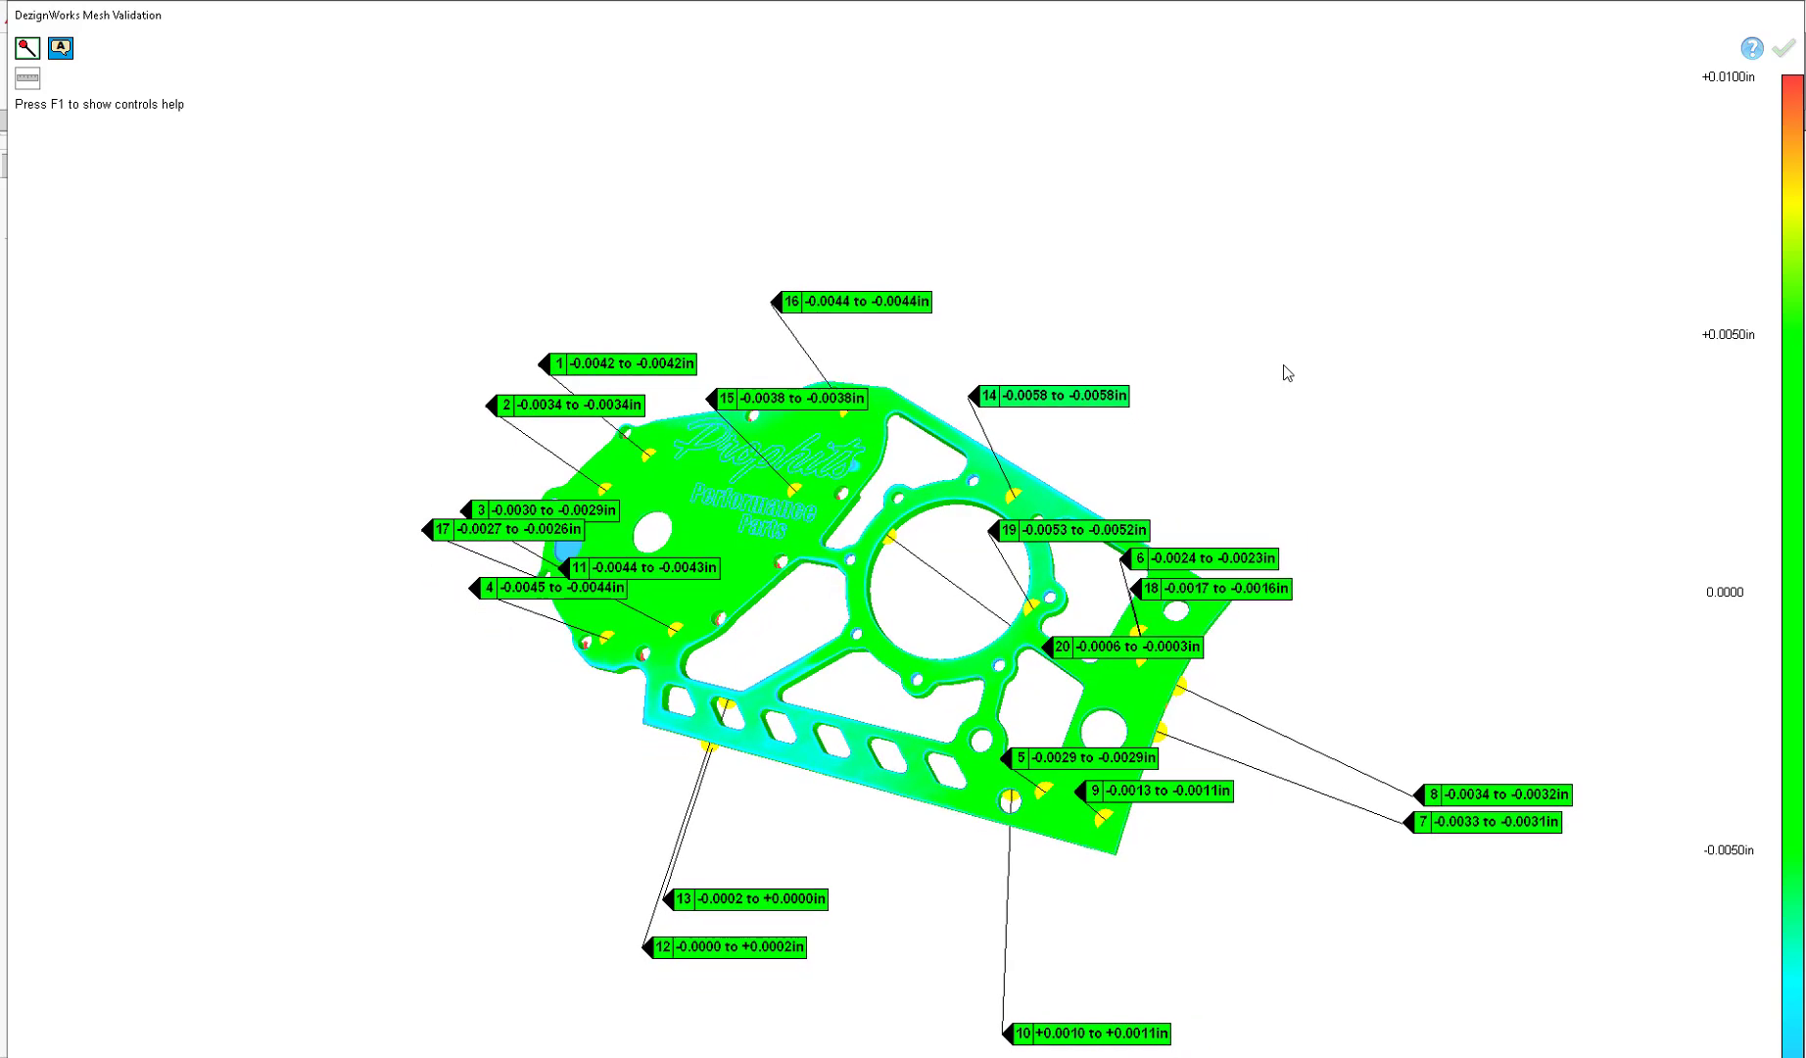
{"action": "key", "text": "s"}
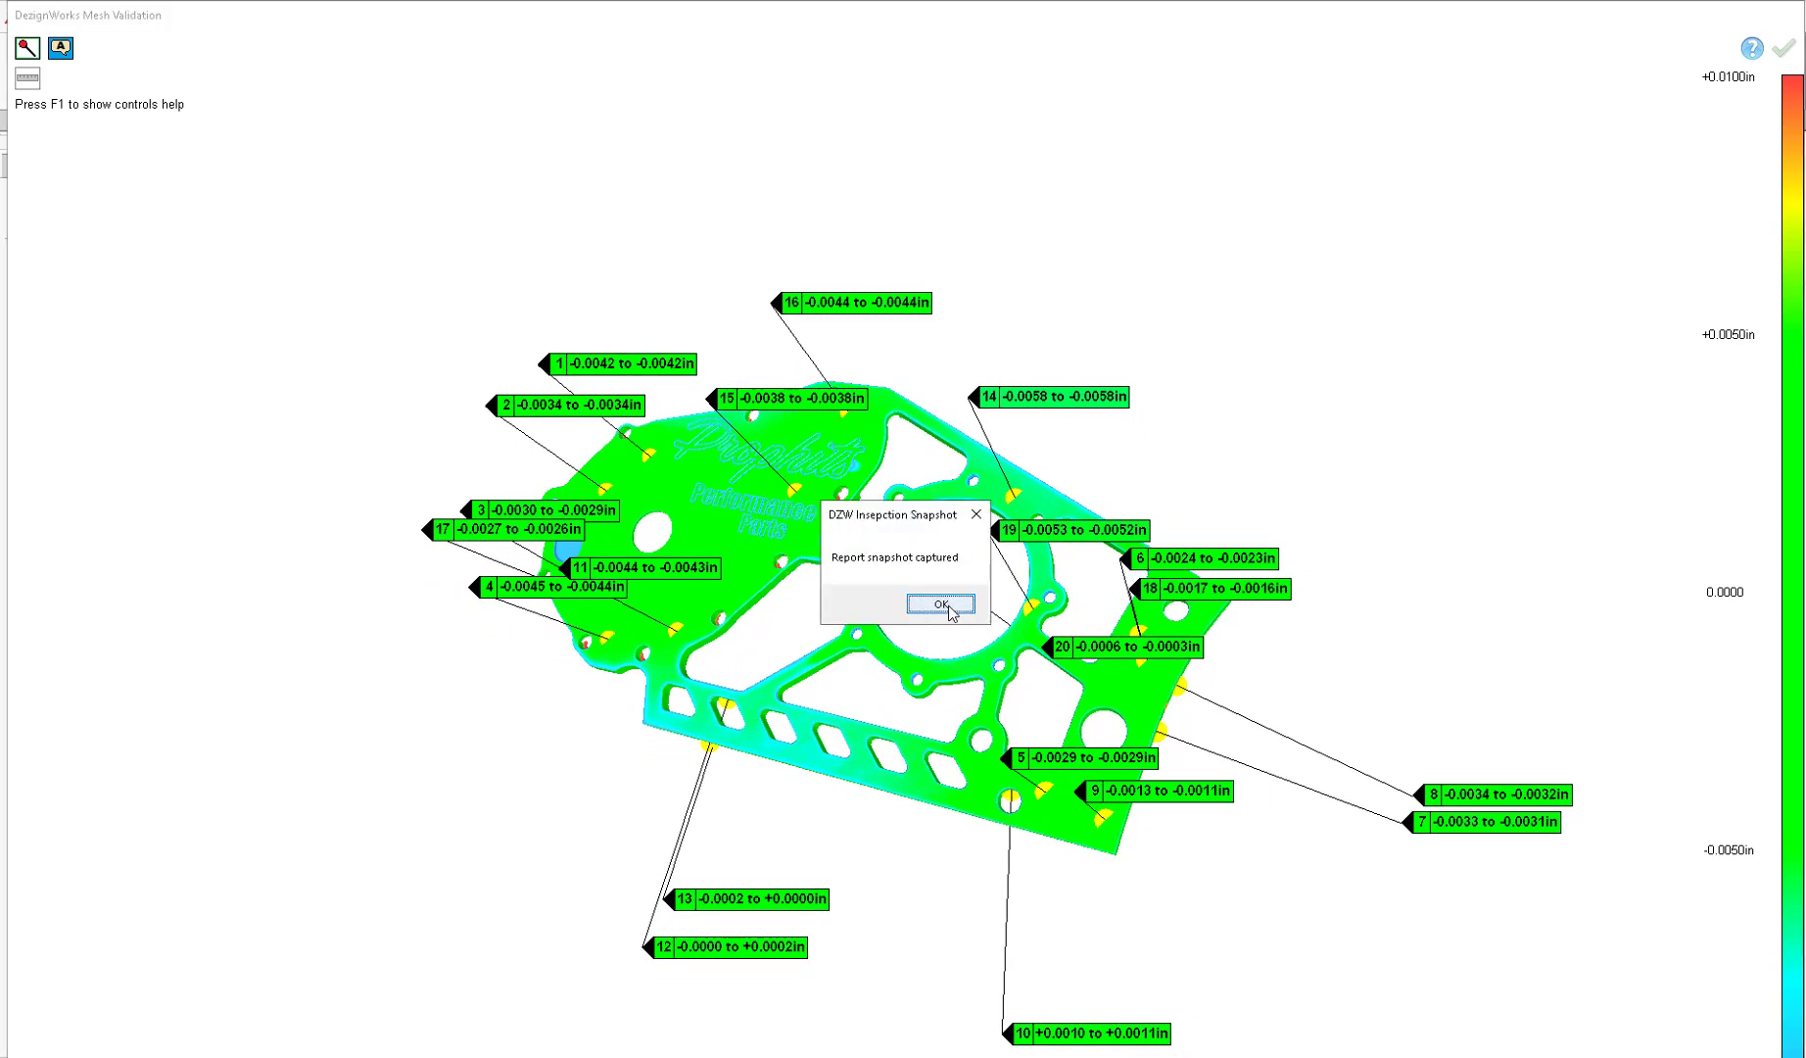
{"action": "key", "text": "Return"}
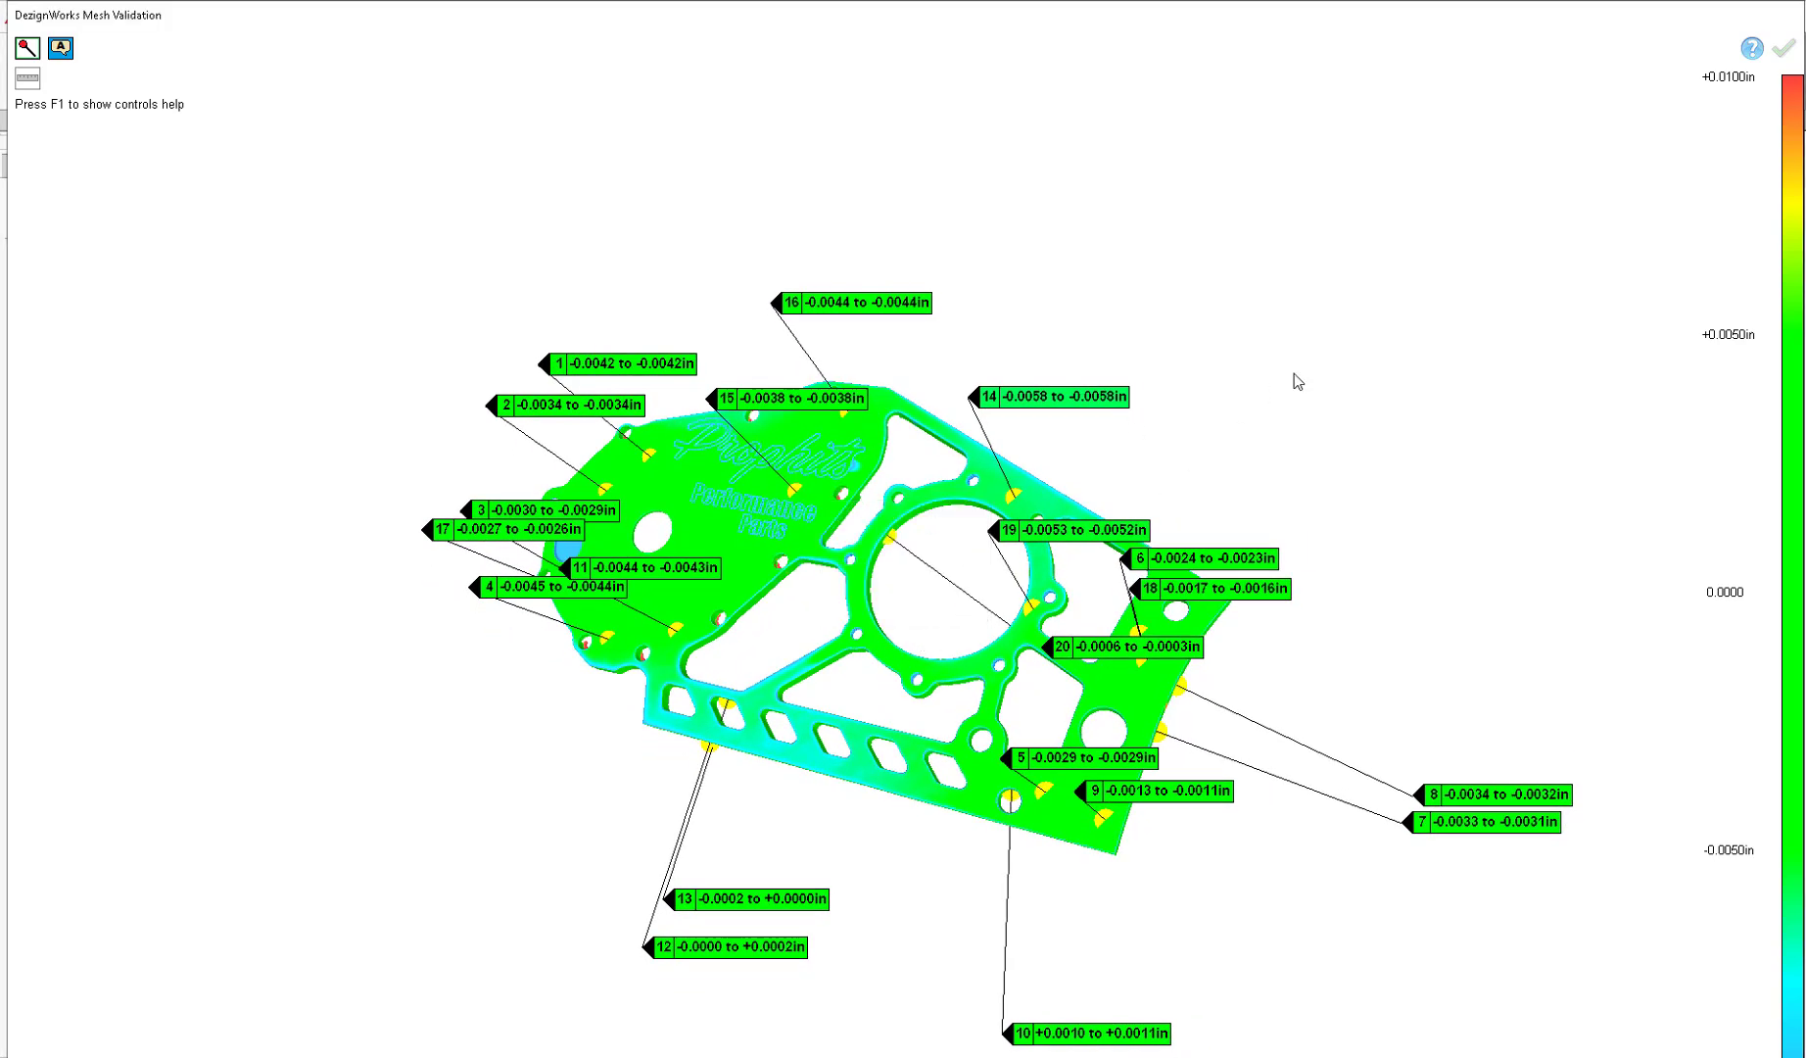
- Finish the error visualization, create the Excel inspection report and view its first snapshot sheet
{"action": "left_click", "coordinate": [1784, 51]}
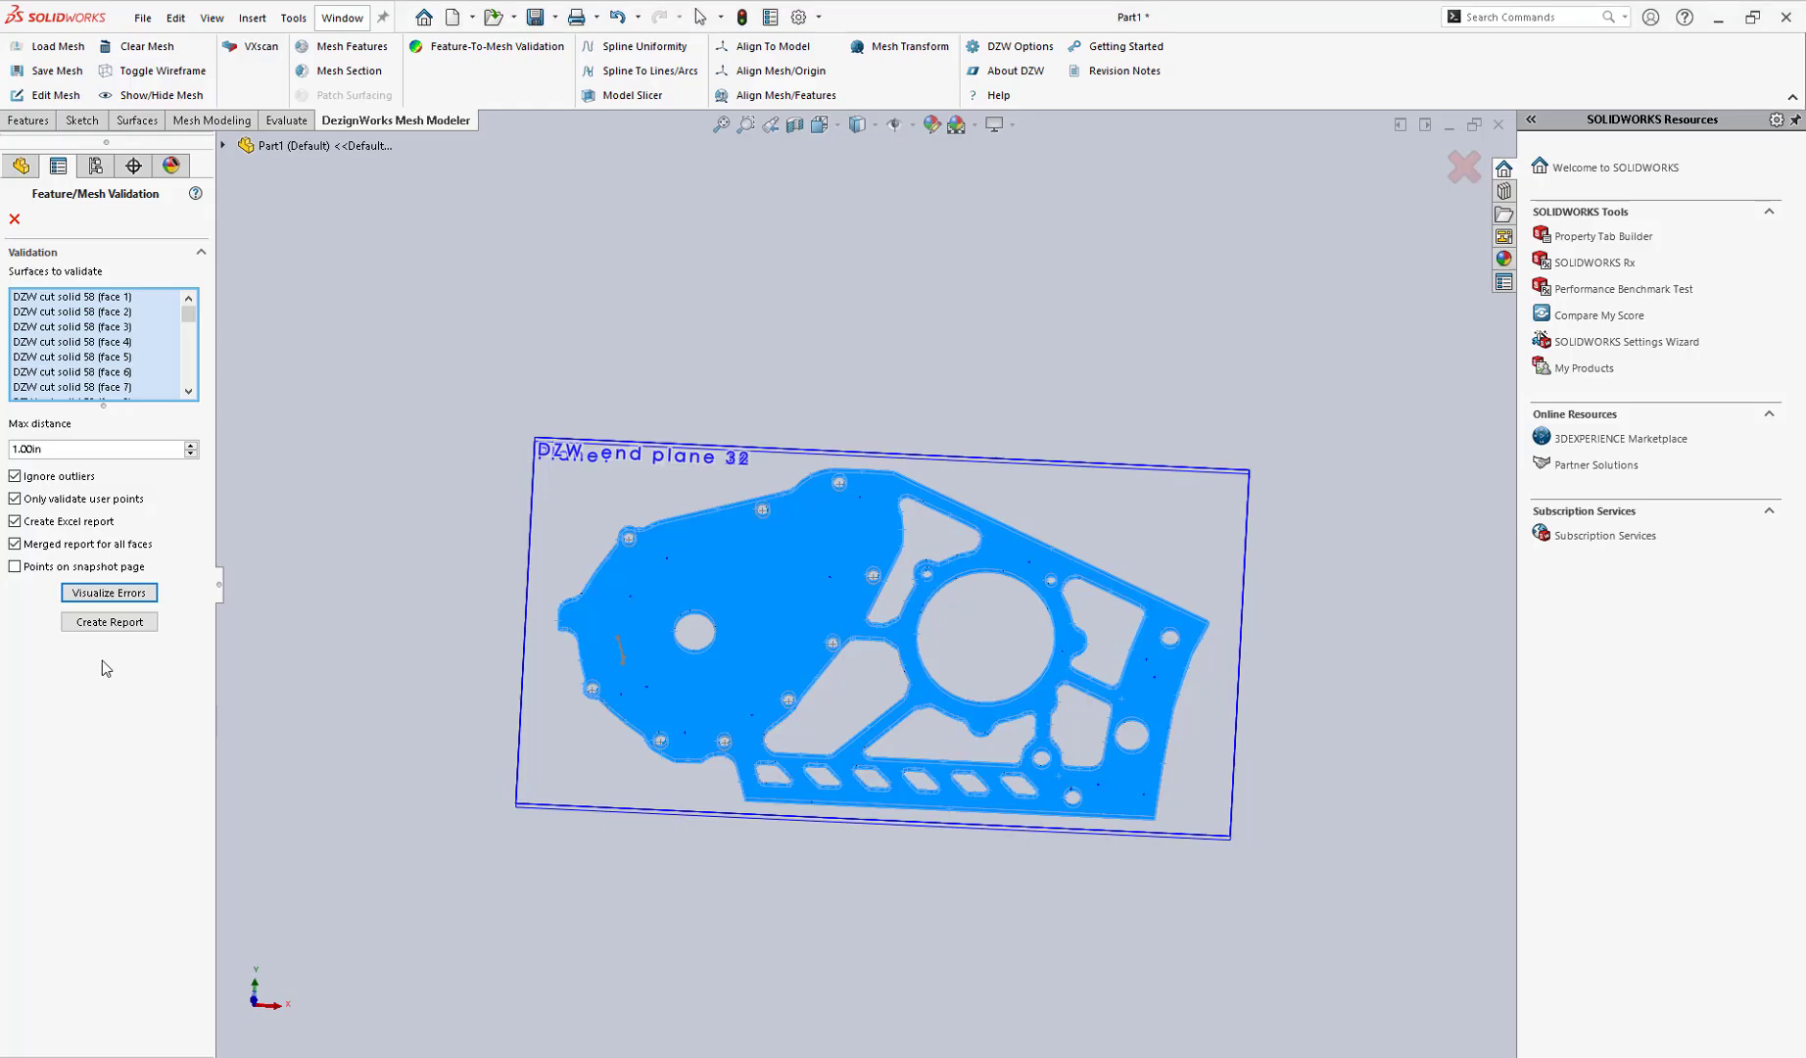
{"action": "left_click", "coordinate": [108, 621]}
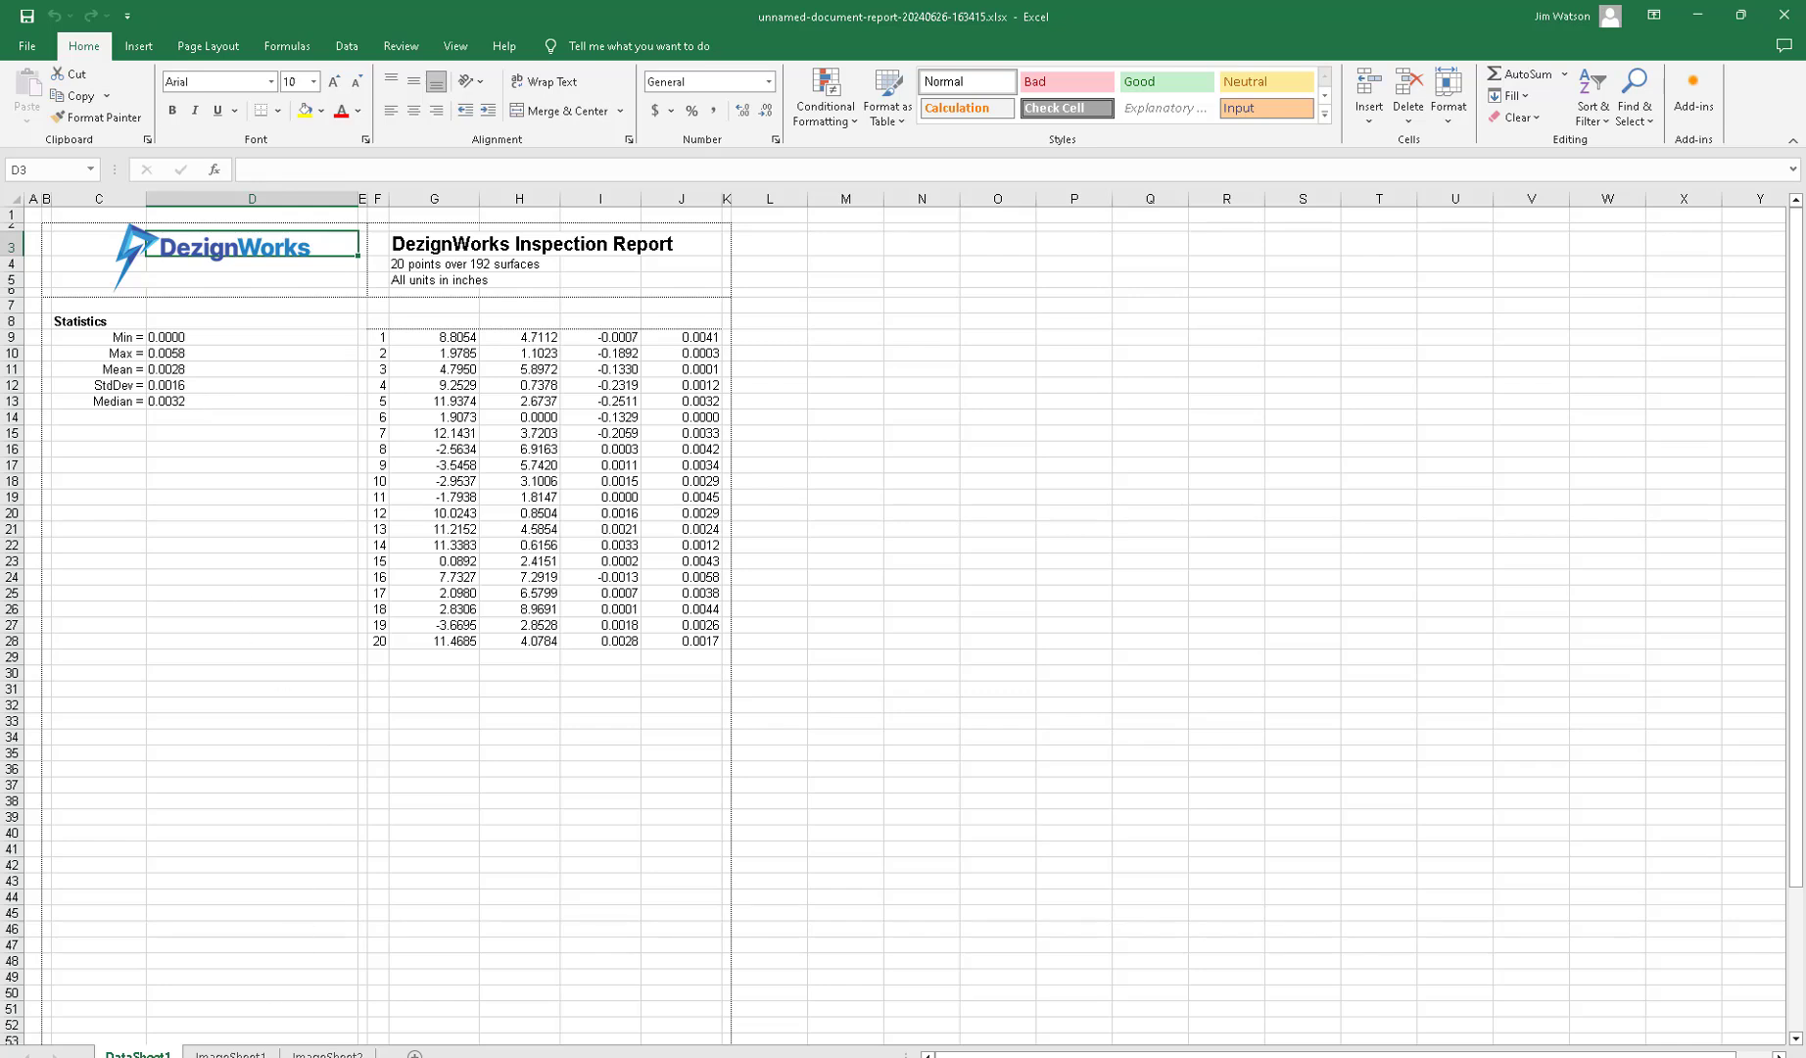
{"action": "key", "text": "ctrl+Page_Down"}
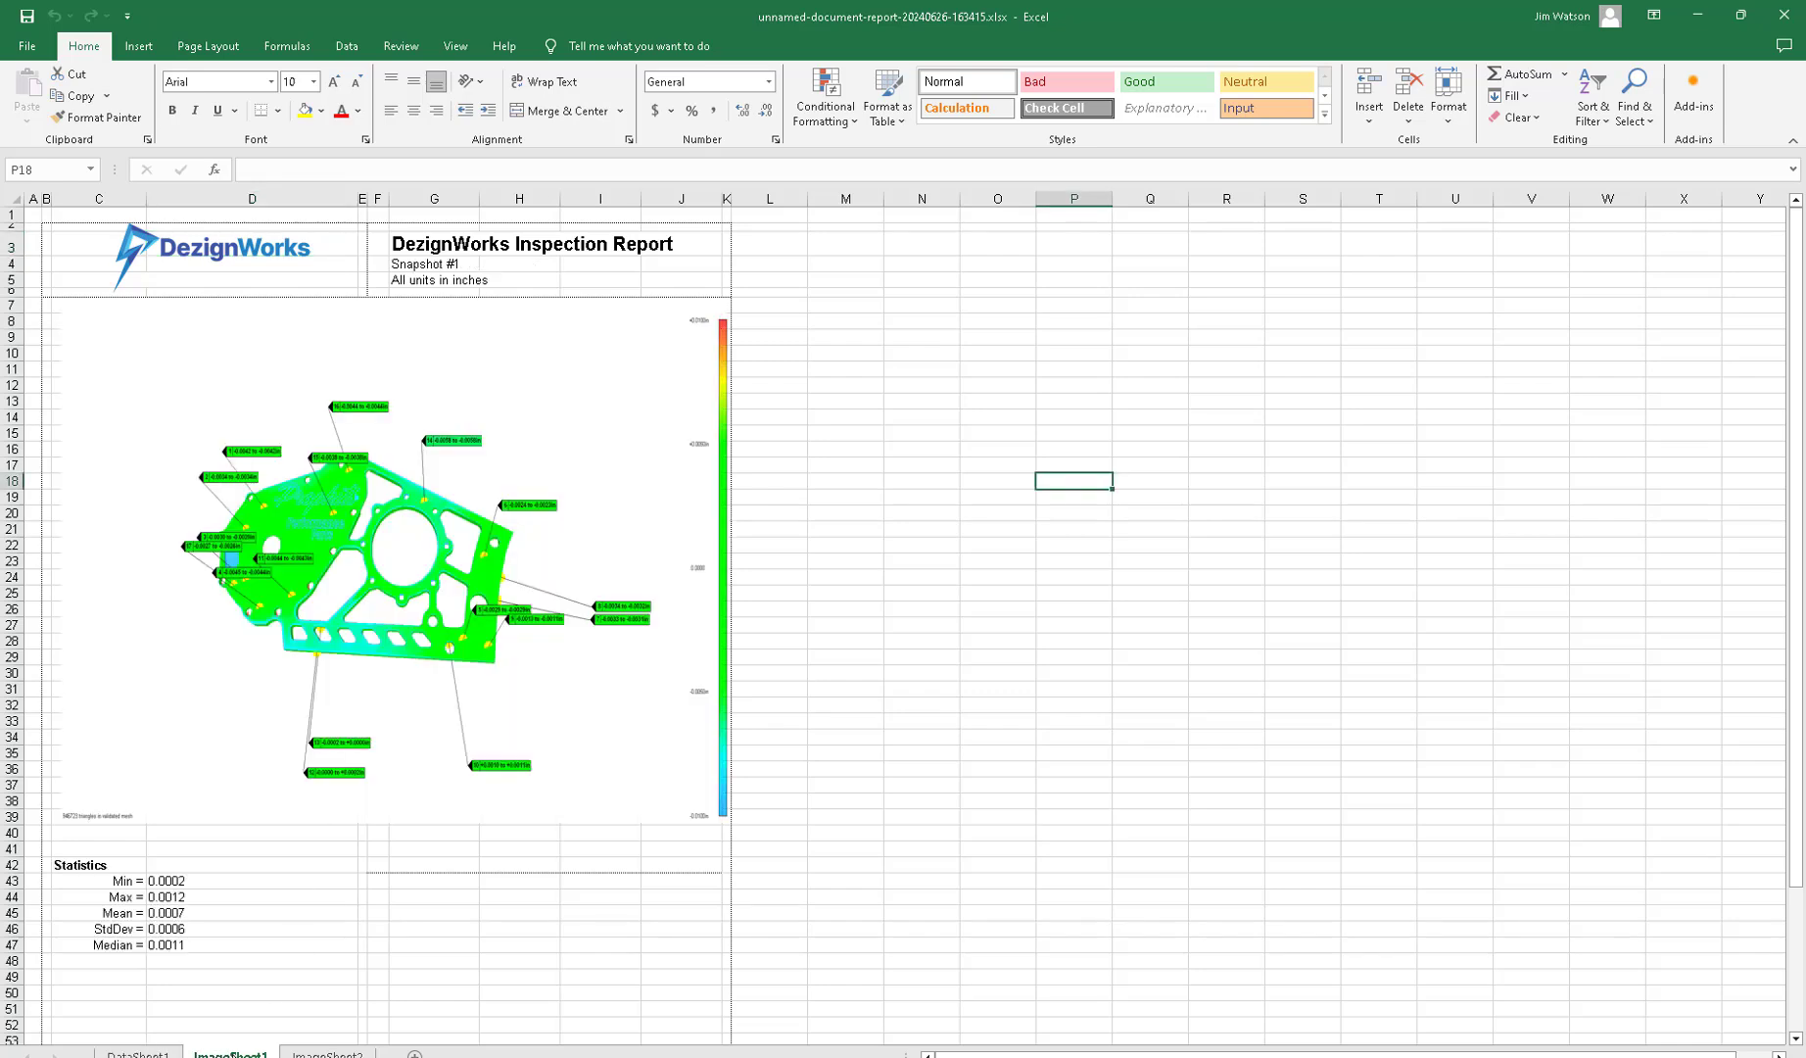
- Review the report's second snapshot sheet, including its error image, statistics and the blank part information fields at the end
{"action": "key", "text": "ctrl+Page_Down"}
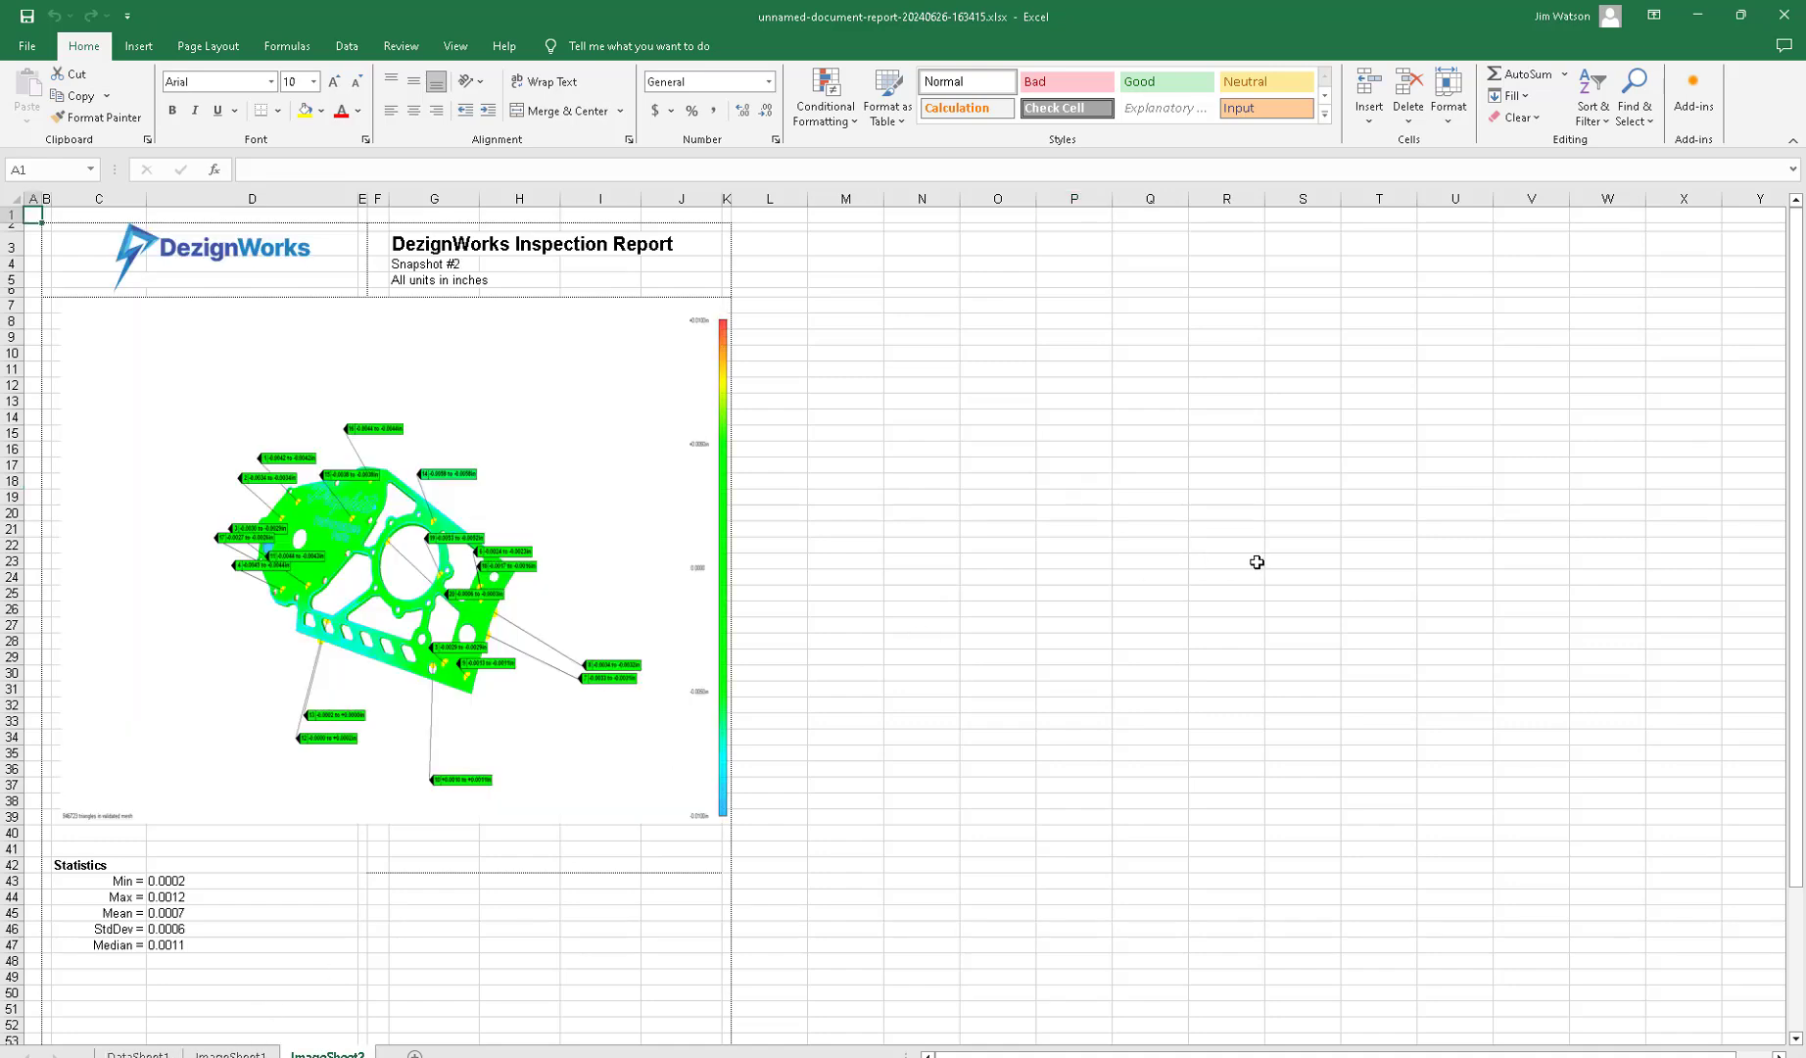
{"action": "scroll", "coordinate": [1725, 525], "scroll_direction": "down", "scroll_amount": 4}
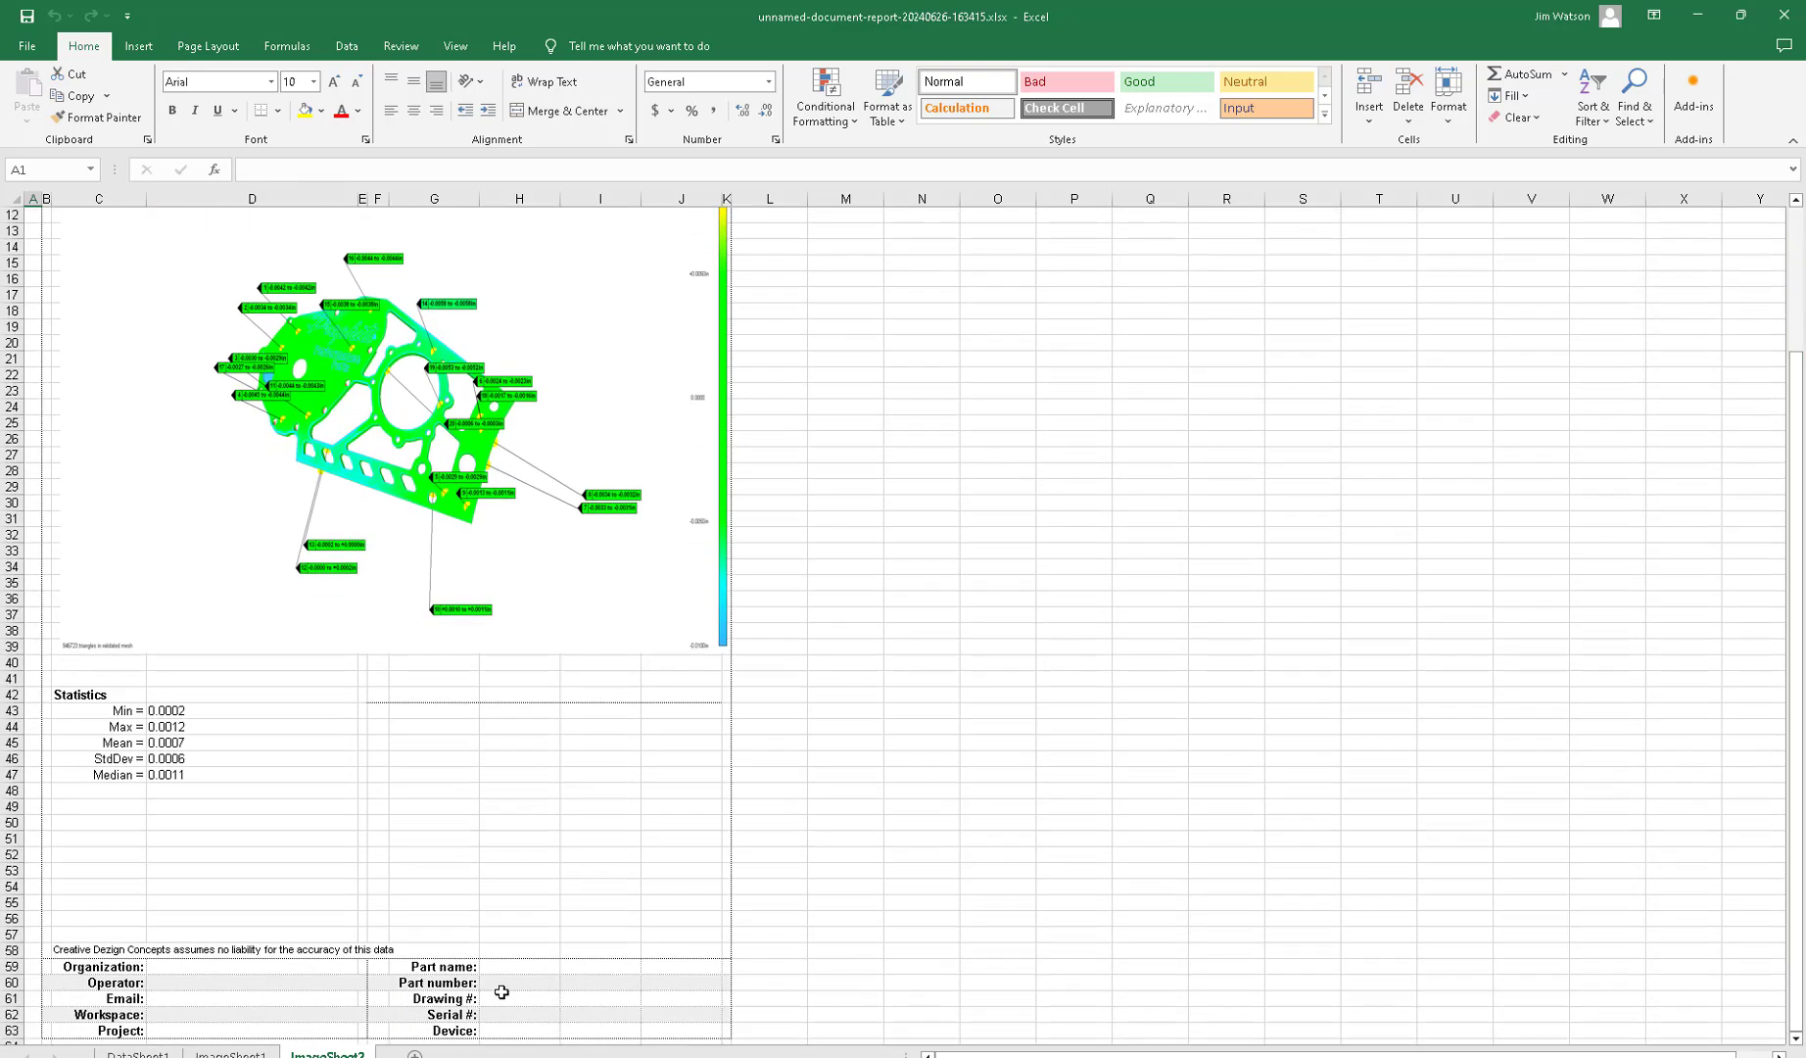
{"action": "left_click_drag", "start_coordinate": [1796, 505], "coordinate": [1790, 364]}
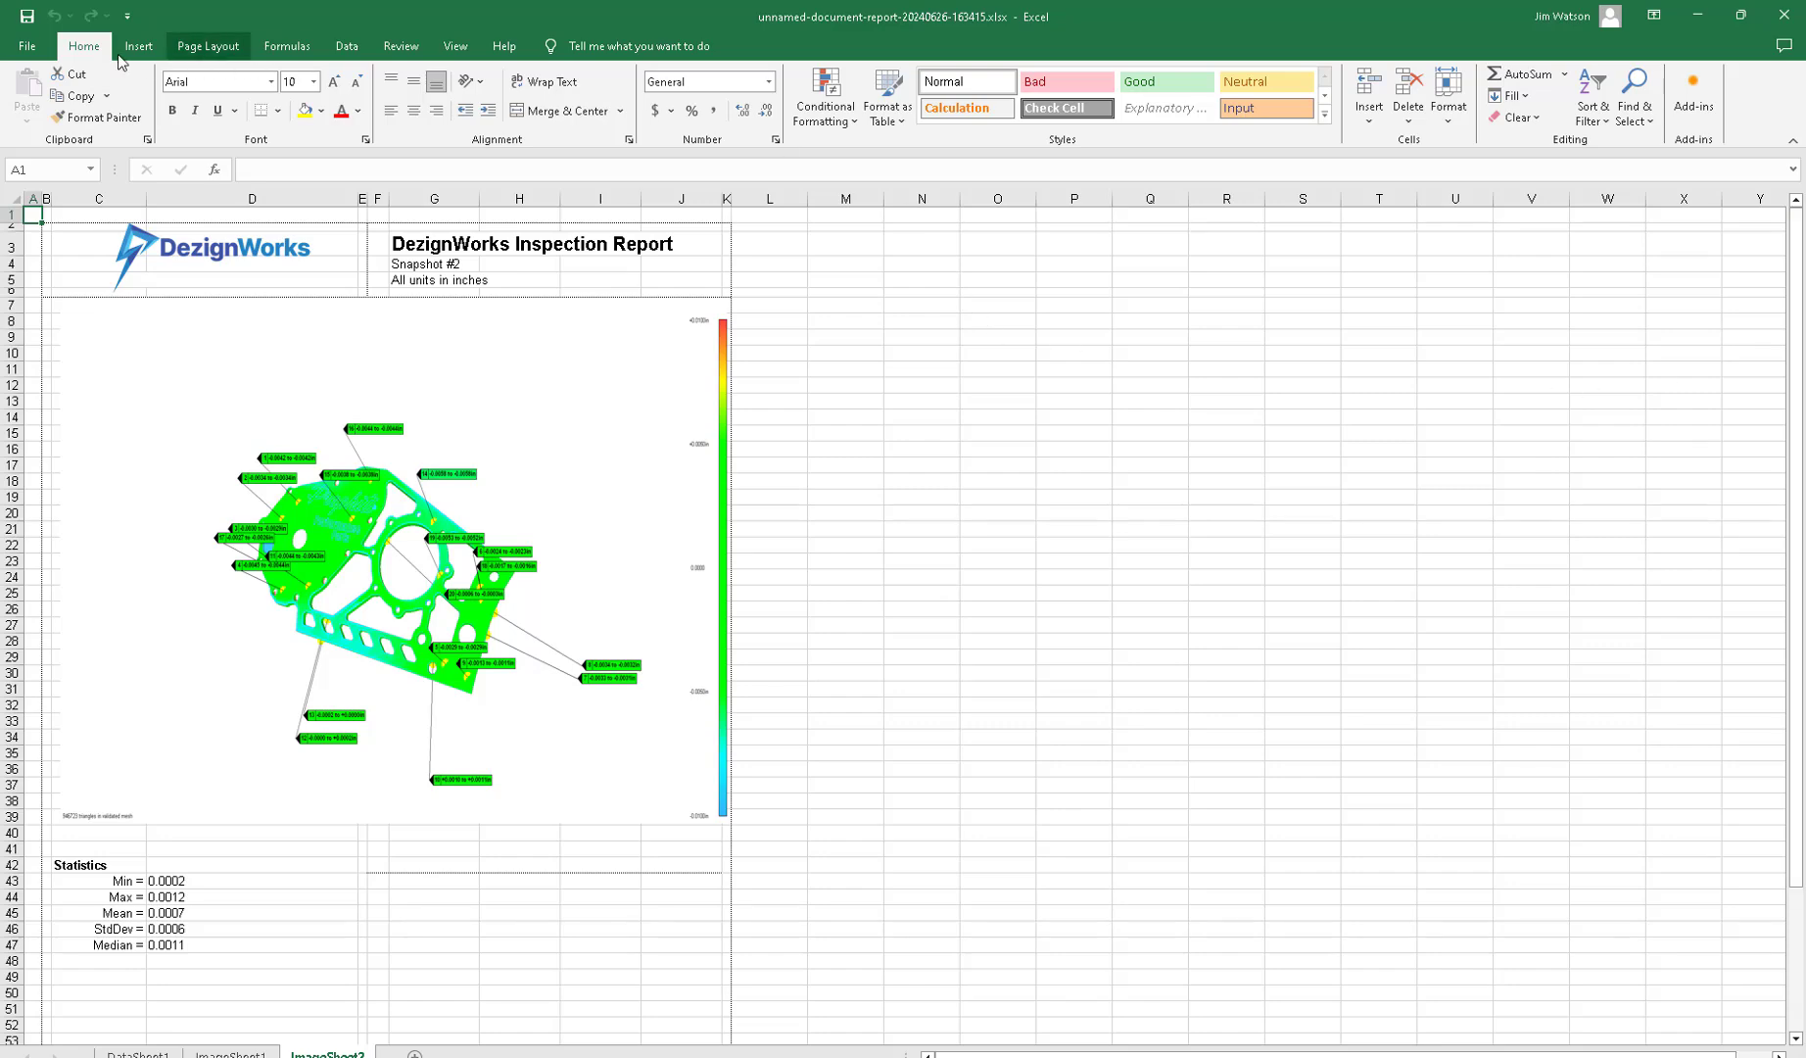
- Close the Excel report, return to SolidWorks, exit the Feature/Mesh Validation and view the finished cover plate at an angle
{"action": "left_click", "coordinate": [27, 49]}
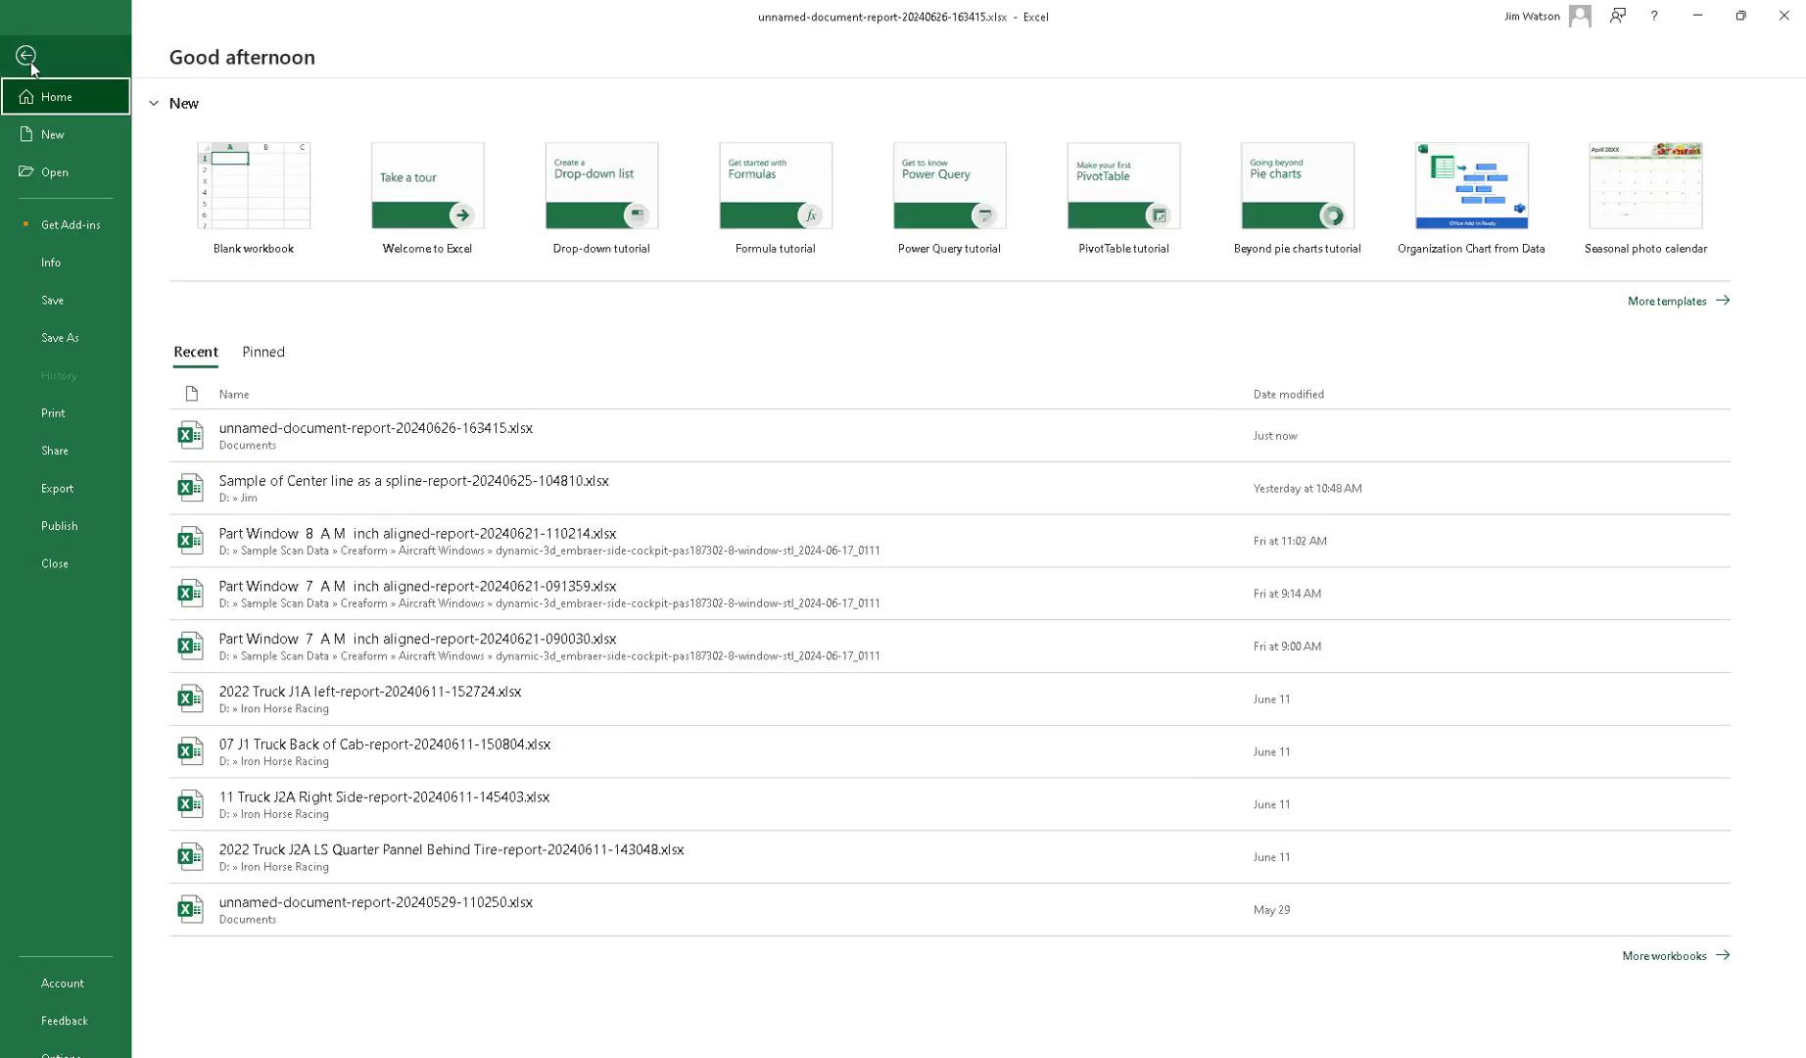
{"action": "left_click", "coordinate": [1785, 19]}
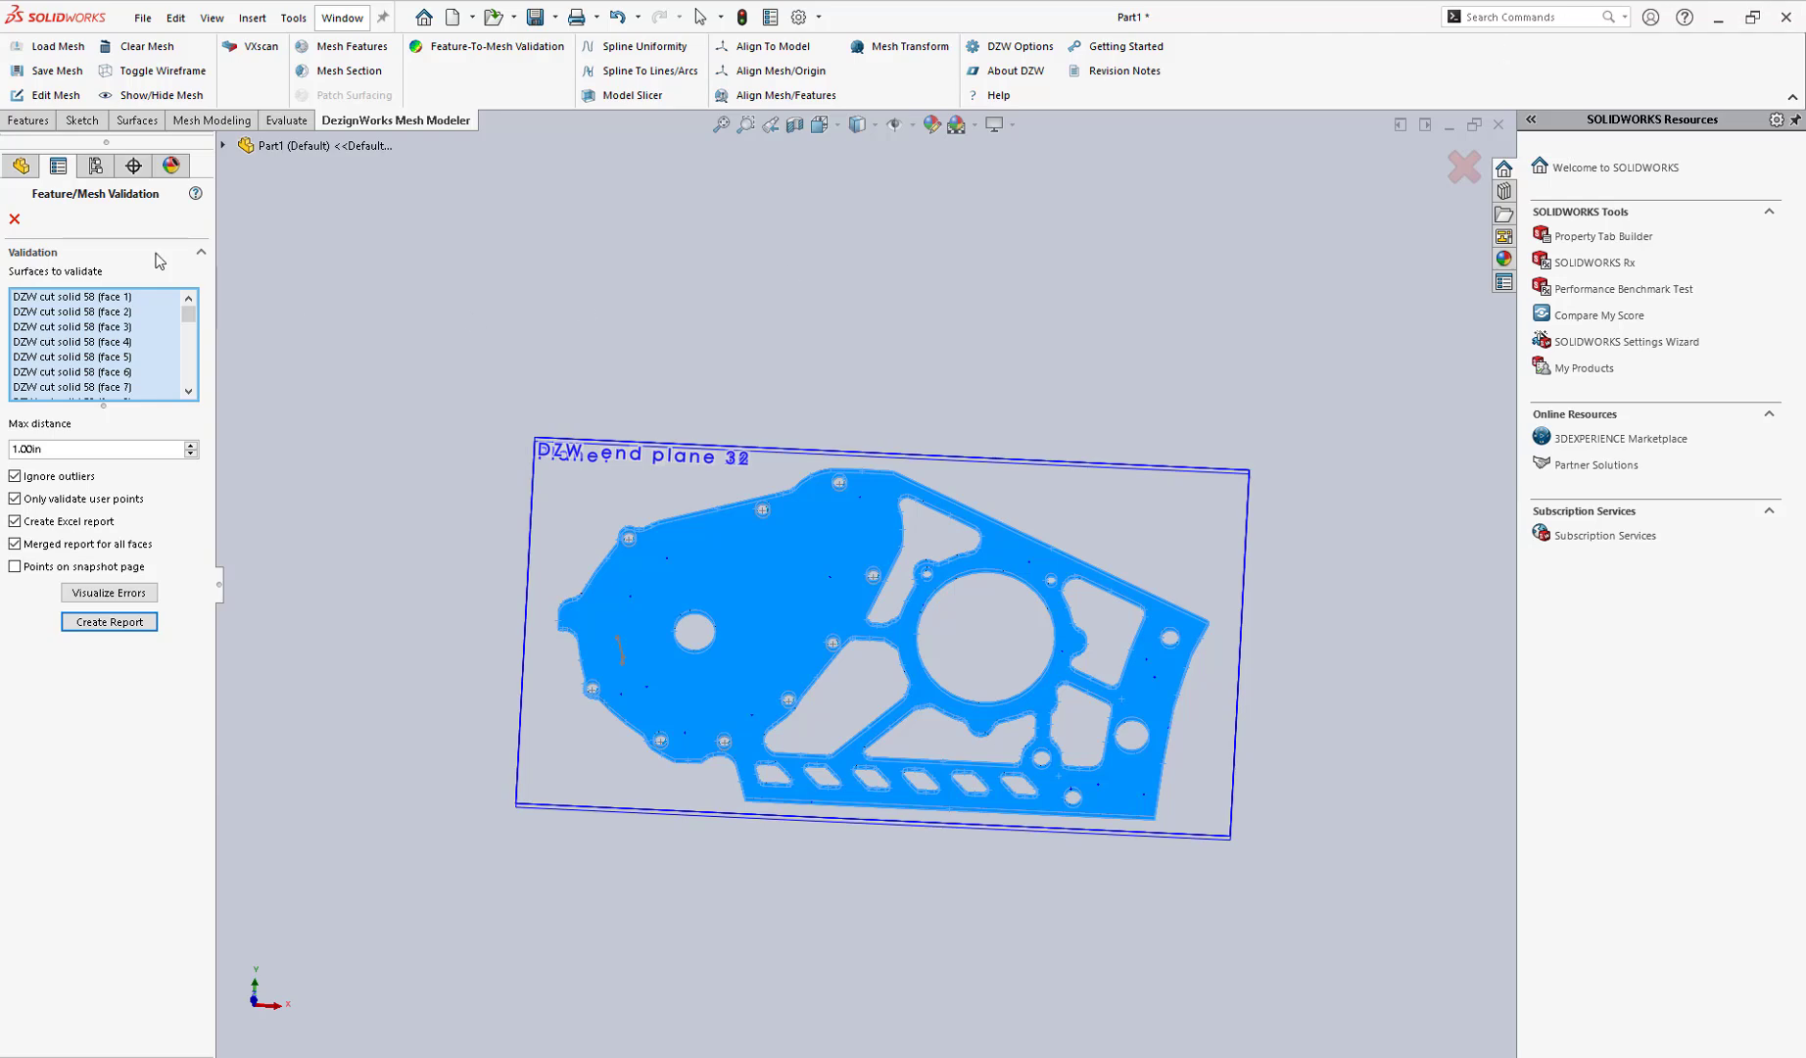
{"action": "scroll", "coordinate": [654, 606], "scroll_direction": "up", "scroll_amount": 2}
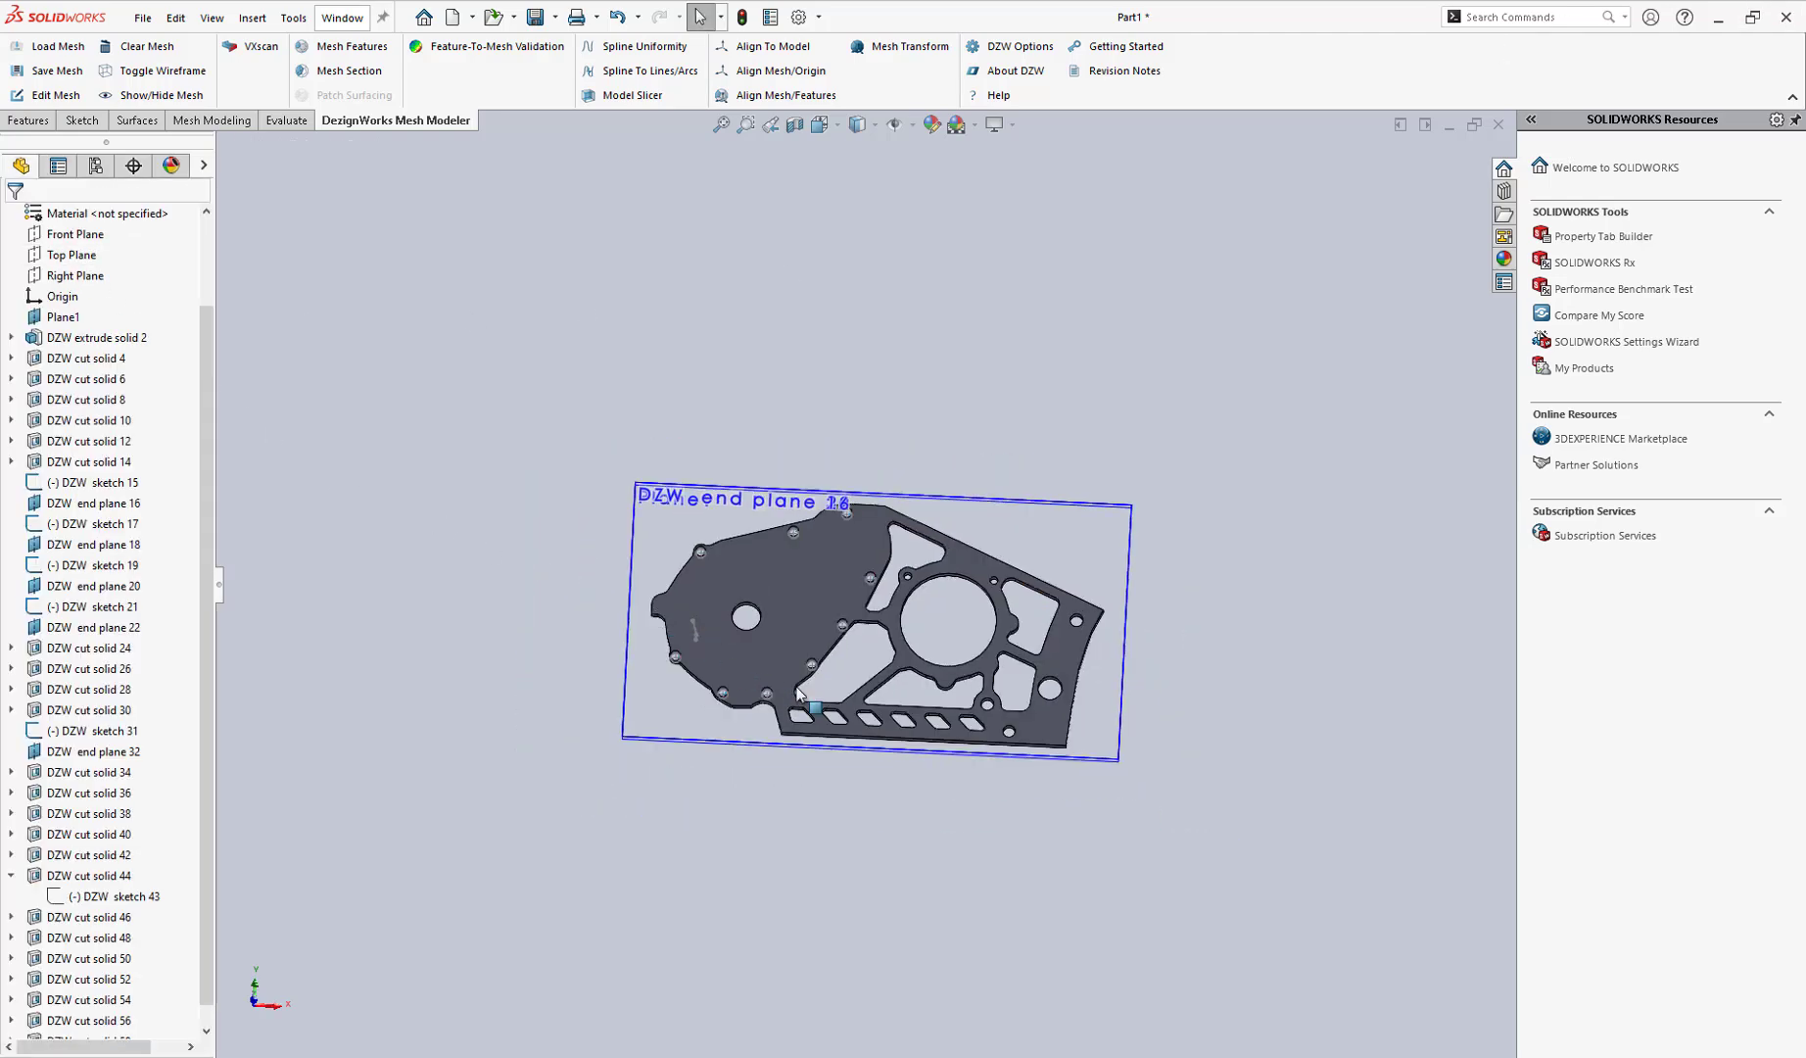
{"action": "scroll", "coordinate": [817, 723], "scroll_direction": "down", "scroll_amount": 3}
{"action": "middle_click_drag", "start_coordinate": [886, 717], "coordinate": [857, 631]}
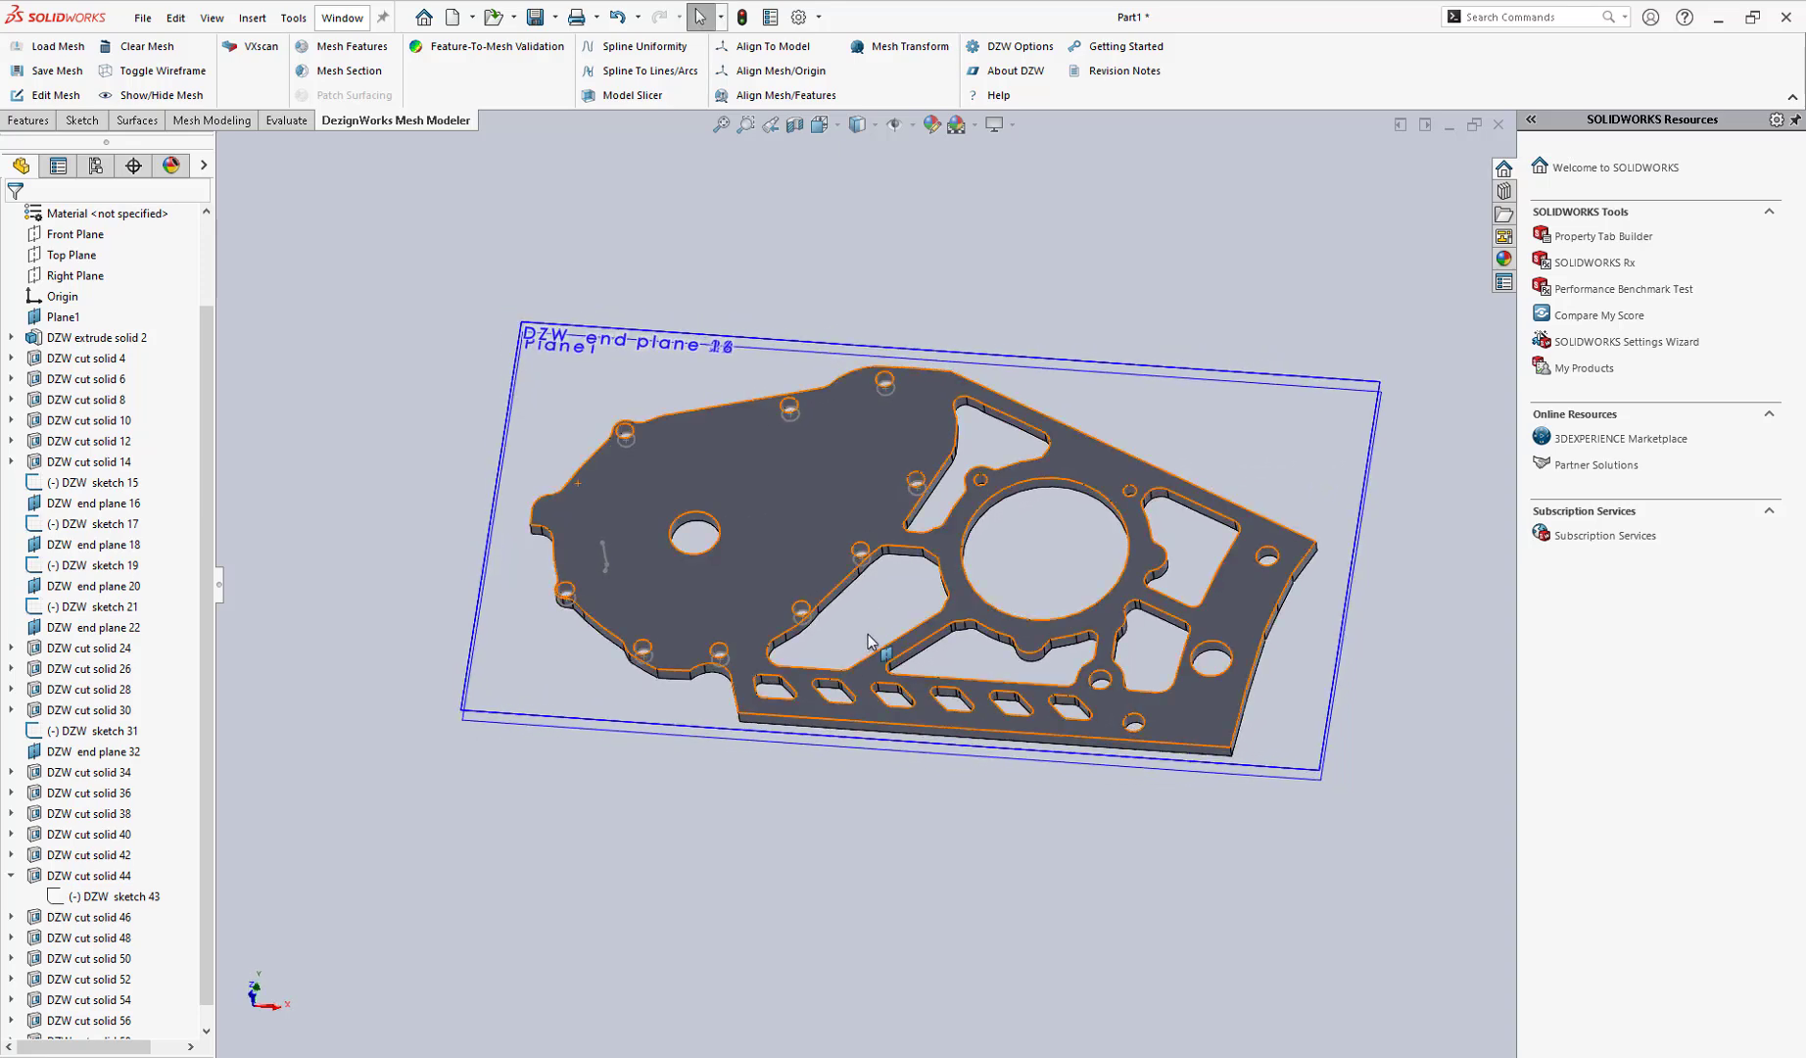